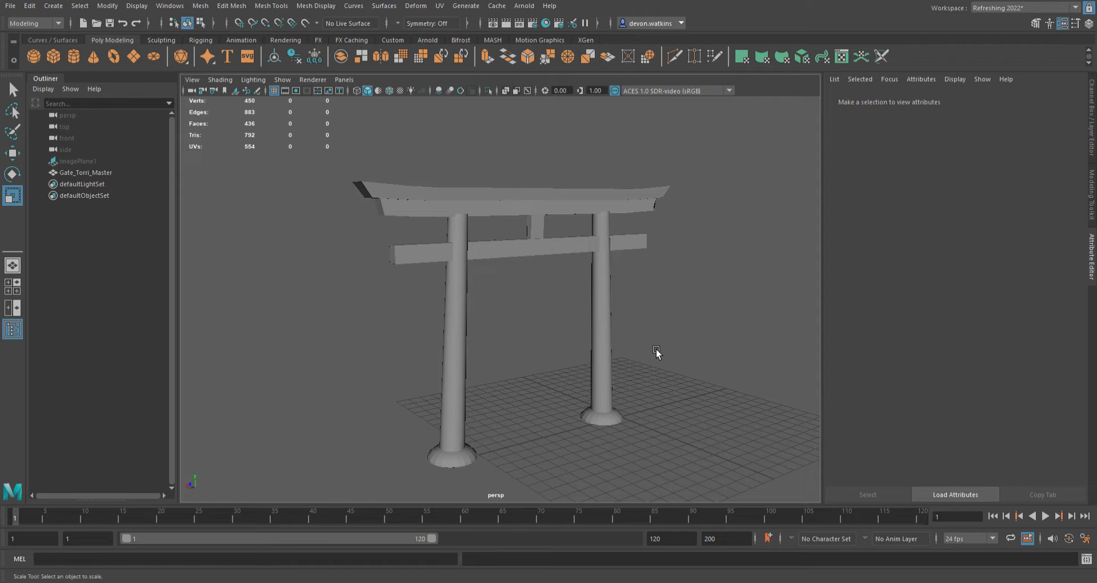
Step: Select the torii gate mesh and examine the joint between a pillar's top and the upper support beam
left_click(619, 293)
left_click_drag(732, 358, 660, 354, "alt")
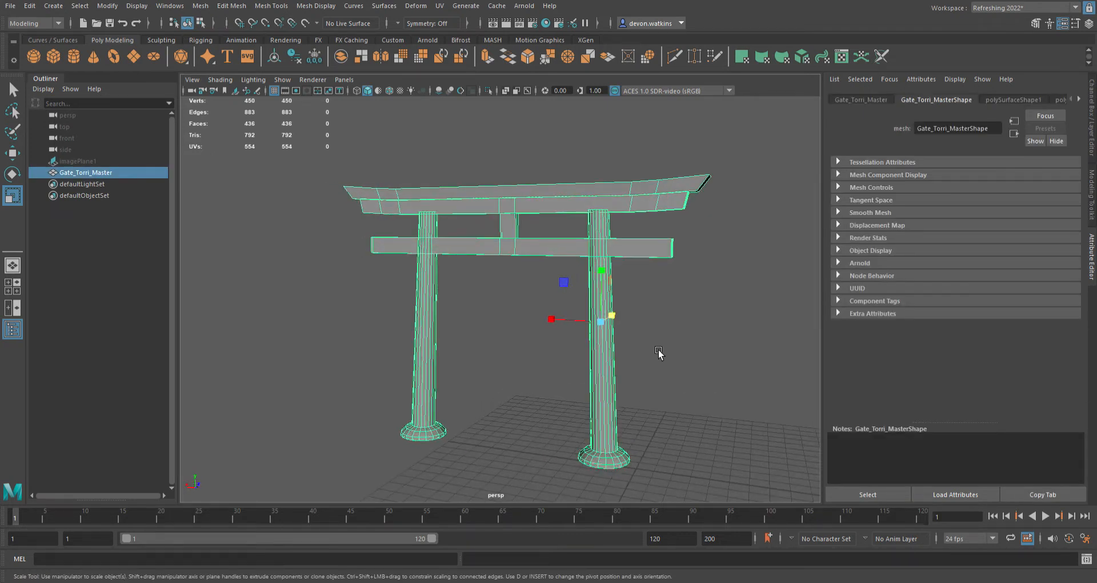
left_click_drag(482, 360, 540, 356, "alt")
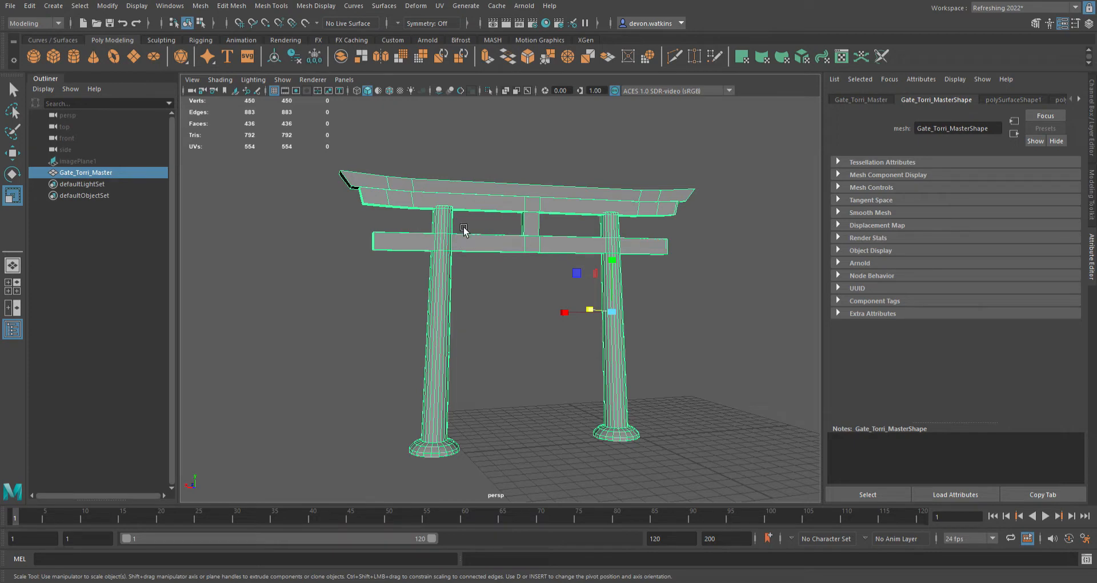
scroll(464, 229, "up", 6)
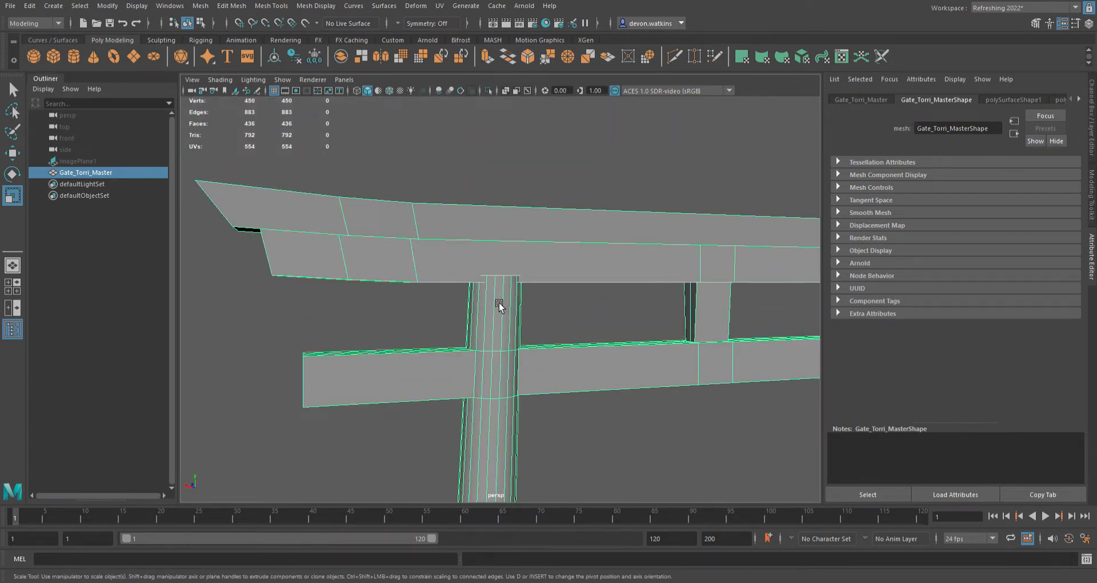
scroll(498, 306, "up", 2)
scroll(490, 299, "up", 4)
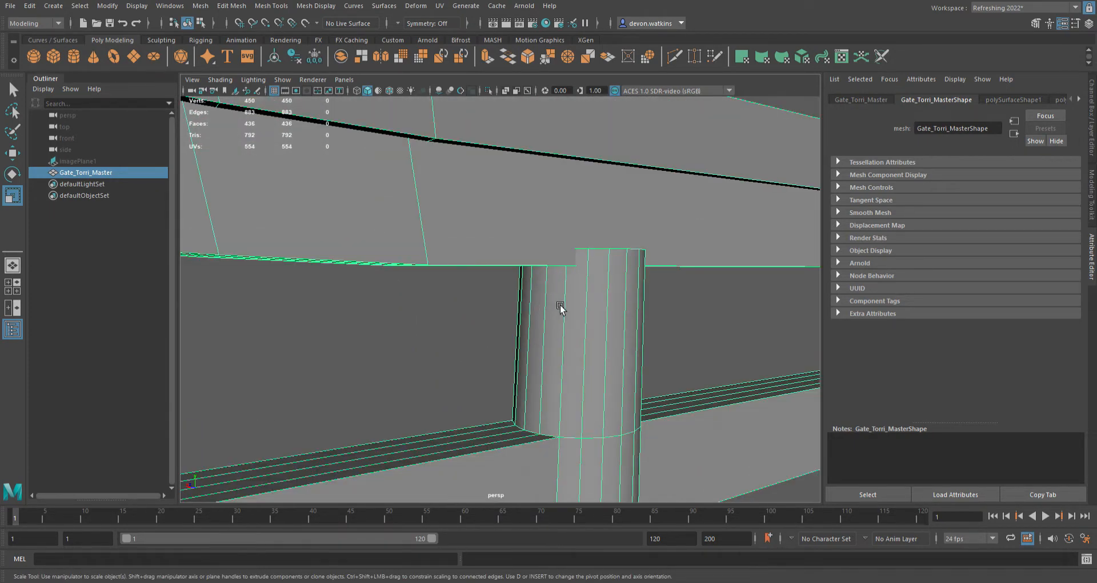
scroll(561, 306, "down", 5)
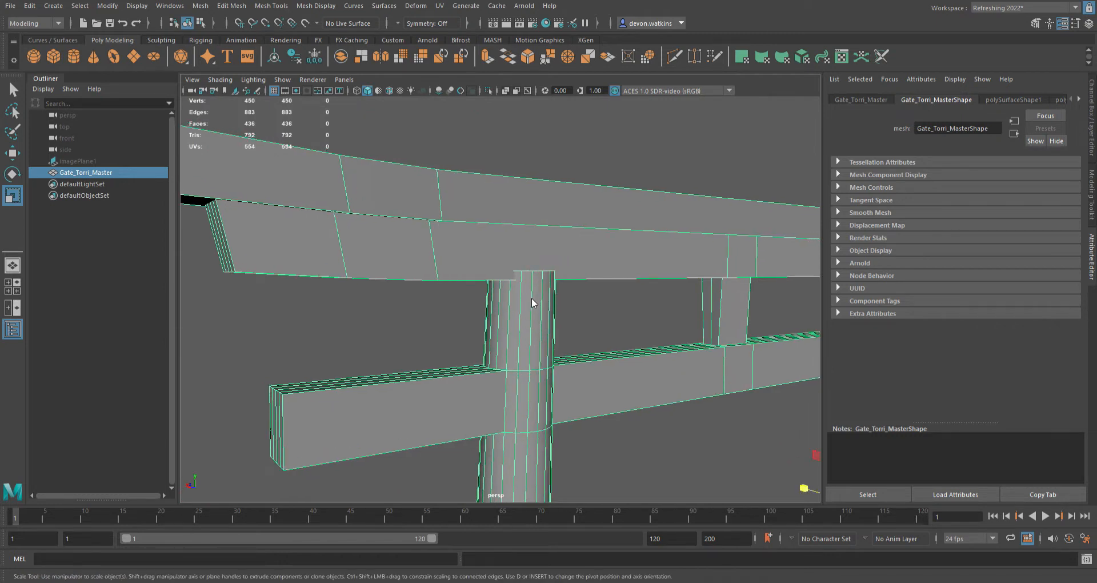
Step: Switch to edge selection, select the pillar's top edge loop, and examine where it protrudes from the upper beam
key("F10")
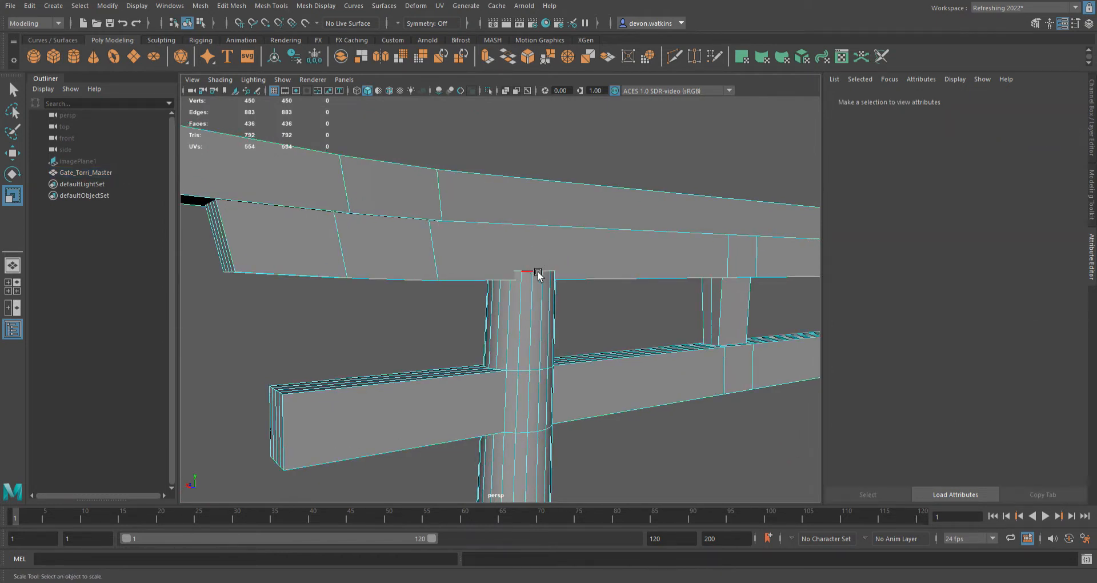
double_click(539, 274)
left_click_drag(537, 326, 544, 343, "alt")
scroll(543, 274, "up", 3)
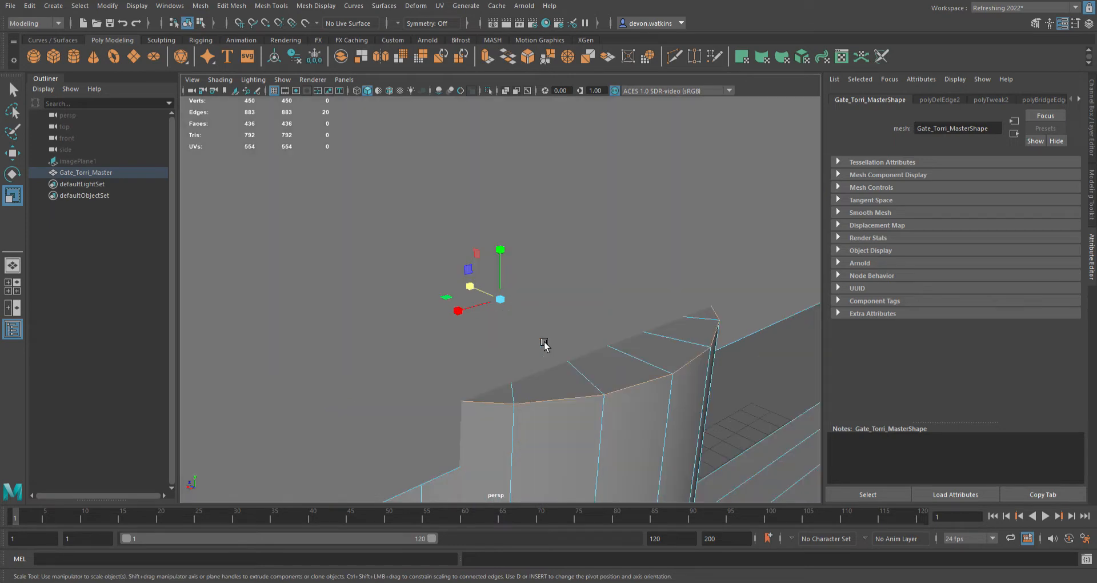
scroll(554, 399, "down", 5)
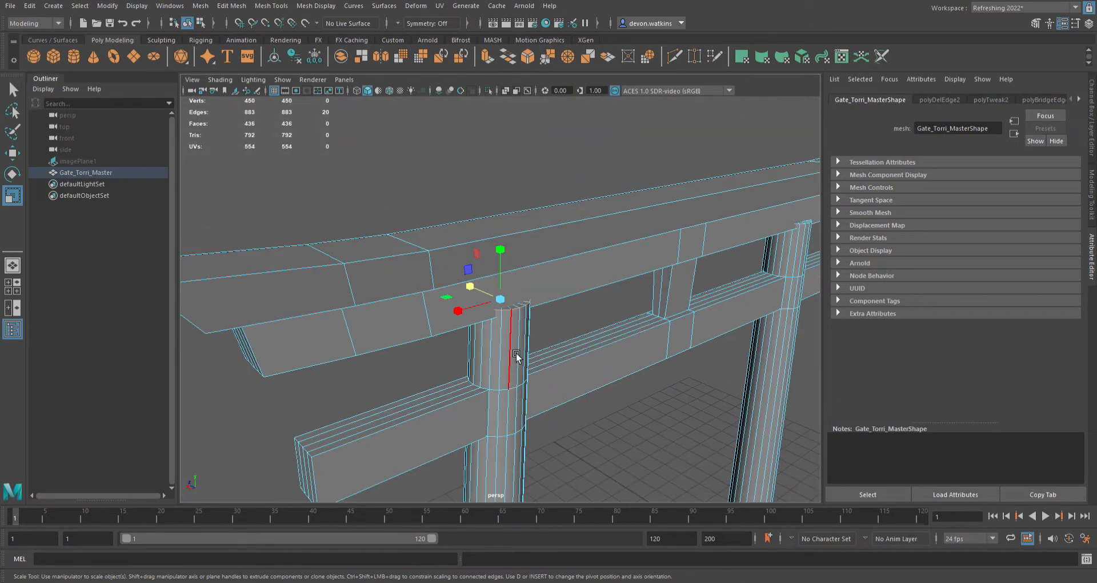
left_click_drag(514, 355, 570, 359, "alt")
scroll(569, 359, "up", 3)
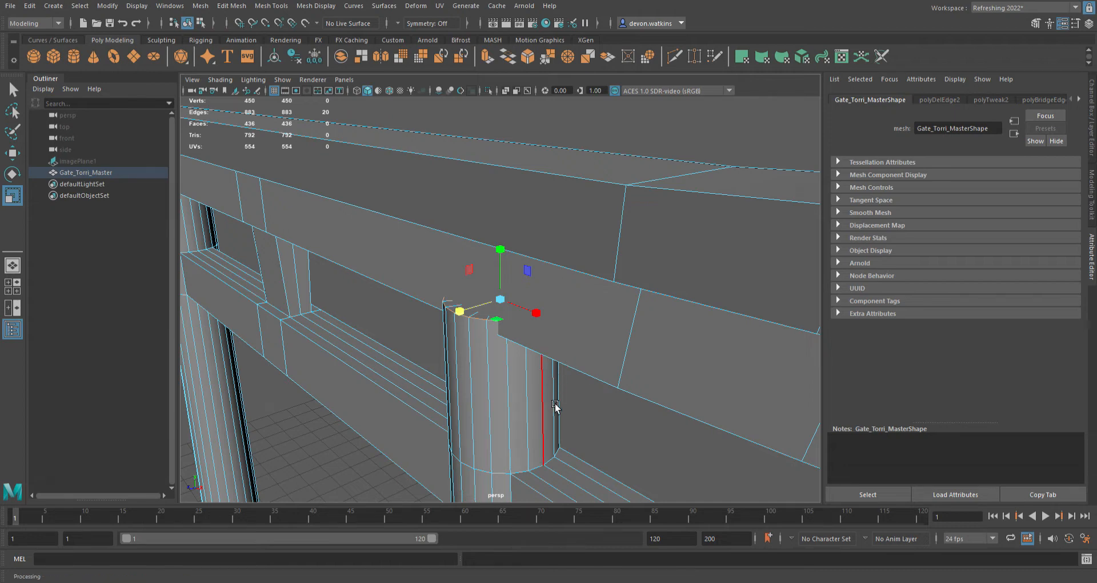
left_click_drag(551, 402, 531, 373, "alt")
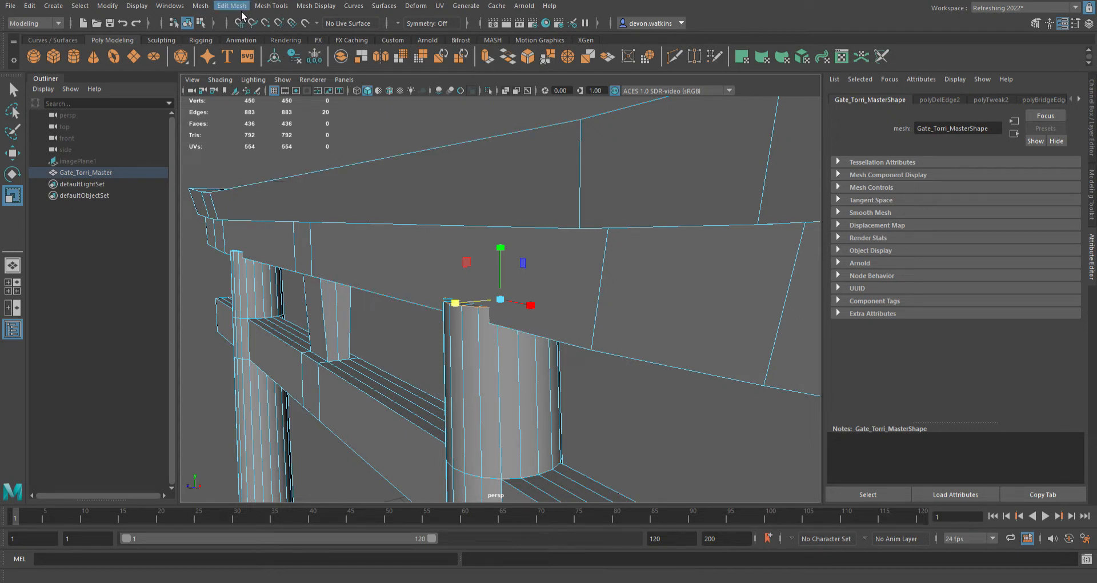
Step: Insert an edge loop around the pillar, level with the underside of the upper support beam
left_click(280, 97)
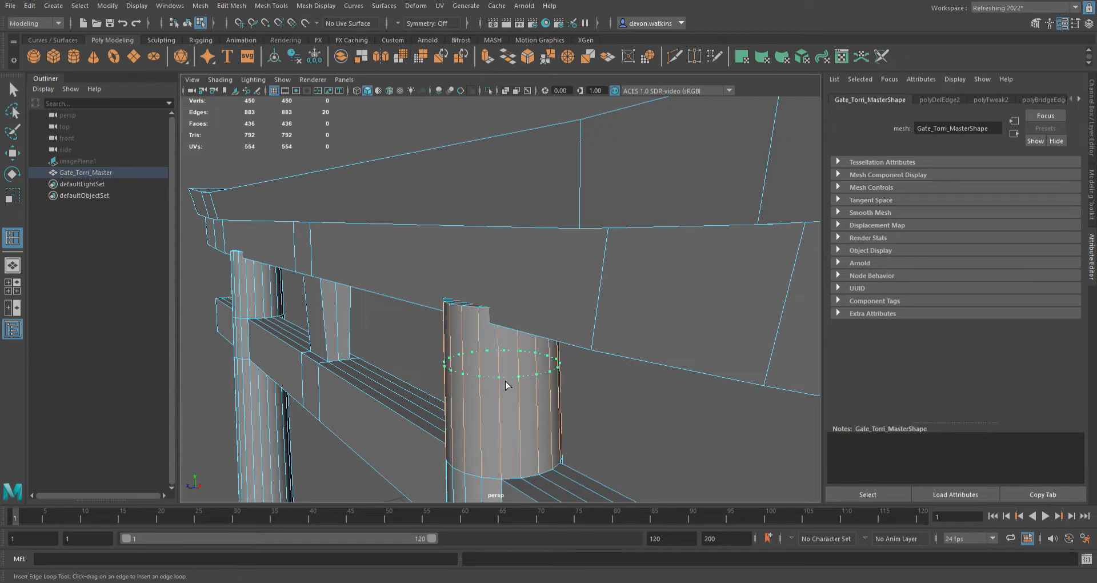
mouse_move(505, 385)
left_mouse_down()
mouse_move(505, 329)
mouse_move(514, 376)
left_mouse_up()
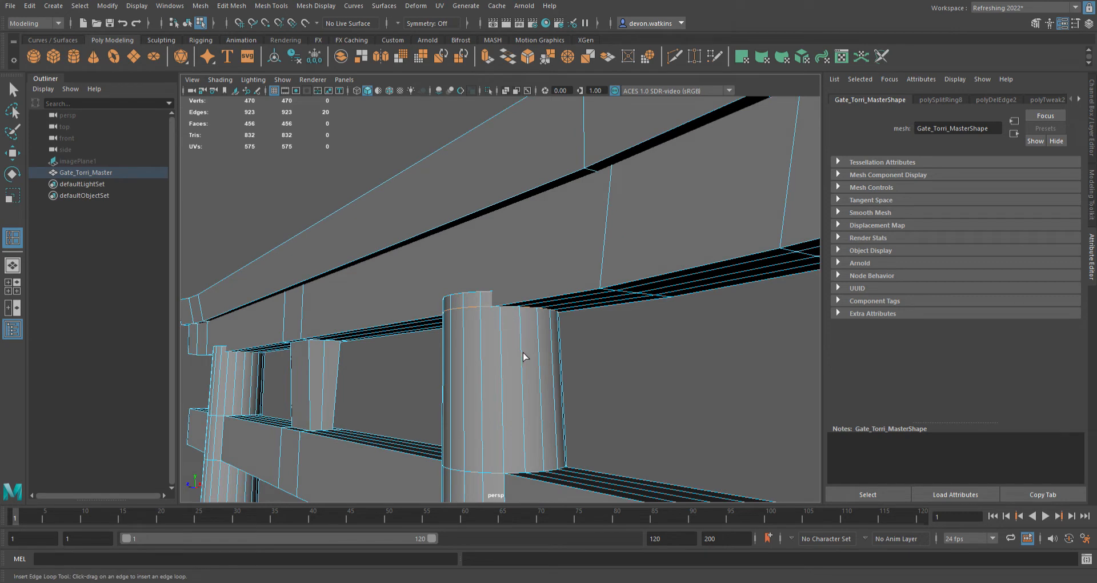
key("ctrl+z")
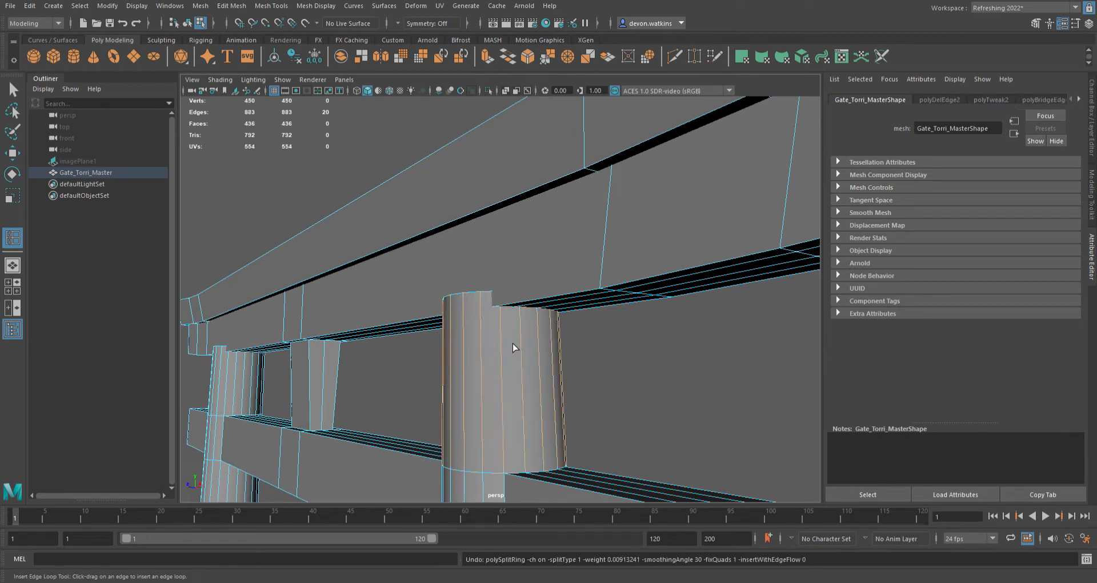
left_click_drag(514, 342, 512, 312)
scroll(516, 366, "up", 5)
mouse_move(518, 366)
left_mouse_down("alt")
mouse_move(508, 355)
mouse_move(520, 363)
left_mouse_up("alt")
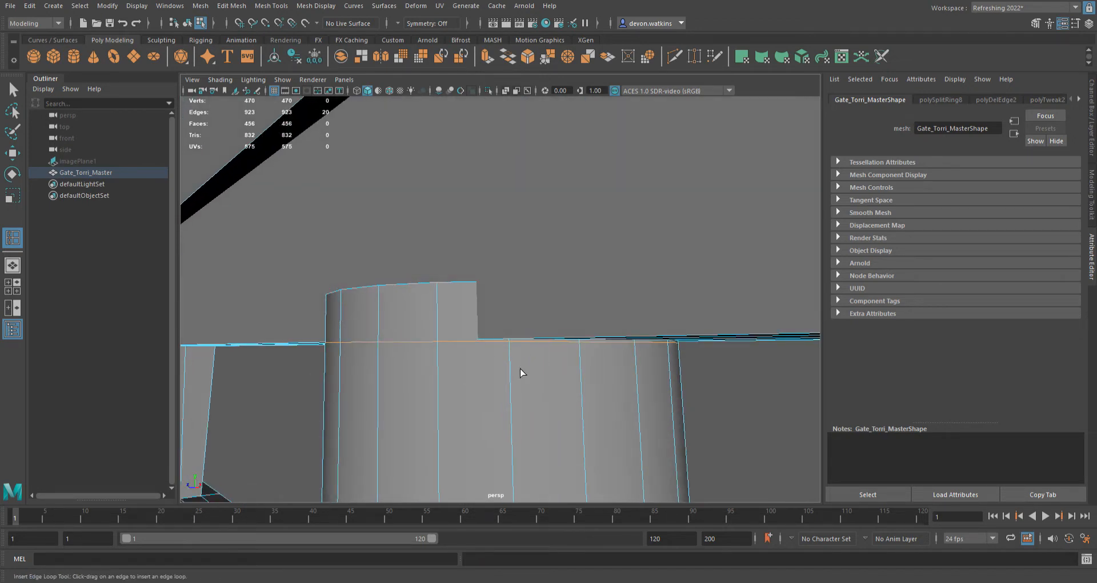
scroll(519, 373, "down", 4)
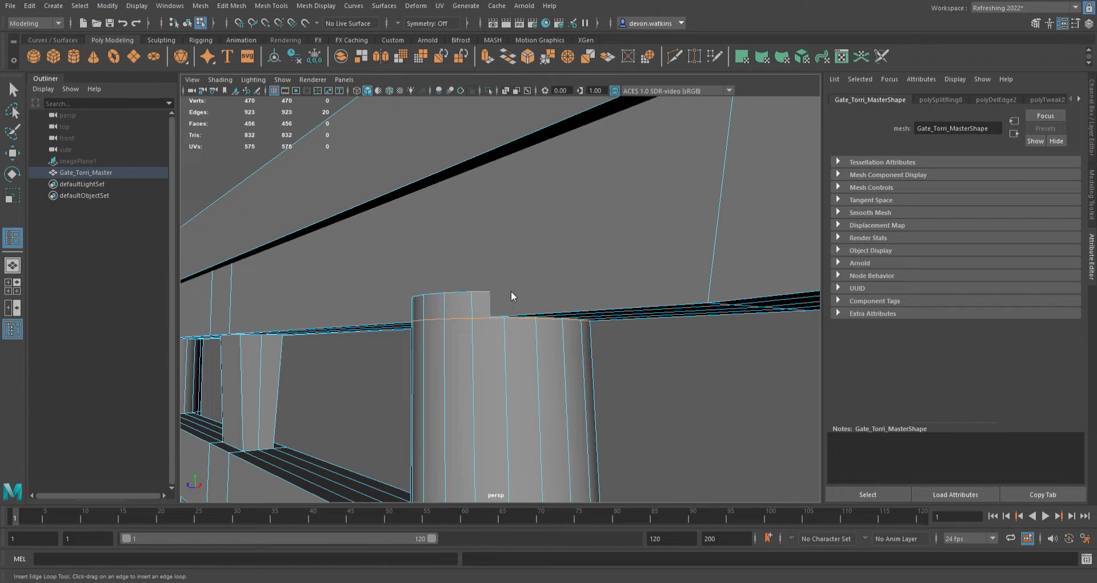
Step: Try to insert an edge loop across the upper support beam beside the pillar
left_click(478, 278)
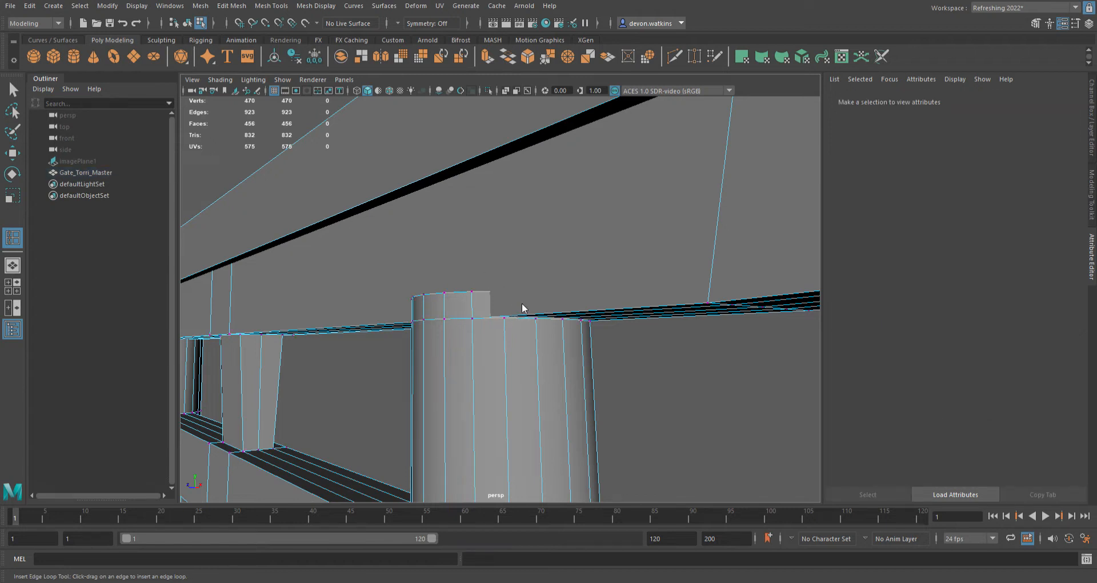
key("ctrl+z")
scroll(561, 348, "down", 3)
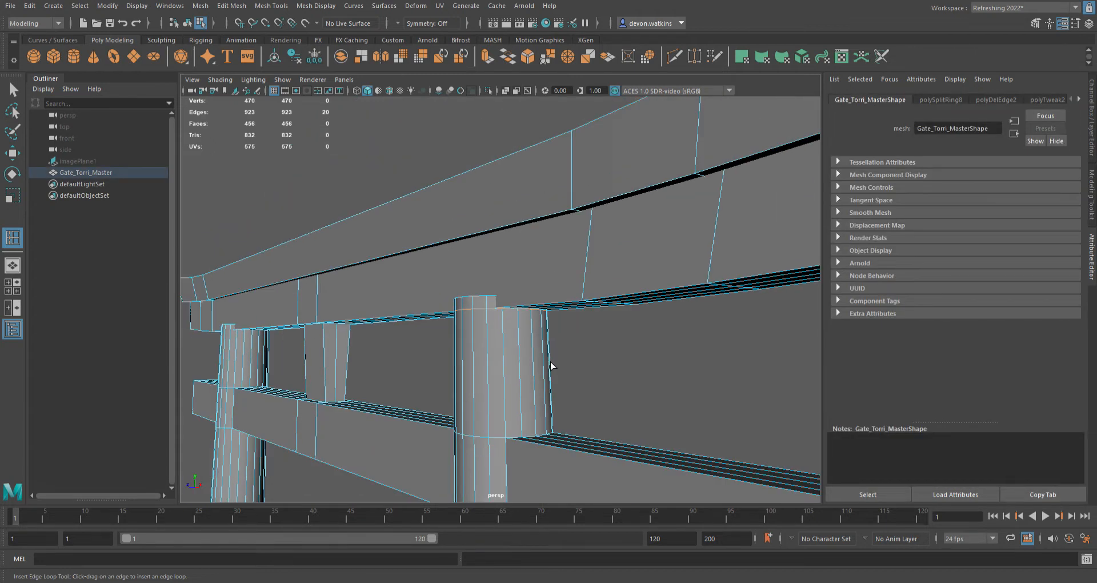
left_click_drag(552, 365, 528, 345, "alt")
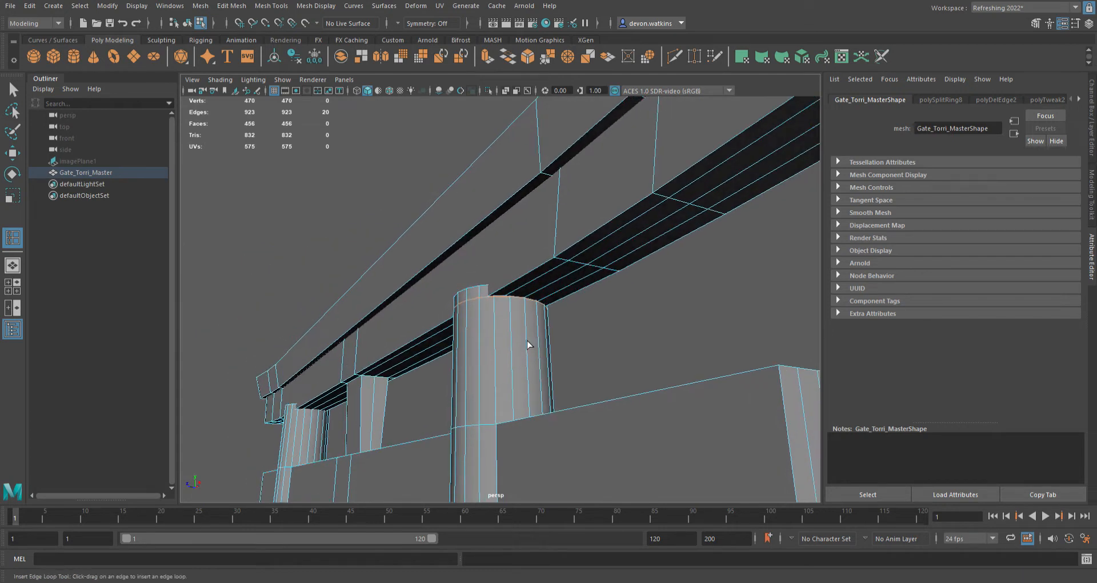
left_click(534, 279)
key("ctrl+z")
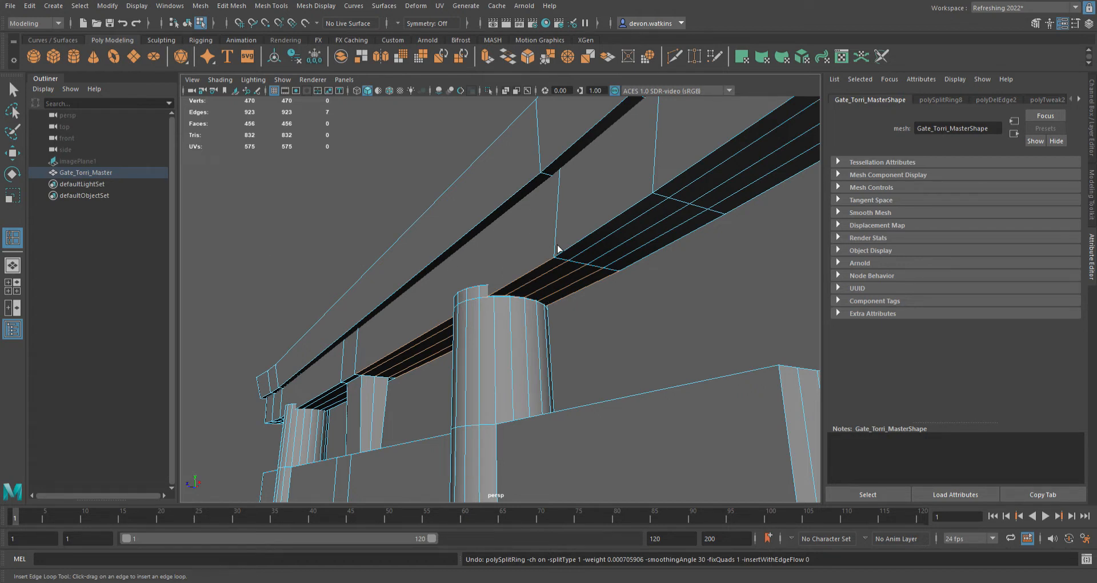
Step: Select the two outer bottom edge loops of the upper support beam and scale them closer together across its depth
key("q")
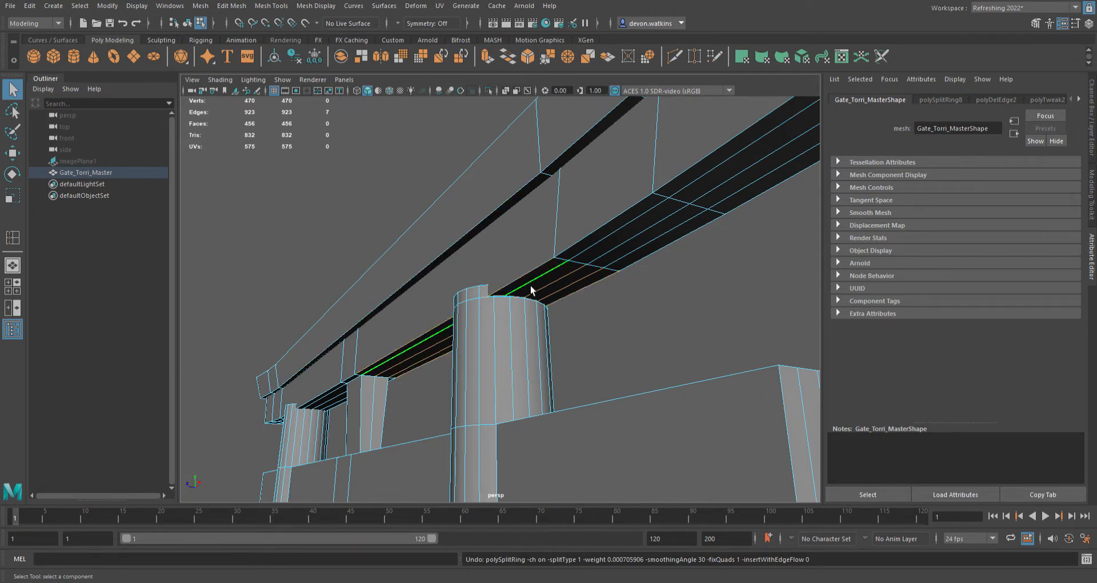
scroll(529, 279, "down", 5)
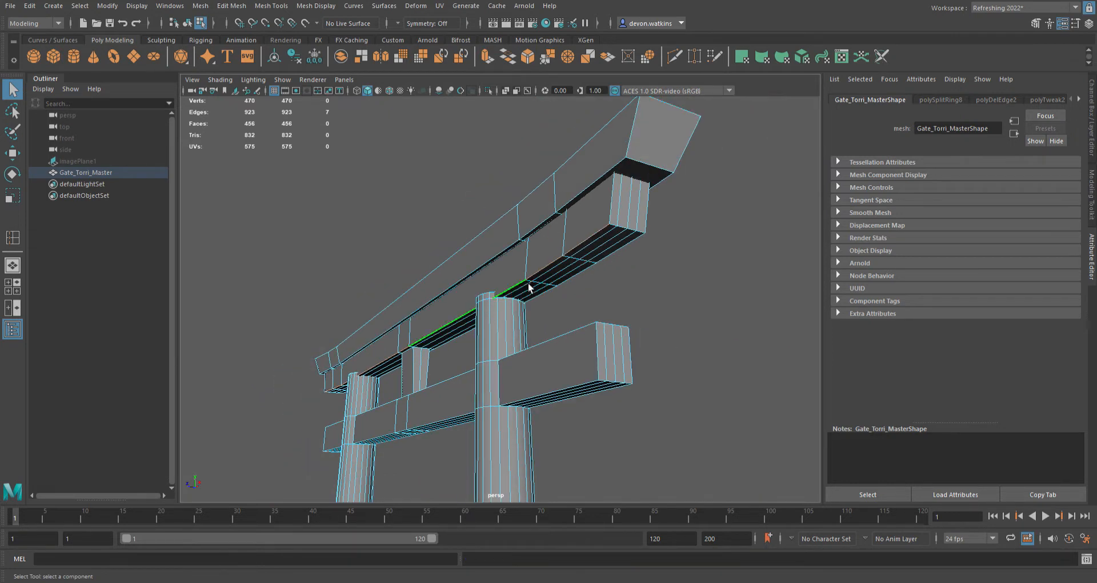
double_click(572, 289, "shift")
scroll(524, 310, "up", 5)
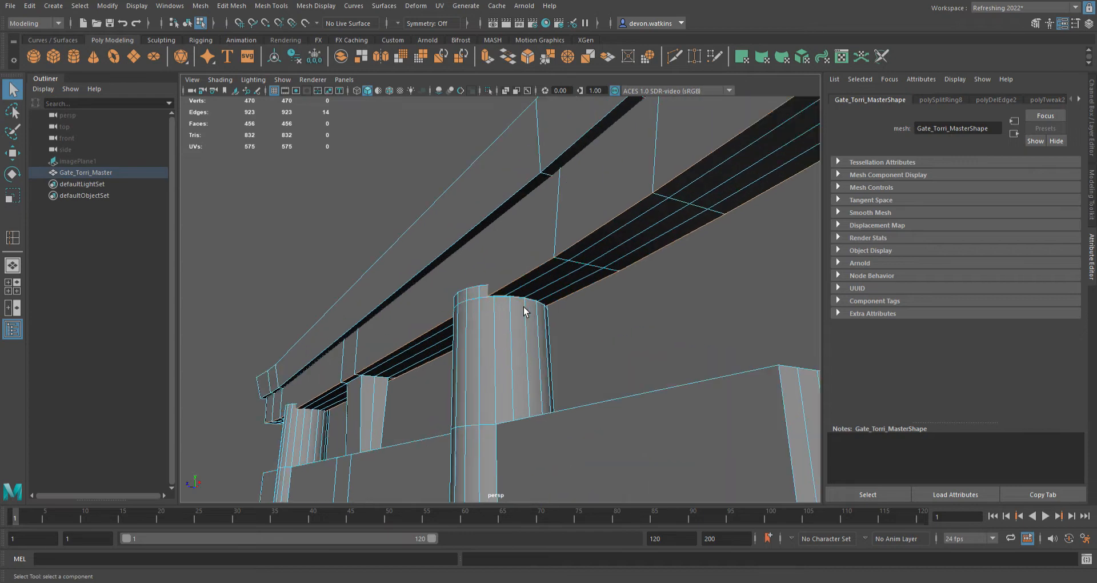
left_click_drag(529, 323, 506, 323, "alt")
key("r")
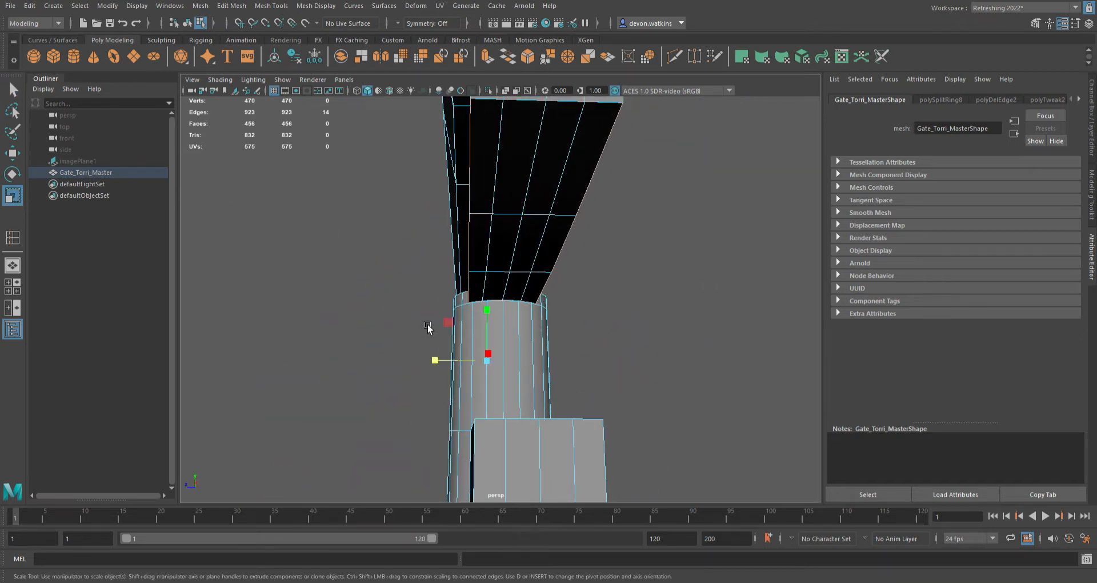
left_click_drag(447, 366, 456, 369)
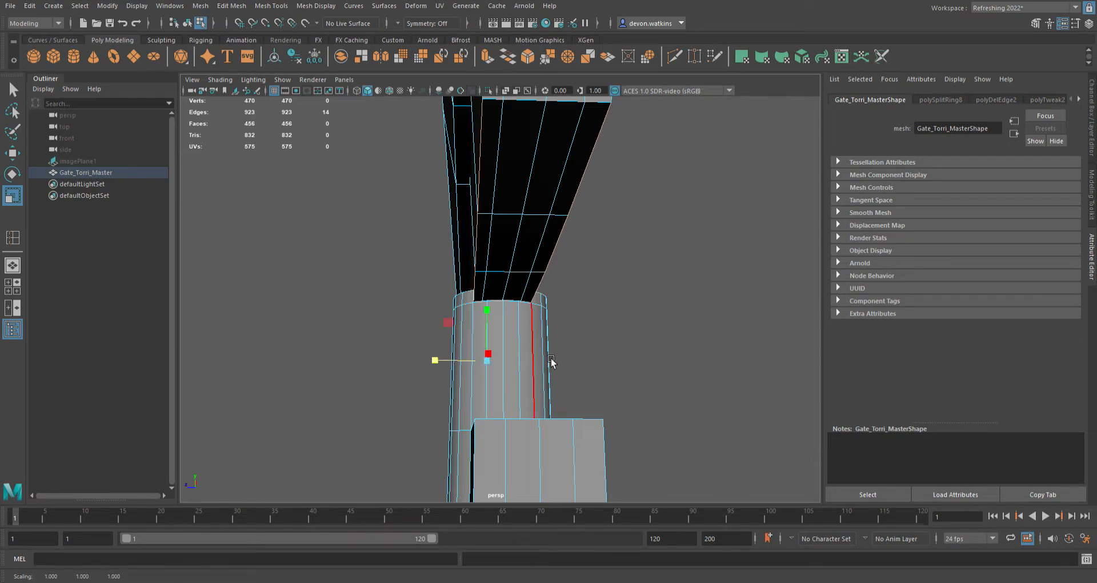
left_click_drag(534, 336, 537, 404, "alt")
scroll(493, 343, "up", 3)
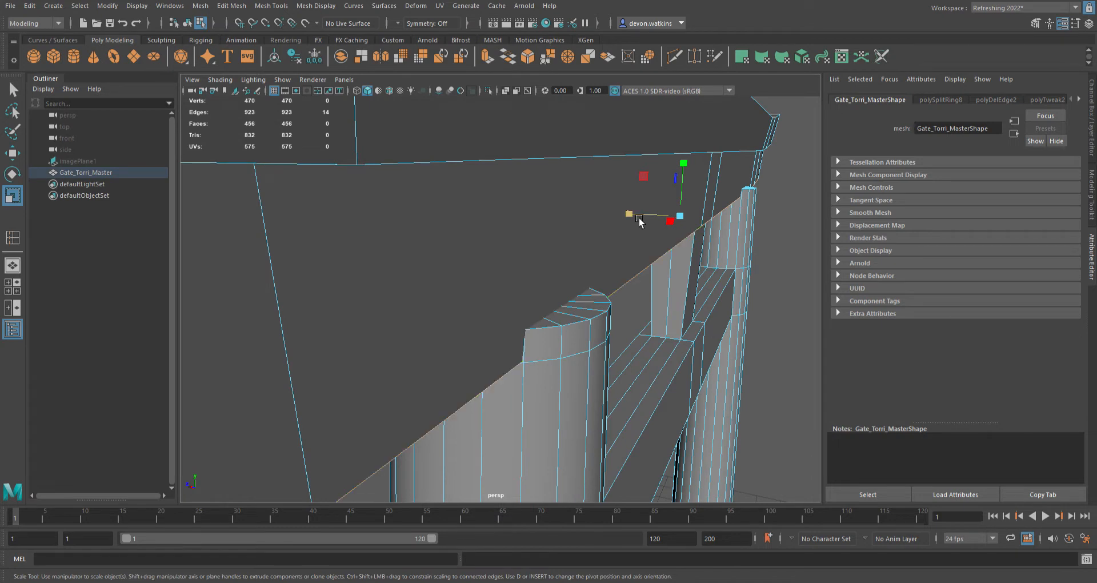
left_click_drag(629, 213, 643, 216)
Step: Switch to face selection and examine the pillar top protruding through the narrowed upper support beam
left_click_drag(566, 395, 588, 375, "alt")
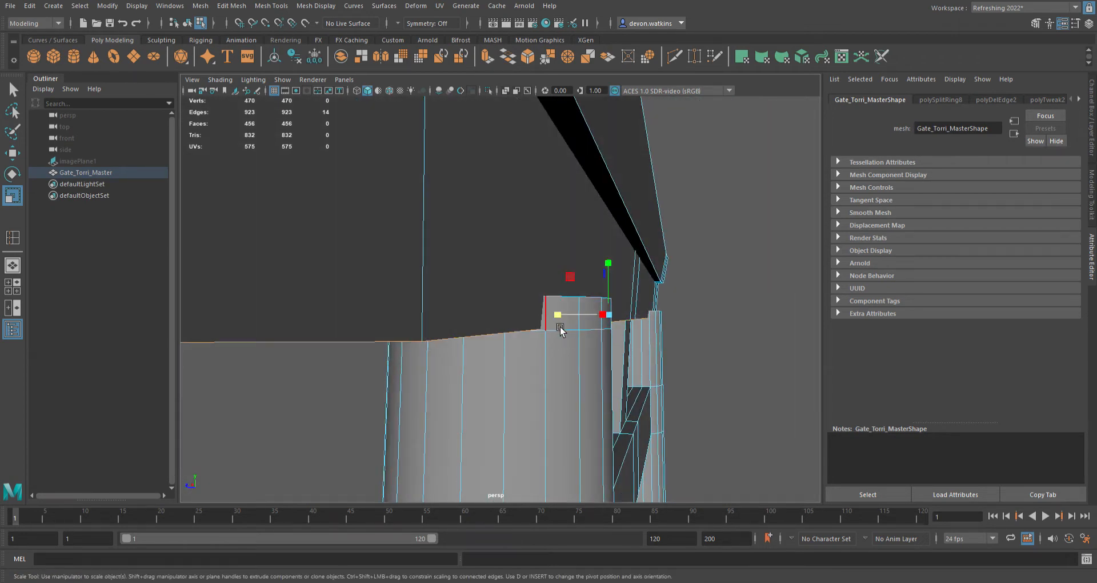
left_click_drag(543, 343, 494, 367, "alt")
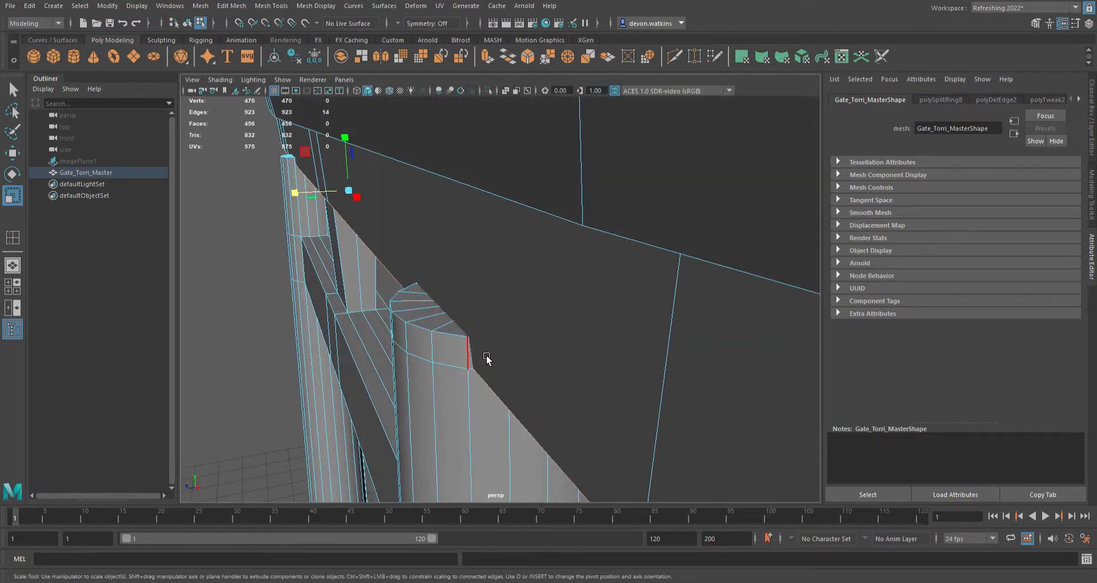
left_click(452, 312)
mouse_move(478, 379)
left_mouse_down("alt")
mouse_move(495, 395)
mouse_move(491, 375)
left_mouse_up("alt")
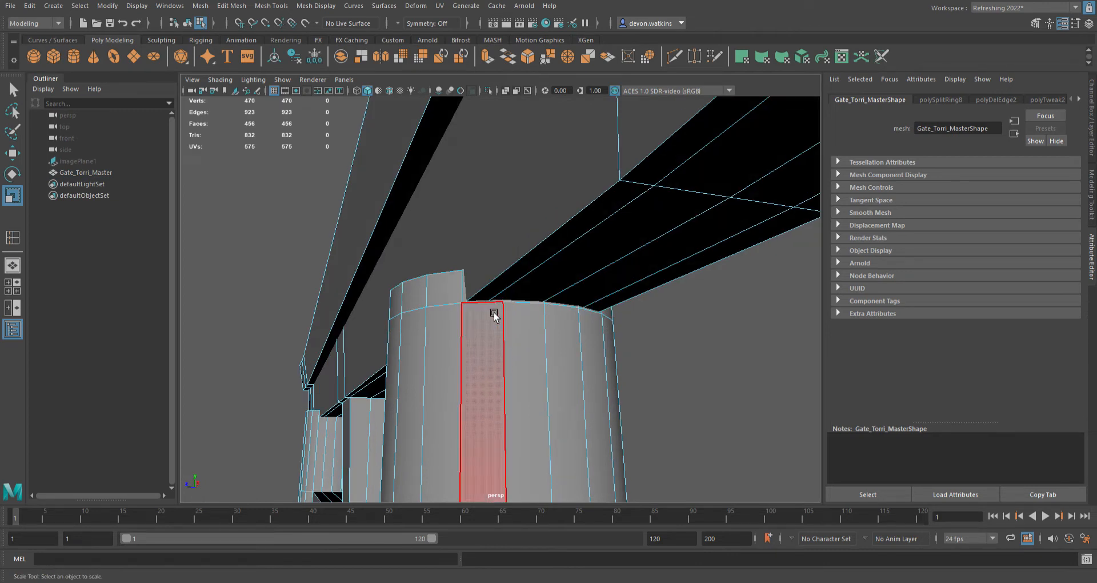
left_click_drag(492, 311, 503, 333, "alt")
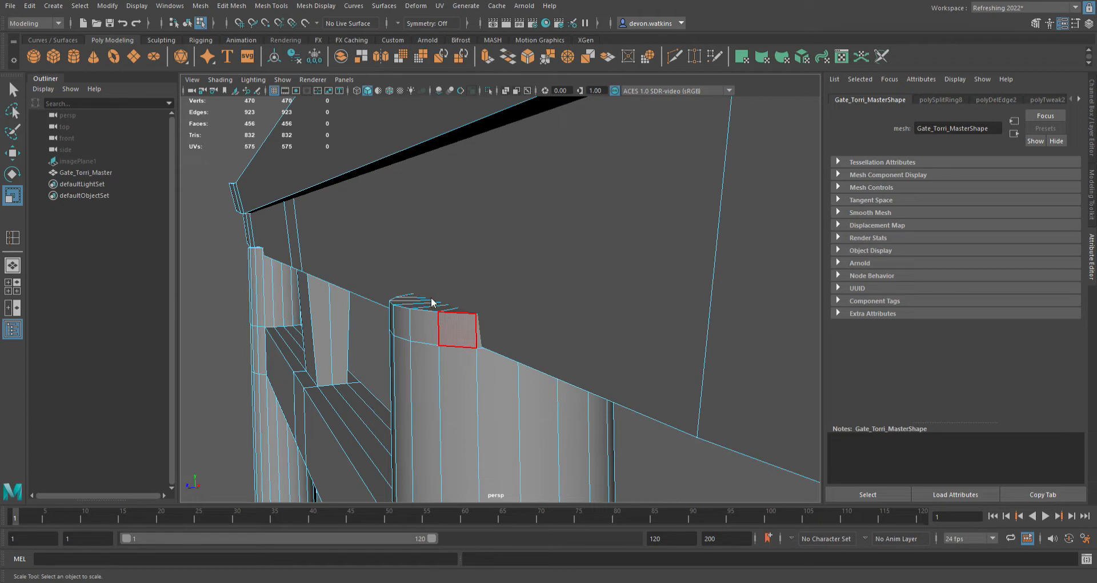
Step: Switch to vertex-face selection and examine the individual faces of the gate's beams and the pillar's top cap
key("alt+F9")
scroll(486, 386, "down", 4)
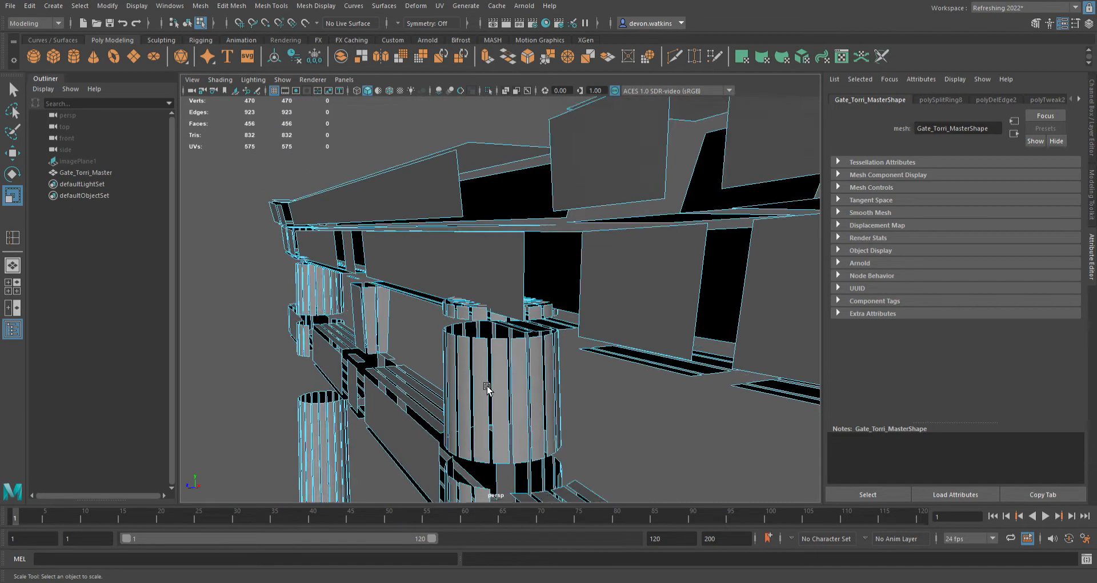
scroll(486, 386, "down", 6)
left_click_drag(518, 406, 414, 400, "alt")
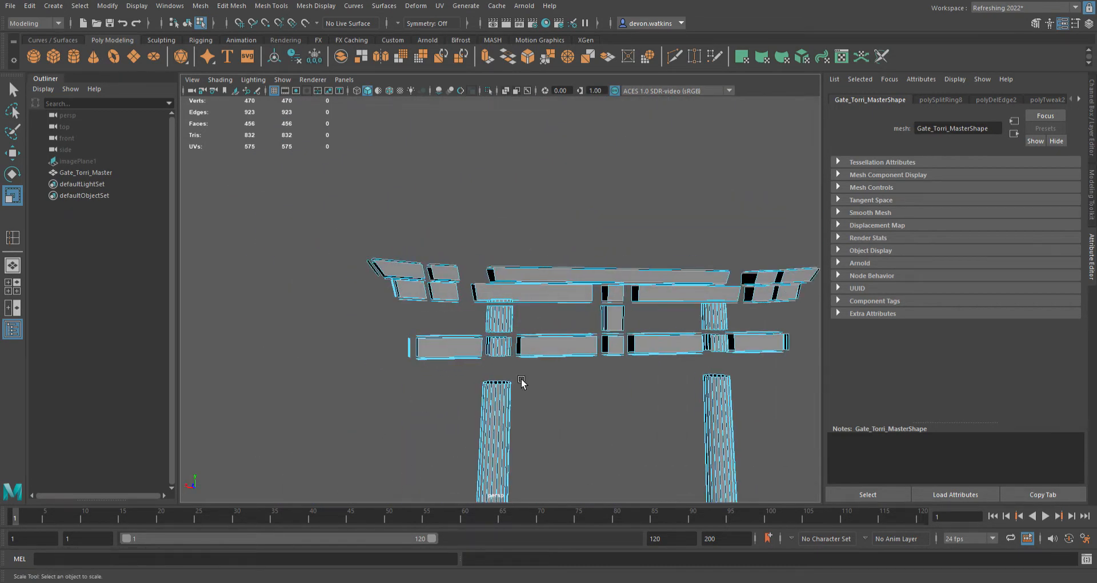
left_click_drag(551, 384, 546, 330, "alt")
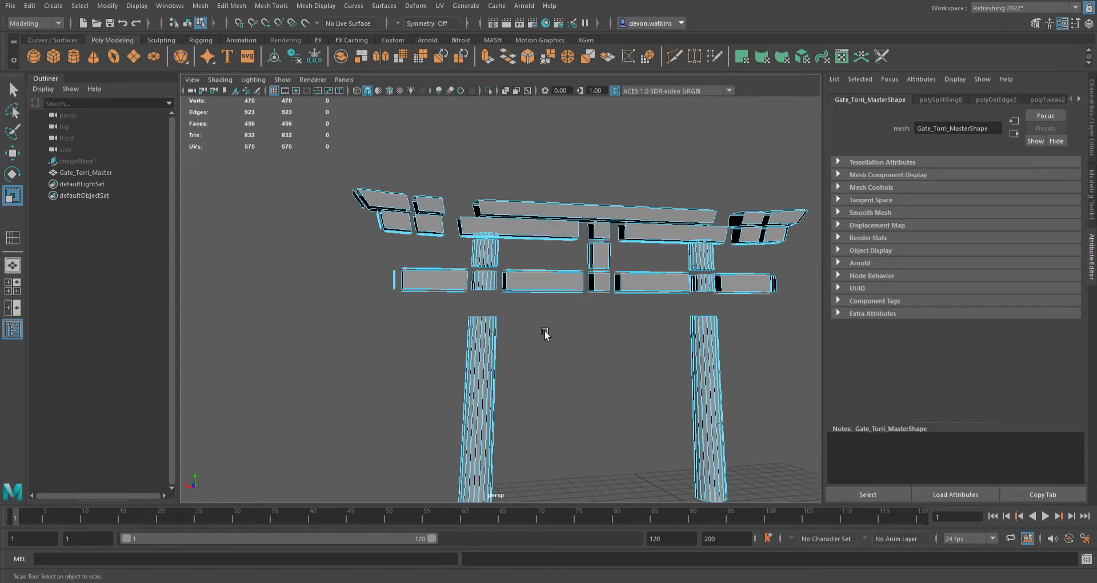
scroll(507, 303, "up", 6)
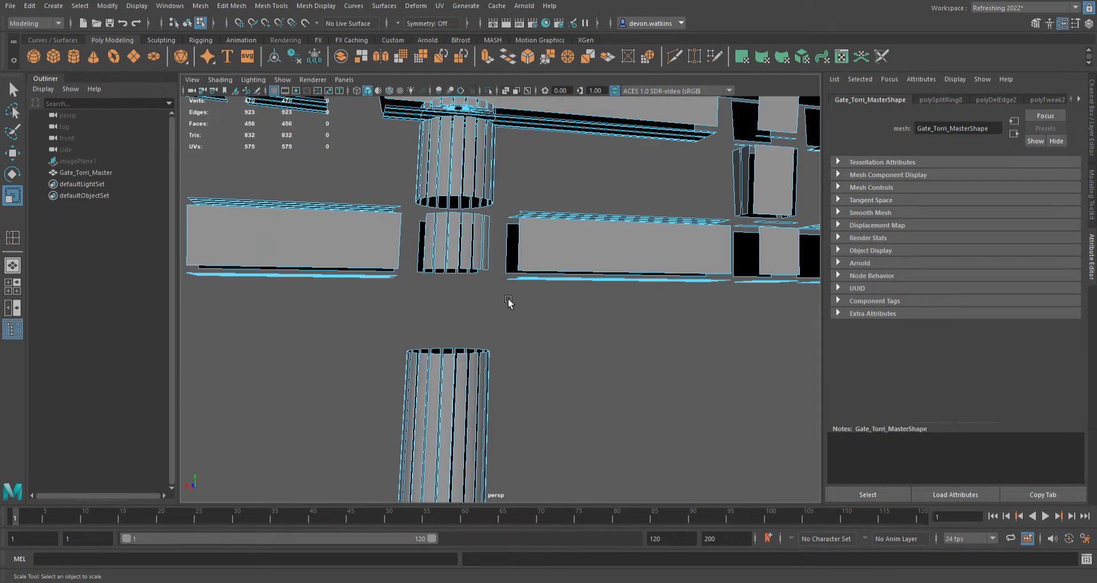
scroll(508, 301, "up", 3)
mouse_move(462, 264)
left_mouse_down("alt")
mouse_move(524, 302)
mouse_move(469, 284)
left_mouse_up("alt")
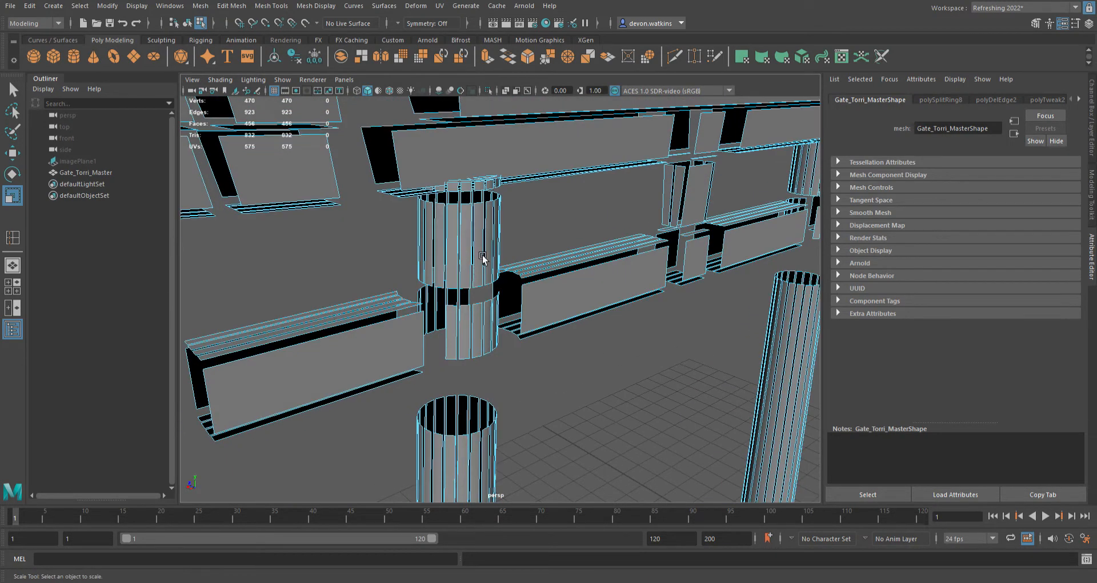
left_click_drag(484, 209, 503, 326, "alt")
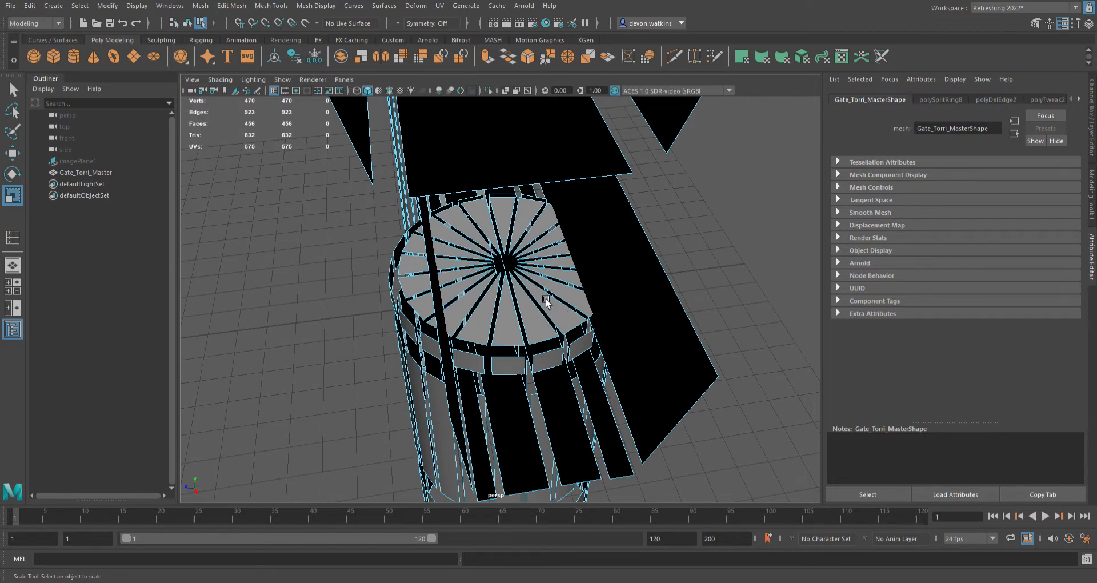
Step: Select all the triangular faces of the near pillar's top cap inside the upper support beam
scroll(538, 308, "down", 3)
left_click_drag(438, 341, 458, 306, "alt")
scroll(458, 306, "up", 4)
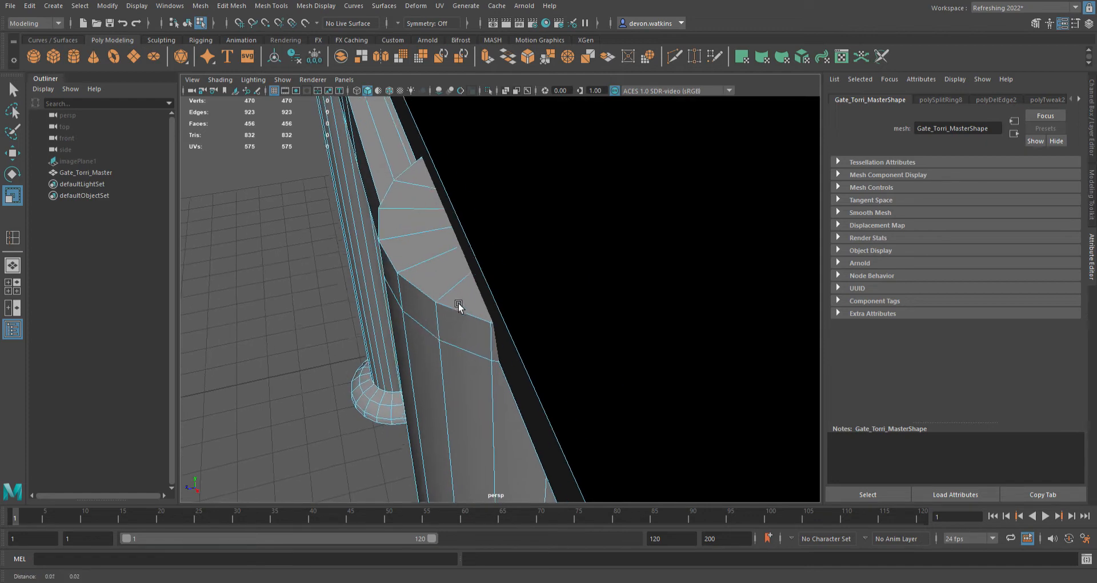
middle_click_drag(457, 306, 421, 311, "alt")
scroll(421, 311, "down", 3)
scroll(430, 323, "down", 2)
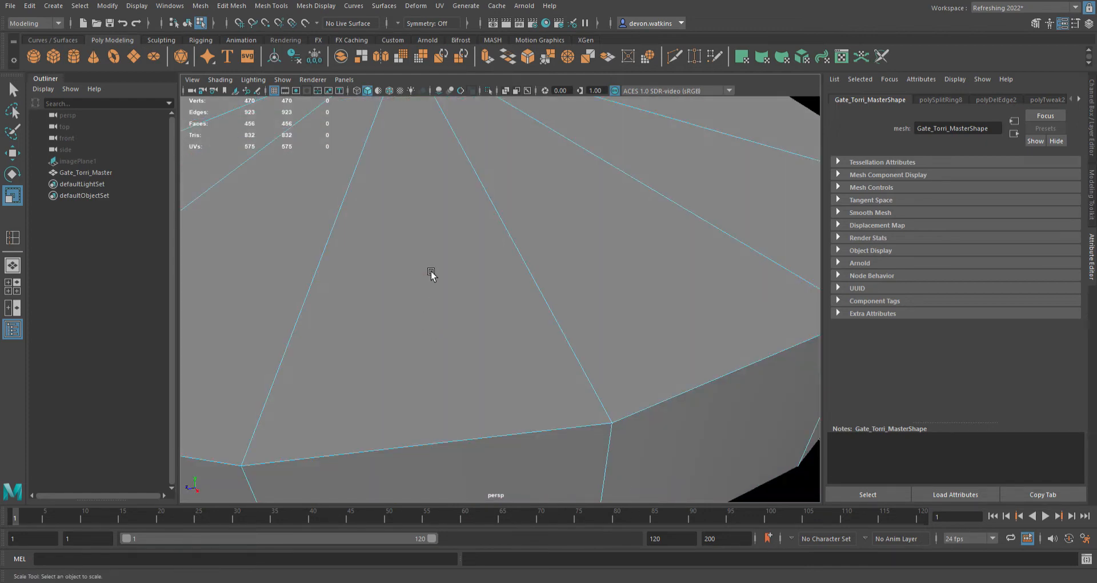
middle_click_drag(430, 270, 443, 323, "alt")
left_click(455, 269)
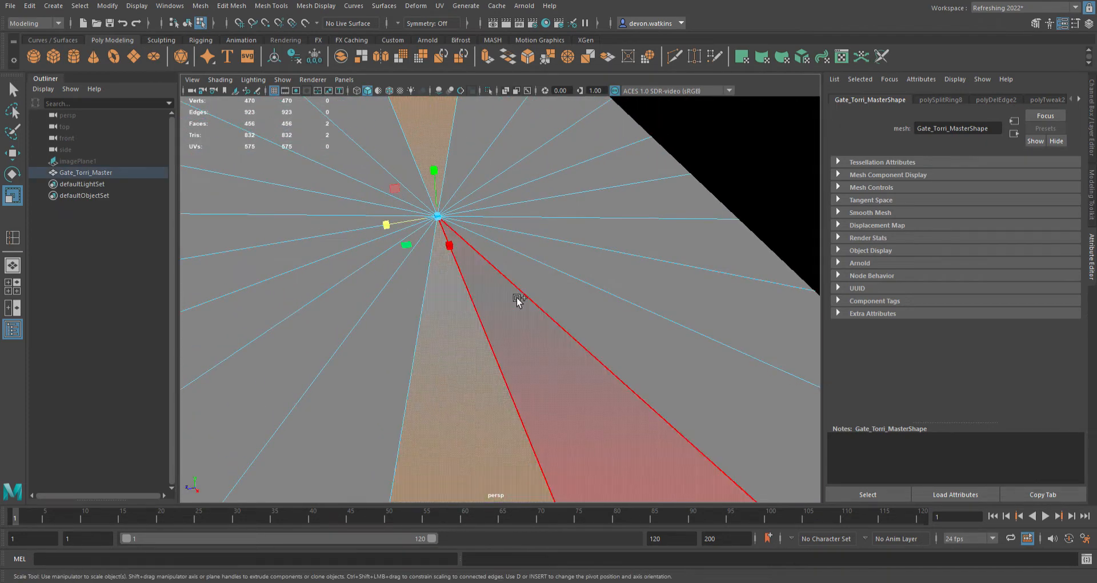
key("f")
left_click_drag(509, 389, 491, 377, "alt")
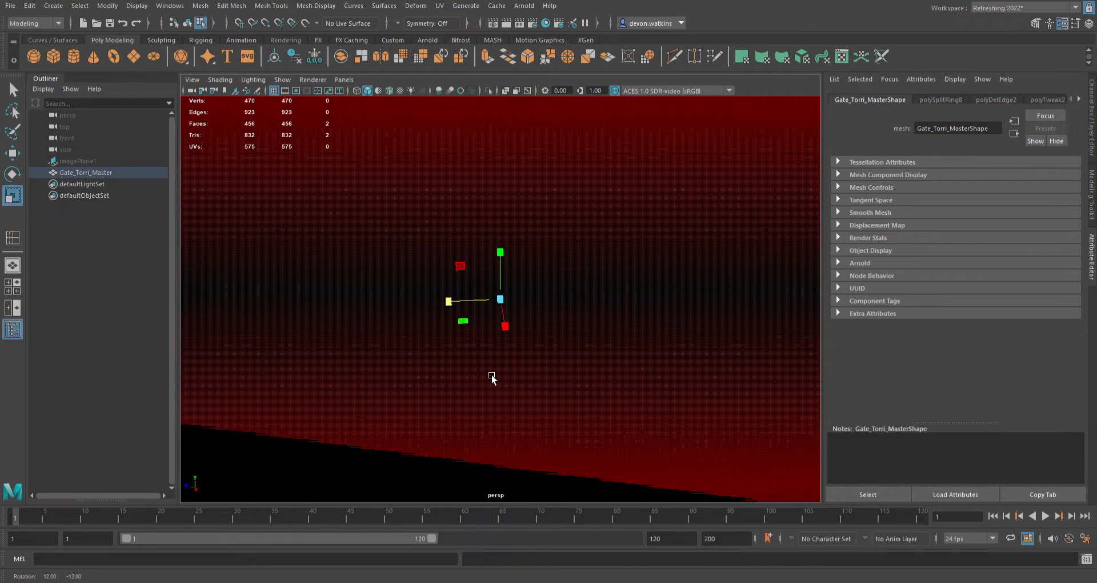
scroll(496, 386, "down", 2)
scroll(504, 410, "up", 1)
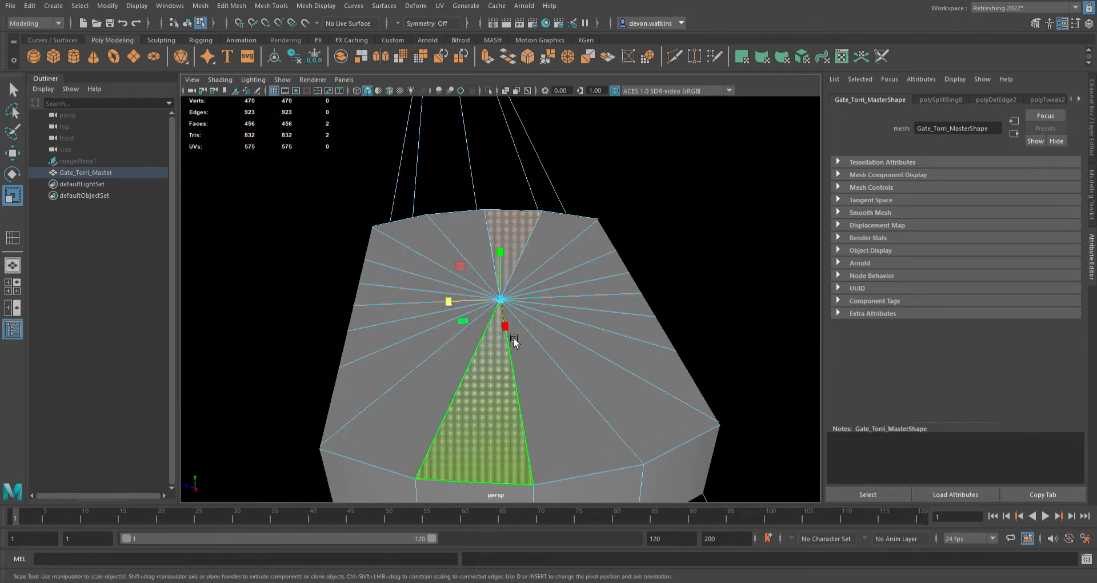
left_click(469, 247, "shift")
left_click(443, 240, "shift")
left_click(408, 259, "shift")
left_click(367, 303, "shift")
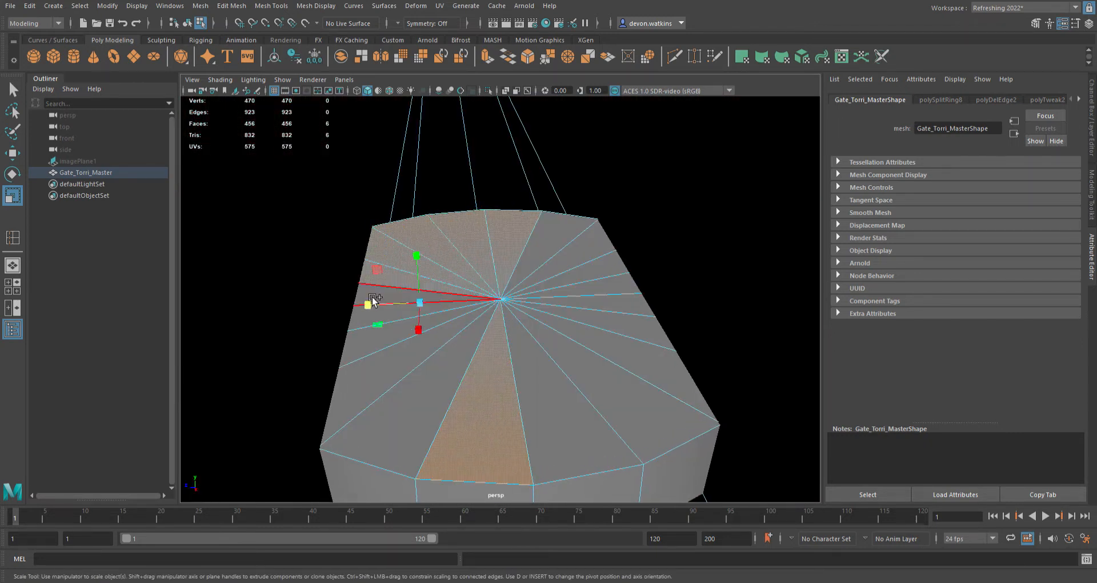
left_click(367, 320, "shift")
left_click(367, 357, "shift")
left_click(374, 377, "shift")
left_click(385, 396, "shift")
left_click(416, 421, "shift")
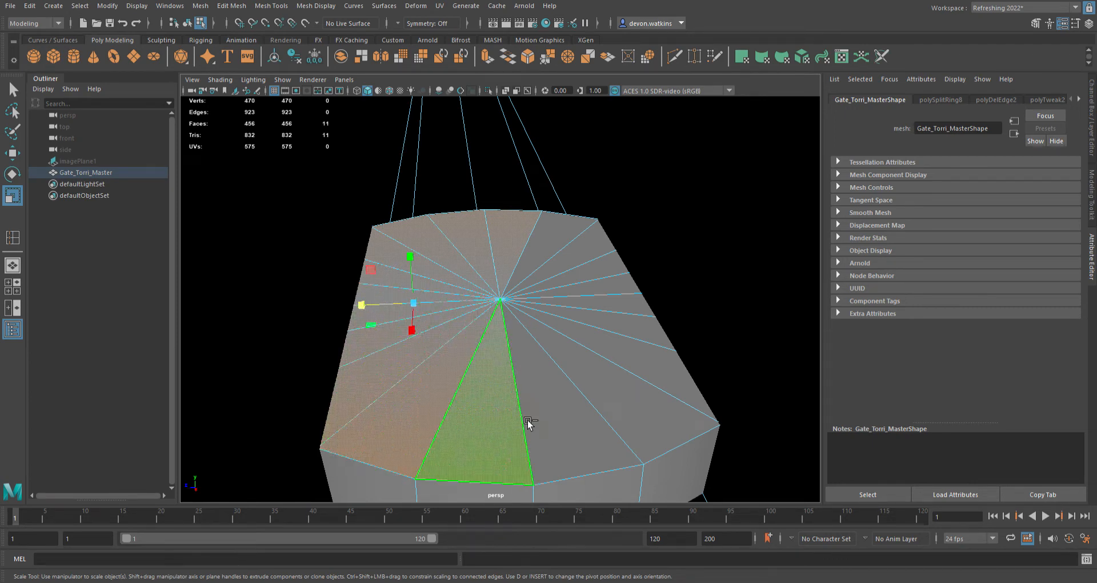
left_click_drag(561, 421, 400, 363, "alt")
scroll(611, 350, "down", 5)
scroll(520, 341, "up", 5)
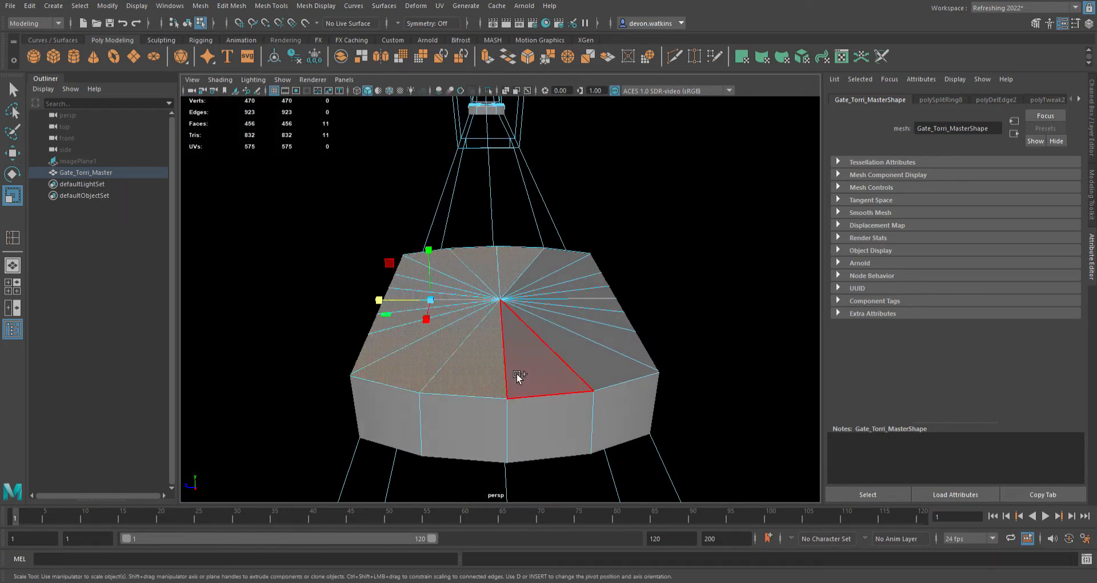
left_click(546, 368, "shift")
left_click(590, 340, "shift")
mouse_move(590, 339)
left_mouse_down("shift")
mouse_move(595, 287)
mouse_move(558, 252)
left_mouse_up("shift")
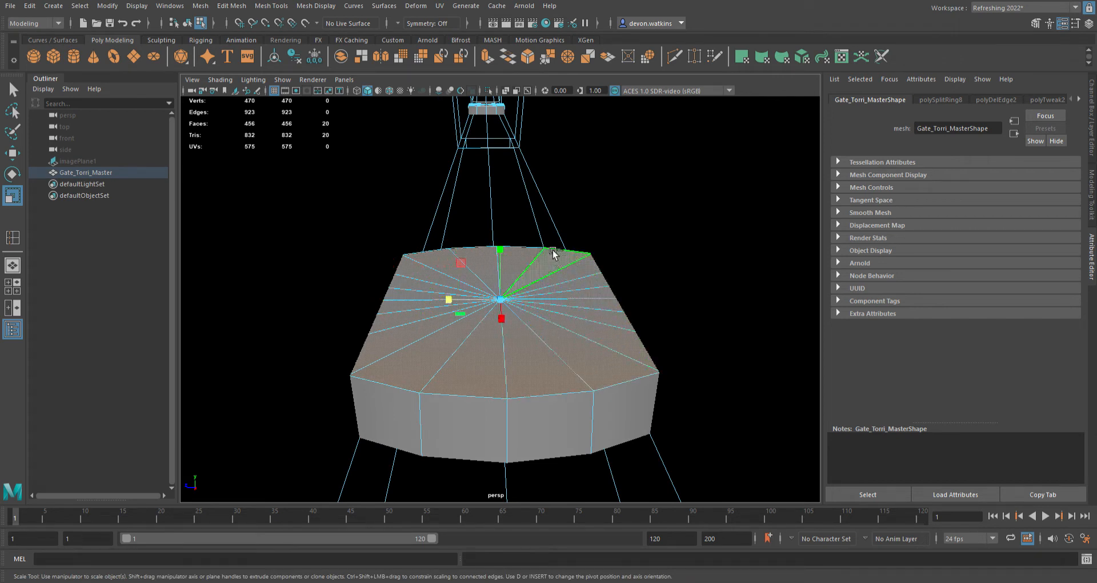
left_click(509, 157, "shift")
Step: Add all the triangular faces of the other pillar's top cap to the selection and delete both caps
left_click_drag(362, 182, 584, 326, "alt")
left_click(502, 353, "shift")
left_click(440, 354, "shift")
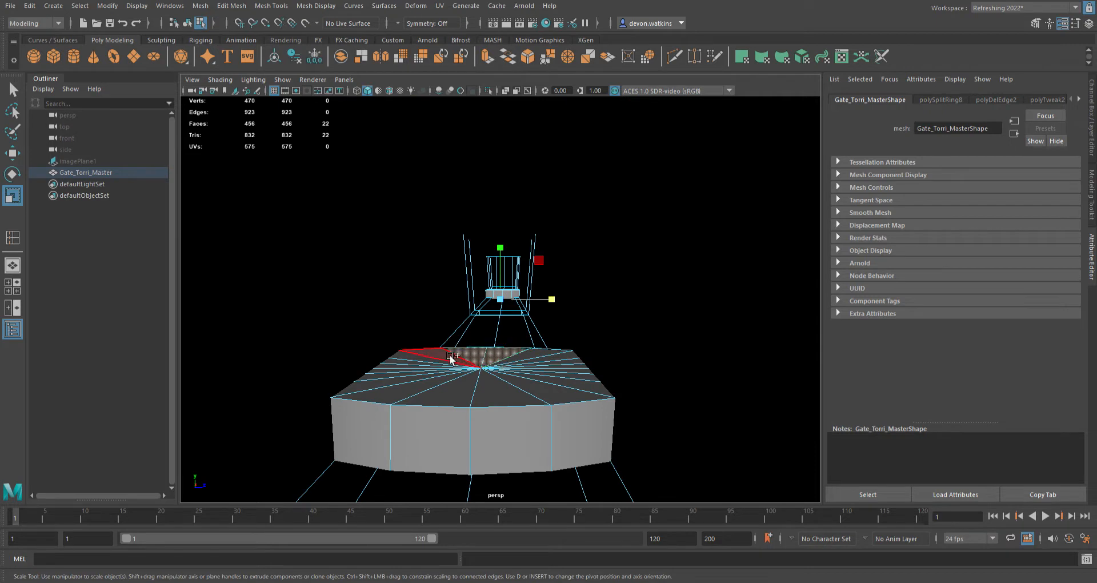
left_click(428, 360, "shift")
left_click(414, 367, "shift")
left_click(404, 372, "shift")
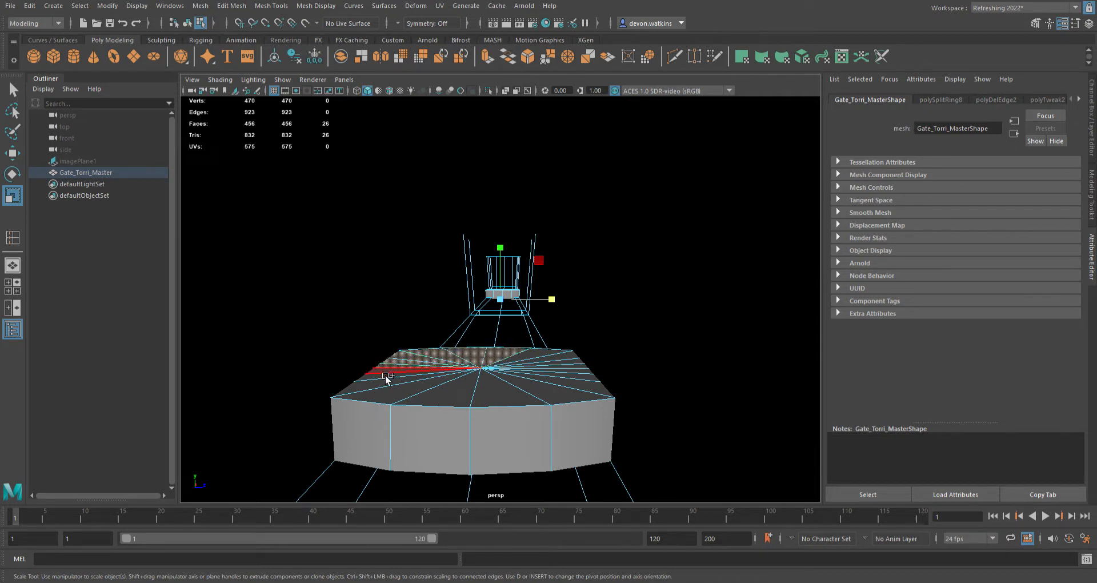
left_click(393, 377, "shift")
left_click(385, 383, "shift")
left_click(385, 380, "shift")
left_click(396, 396, "shift")
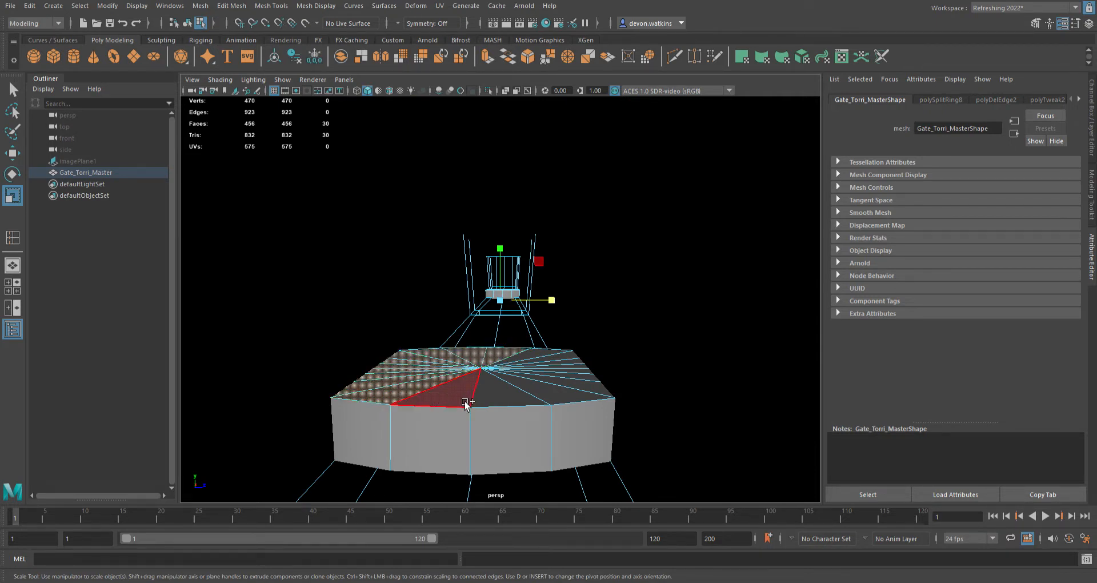
left_click(463, 402, "shift")
left_click(515, 402, "shift")
left_click(557, 390, "shift")
left_click(586, 383, "shift")
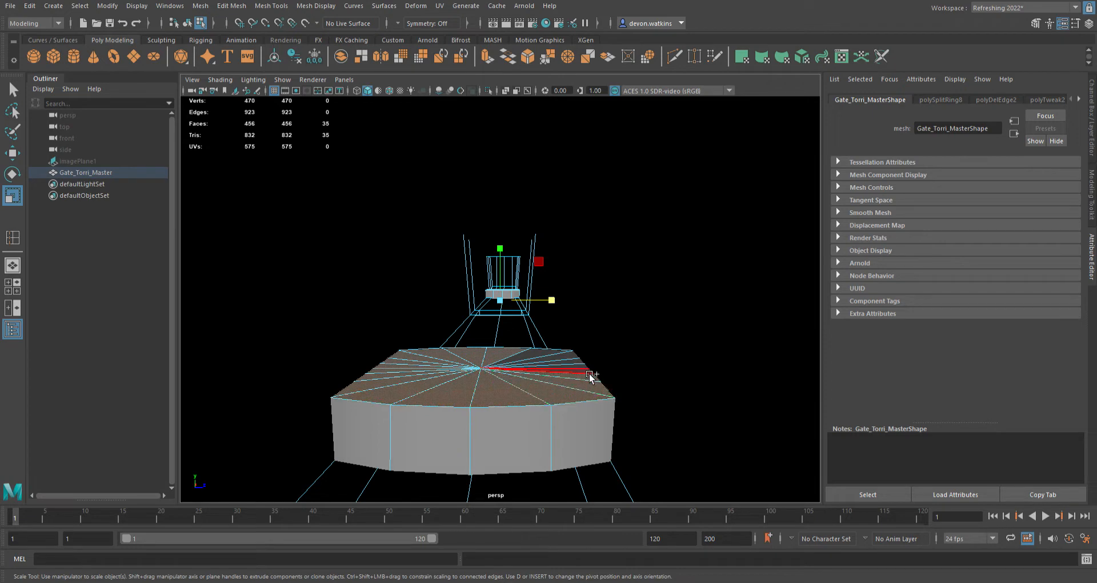
left_click(589, 375, "shift")
left_click(587, 370, "shift")
left_click(585, 365, "shift")
left_click(584, 365, "shift")
left_click(578, 363, "shift")
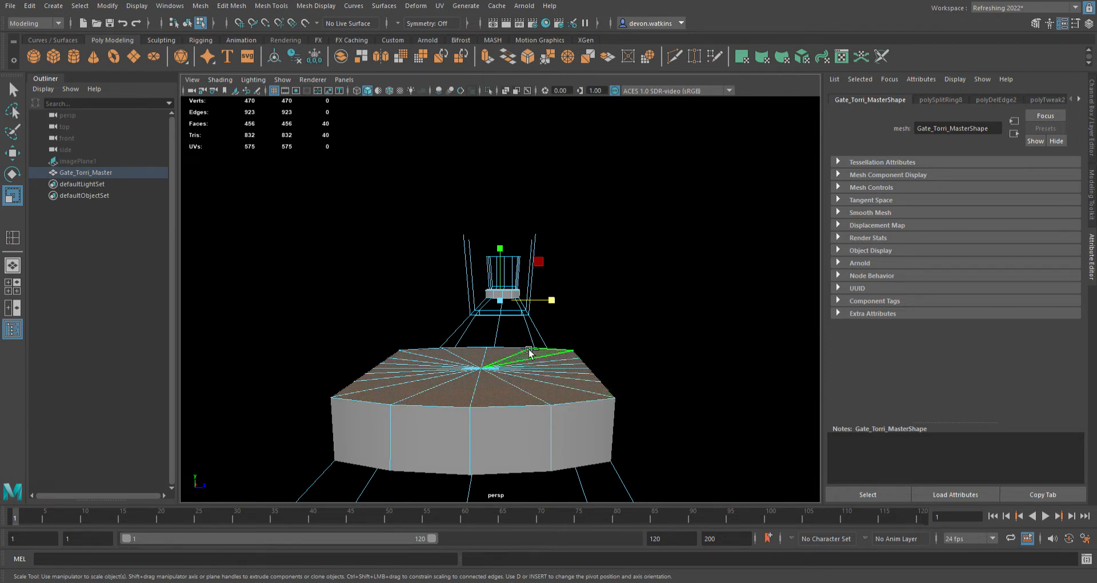
left_click(572, 359, "shift")
right_click_drag(511, 374, 441, 382, "alt")
left_click_drag(441, 382, 561, 402, "alt")
key("4")
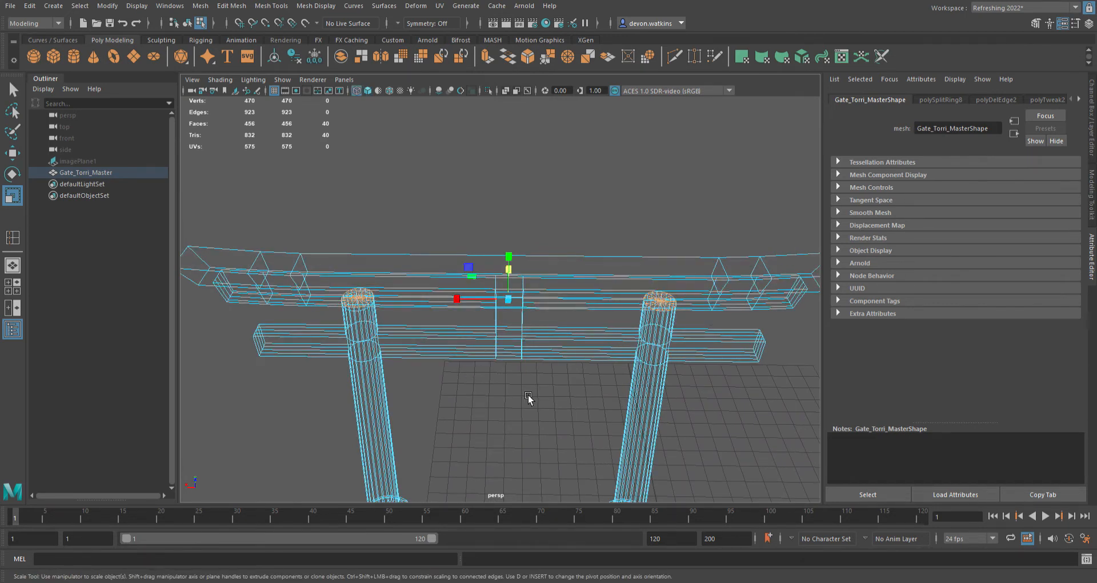
key("Delete")
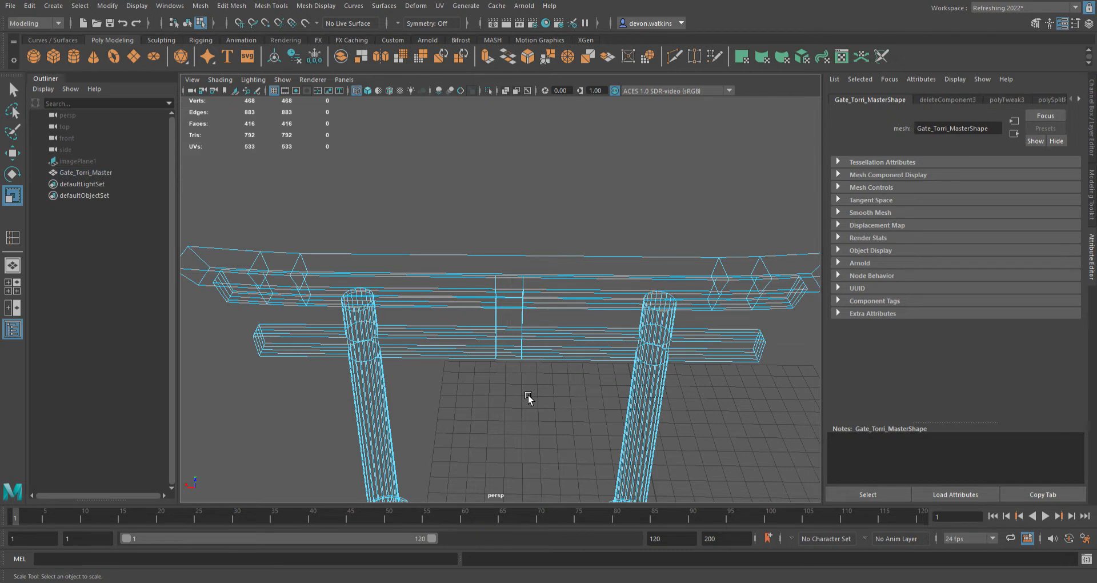
Step: Return to shaded display and examine the uncapped pillar tops where they enter the upper support beam
scroll(486, 391, "up", 5)
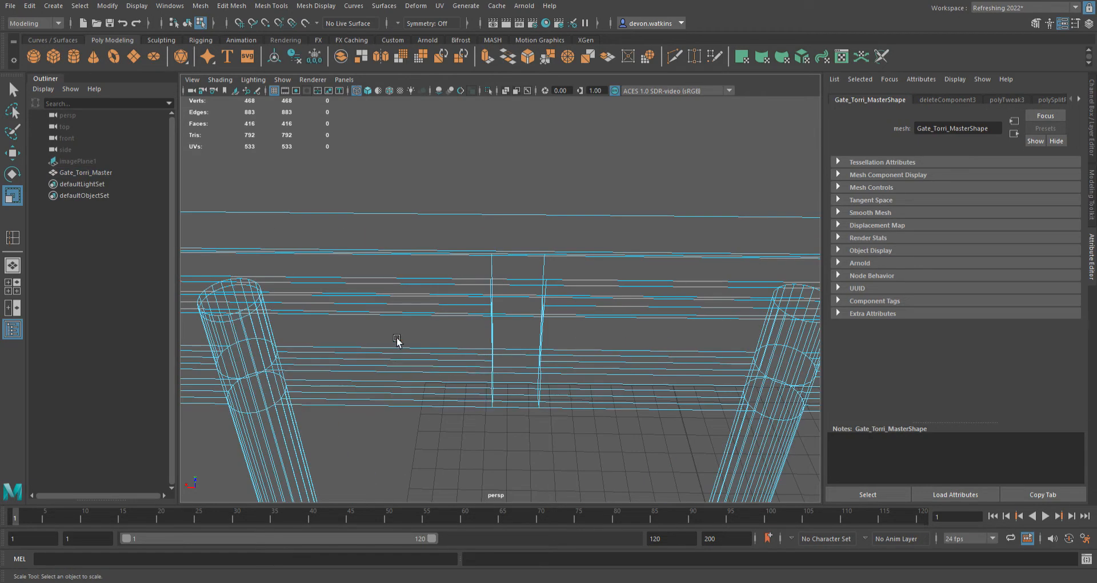
key("5")
left_click_drag(343, 334, 392, 333, "alt")
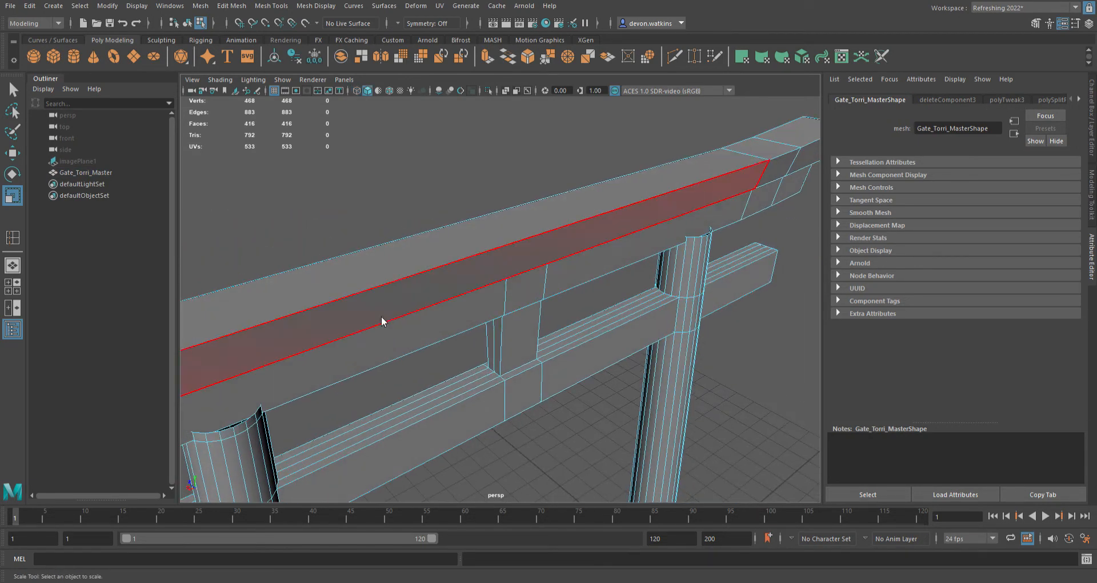
left_click_drag(333, 300, 428, 318, "alt")
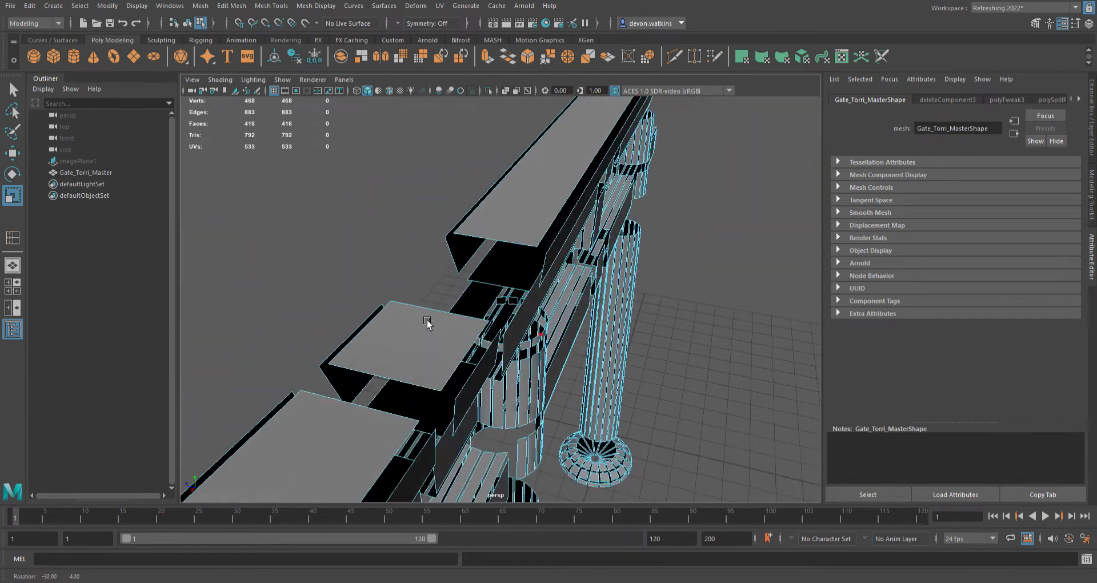
left_click_drag(511, 346, 542, 349, "alt")
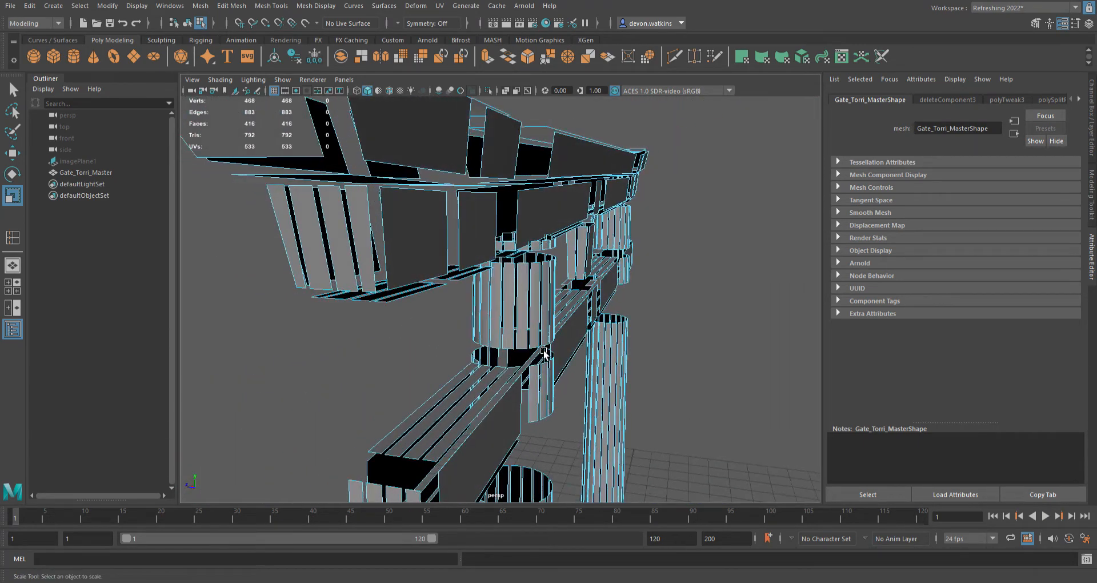
scroll(542, 349, "up", 3)
scroll(541, 303, "up", 4)
middle_click_drag(547, 266, 540, 345, "alt")
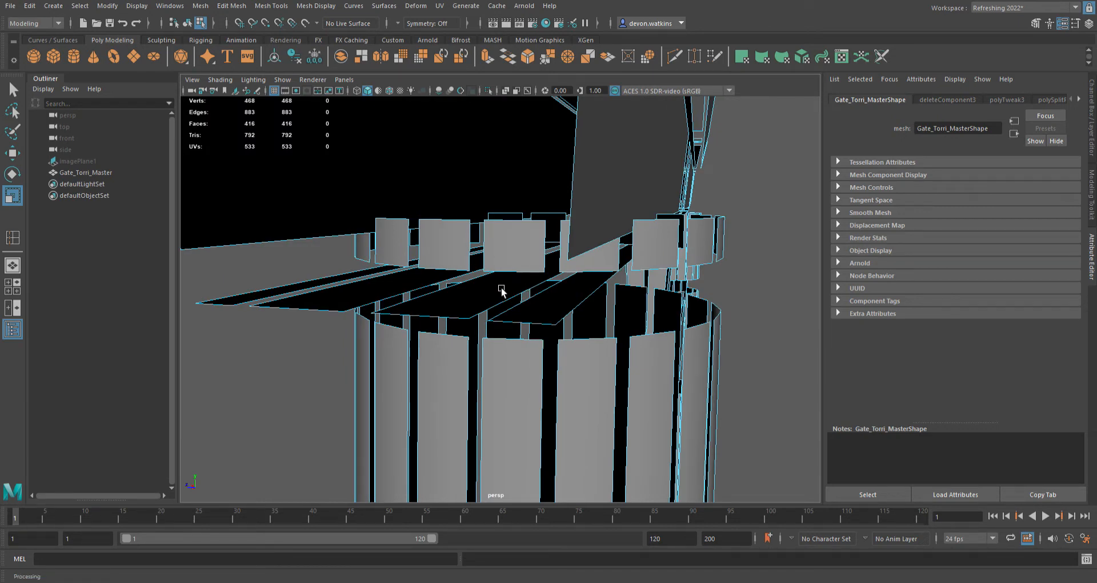
left_click_drag(502, 289, 623, 284, "alt")
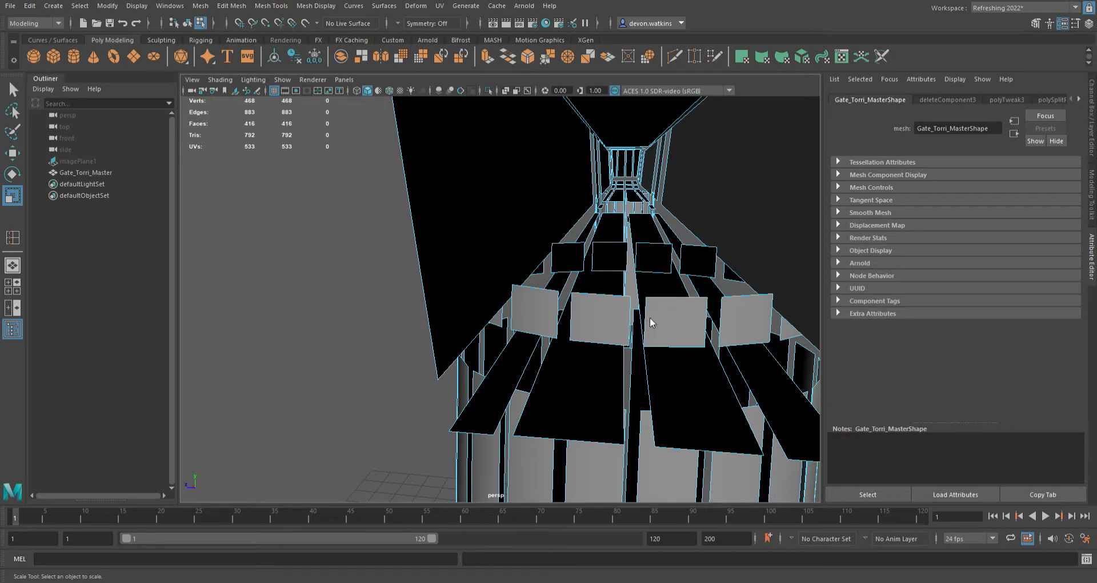
Step: In face mode, select the eight side faces of the near pillar's top that protrude into the upper support beam
key("F11")
left_click(560, 314)
left_click(599, 315, "shift")
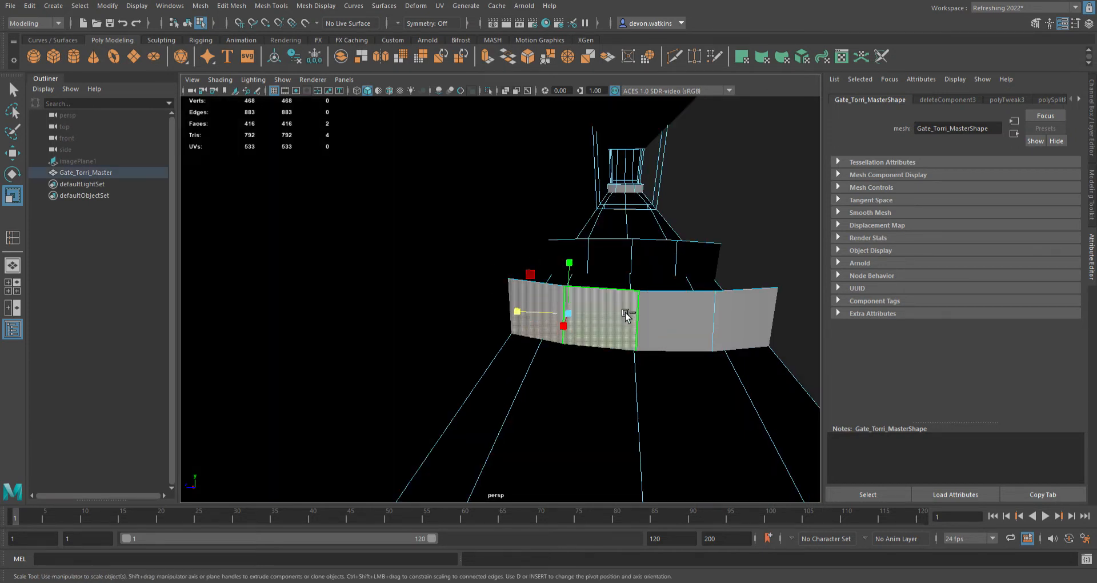
left_click(677, 318, "shift")
left_click(756, 320, "shift")
left_click(698, 259, "shift")
left_click(654, 260, "shift")
left_click(610, 260, "shift")
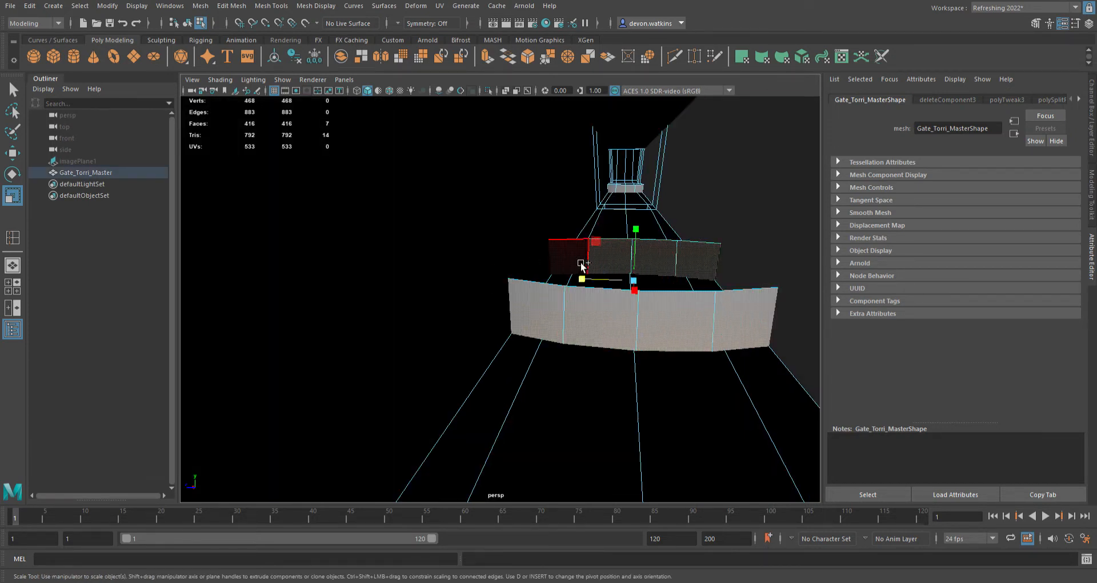
left_click(580, 268, "shift")
Step: Try to add the far pillar's protruding side faces to the selection, then undo those additions
left_click(632, 189, "shift")
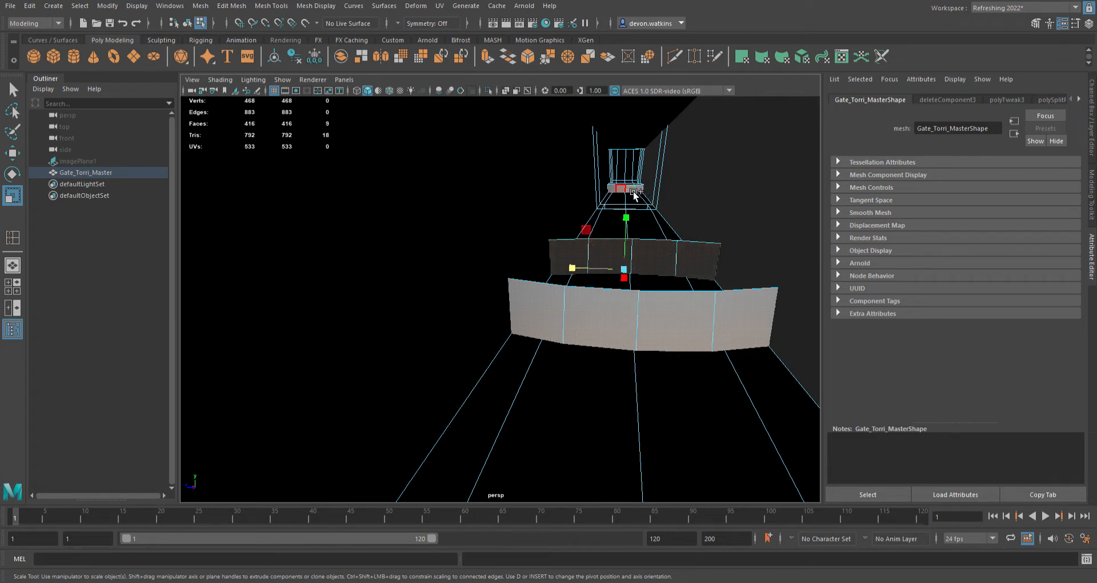
left_click(633, 190, "shift")
left_click(648, 190, "shift")
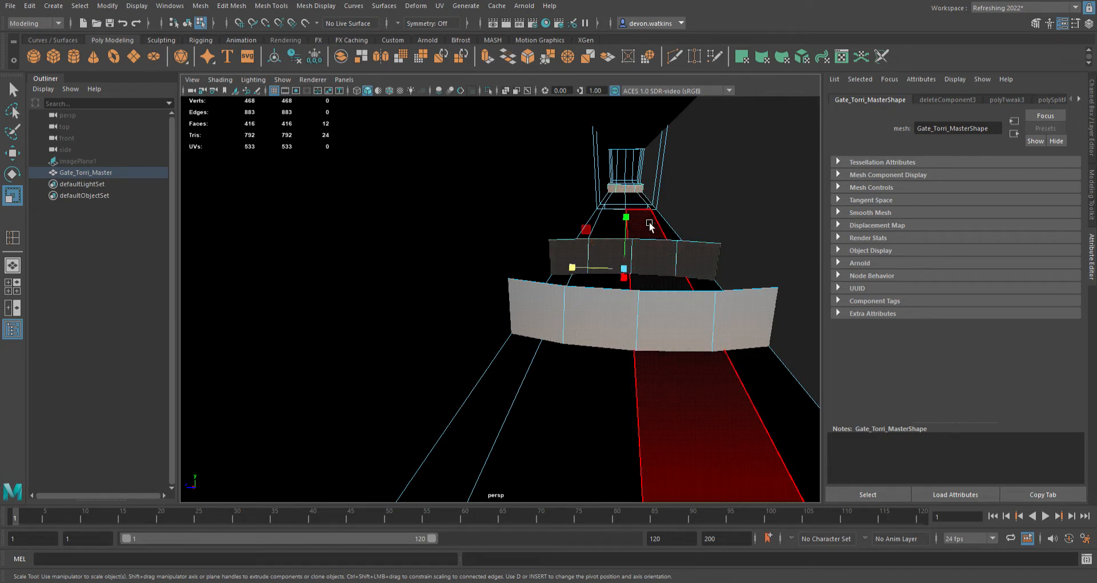
key("f")
left_click_drag(626, 298, 587, 290, "alt")
key("ctrl+z")
key("ctrl+z")
key("ctrl+z")
key("ctrl+z")
key("ctrl+z")
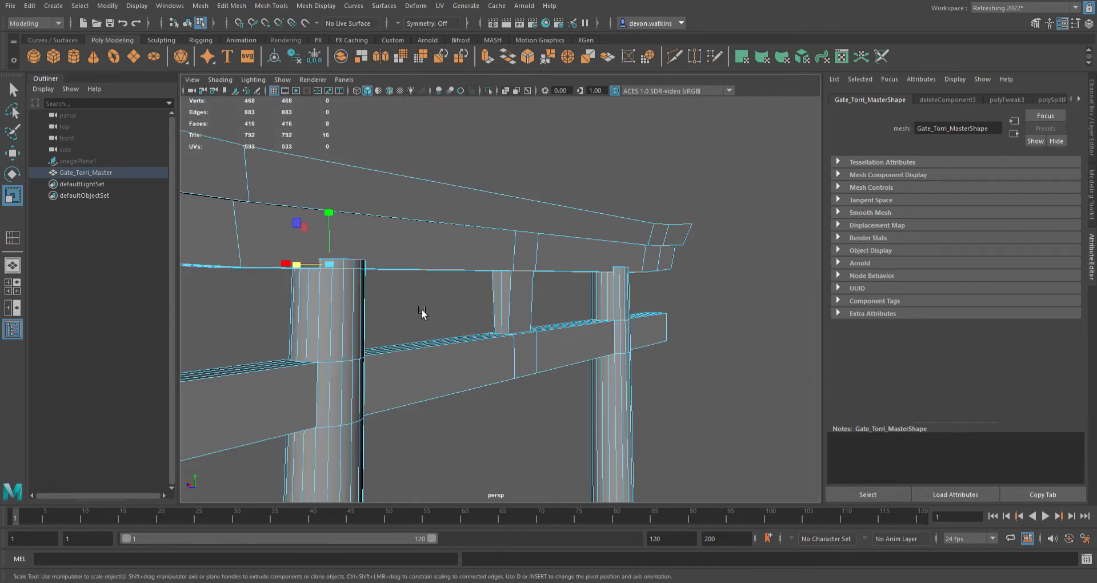
Step: Delete the selected side faces protruding from the pillar's top into the upper support beam
left_click_drag(421, 310, 465, 316, "alt")
scroll(464, 314, "up", 3)
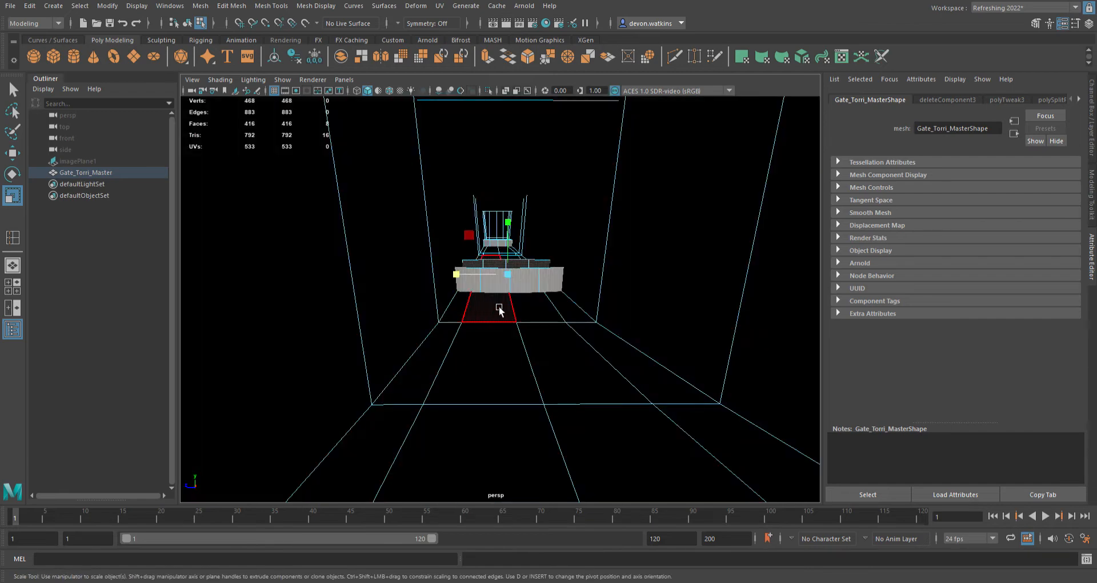
key("Delete")
Step: Insert an edge loop around the other pillar near its top, about level with the underside of the upper support beam
scroll(497, 308, "up", 5)
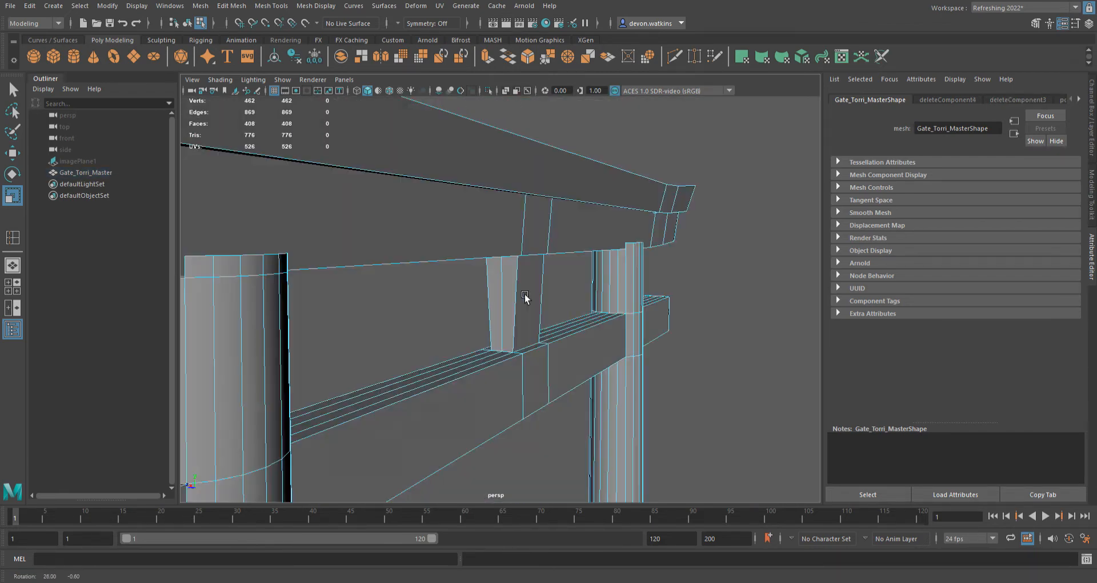
middle_click_drag(514, 307, 289, 323, "alt")
scroll(289, 322, "up", 5)
middle_click_drag(468, 320, 731, 328, "alt")
key("y")
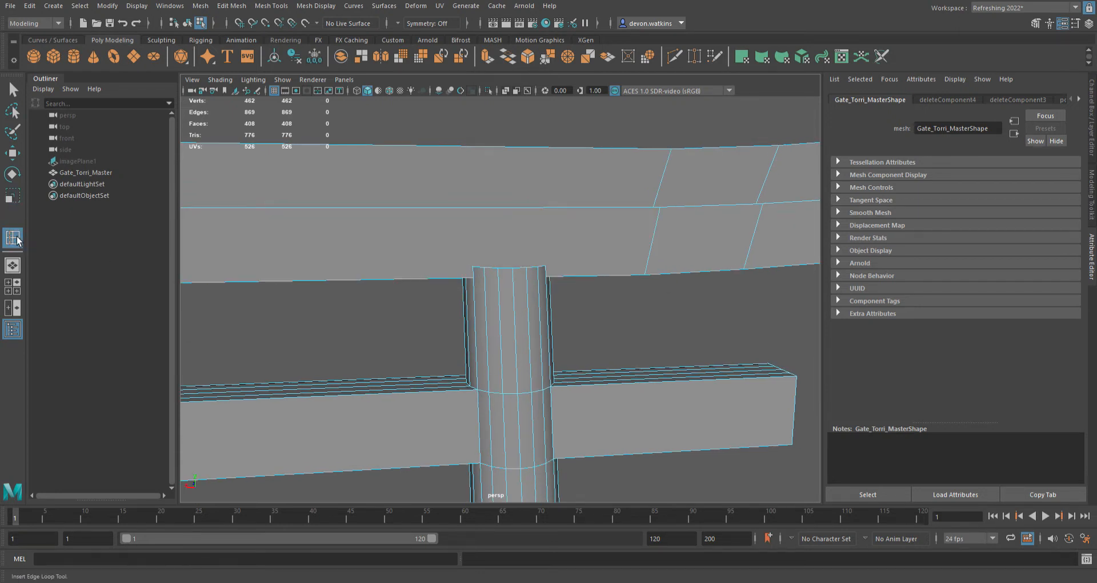
scroll(447, 353, "up", 3)
left_click_drag(434, 343, 483, 313, "alt")
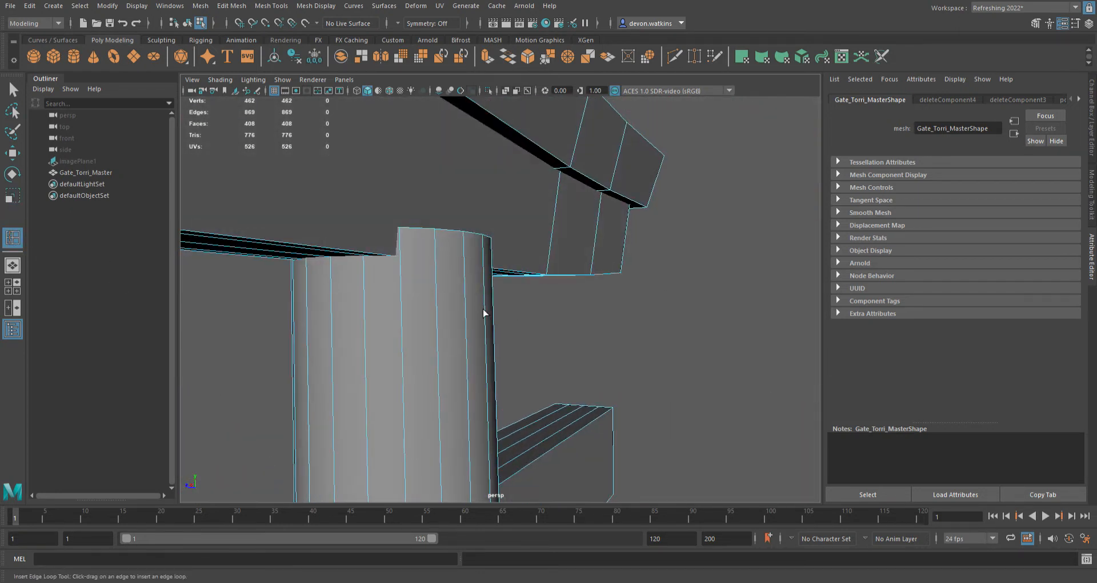
left_click(409, 264)
left_click_drag(404, 314, 423, 295, "alt")
left_click(419, 288)
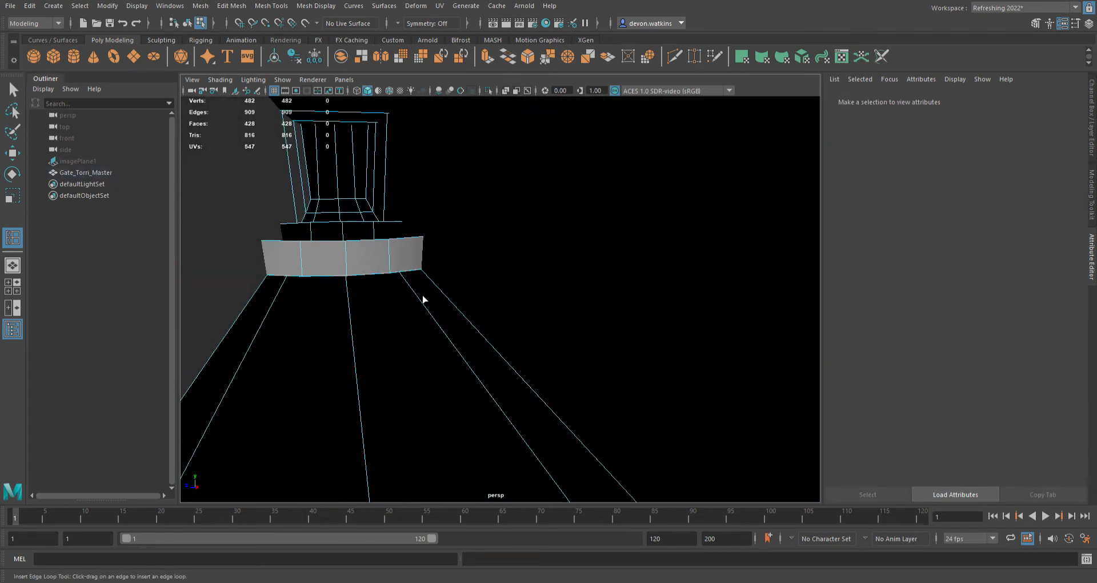
Step: Select the eight side faces of the other pillar's top that protrude into the upper support beam and delete them
left_click(298, 261)
left_click(339, 284)
left_click(295, 263)
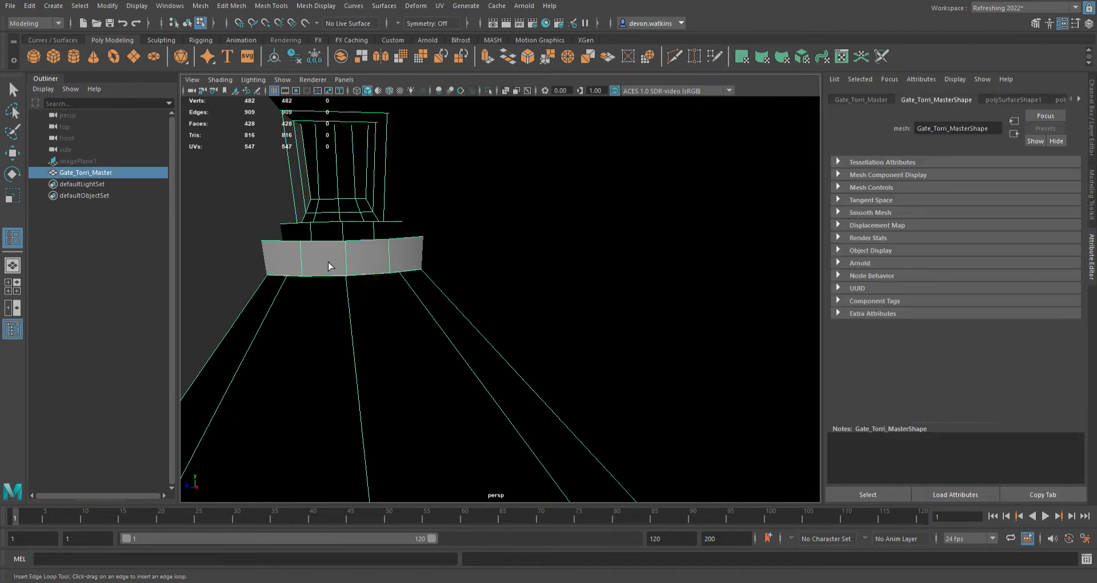
key("q")
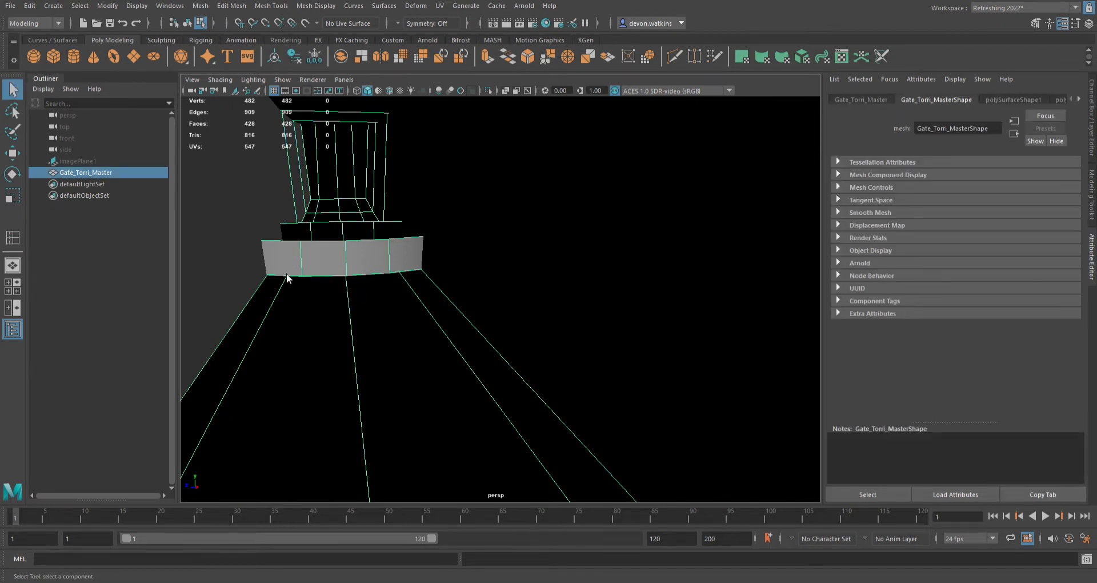
key("F11")
left_click(293, 266)
left_click(342, 263, "shift")
left_click(371, 262, "shift")
left_click(417, 260, "shift")
left_click(389, 237, "shift")
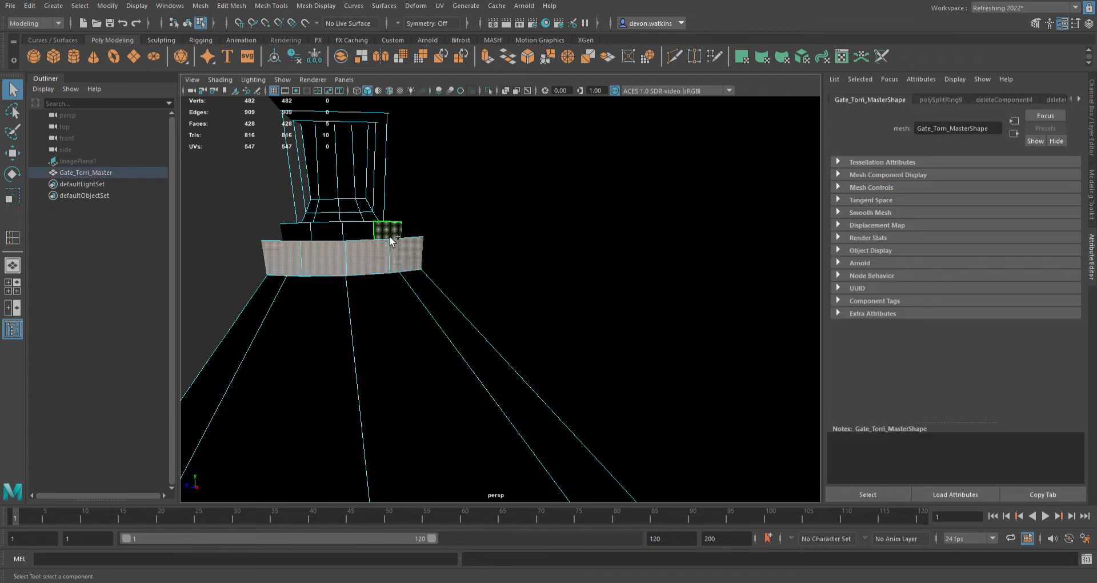
left_click(358, 231, "shift")
left_click(326, 230, "shift")
key("Delete")
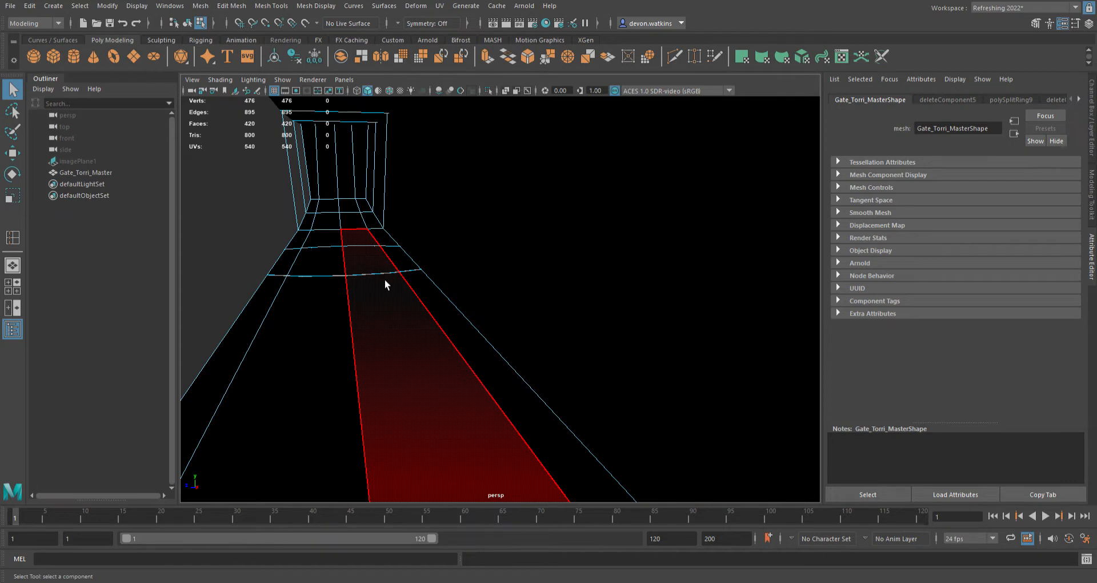
Step: Try hiding only the upper support beam's lower section between the end pillar and the center block, then undo it
scroll(385, 279, "down", 5)
left_click_drag(360, 303, 429, 312, "alt")
scroll(388, 309, "down", 5)
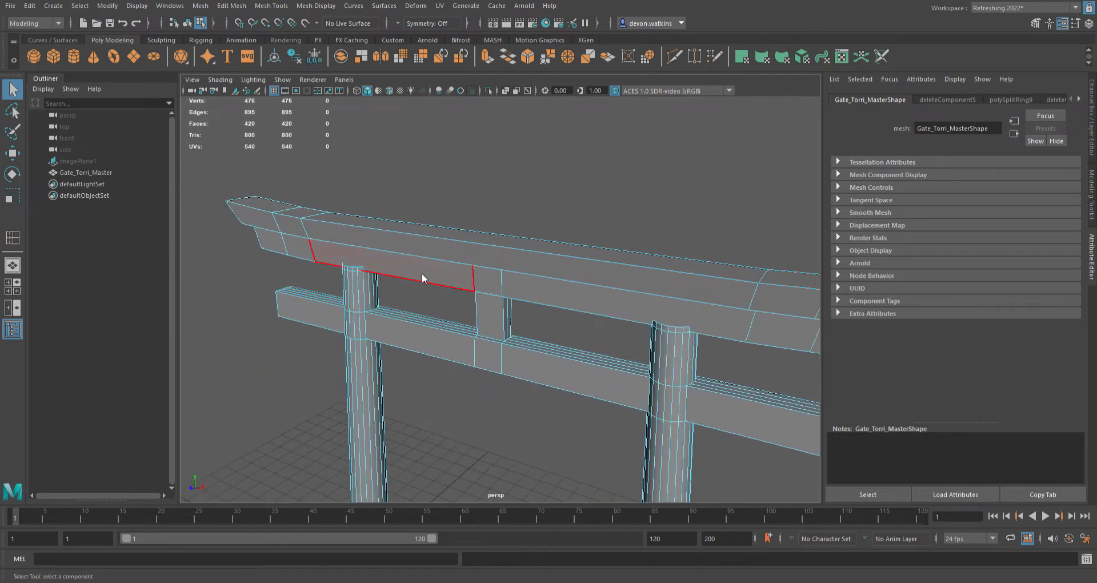
left_click_drag(450, 300, 450, 300)
key("ctrl+h")
left_click(447, 306)
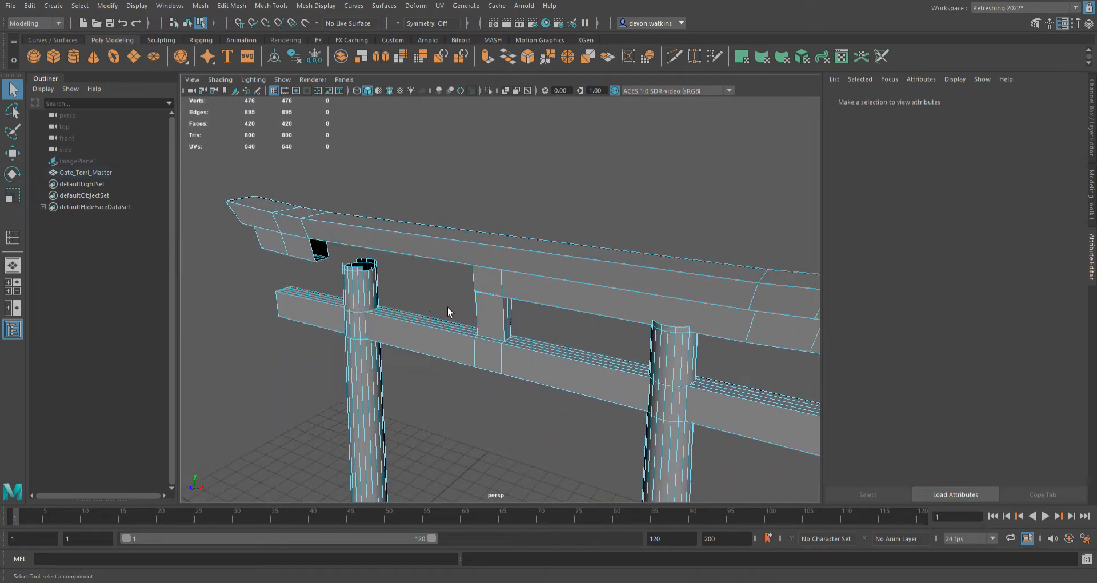
key("ctrl+z")
key("ctrl+z")
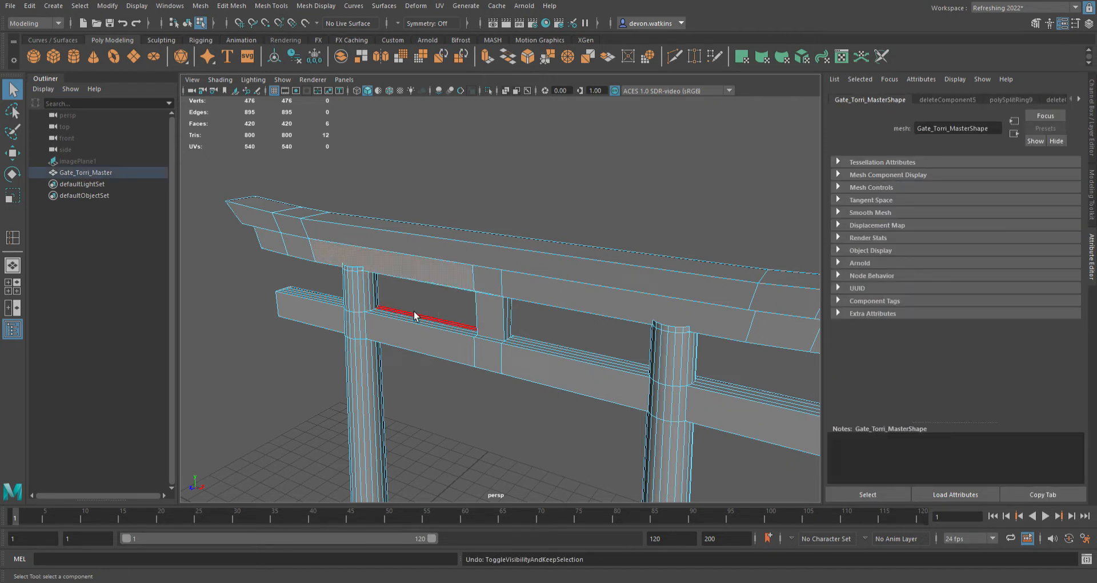
key("ctrl+h")
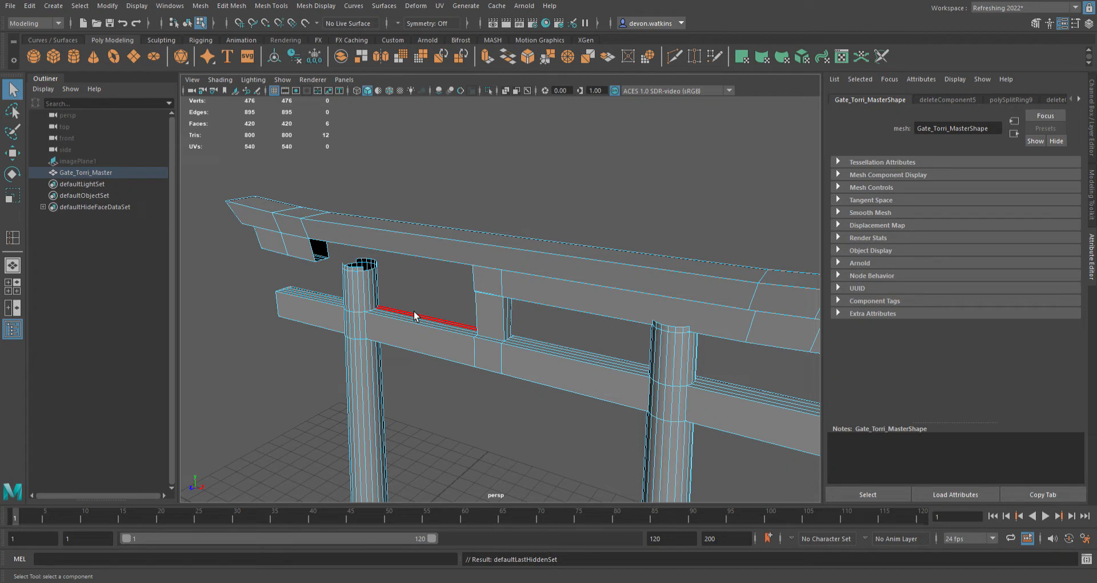
key("ctrl+z")
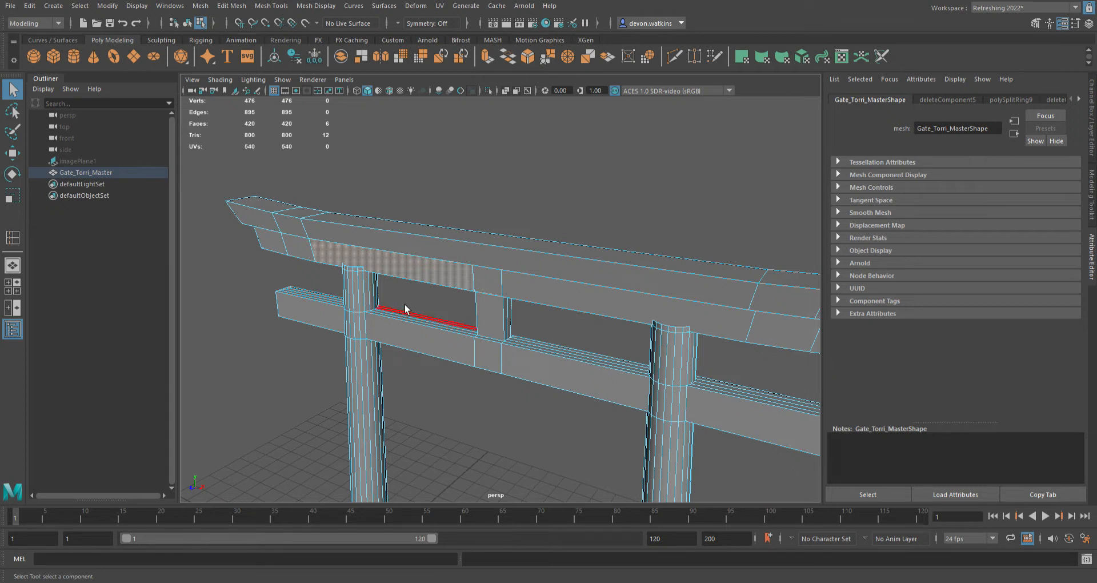
Step: In wireframe view, select the upper support beam's lower-section faces over both pillars, hide them, and return to shaded view
key("4")
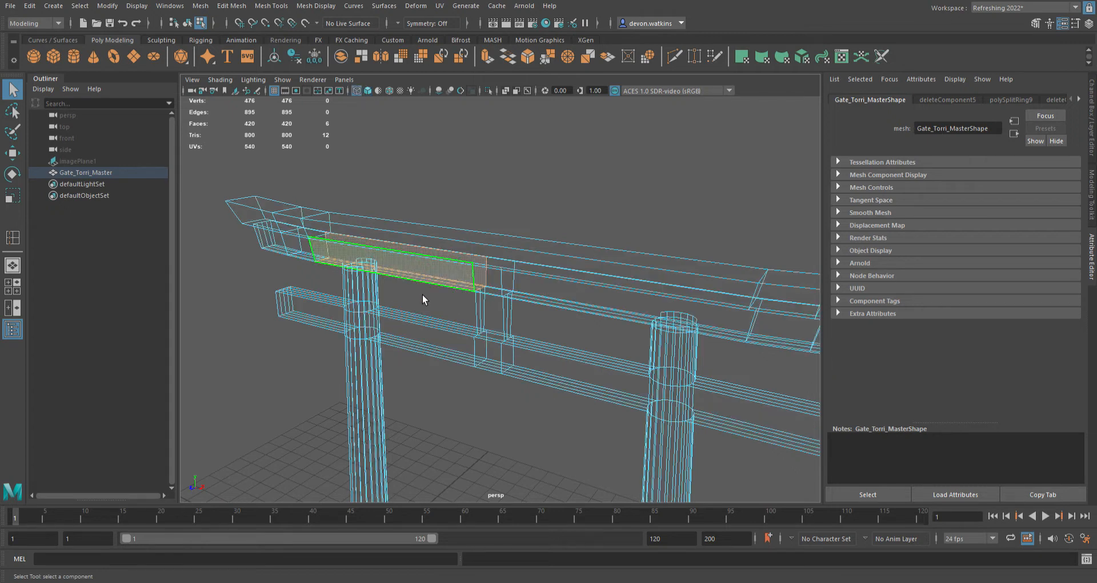
left_click(422, 299)
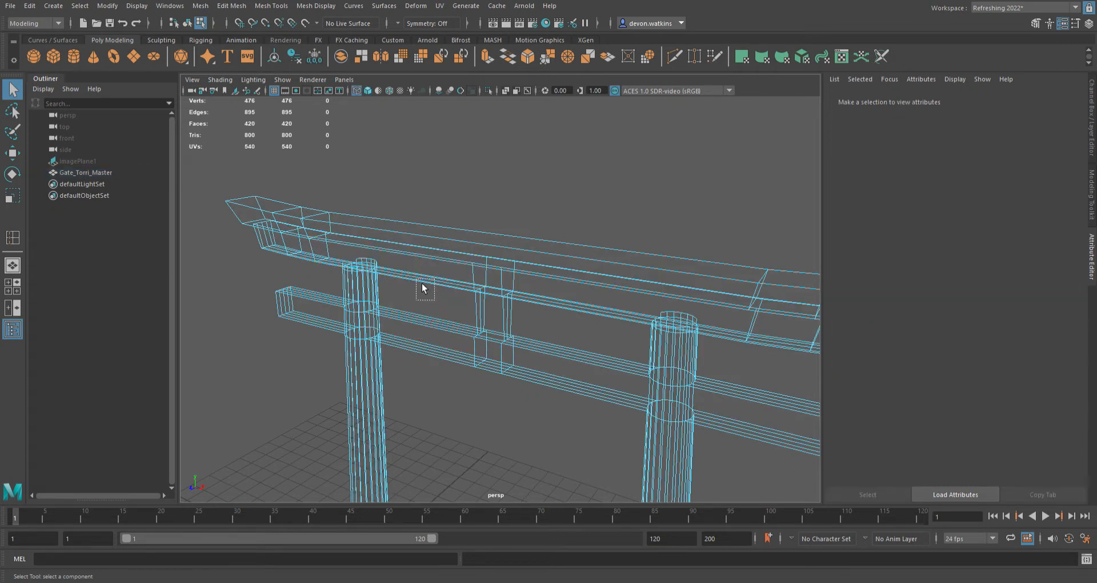
left_click(414, 273)
left_click_drag(634, 335, 617, 304)
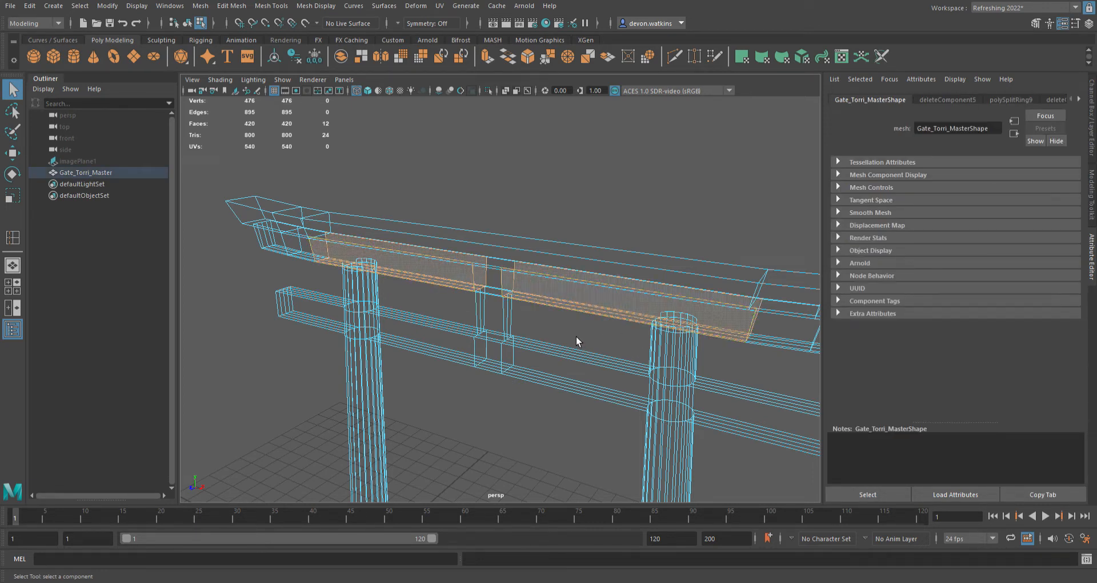
key("ctrl+h")
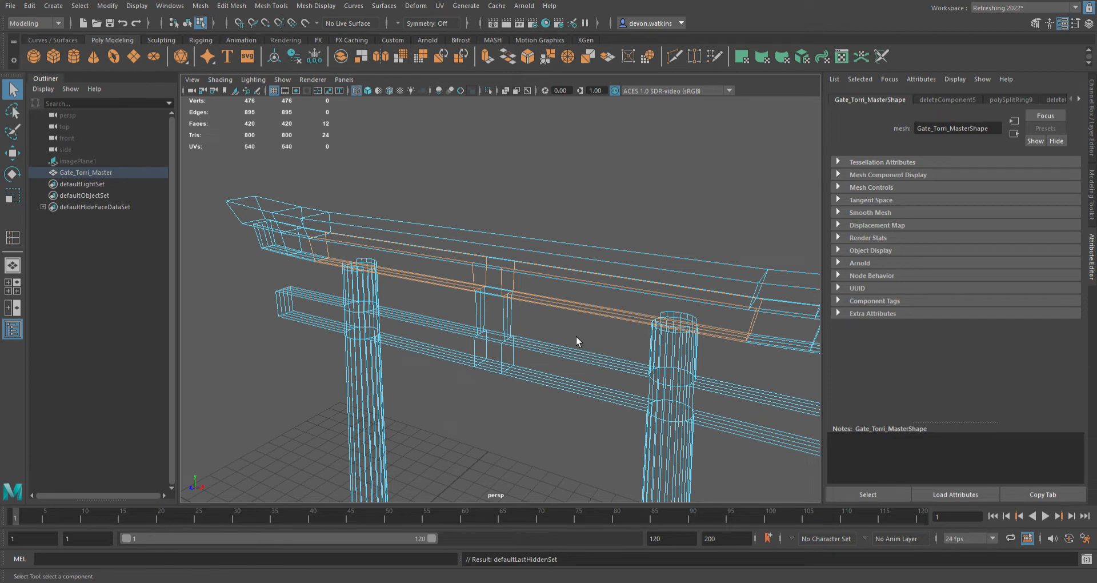
key("5")
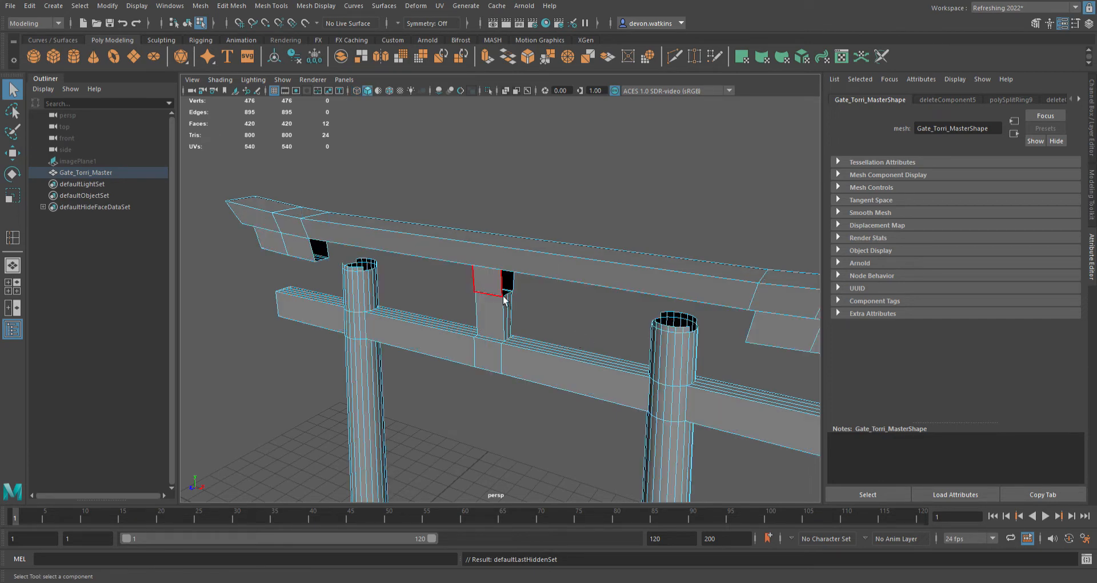
Step: Bridge the first pair of facing border edges across the recessed middle of one pillar's open top
scroll(385, 286, "up", 5)
middle_click_drag(385, 286, 599, 320, "alt")
scroll(475, 311, "up", 4)
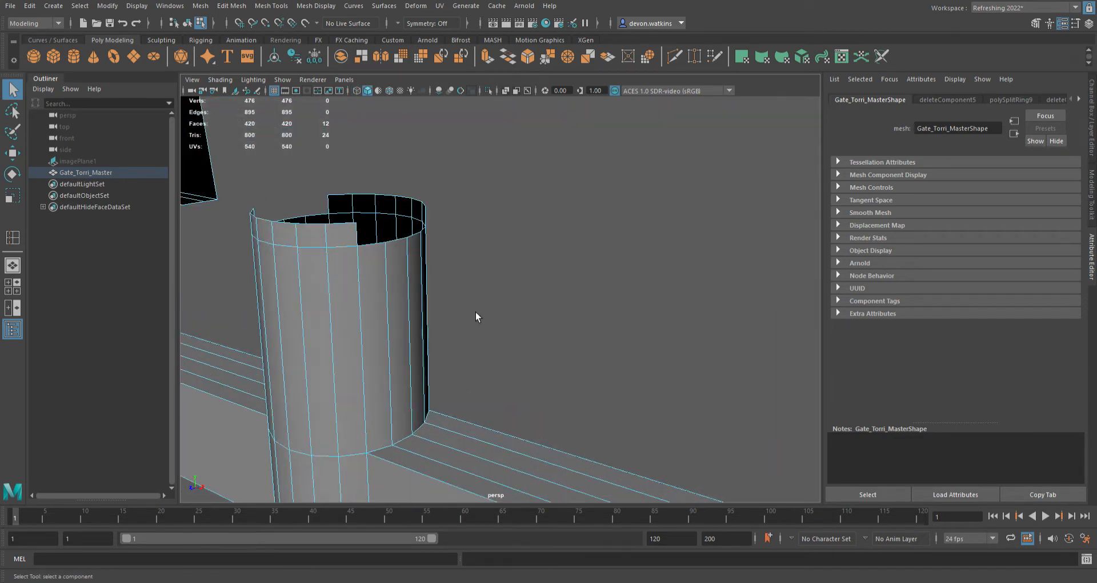
middle_click_drag(475, 311, 527, 354, "alt")
left_click_drag(419, 311, 563, 342, "alt")
scroll(474, 313, "down", 6)
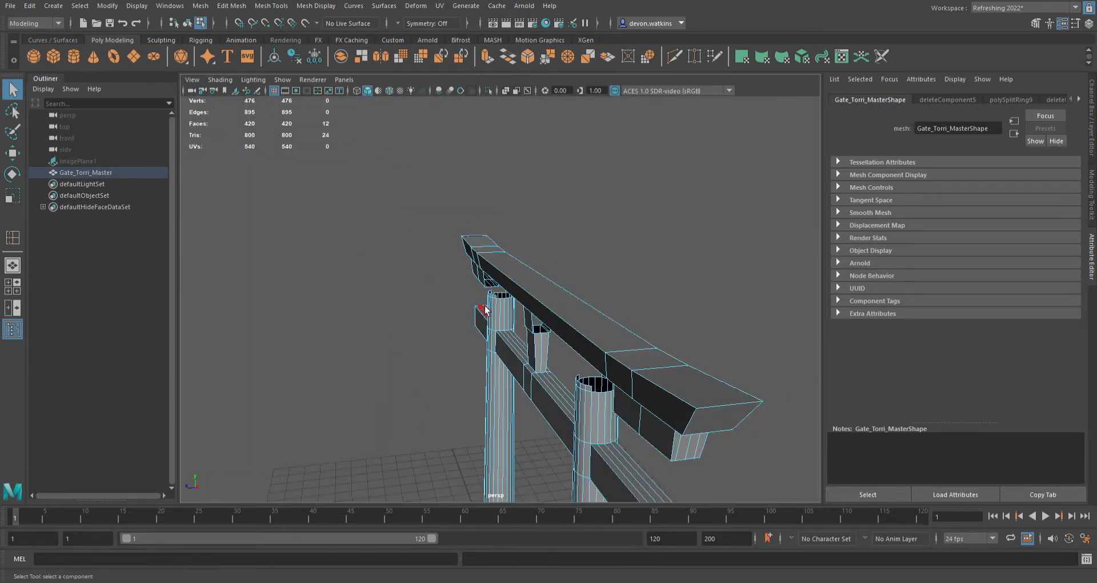
left_click_drag(487, 337, 711, 304, "alt")
scroll(497, 318, "up", 10)
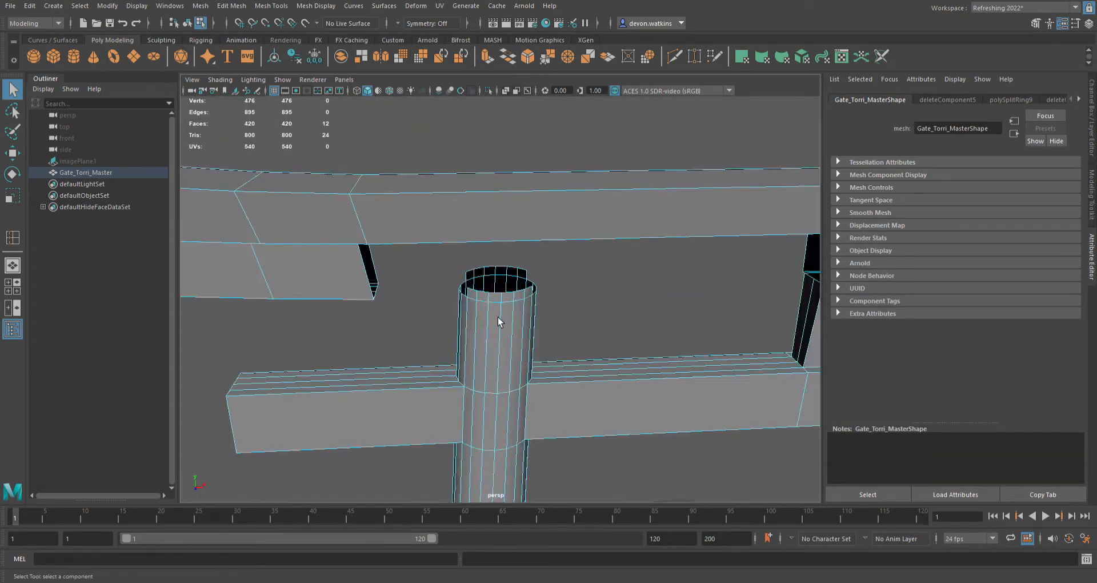
left_click_drag(497, 318, 451, 287, "alt")
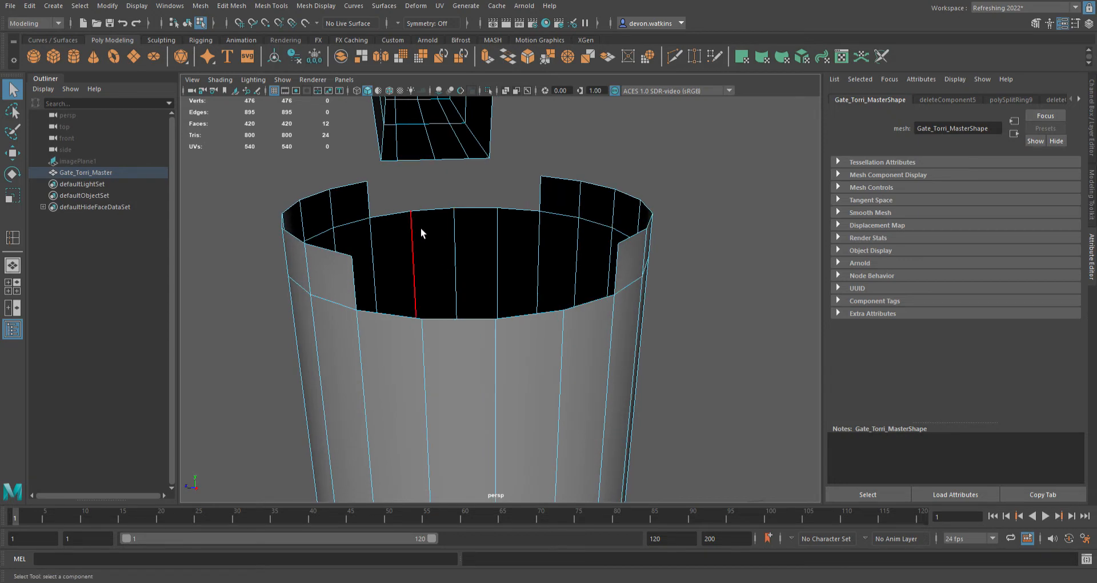
left_click(403, 321)
left_click_drag(447, 308, 338, 221, "alt")
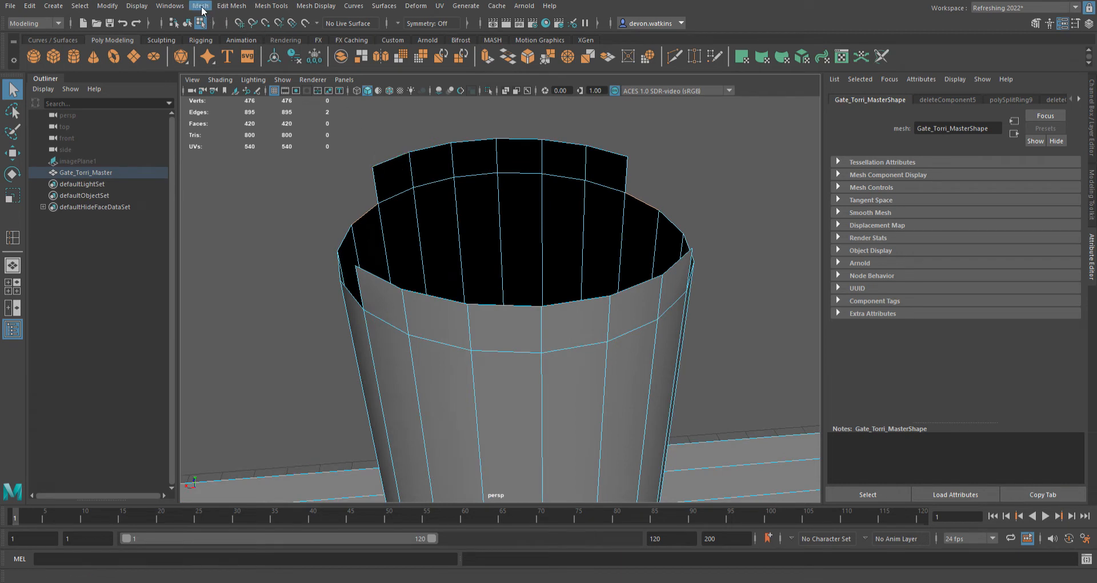
left_click(224, 7)
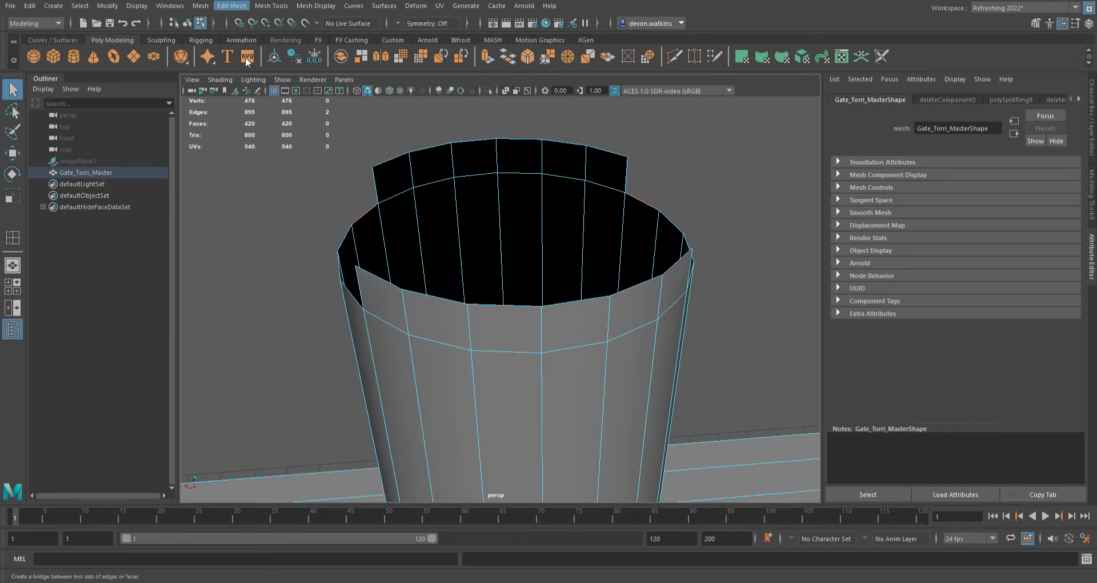
left_click(245, 58)
mouse_move(400, 249)
left_mouse_down("alt")
mouse_move(541, 242)
mouse_move(480, 259)
mouse_move(415, 254)
left_mouse_up("alt")
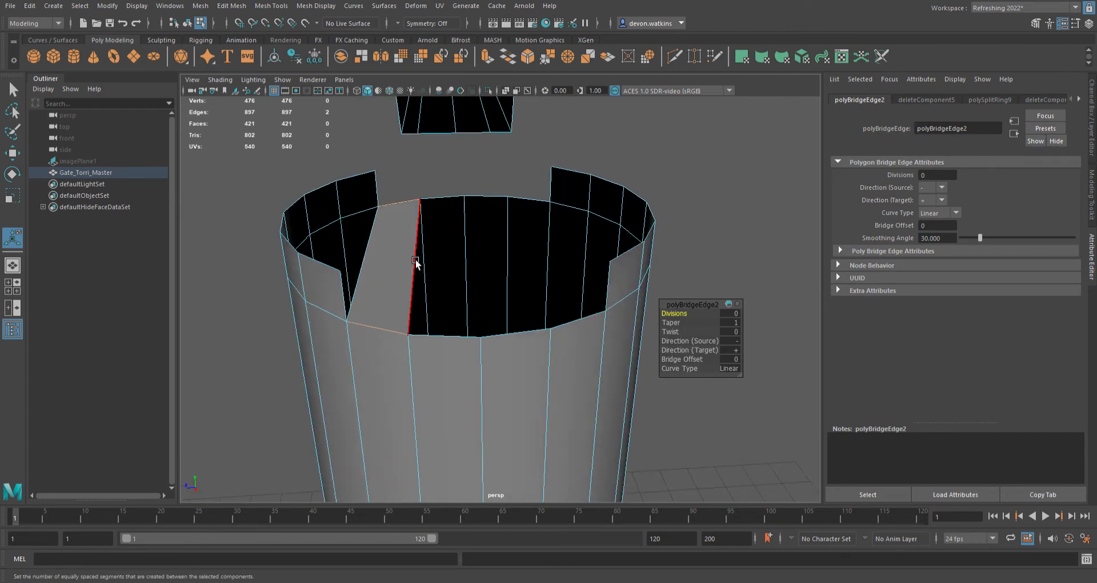
Step: Bridge the three remaining pairs of facing edges to close the recessed middle of the pillar's top
left_click(489, 201)
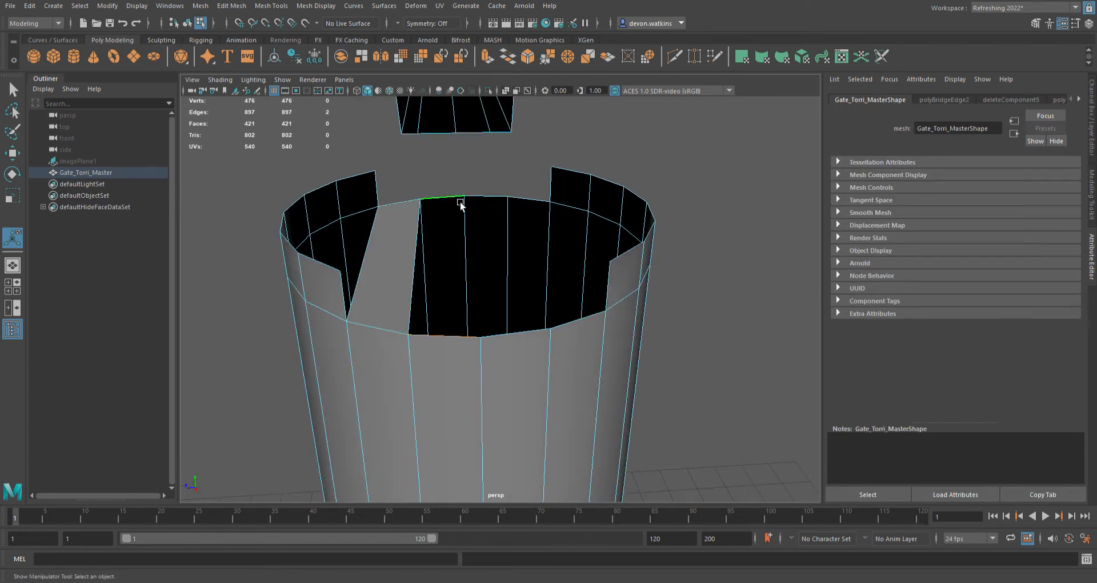
key("g")
left_click(496, 200)
left_click(529, 331, "shift")
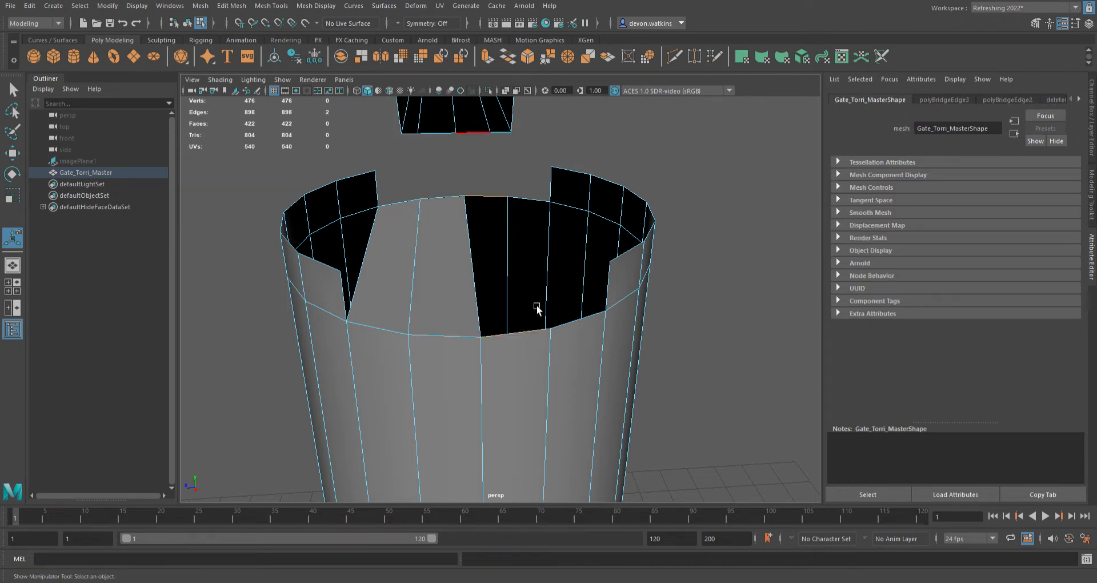
key("g")
left_click(530, 199)
left_click(580, 318, "shift")
key("g")
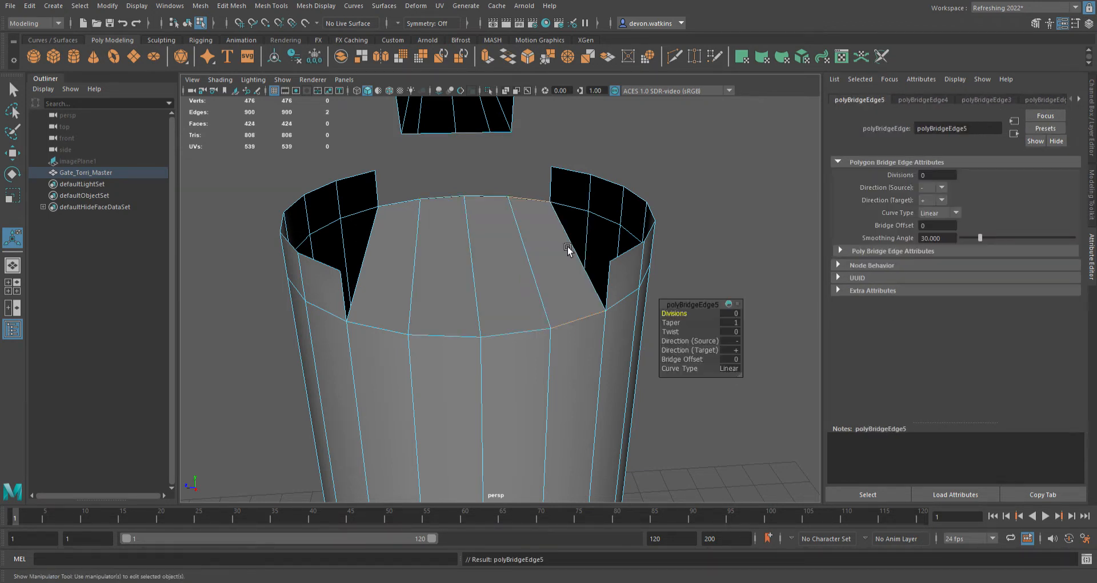
Step: Bridge the vertical edges into a wall beside one raised section of the pillar's top, and bridge the section's first cap strip
left_click(551, 184)
key("g")
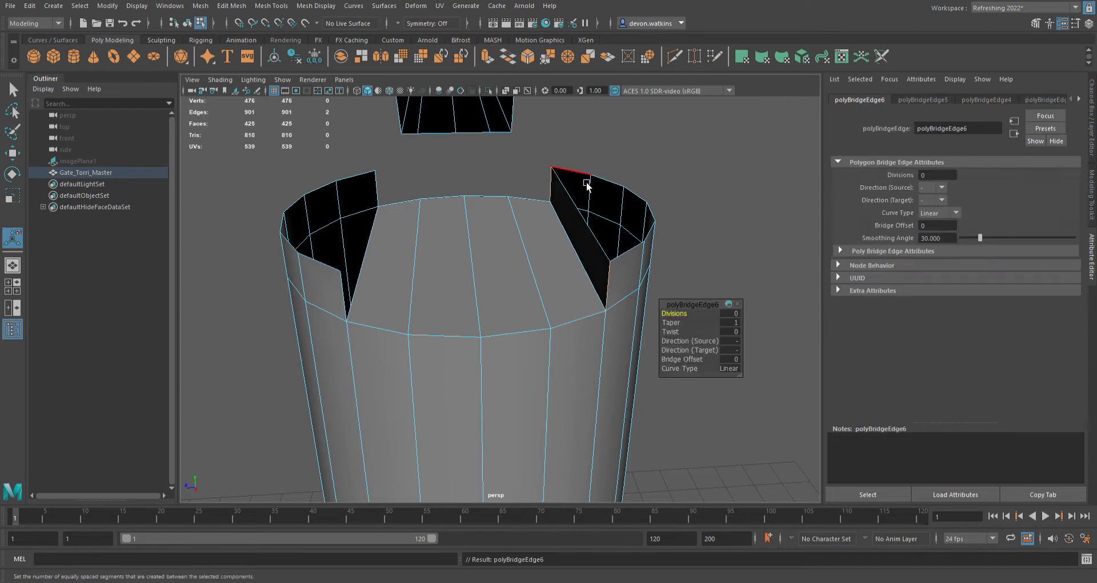
left_click(578, 171)
left_click(625, 263, "shift")
key("g")
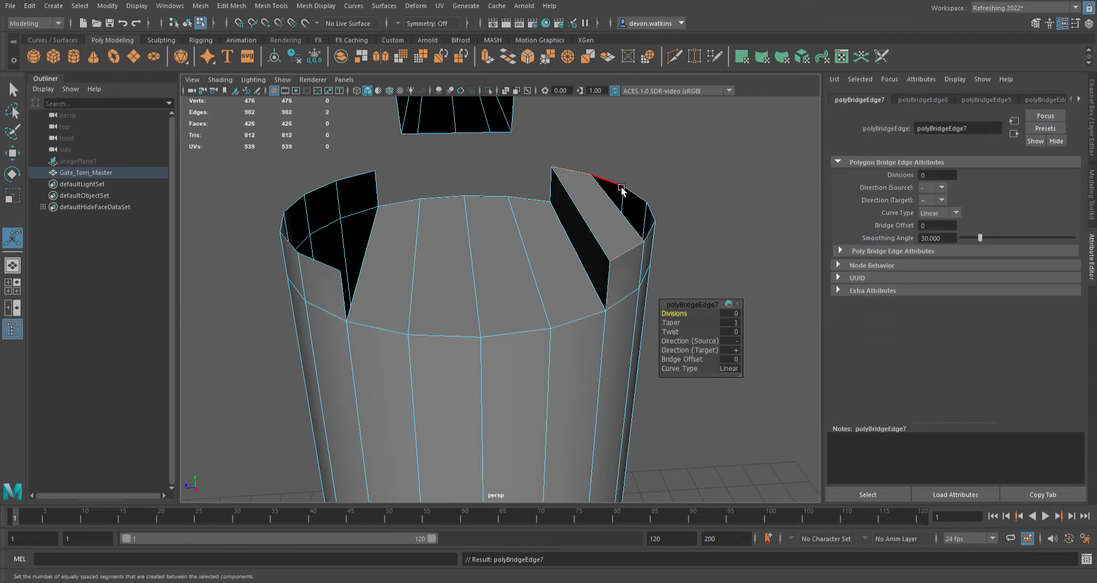
left_click(657, 237)
key("4")
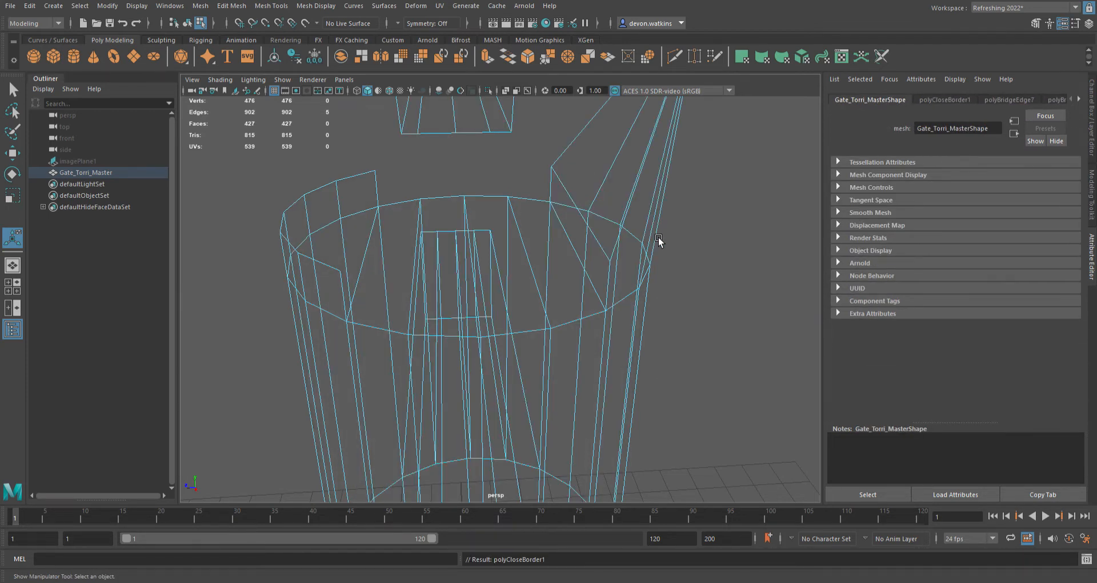
key("ctrl+z")
key("5")
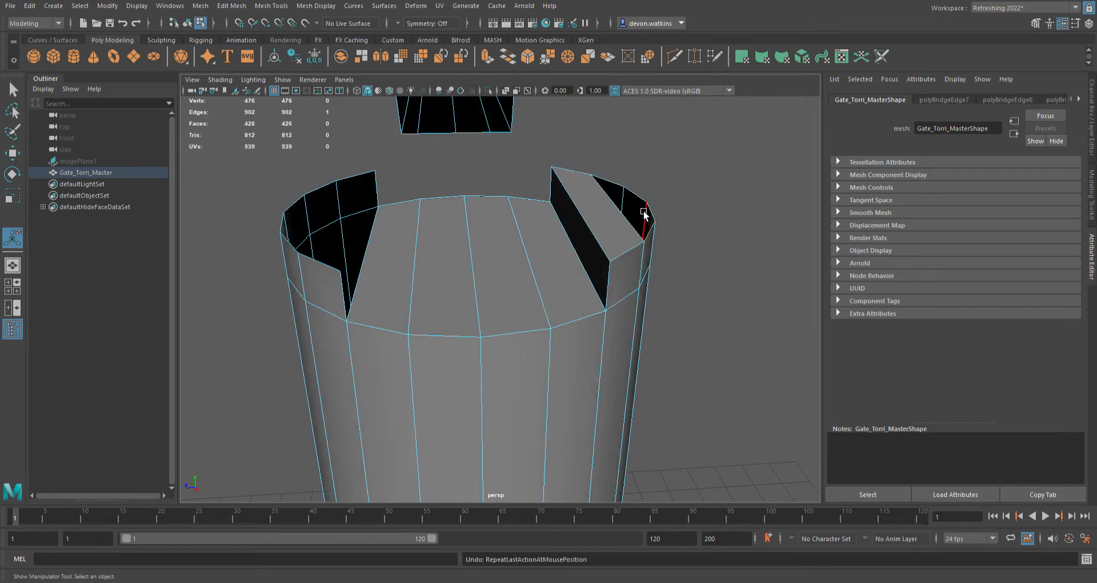
Step: Bridge the second cap strip of that raised section, and bridge the vertical edges beside the opposite raised section into a wall
left_click(626, 186)
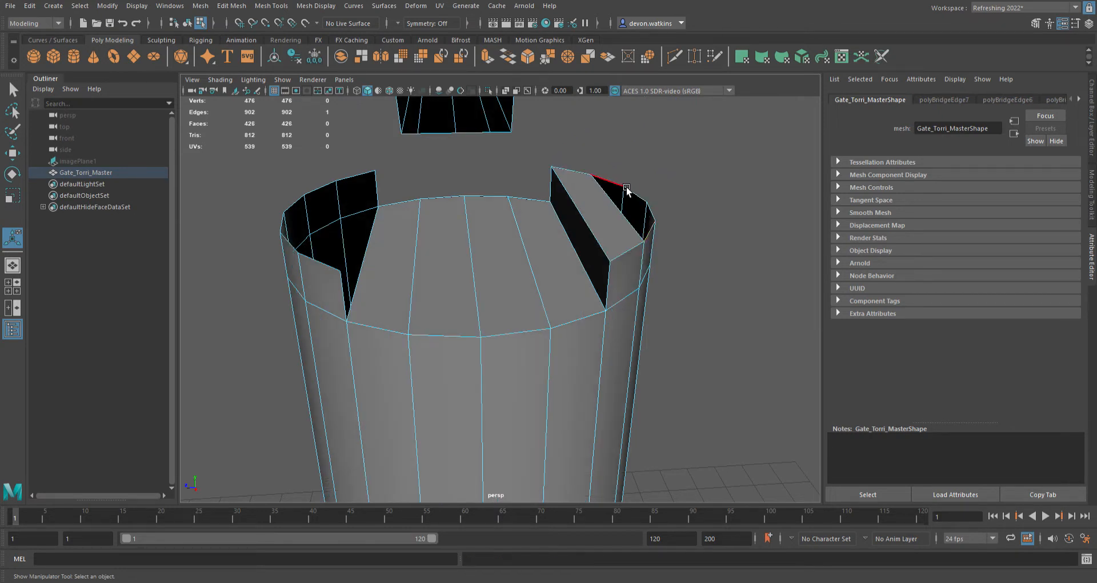
left_click(658, 235)
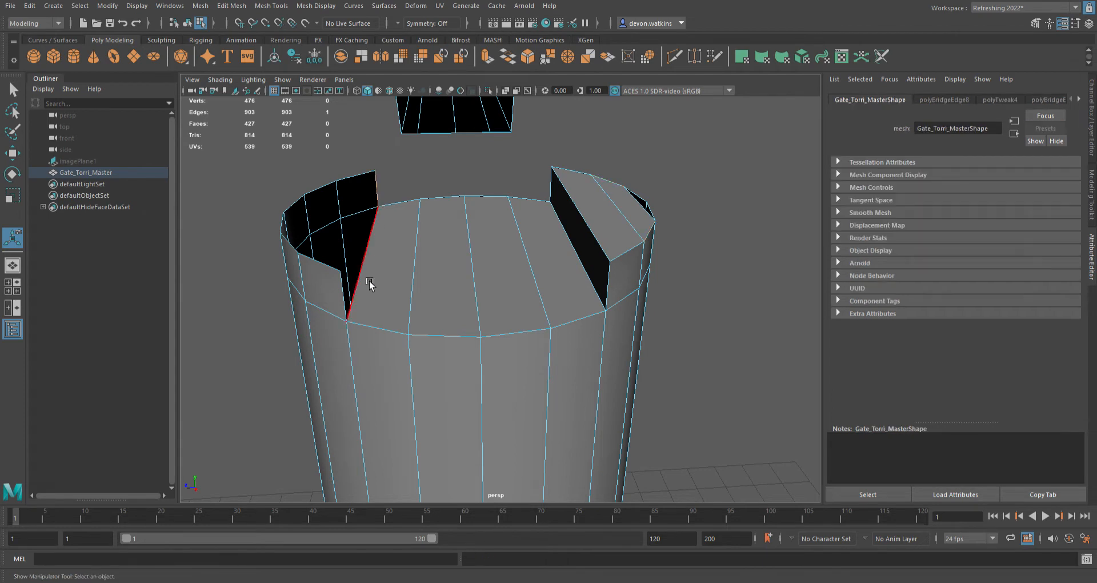
key("g")
Step: Bridge two pairs of facing edges to form the cap strips of the opposite raised section
left_click(360, 180)
left_click(327, 265, "shift")
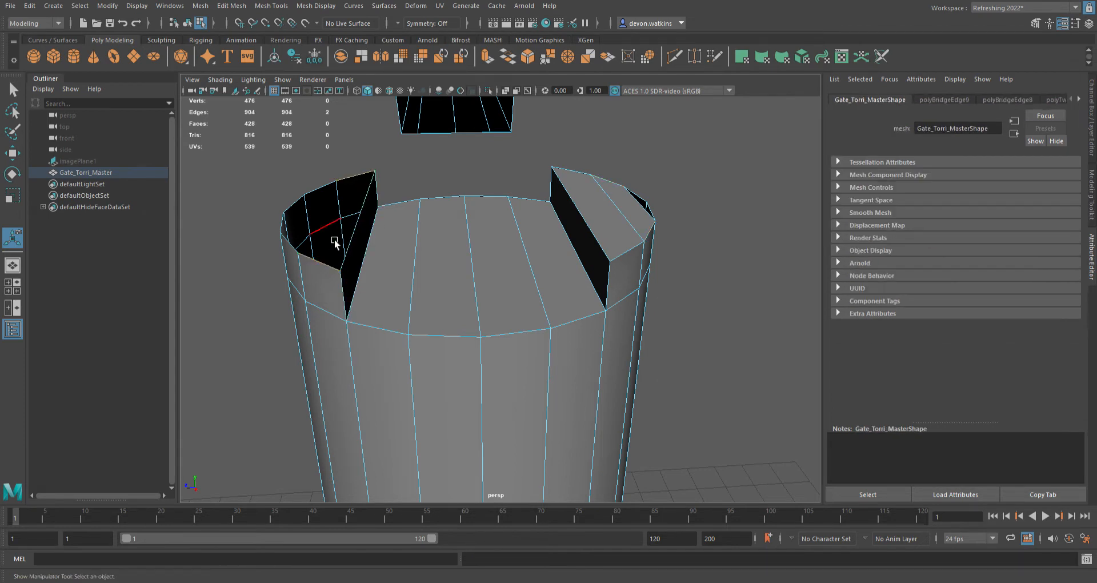
key("g")
left_click(328, 197)
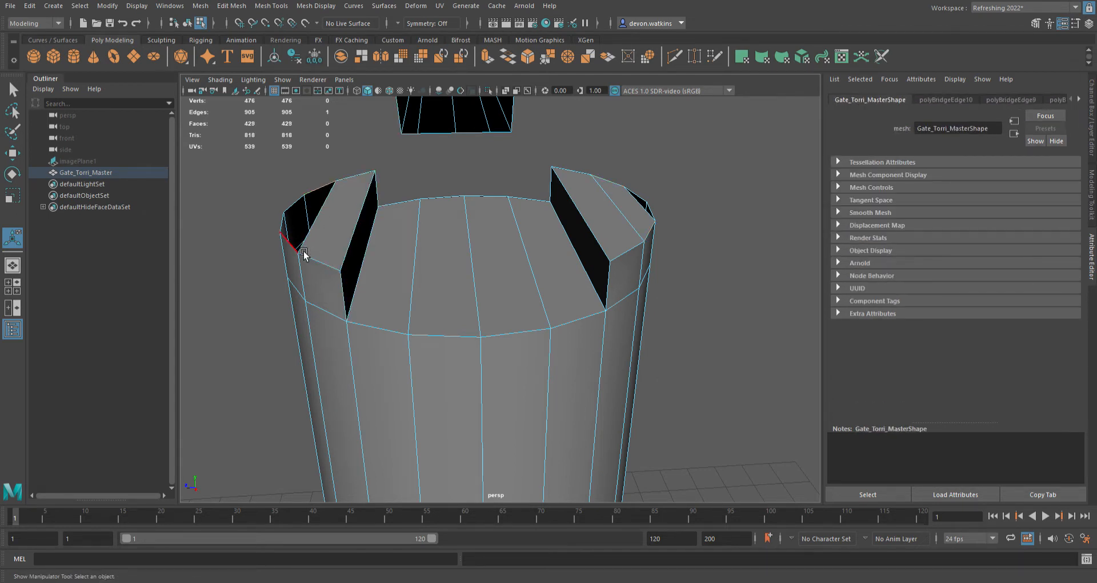
key("g")
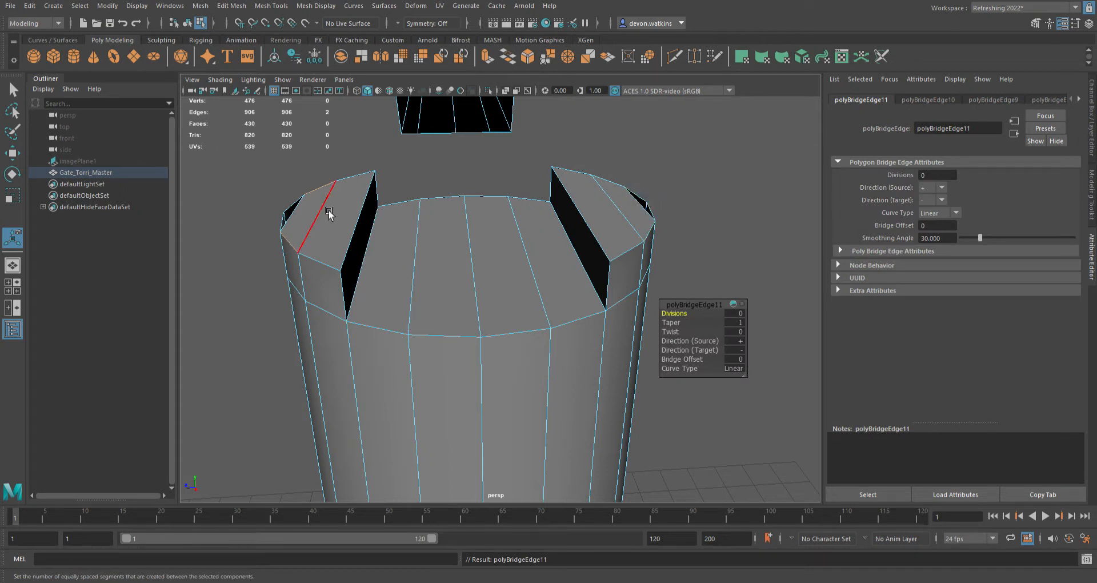
Step: Insert an edge loop across the bridged strips and walls, about midway across the pillar's top
left_click(269, 10)
left_click(289, 92)
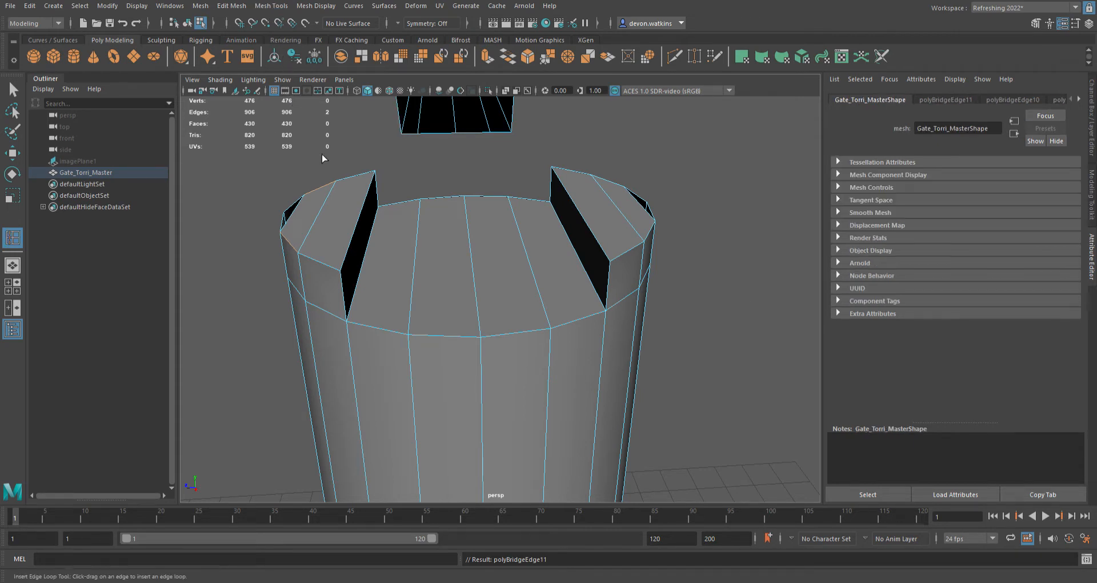
left_click_drag(475, 258, 477, 256)
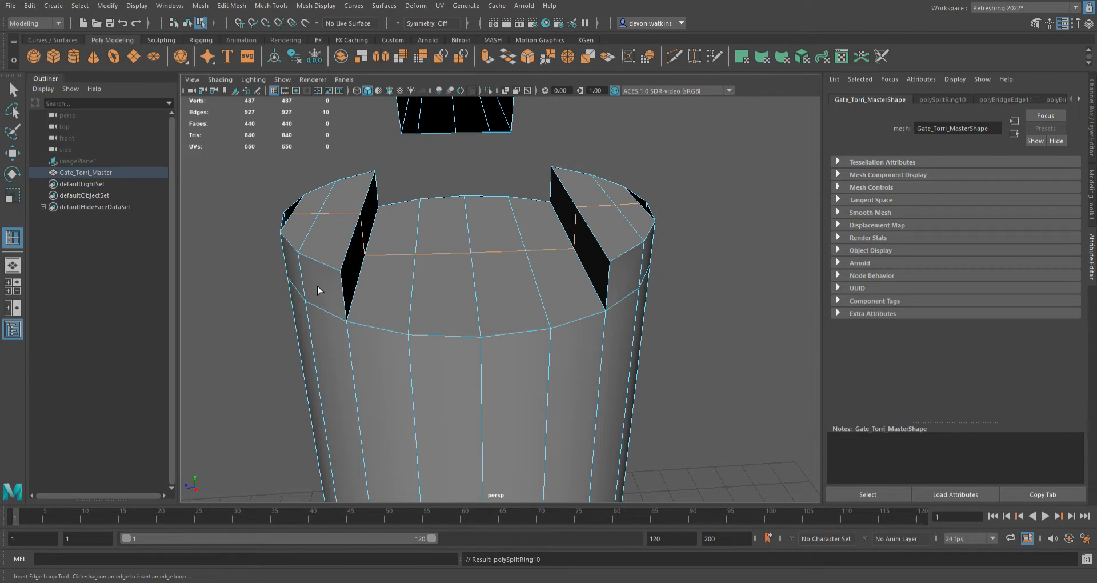
Step: Fill the open gap along the outer rim of one raised section on the pillar's top
left_click_drag(317, 286, 351, 303, "alt")
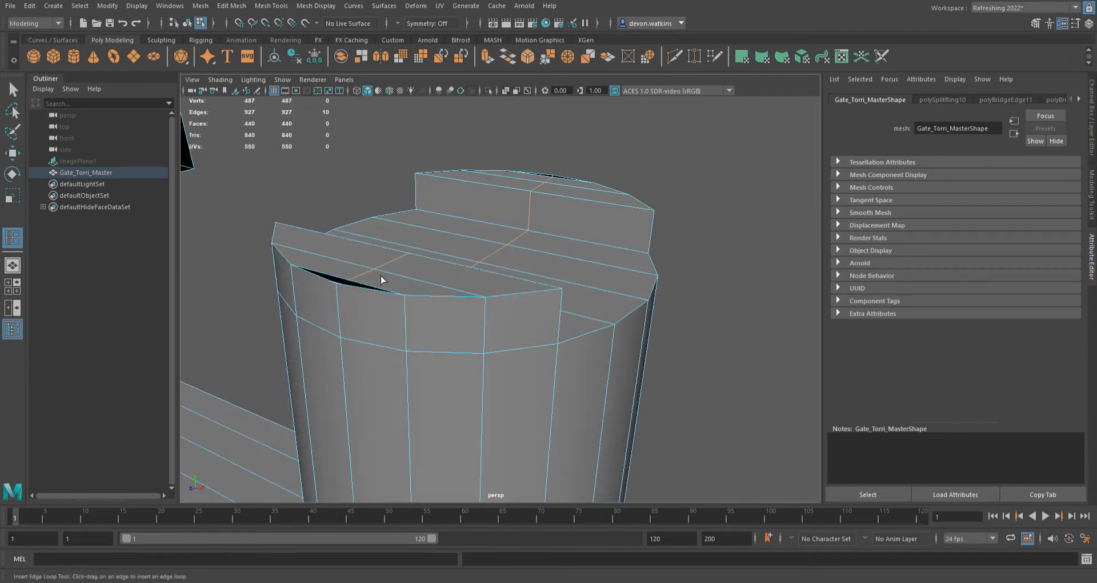
left_click_drag(425, 264, 442, 276, "alt")
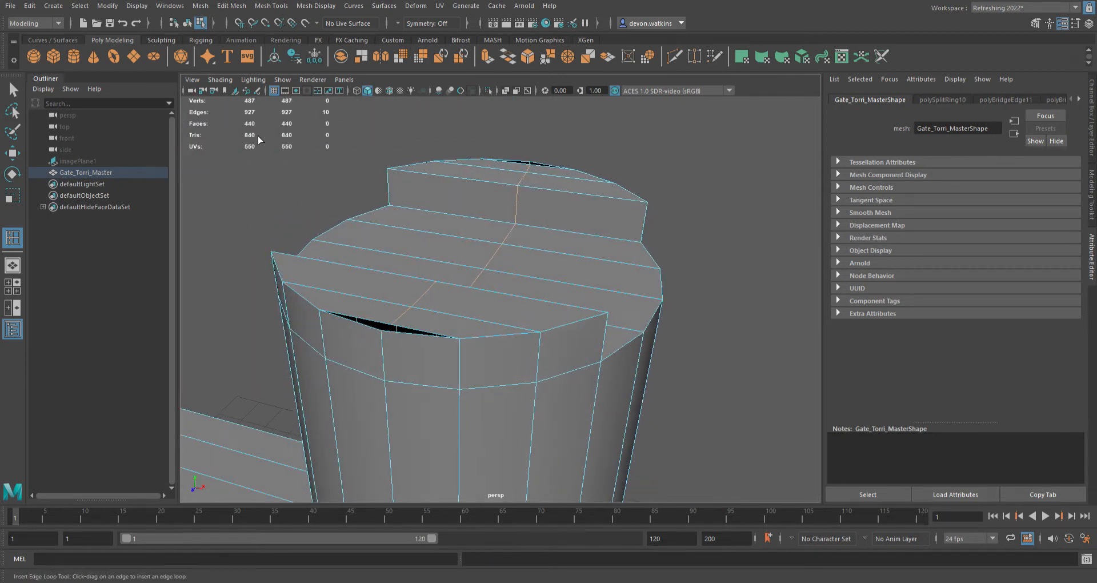
key("q")
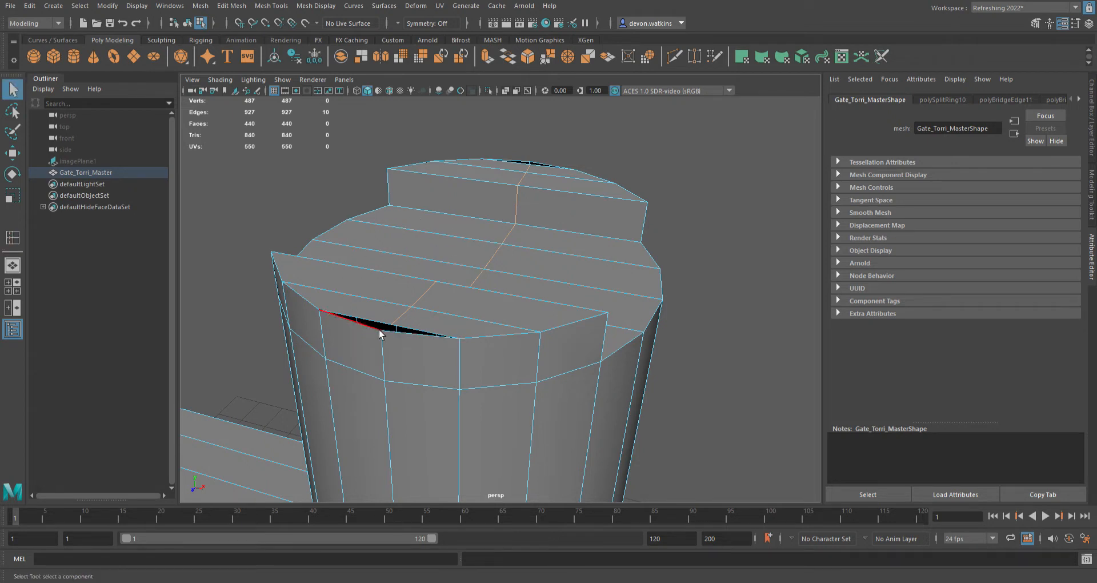
left_click(359, 321)
left_click(411, 331, "shift")
left_click(200, 6)
left_click(221, 92)
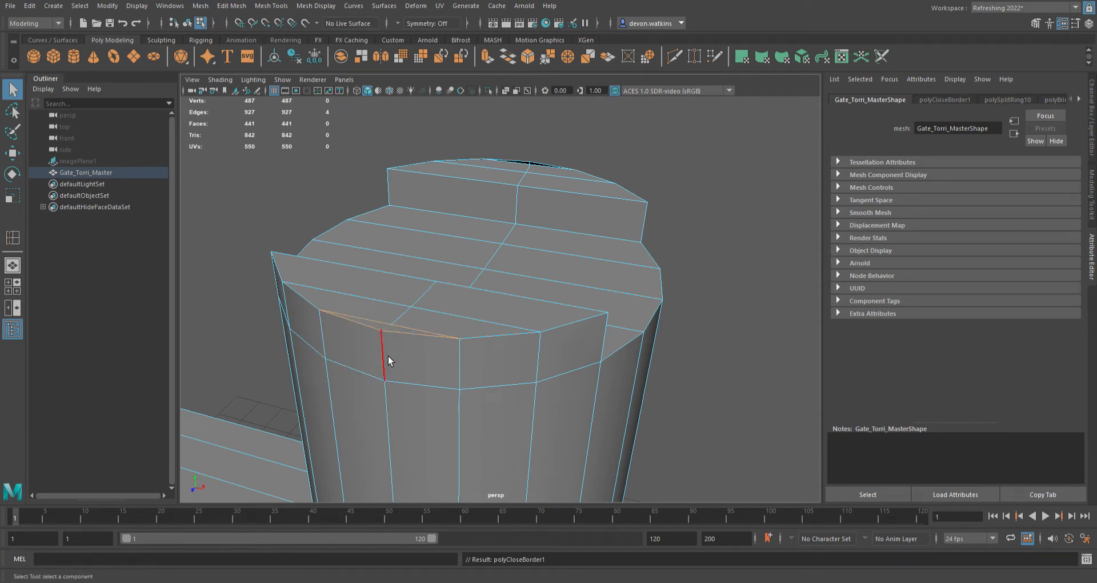
Step: Fill the matching rim gap on the opposite raised section of the same pillar top
left_click_drag(519, 320, 377, 316, "alt")
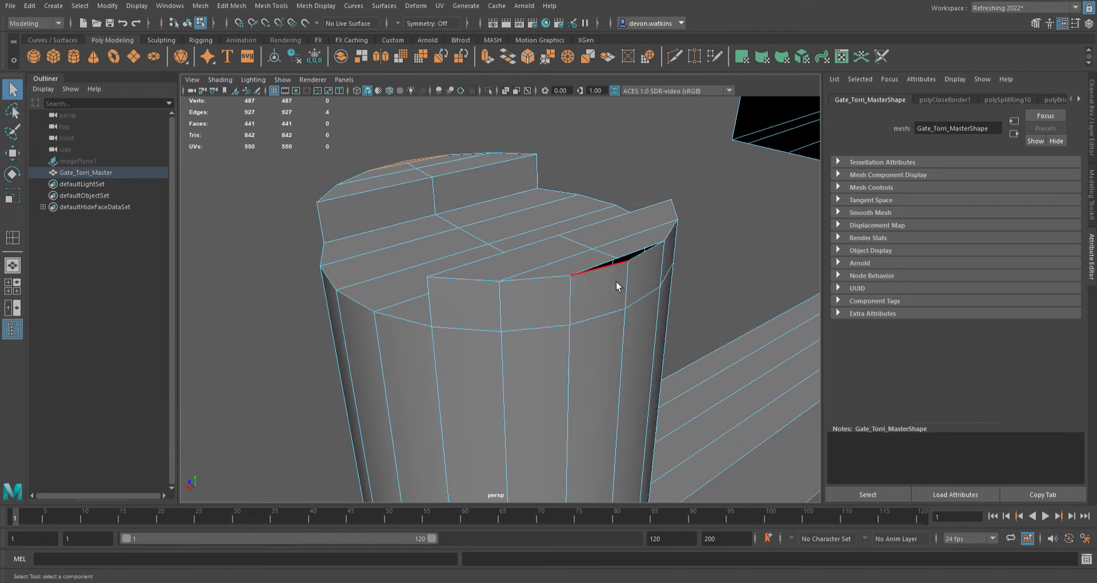
left_click(642, 259, "shift")
key("g")
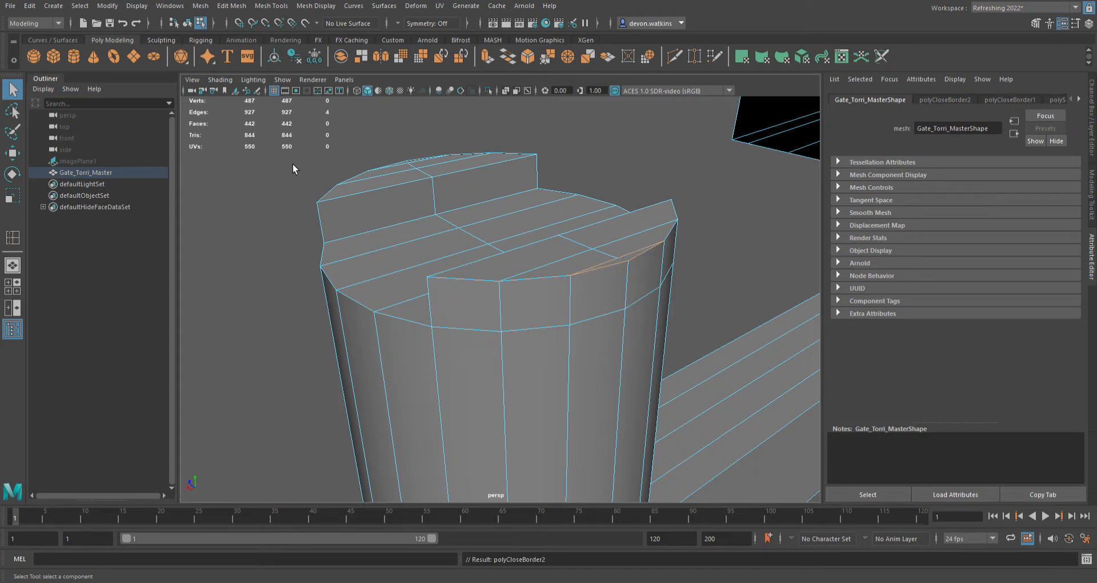
Step: Inspect the capped pillar top and examine the open top of the gate's other pillar
scroll(334, 200, "down", 6)
left_click_drag(410, 273, 457, 273, "alt")
scroll(520, 288, "up", 5)
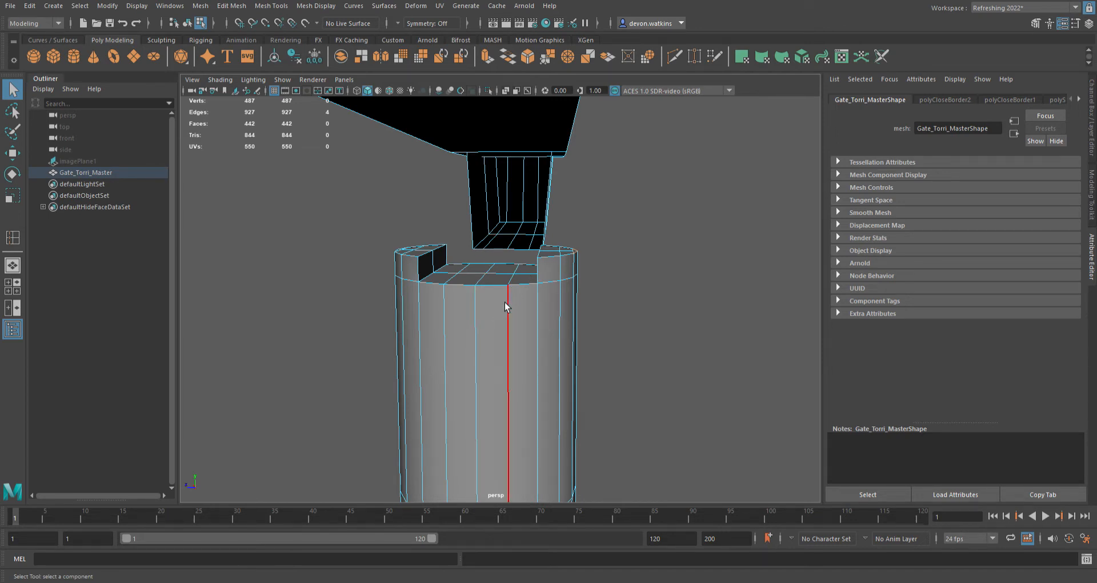
scroll(505, 301, "up", 3)
left_click_drag(505, 301, 516, 298, "alt")
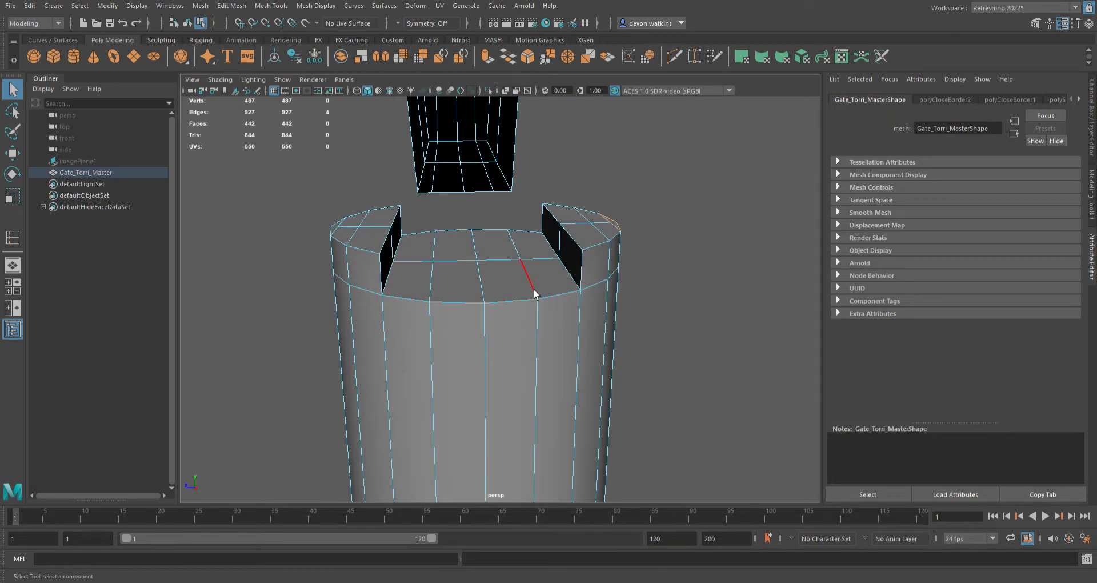
scroll(534, 293, "up", 3)
left_click_drag(533, 294, 484, 316, "alt")
scroll(485, 316, "down", 4)
middle_click_drag(383, 334, 577, 312, "alt")
scroll(578, 312, "down", 4)
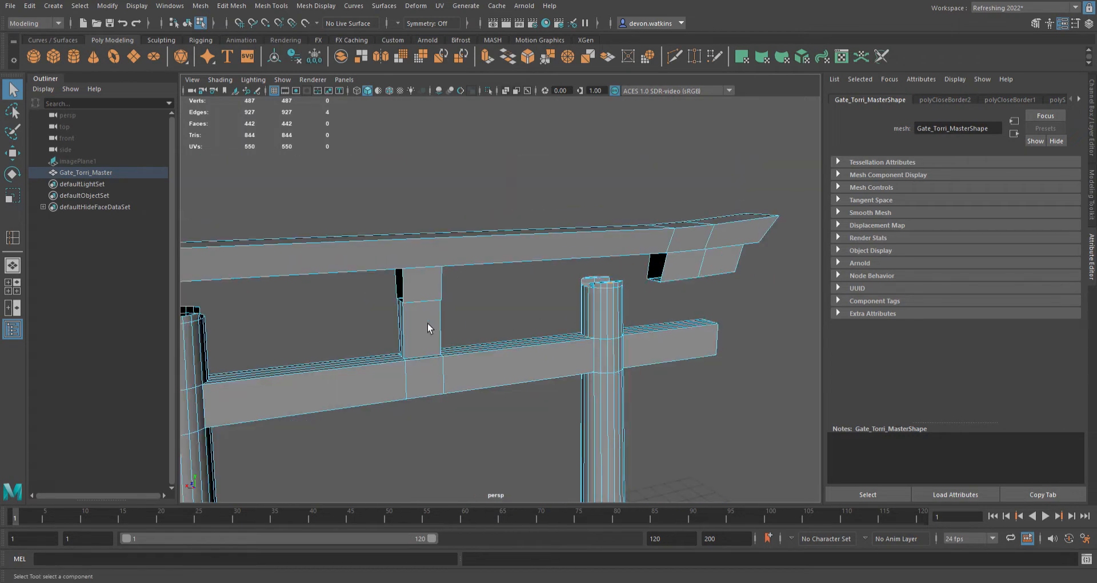
middle_click_drag(428, 323, 637, 309, "alt")
scroll(426, 342, "up", 4)
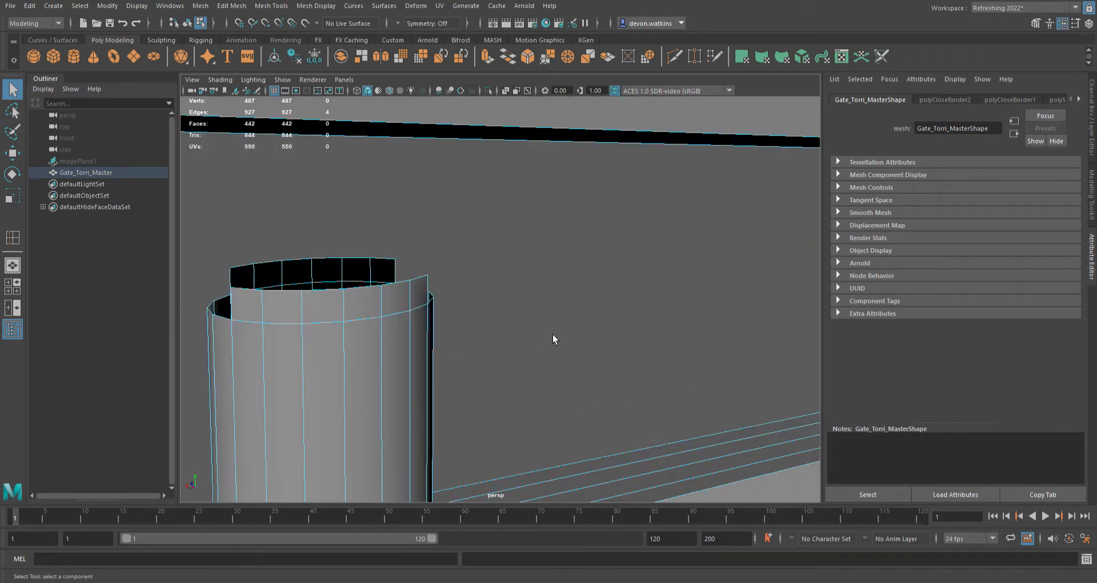
scroll(583, 323, "down", 4)
left_click_drag(614, 313, 661, 315, "alt")
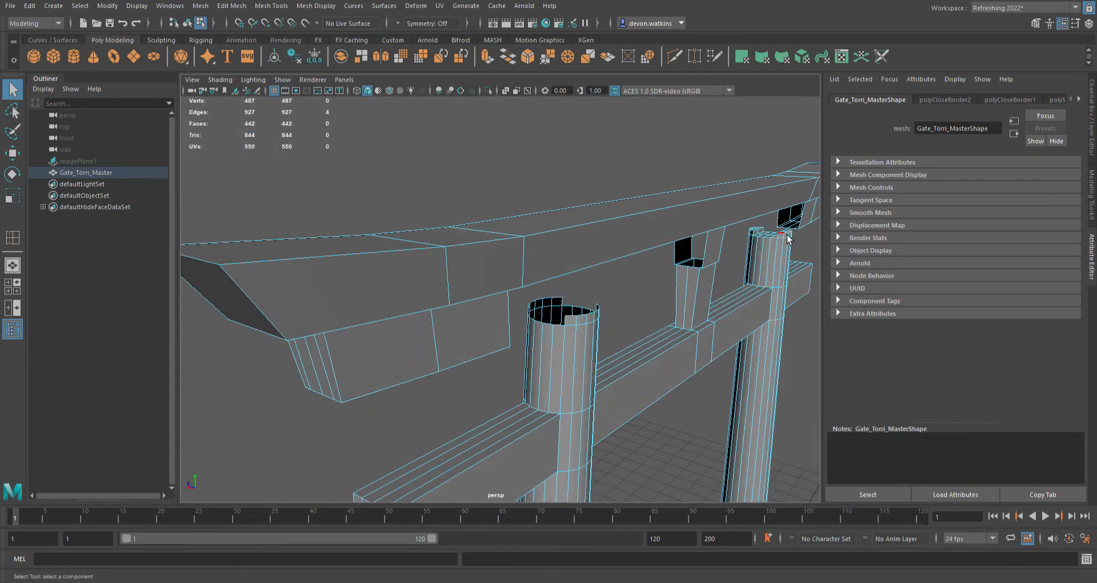
mouse_move(577, 354)
left_mouse_down("alt")
mouse_move(558, 342)
mouse_move(575, 354)
left_mouse_up("alt")
scroll(540, 348, "up", 4)
middle_click_drag(577, 335, 472, 341, "alt")
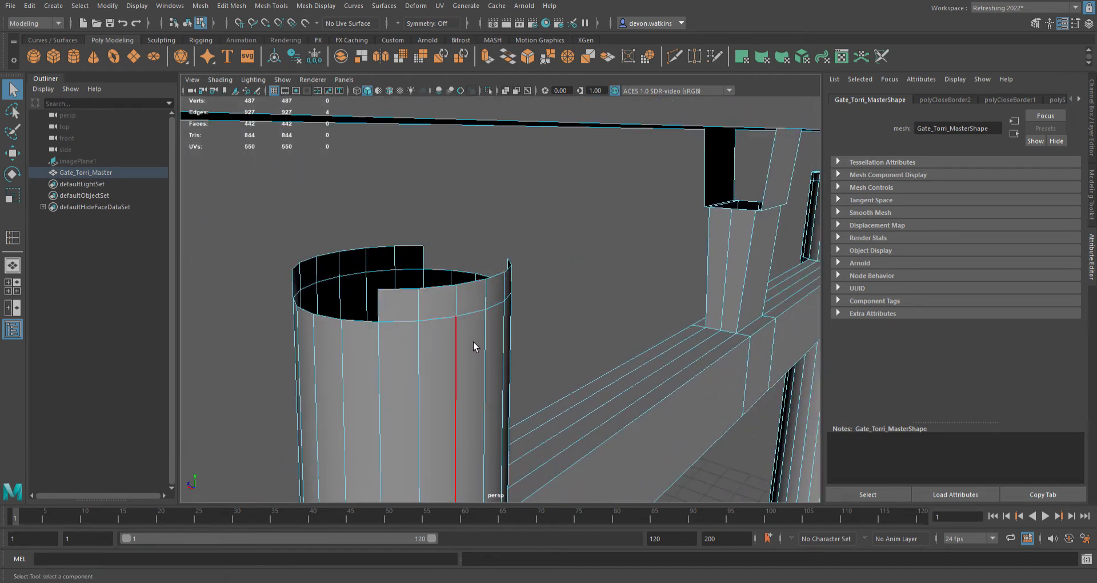
Step: Bridge the first pair of facing edges across the other pillar's open top, beside one raised section
left_click(441, 271)
left_click(300, 310, "shift")
key("ctrl+z")
left_click(387, 330, "shift")
scroll(538, 336, "up", 5)
left_click_drag(538, 337, 409, 346, "alt")
scroll(410, 347, "down", 3)
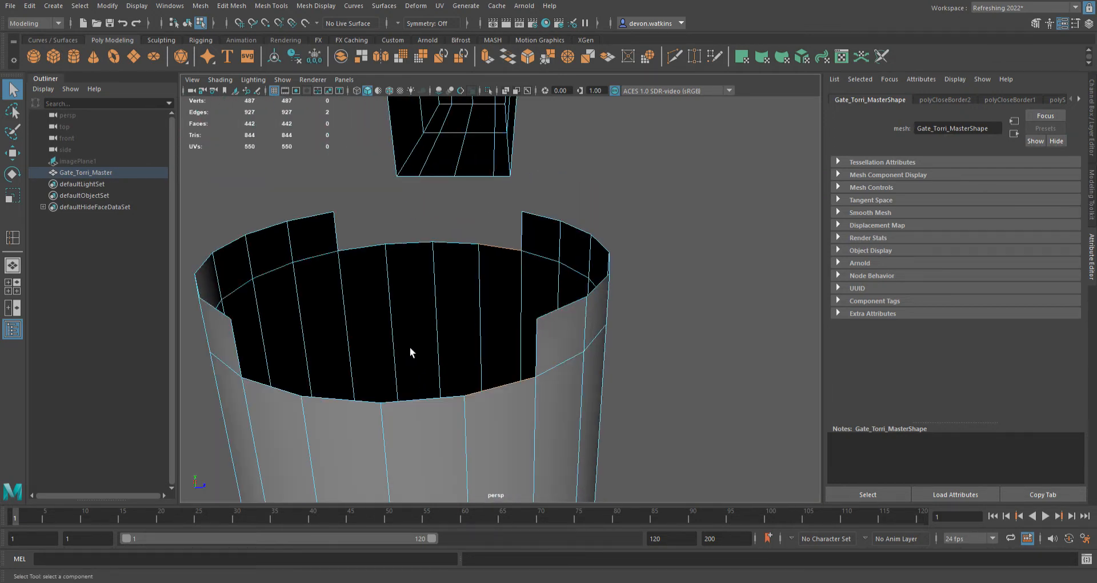
middle_click_drag(410, 347, 482, 350, "alt")
left_click_drag(482, 351, 481, 350, "alt")
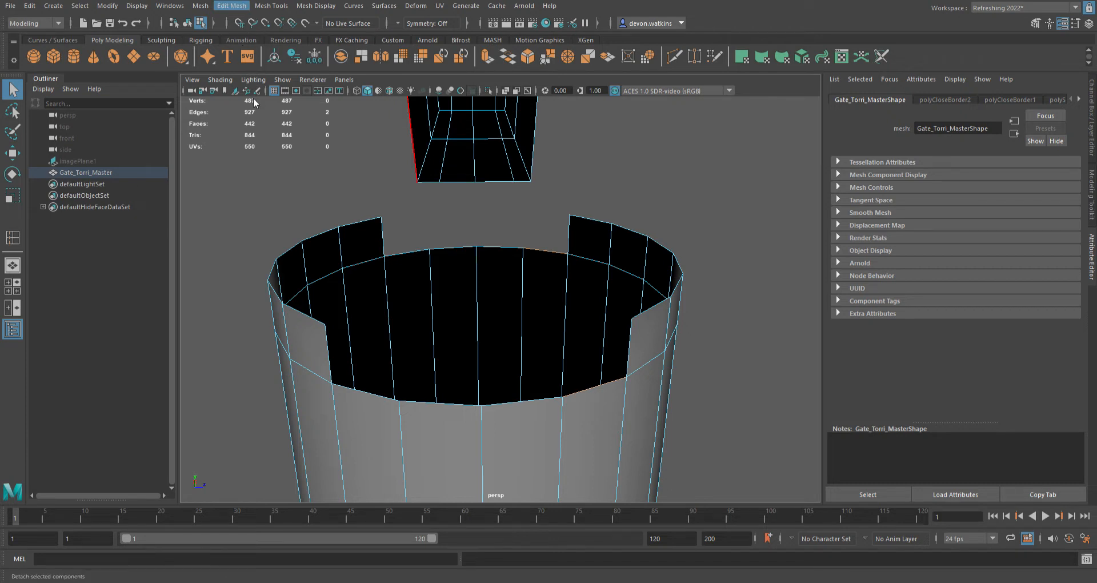
left_click(241, 59)
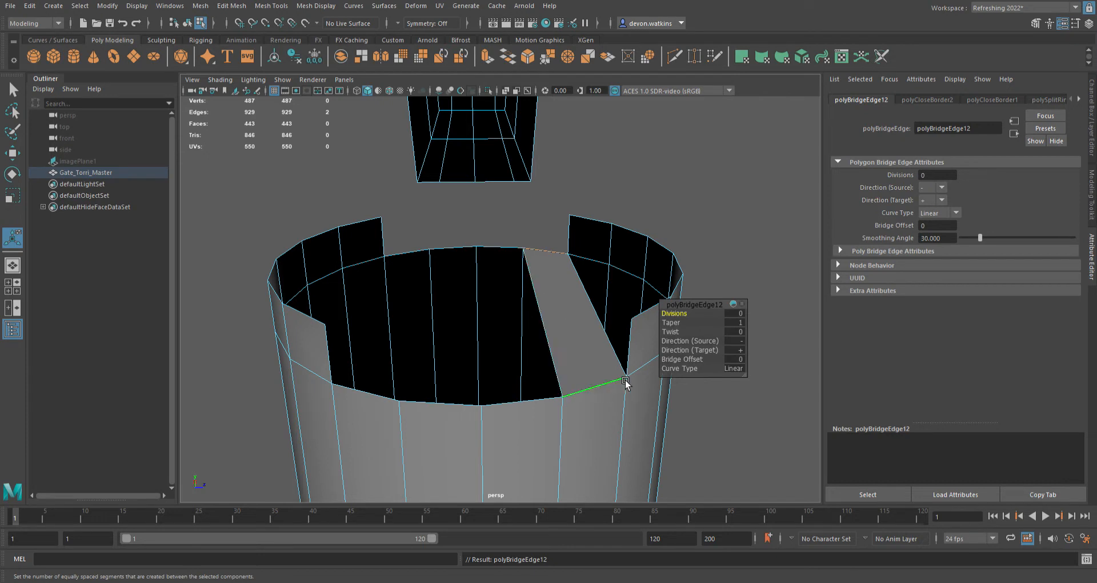
Step: Bridge the adjacent pair of facing edges to form the second strip across the pillar's lowered opening
left_click(508, 248)
left_click(548, 319, "shift")
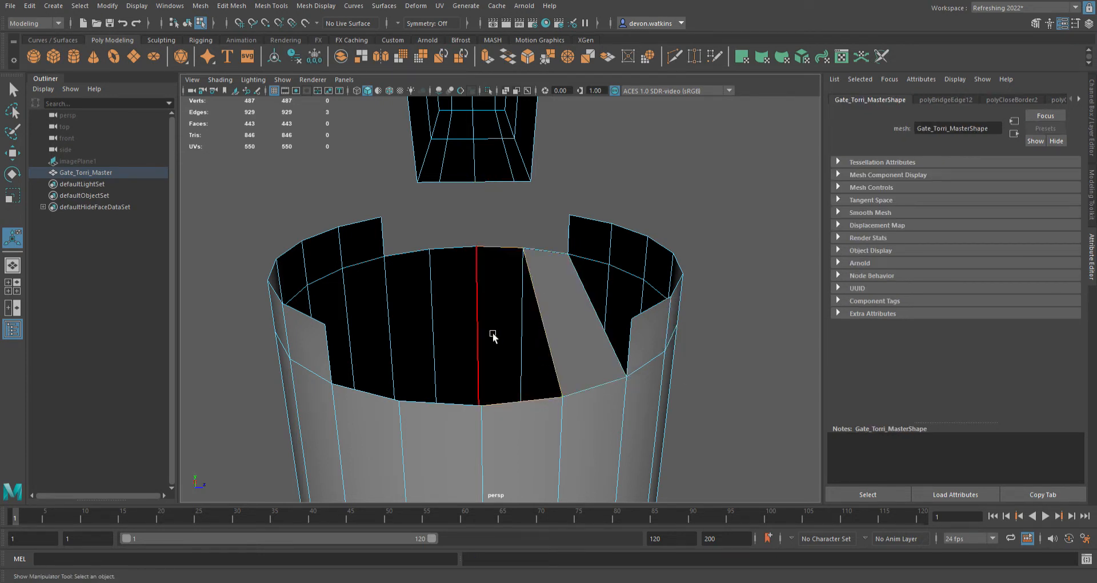
left_click(511, 259)
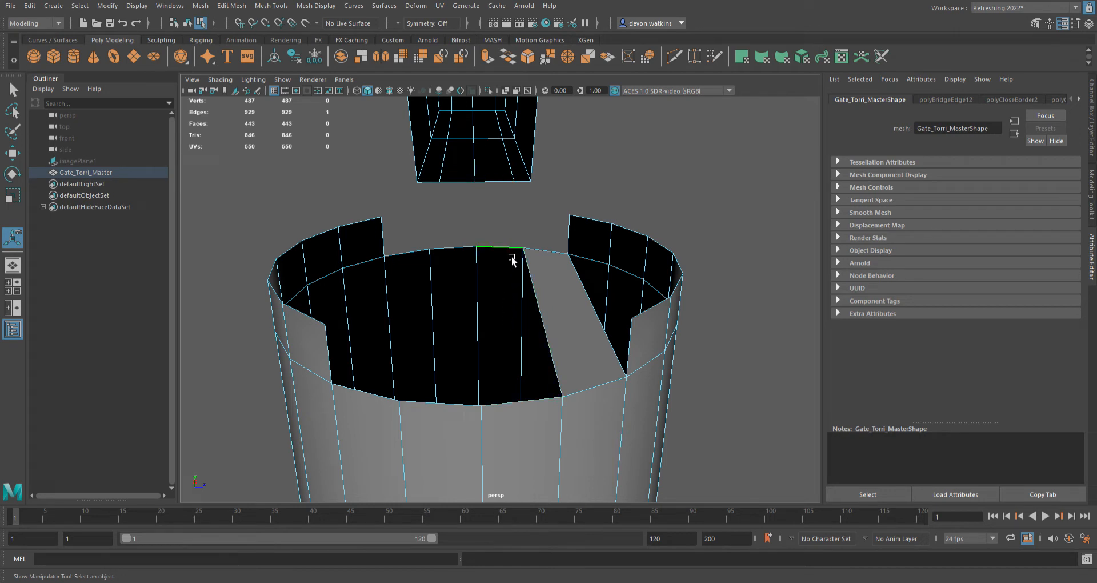
left_click(518, 405, "shift")
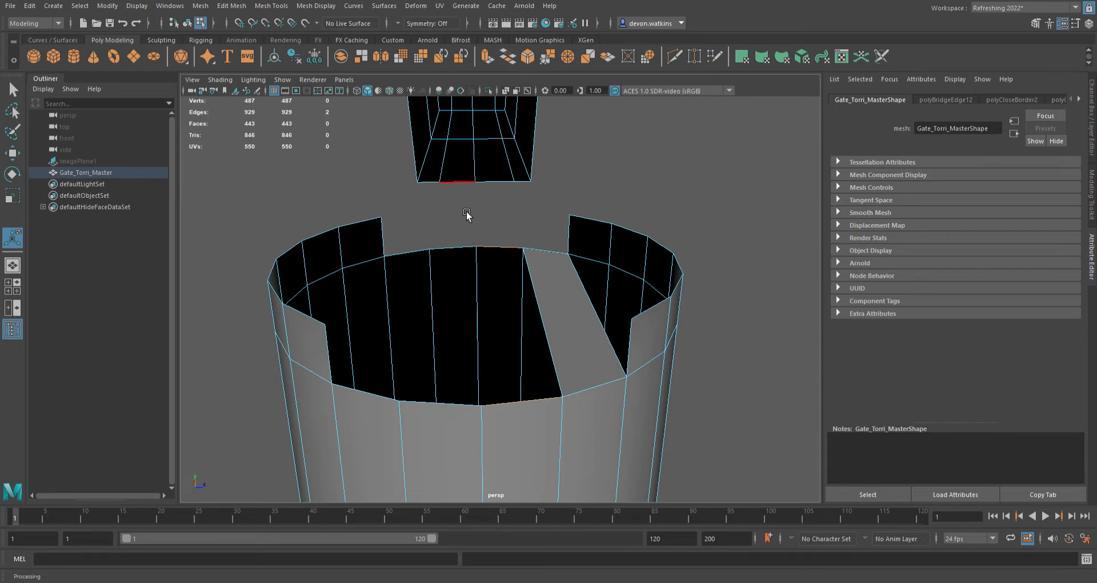
key("g")
Step: Bridge the two remaining pairs of facing edges to close the lowered middle of the pillar's top
left_click(466, 260)
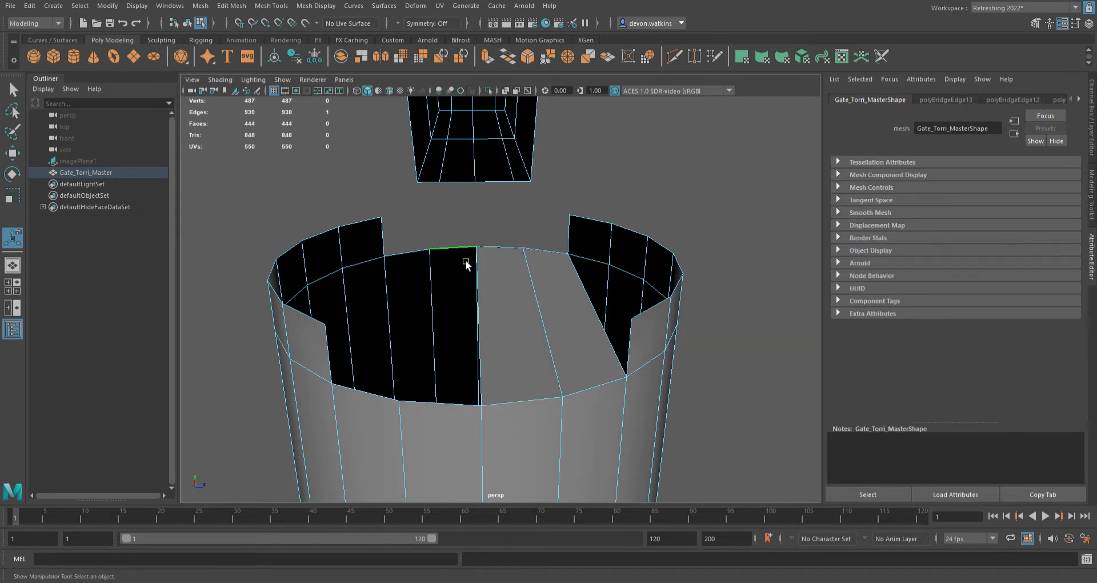
left_click(454, 414, "shift")
key("g")
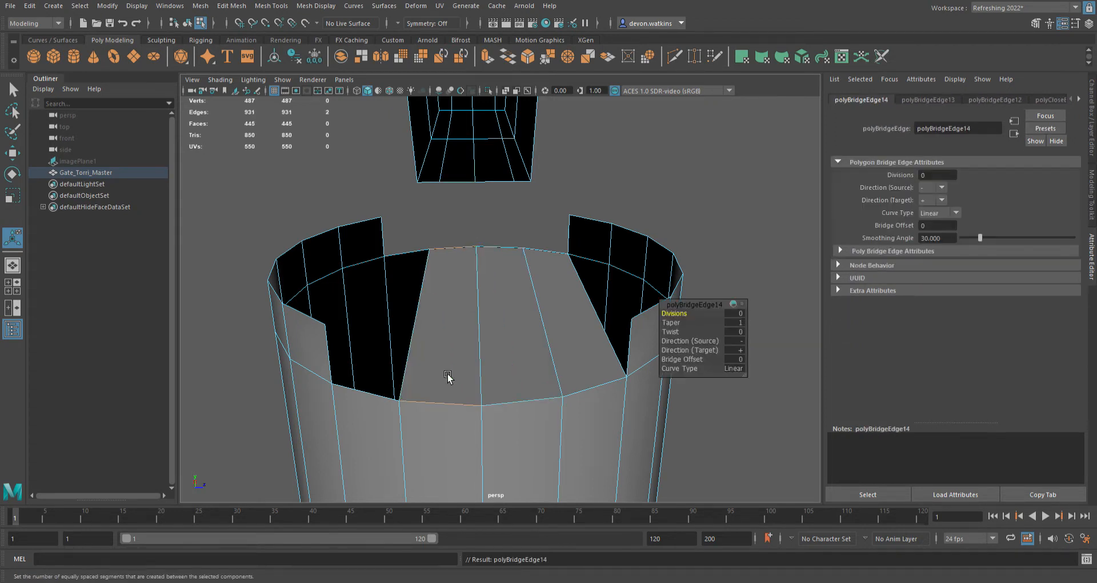
left_click(421, 252)
left_click(384, 397, "shift")
key("g")
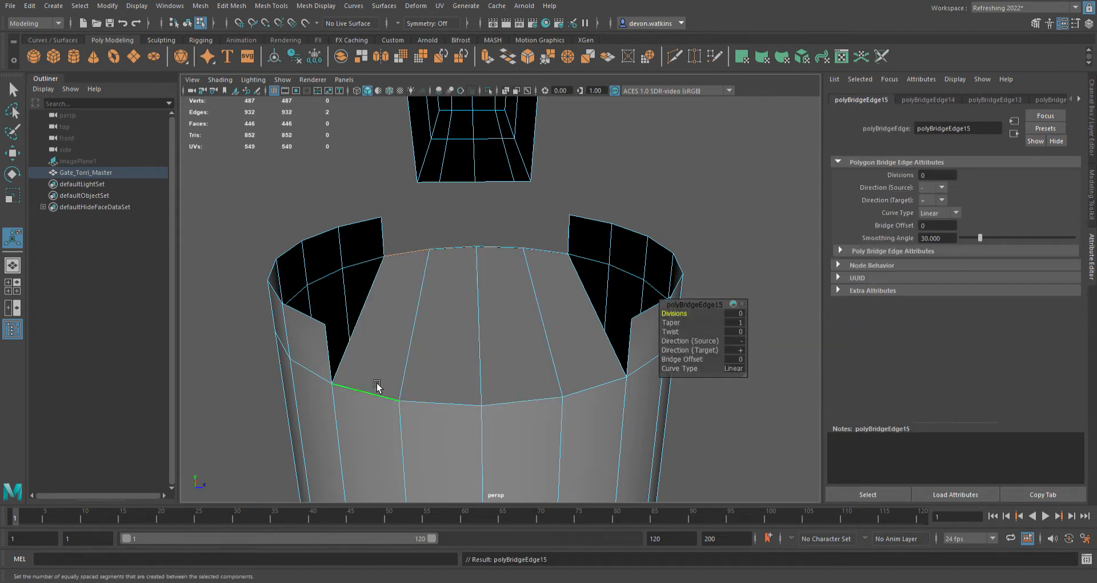
Step: Bridge the vertical edges beside one raised section into a wall and bridge the section's two cap strips
left_click(340, 352)
left_click(391, 245, "shift")
key("g")
left_click(343, 266)
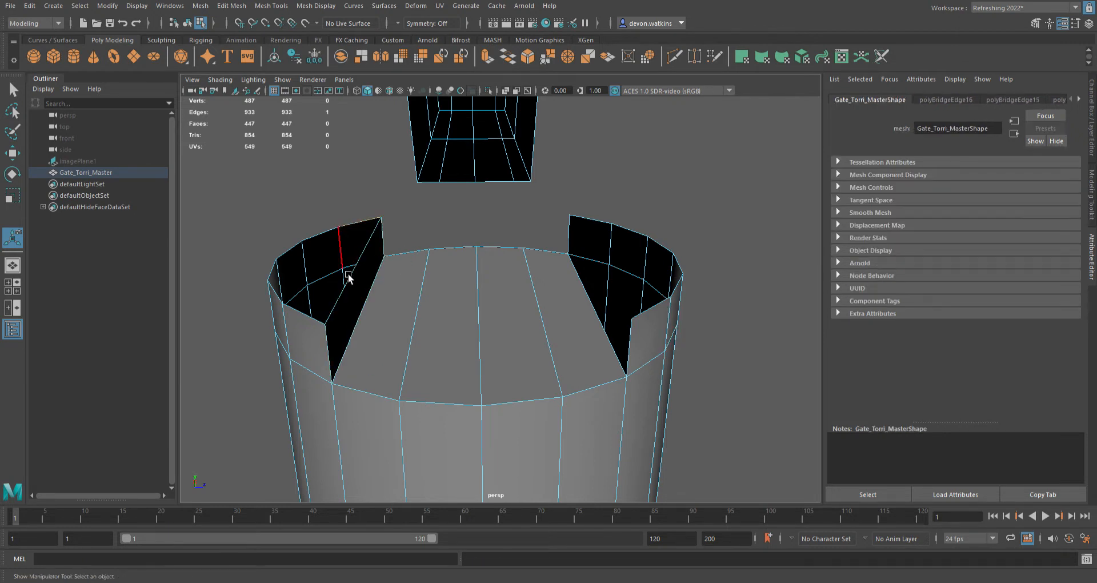
left_click(289, 318, "shift")
key("g")
left_click(303, 283)
left_click(330, 247, "shift")
key("g")
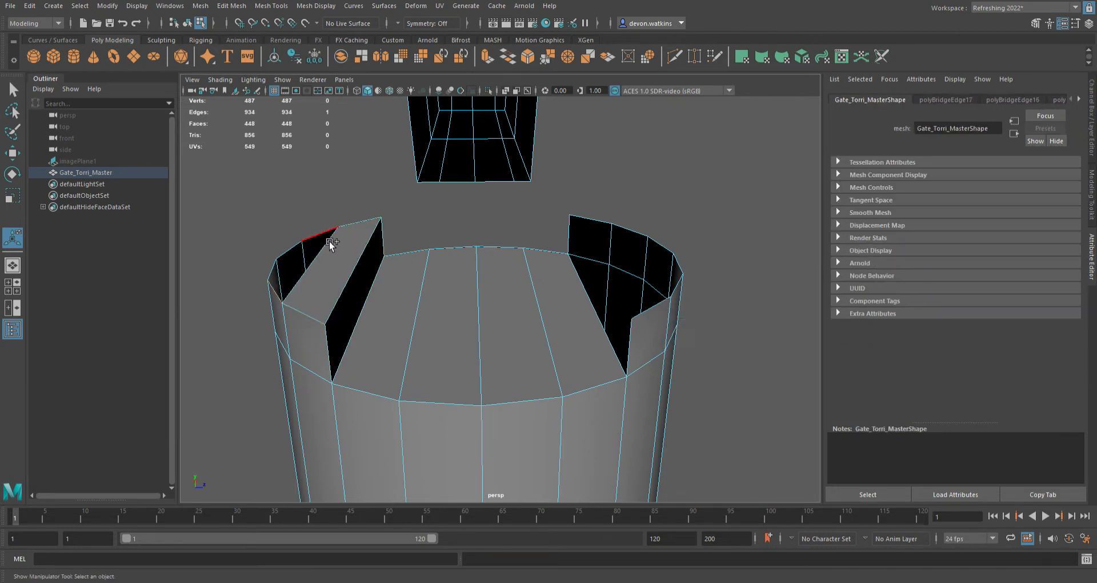
Step: Bridge the wall beside the opposite raised section and its two cap strips from their facing edges
left_click(583, 256)
left_click(576, 238, "shift")
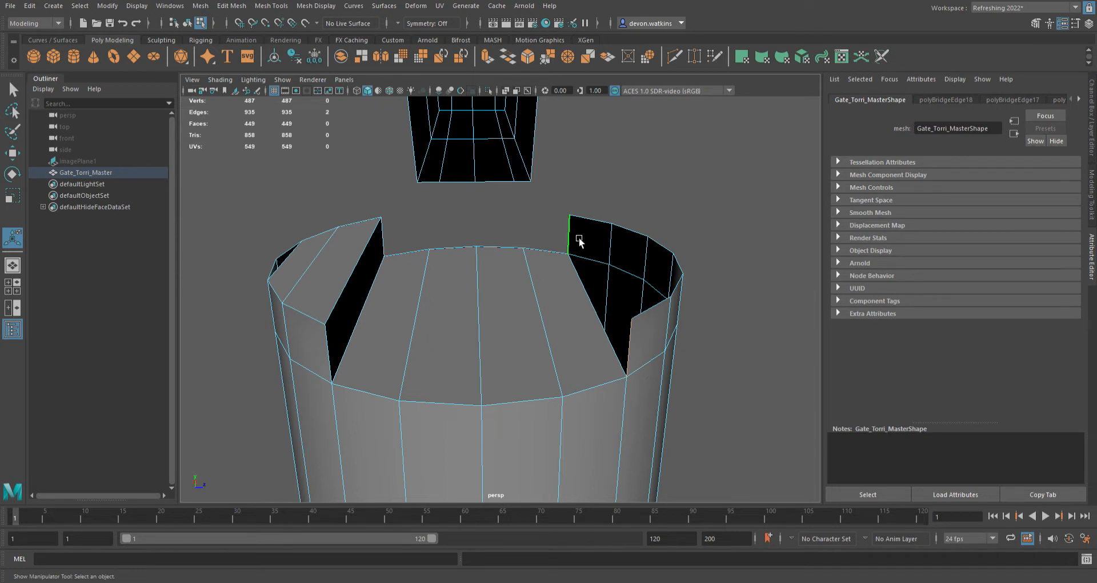
key("g")
left_click(598, 223)
key("g")
left_click(682, 291)
key("g")
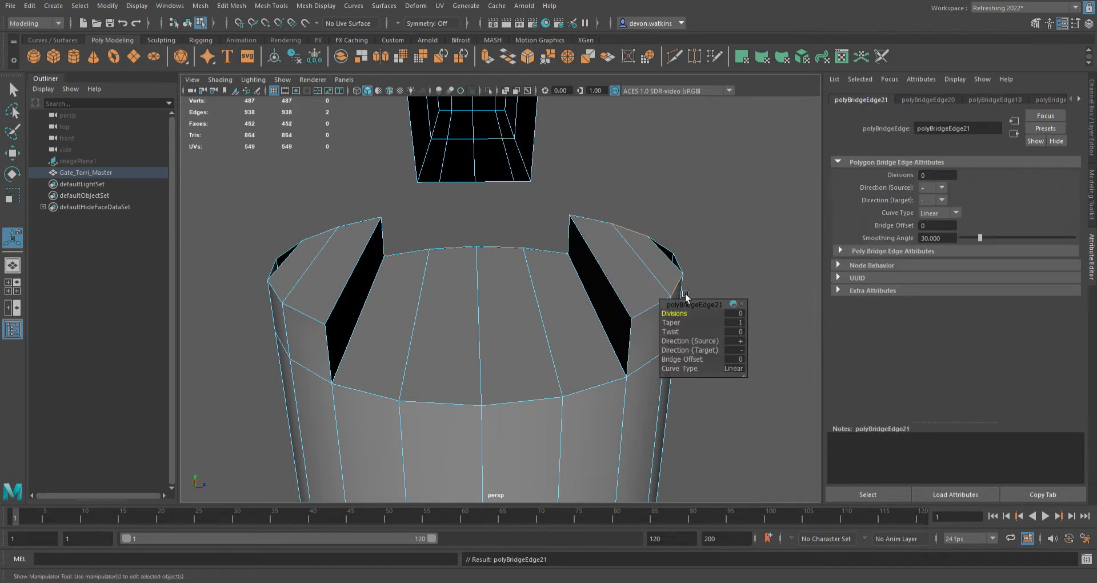
Step: Insert an edge loop across this pillar's bridged strips and walls, about midway across the top
left_click_drag(477, 324, 539, 369, "alt")
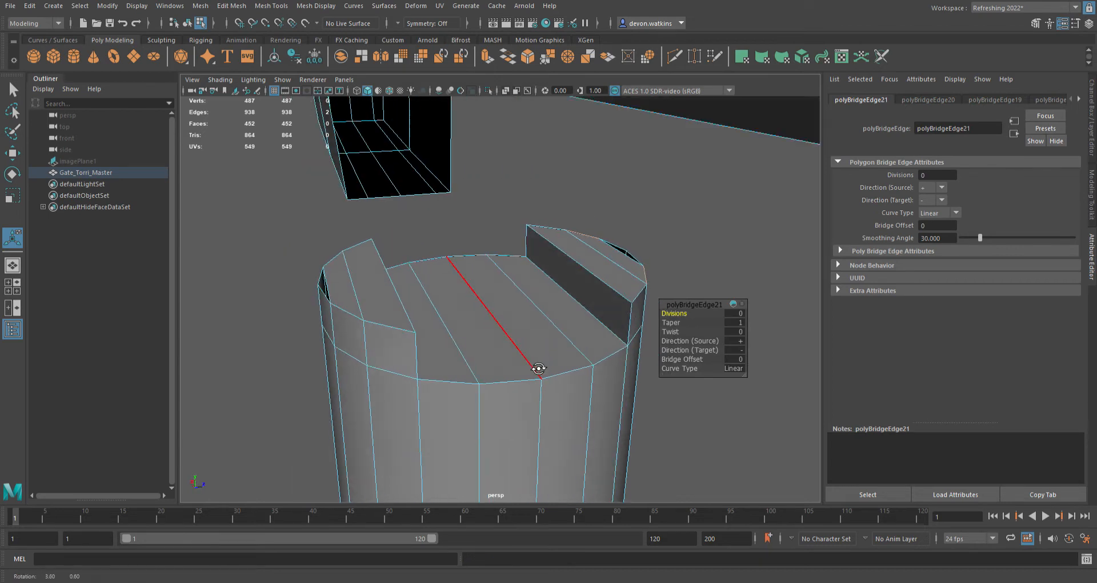
scroll(538, 369, "up", 3)
left_click(522, 373)
scroll(522, 372, "down", 4)
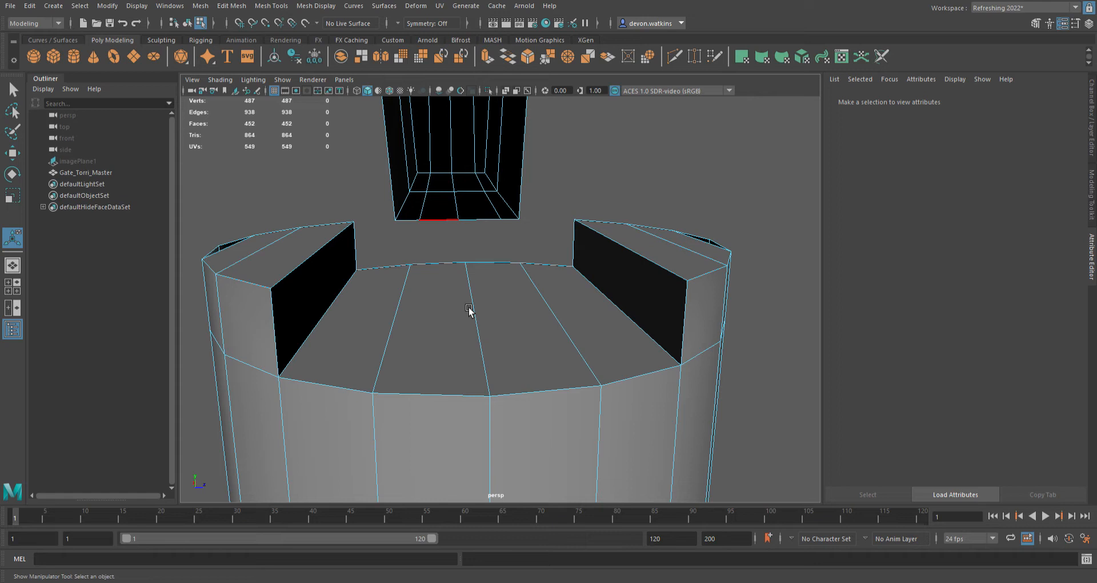
left_click_drag(331, 314, 307, 363, "alt")
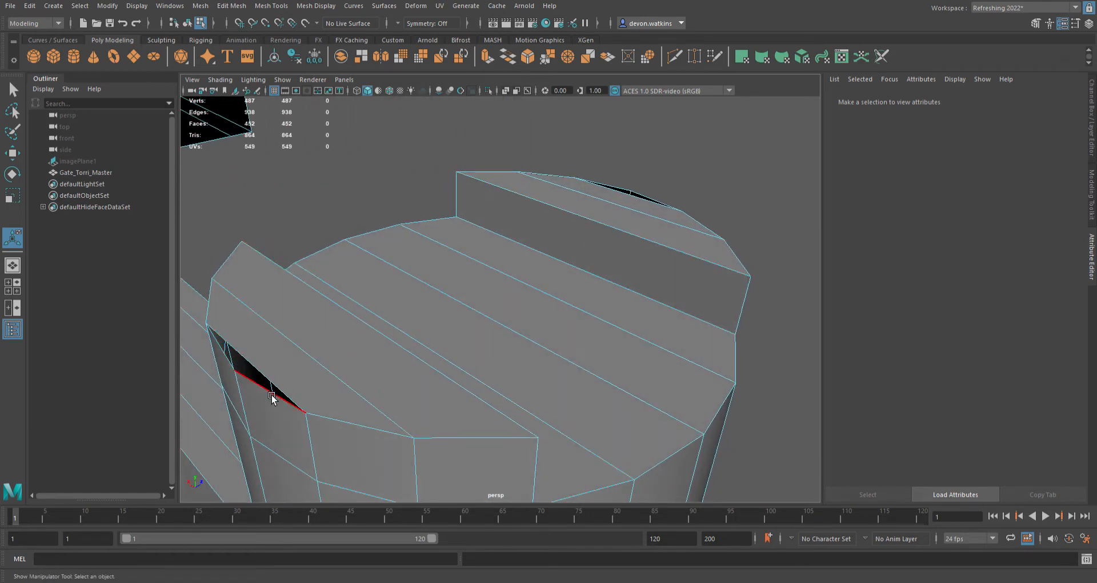
left_click_drag(269, 394, 293, 387, "alt")
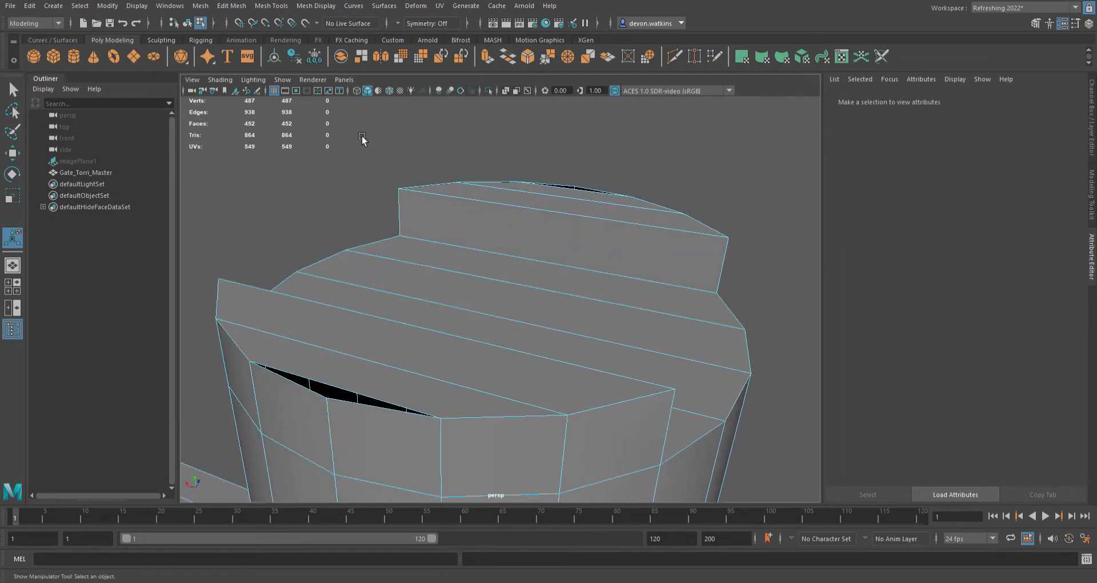
left_click(247, 7)
mouse_move(273, 7)
left_click(310, 105)
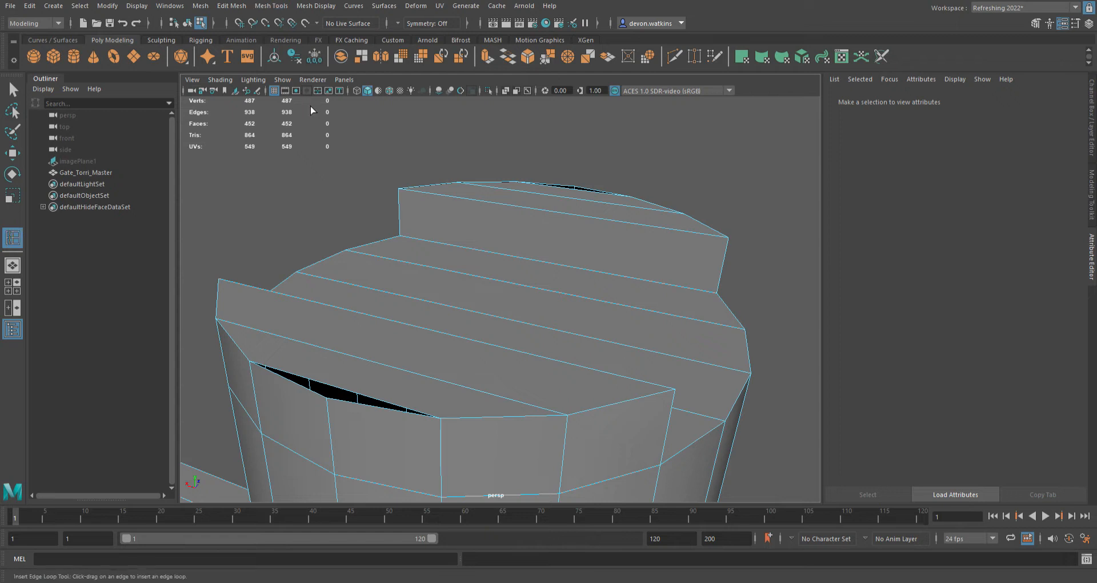
left_click_drag(385, 401, 474, 391, "alt")
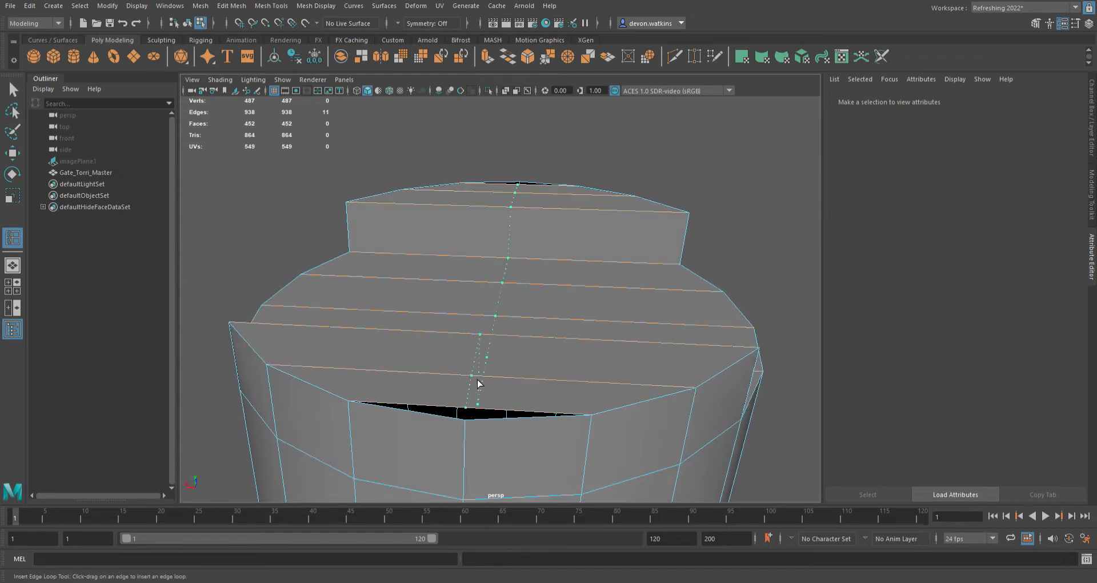
left_click(480, 382)
key("q")
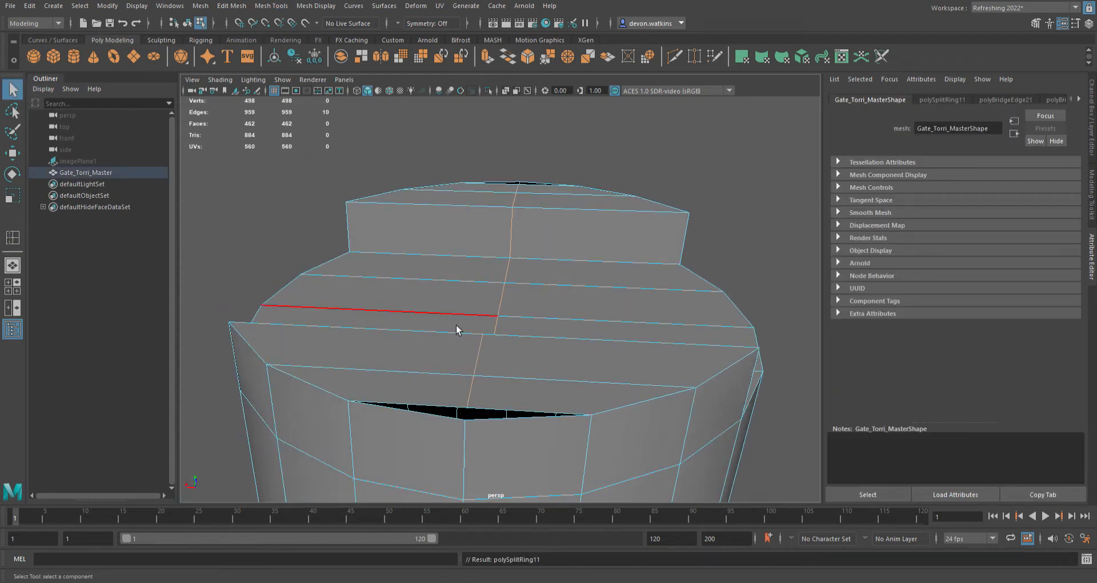
Step: Try to move the edge loop's end vertex beside the open rim gap on the pillar's raised section
key("F9")
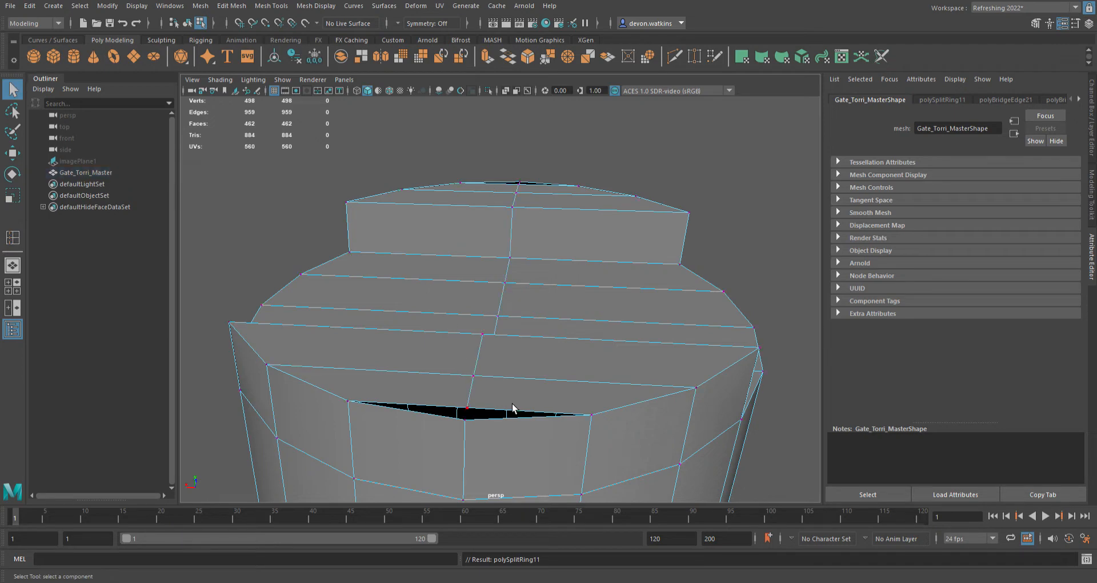
left_click(467, 407)
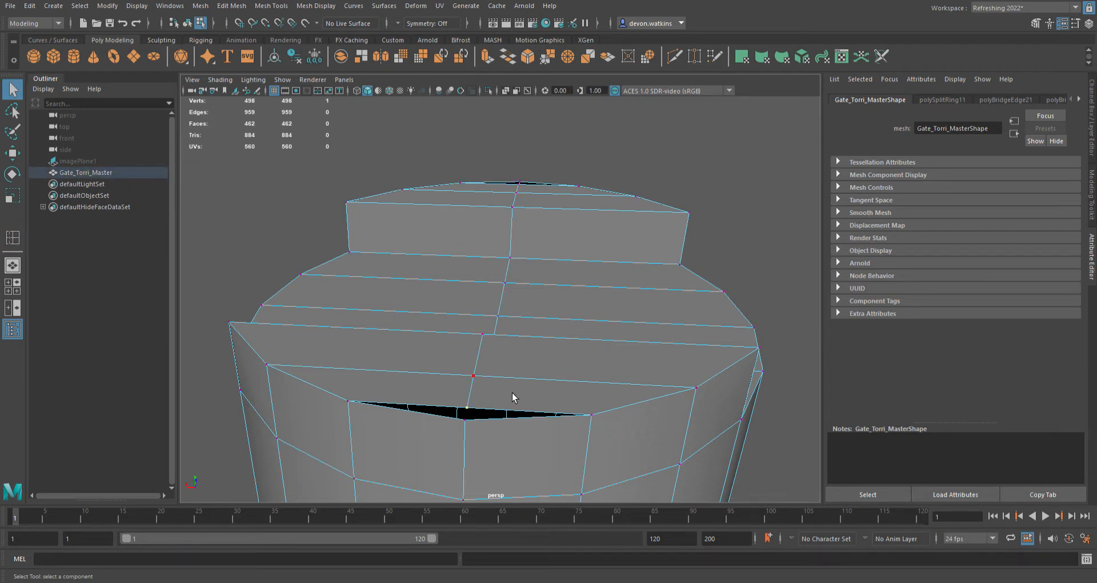
left_click_drag(512, 392, 453, 365, "alt")
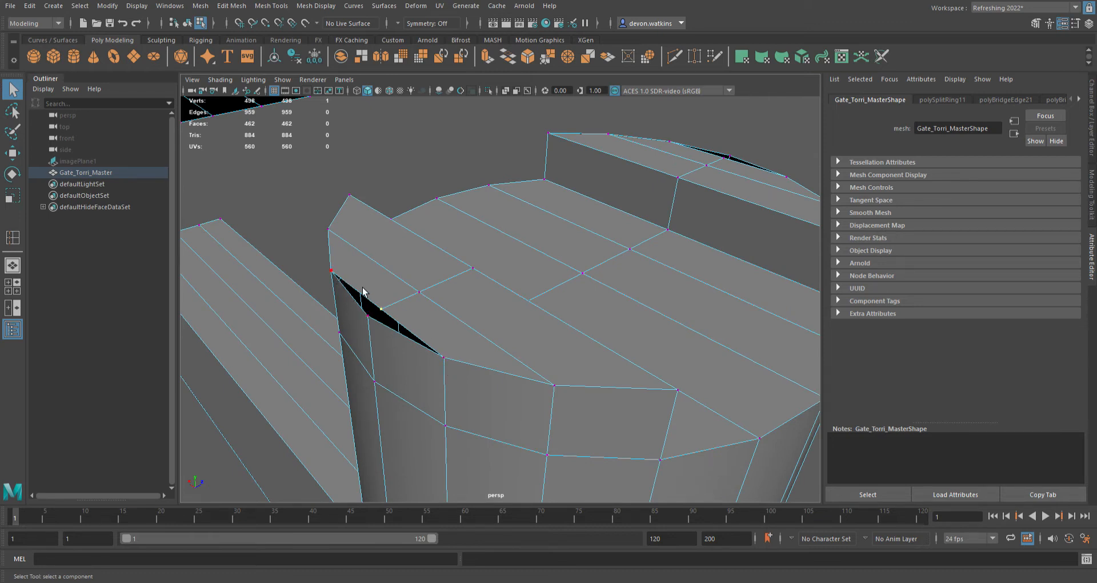
key("w")
left_click_drag(436, 294, 447, 349)
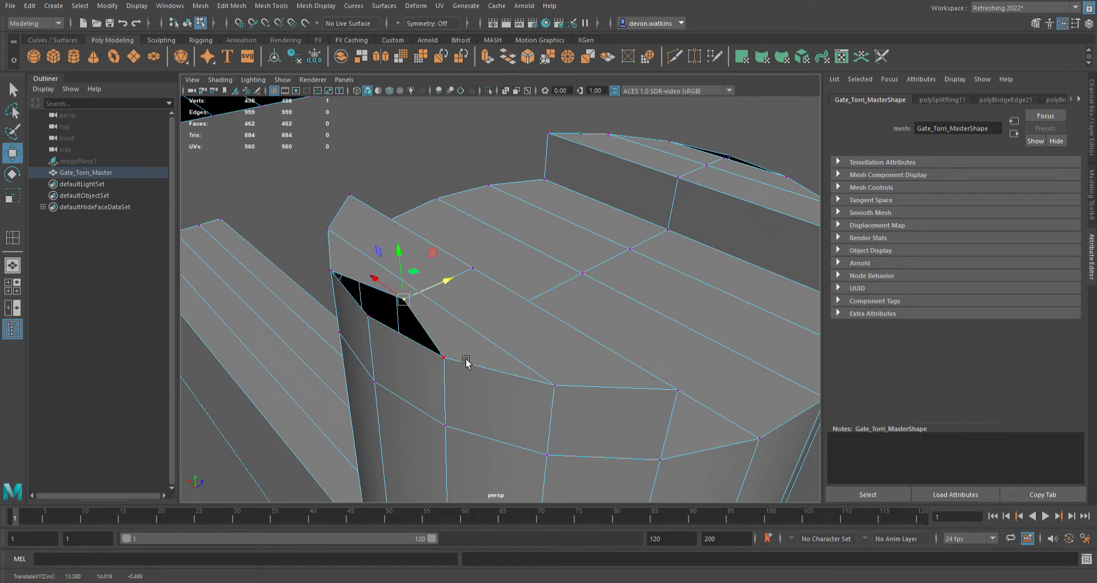
key("ctrl+z")
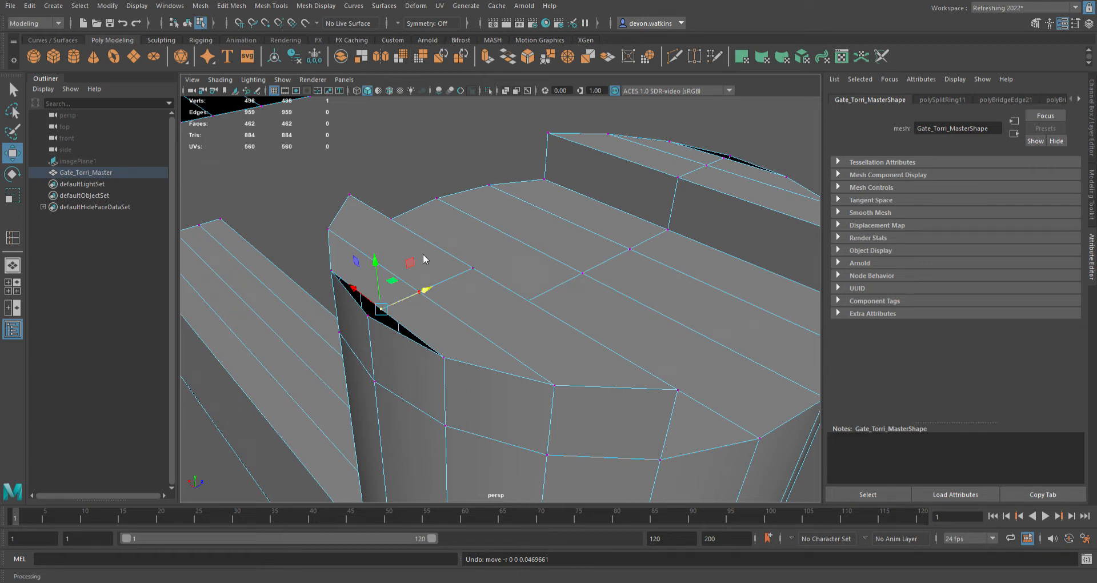
Step: Fill the thin open gap at the outer rim of the pillar's raised section from its four border edges
key("F10")
left_click(371, 301)
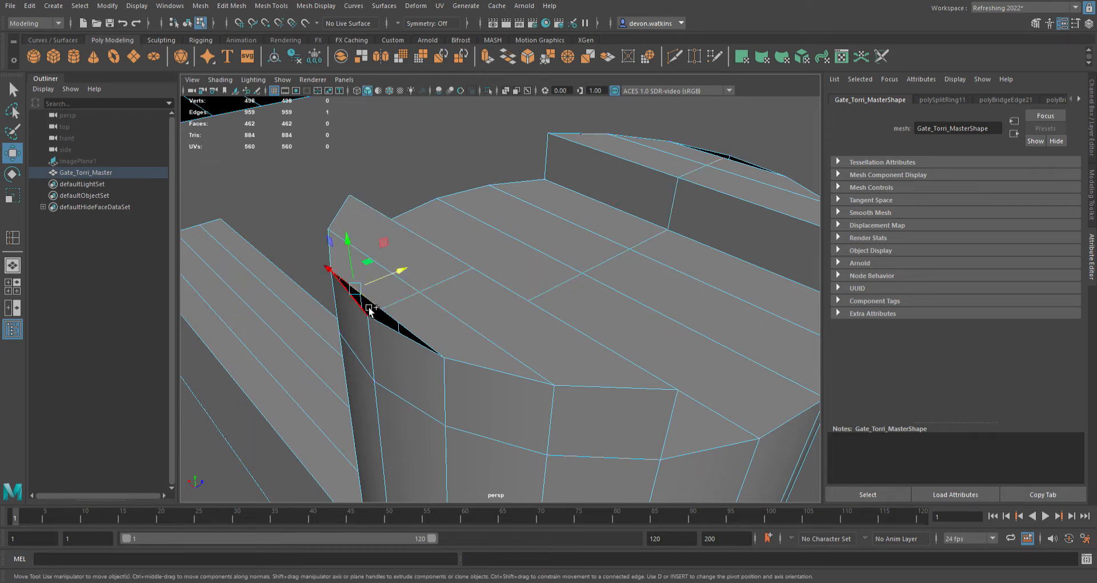
left_click(362, 306, "shift")
left_click(390, 328, "shift")
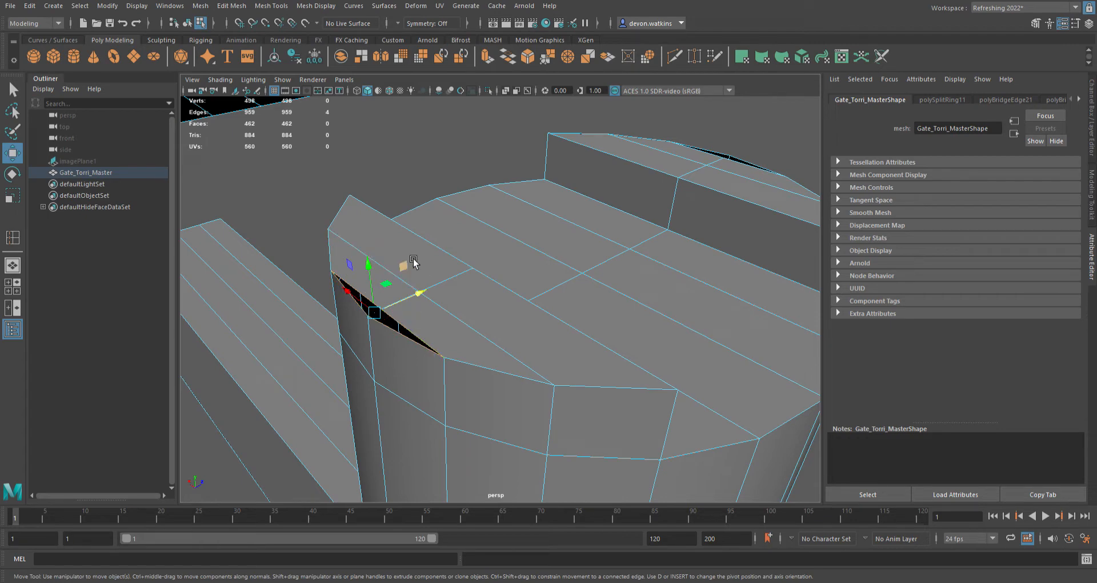
left_click(204, 10)
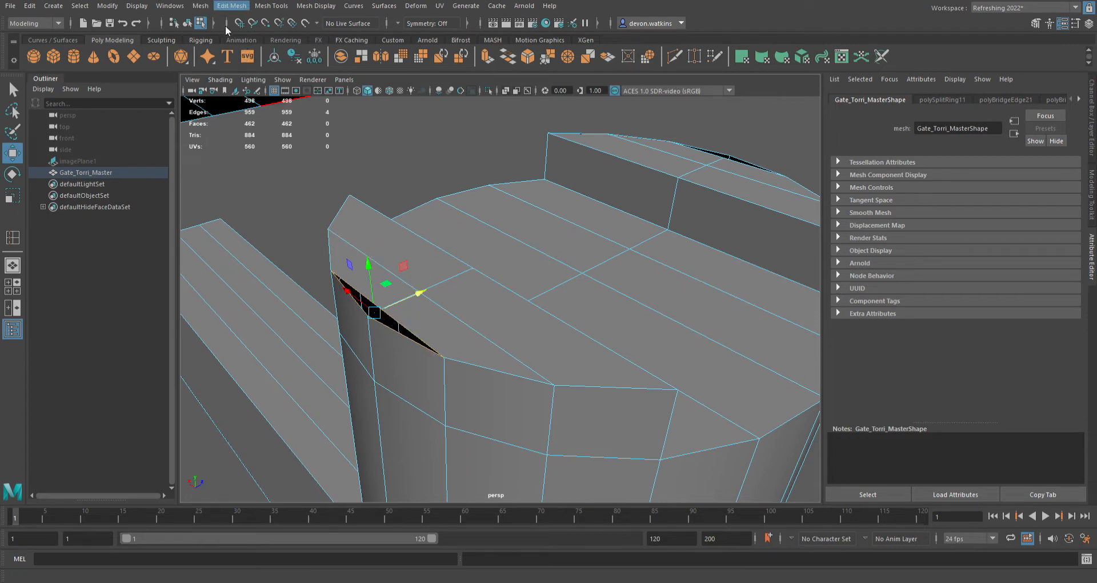
left_click(231, 97)
Step: Fill the matching rim gap on the opposite raised section of the same pillar
left_click_drag(610, 269, 582, 286, "alt")
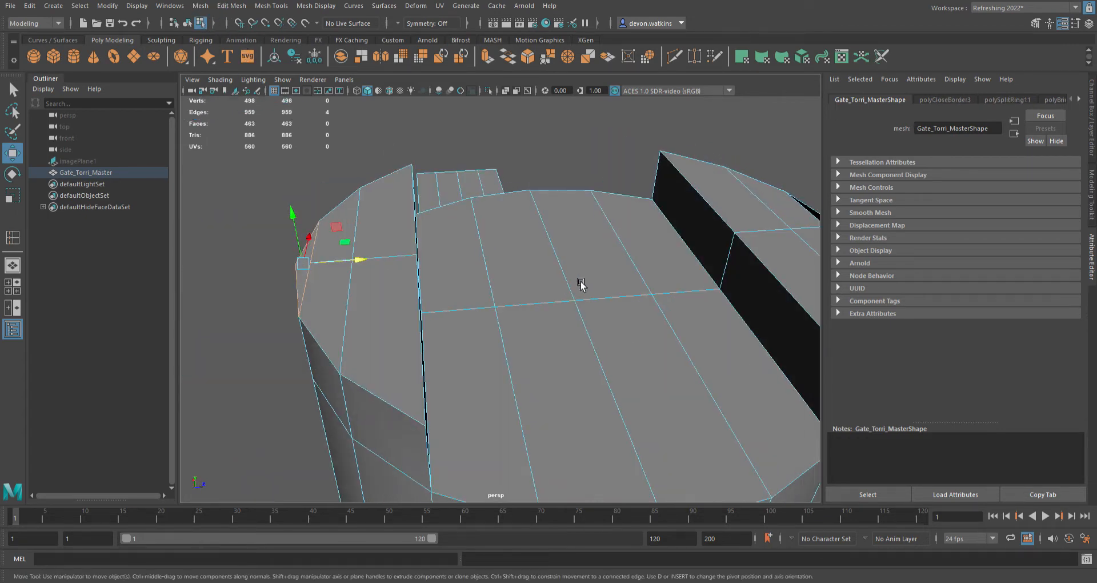
middle_click_drag(583, 286, 311, 296, "alt")
left_click_drag(311, 296, 381, 291, "alt")
left_click(505, 236)
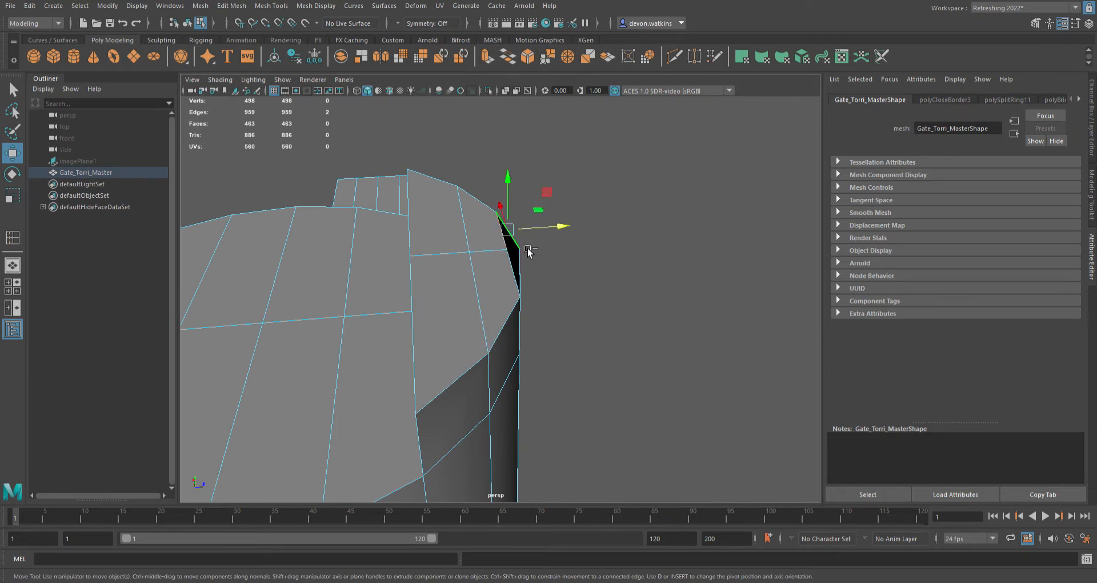
double_click(511, 241)
key("g")
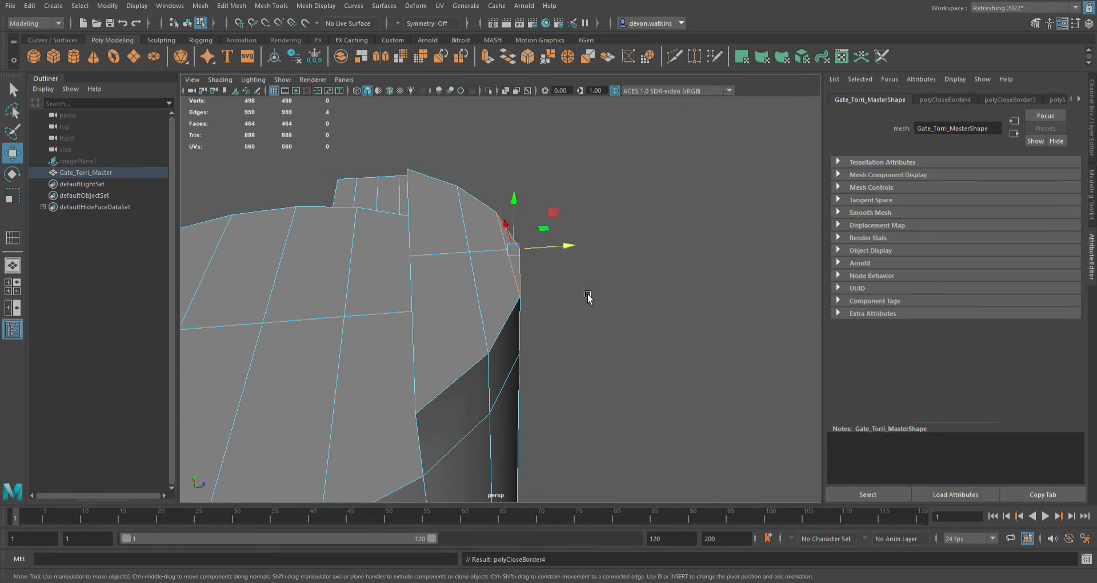
Step: Examine both closed pillar tops and the crossbeams of the gate from several sides
left_click_drag(553, 343, 494, 363, "alt")
scroll(494, 363, "down", 5)
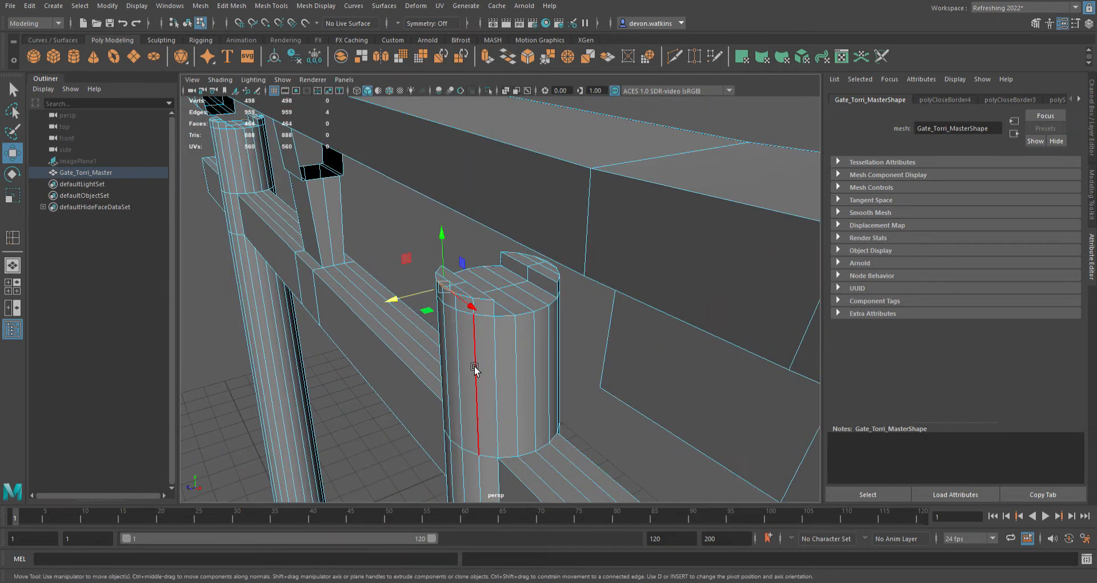
left_click_drag(405, 371, 475, 372, "alt")
scroll(474, 372, "down", 5)
middle_click_drag(384, 367, 592, 381, "alt")
scroll(568, 381, "down", 4)
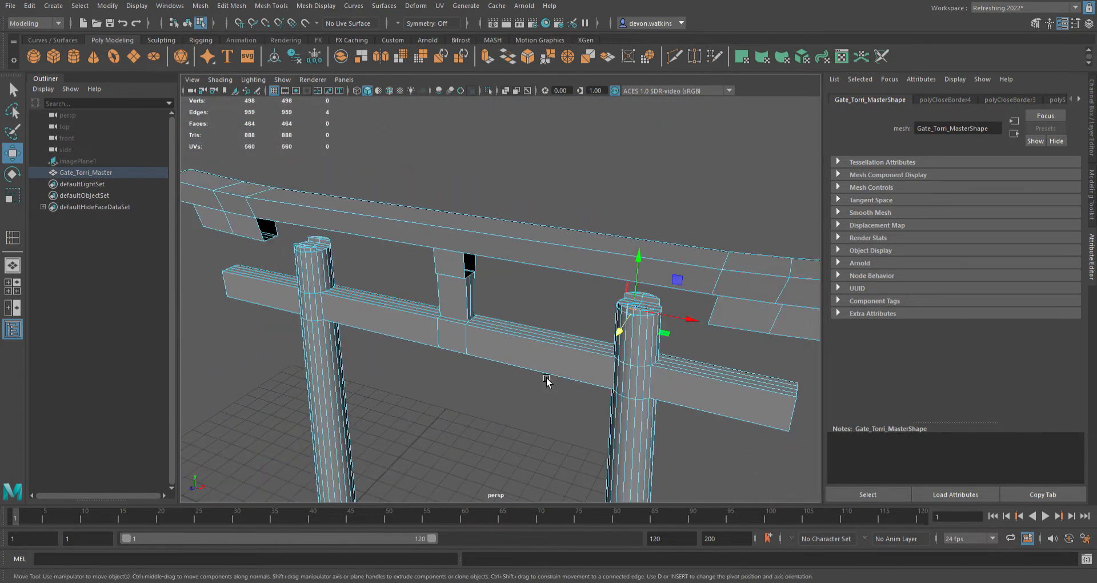
left_click_drag(548, 381, 533, 381, "alt")
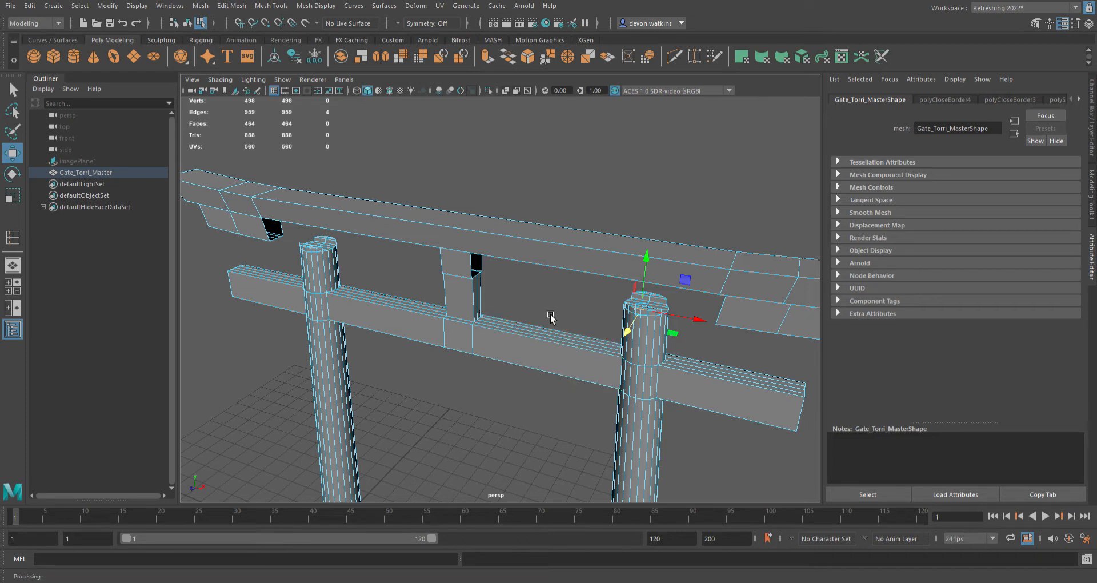
left_click_drag(545, 318, 607, 295, "alt")
left_click_drag(502, 321, 619, 320, "alt")
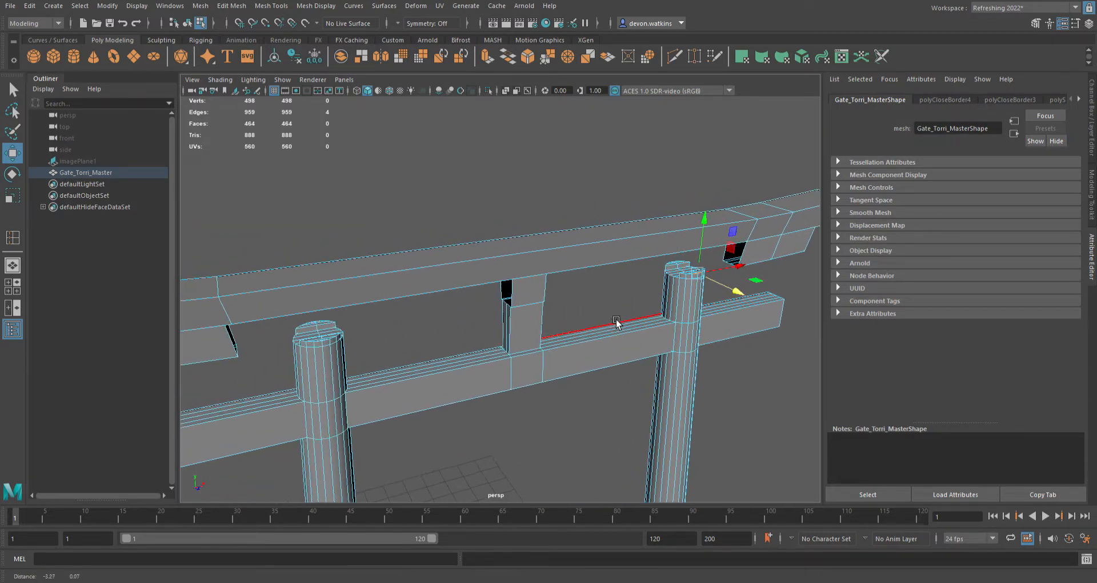
left_click_drag(431, 362, 387, 362, "alt")
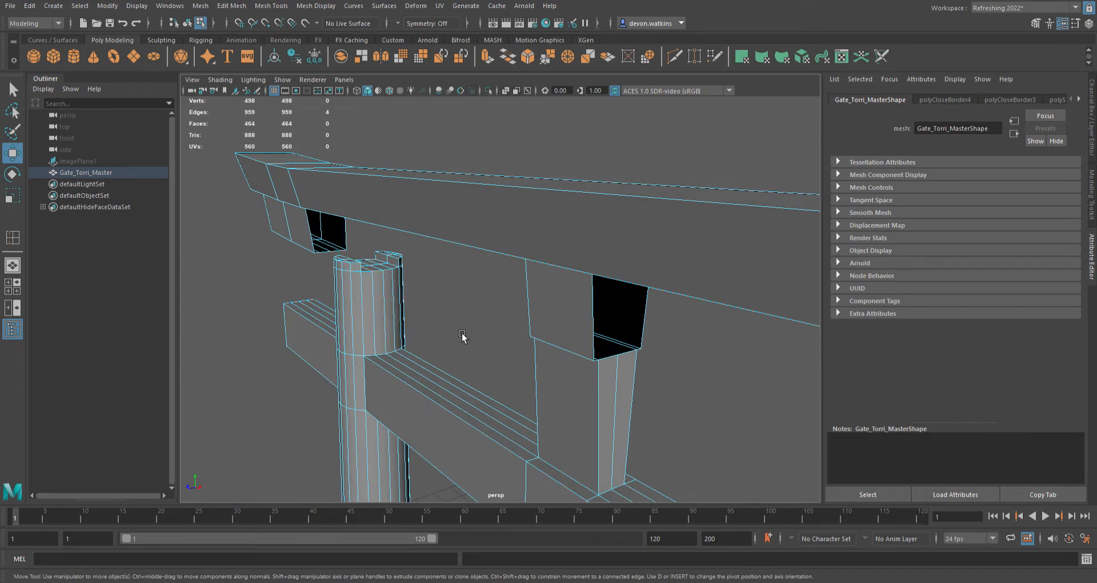
Step: Return the gate mesh to object selection and unhide all its hidden faces
key("q")
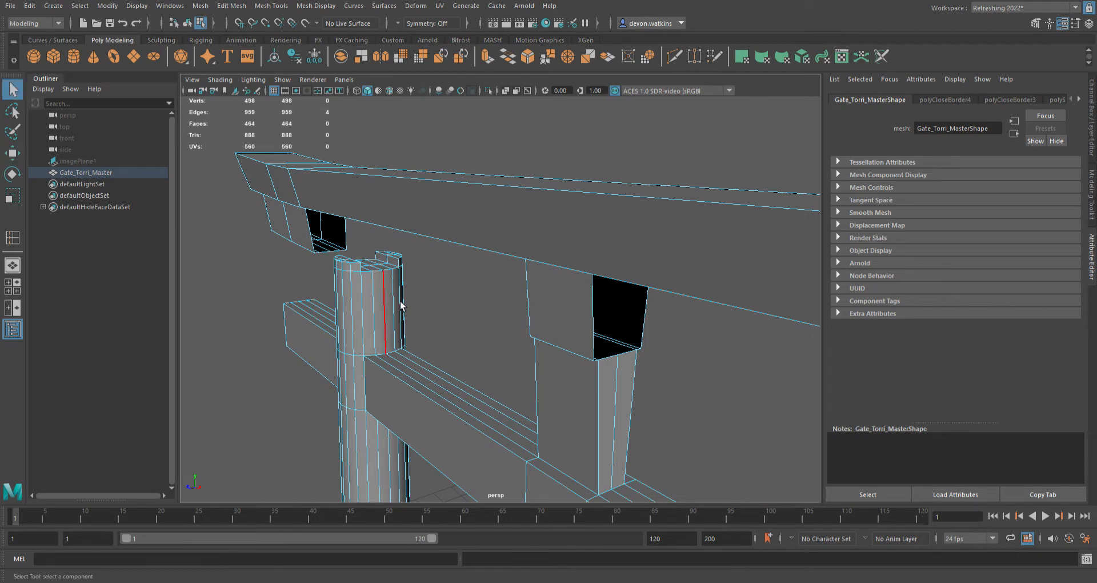
left_click(447, 320)
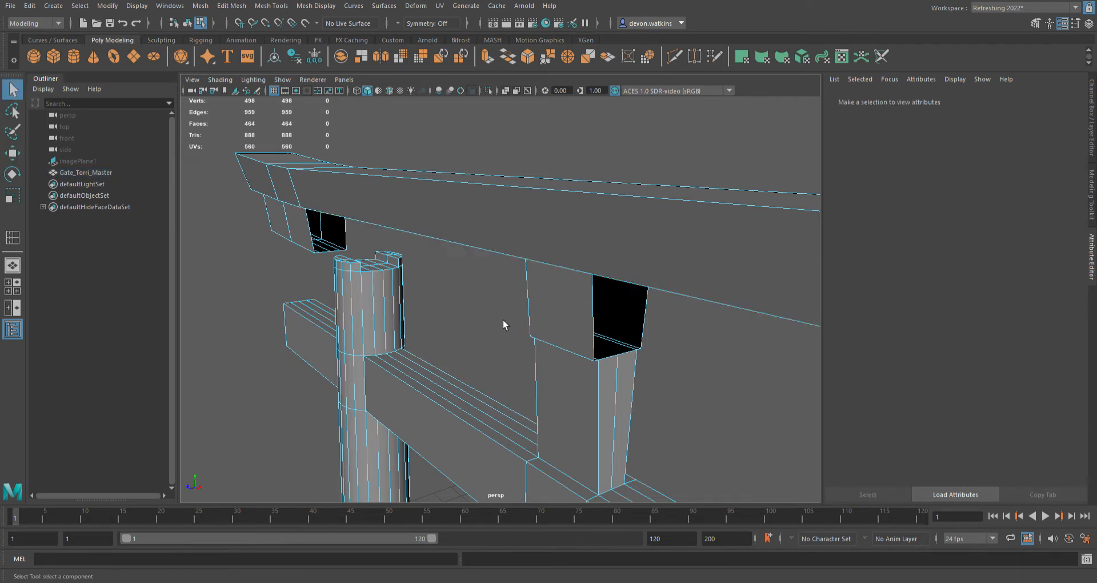
key("F8")
left_click(473, 317)
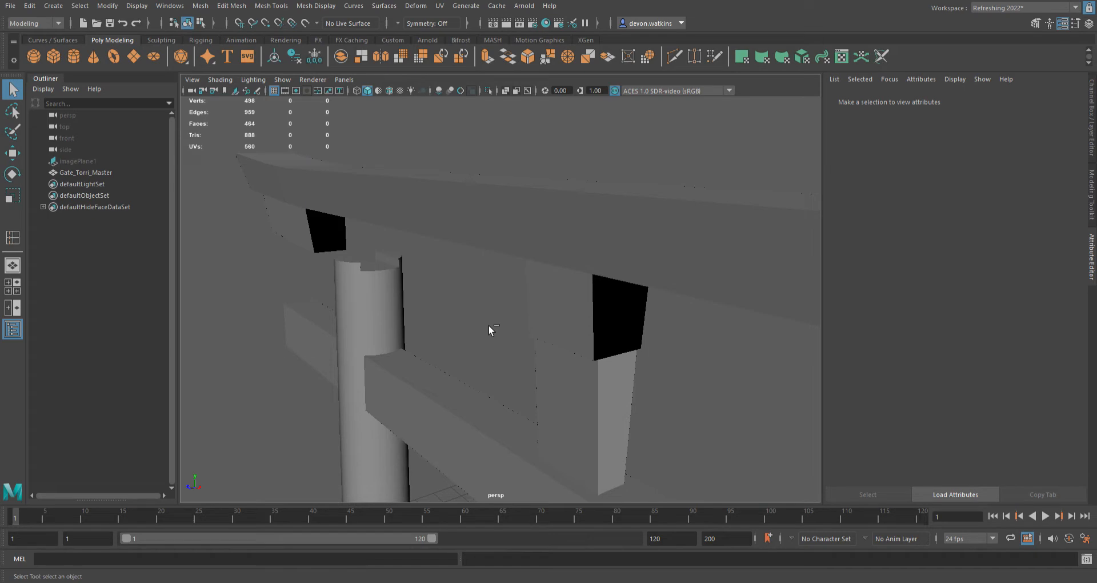
key("ctrl+shift+h")
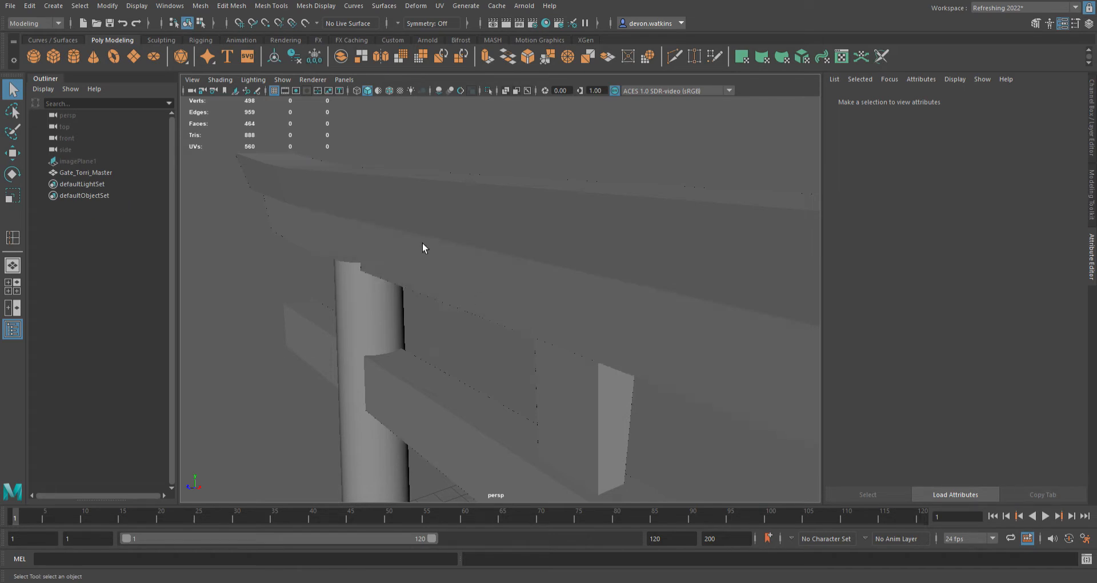
Step: Inspect the complete gate in object mode, including where the pillar tops meet the upper beam
scroll(439, 303, "down", 5)
left_click(439, 303)
left_click_drag(448, 320, 464, 345, "alt")
scroll(537, 318, "down", 5)
left_click(540, 366)
left_click_drag(606, 400, 526, 400, "alt")
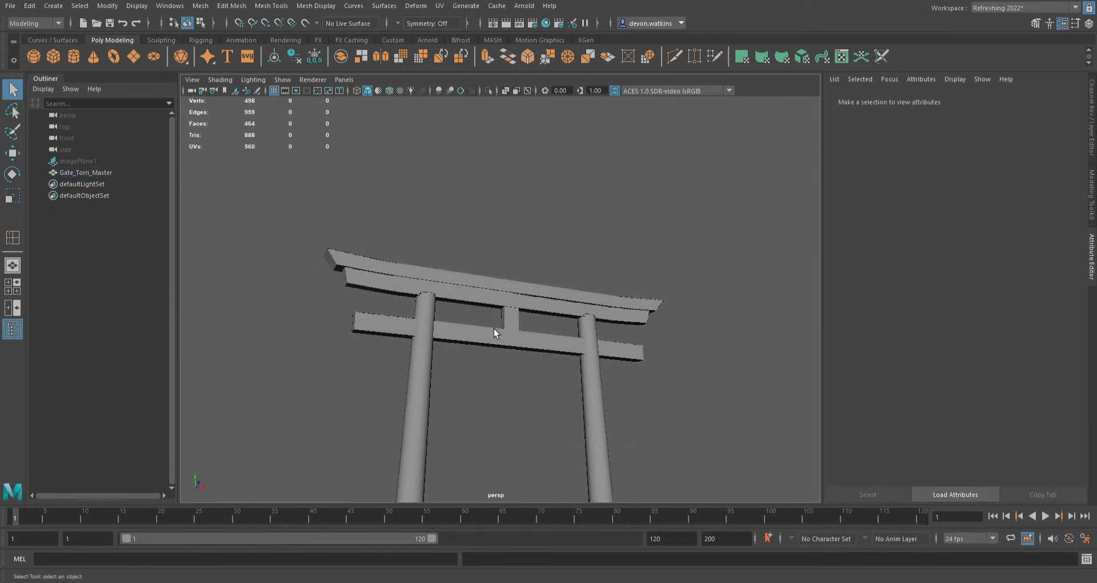
left_click_drag(494, 328, 590, 363, "alt")
scroll(482, 375, "up", 5)
left_click(537, 342)
scroll(532, 344, "up", 3)
scroll(590, 364, "down", 10)
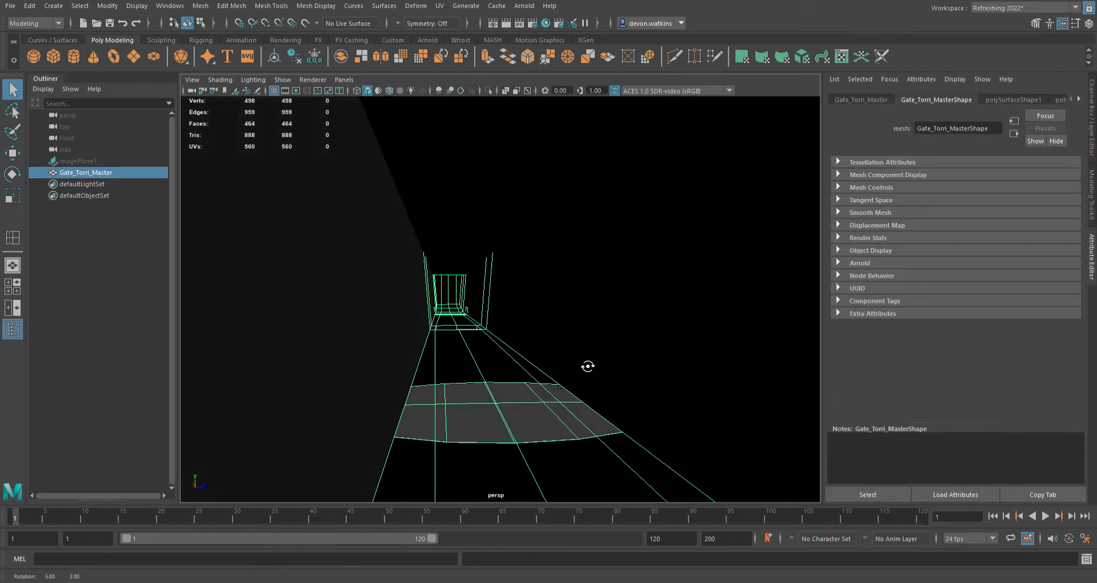
scroll(587, 363, "up", 10)
left_click_drag(588, 360, 526, 333, "alt")
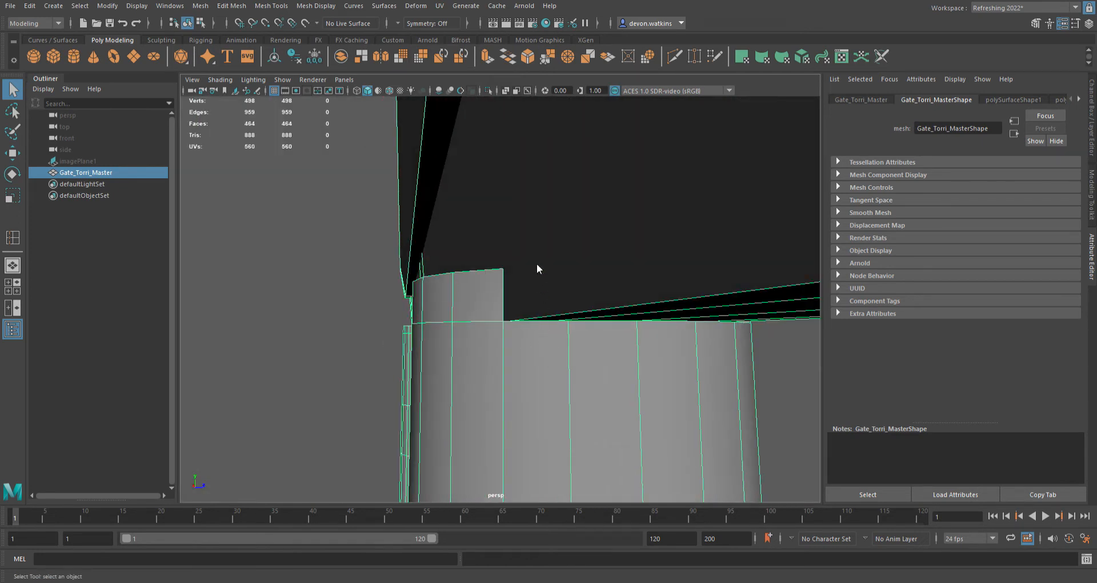
Step: Try to adjust the height of the notch rim edges on both sides of the pillar's top, below the upper beam
key("F10")
double_click(535, 329)
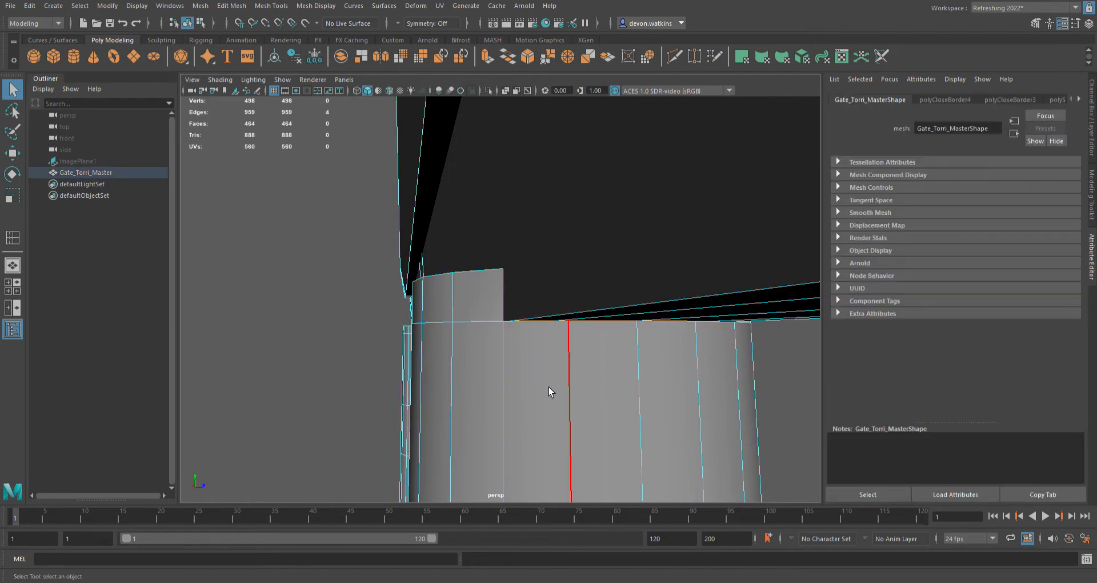
left_click_drag(480, 387, 587, 378, "alt")
middle_click_drag(588, 377, 271, 358, "alt")
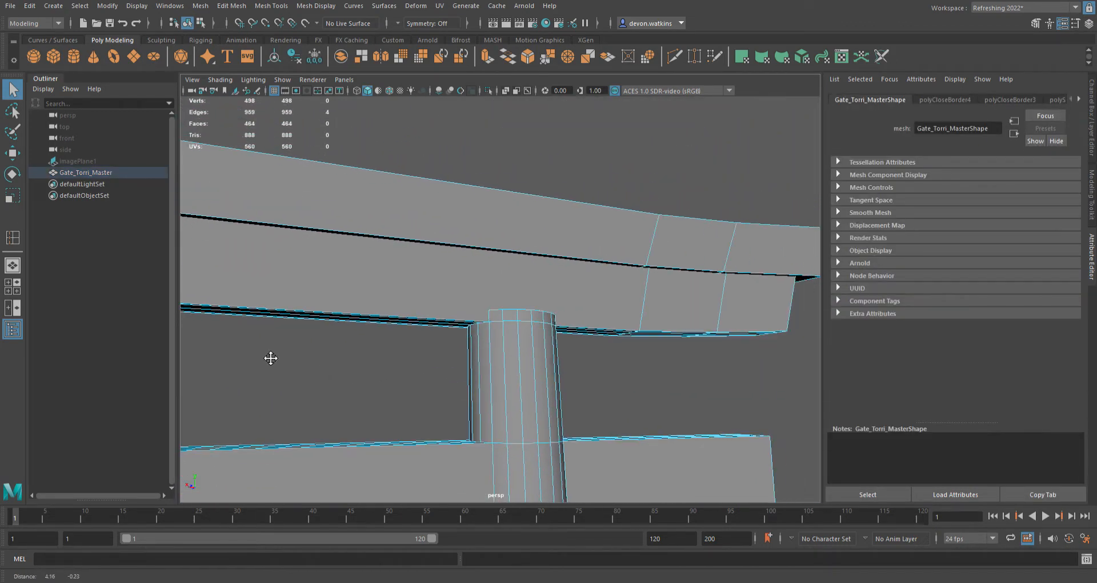
right_click_drag(270, 358, 457, 391, "alt")
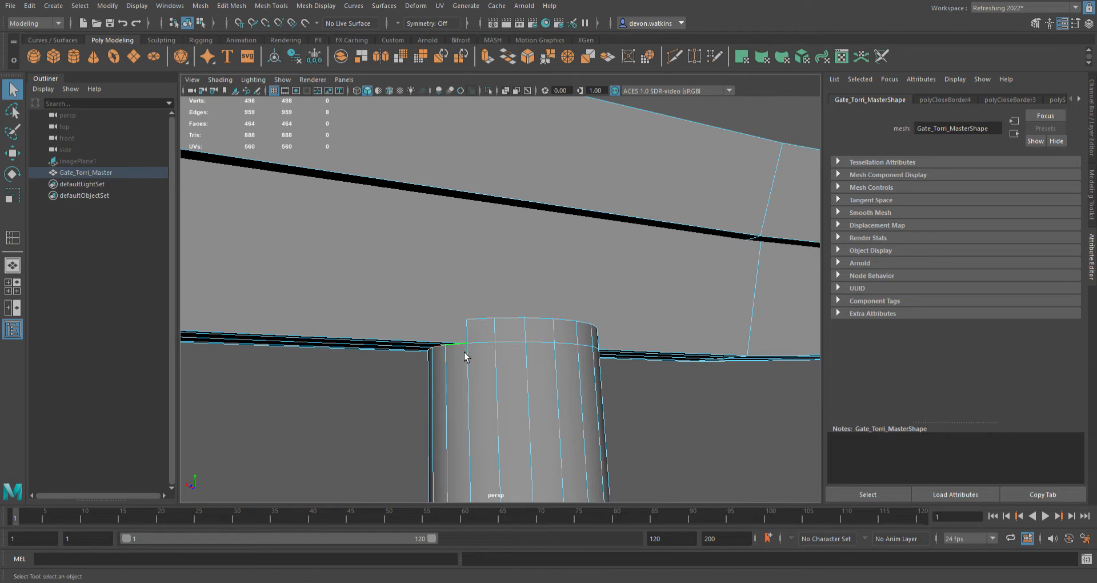
key("w")
left_click_drag(521, 299, 522, 301)
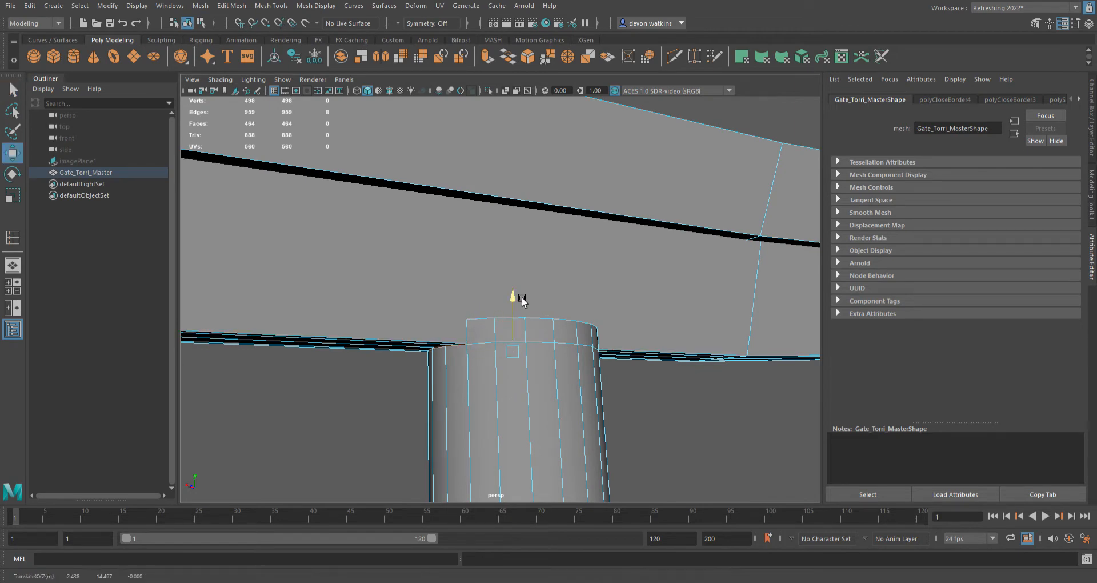
mouse_move(463, 412)
left_mouse_down("alt")
mouse_move(536, 436)
mouse_move(367, 421)
mouse_move(453, 411)
left_mouse_up("alt")
left_click_drag(594, 370, 550, 389, "alt")
right_click_drag(550, 389, 501, 377, "alt")
left_click_drag(468, 369, 768, 372, "alt")
middle_click_drag(769, 371, 577, 369, "alt")
key("ctrl+z")
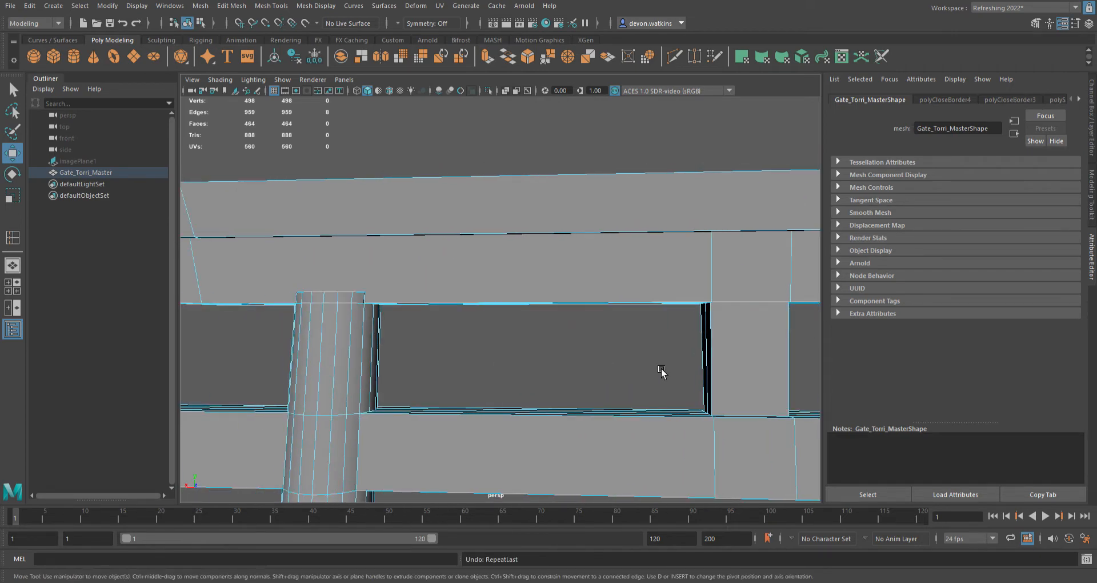
Step: Check from below and from the front how the pillars fit against the upper and lower beams
middle_click_drag(700, 370, 500, 372, "alt")
left_click_drag(556, 372, 507, 399, "alt")
scroll(476, 371, "up", 5)
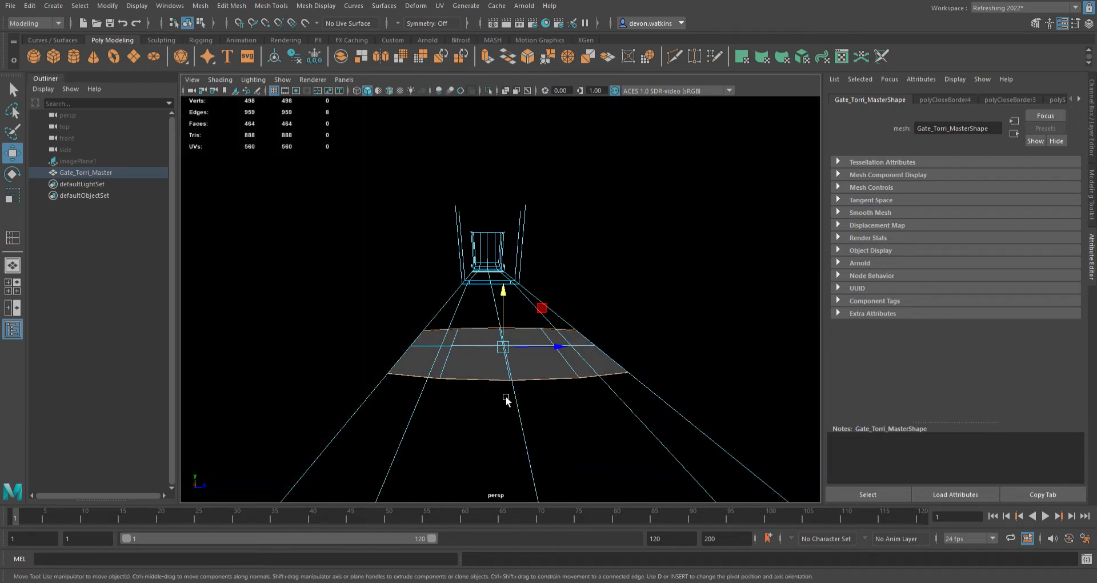
scroll(507, 398, "down", 6)
left_click_drag(450, 379, 565, 338, "alt")
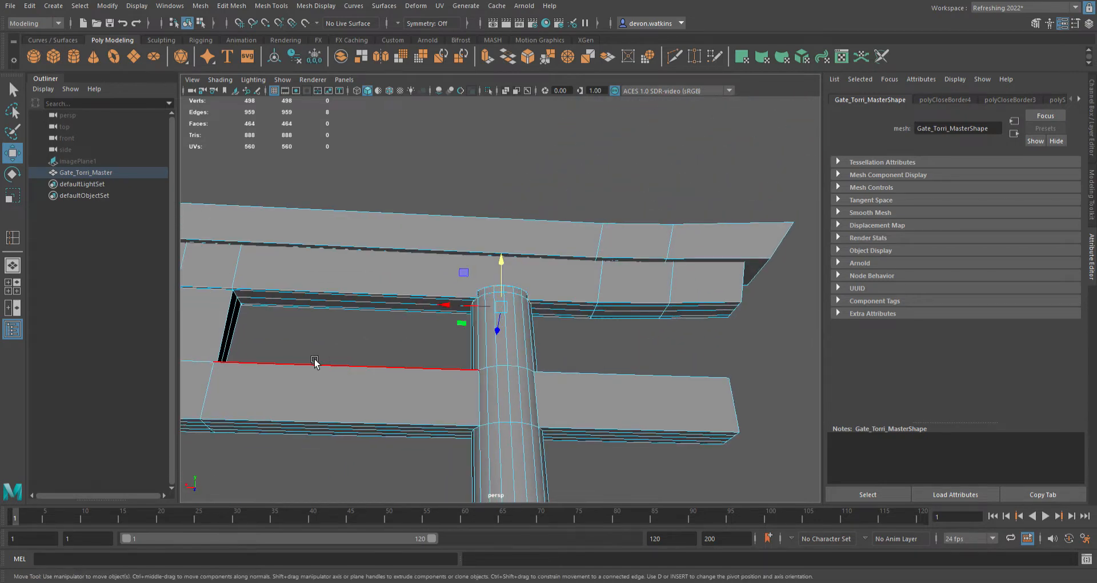
middle_click_drag(314, 361, 558, 362, "alt")
scroll(556, 330, "down", 3)
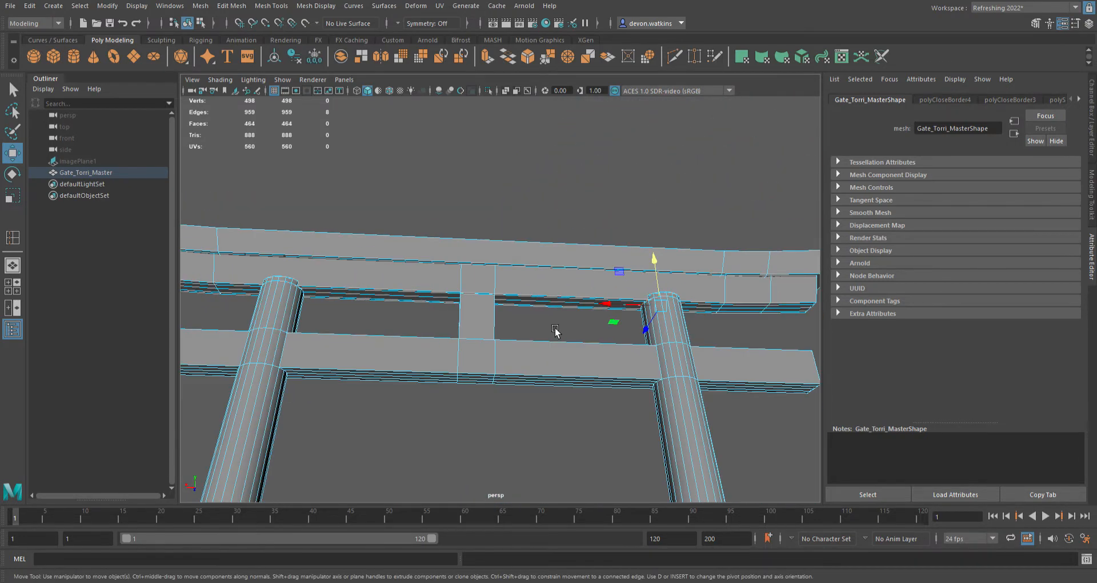
scroll(555, 330, "down", 5)
left_click_drag(555, 330, 516, 338, "alt")
scroll(522, 360, "up", 3)
scroll(515, 352, "down", 5)
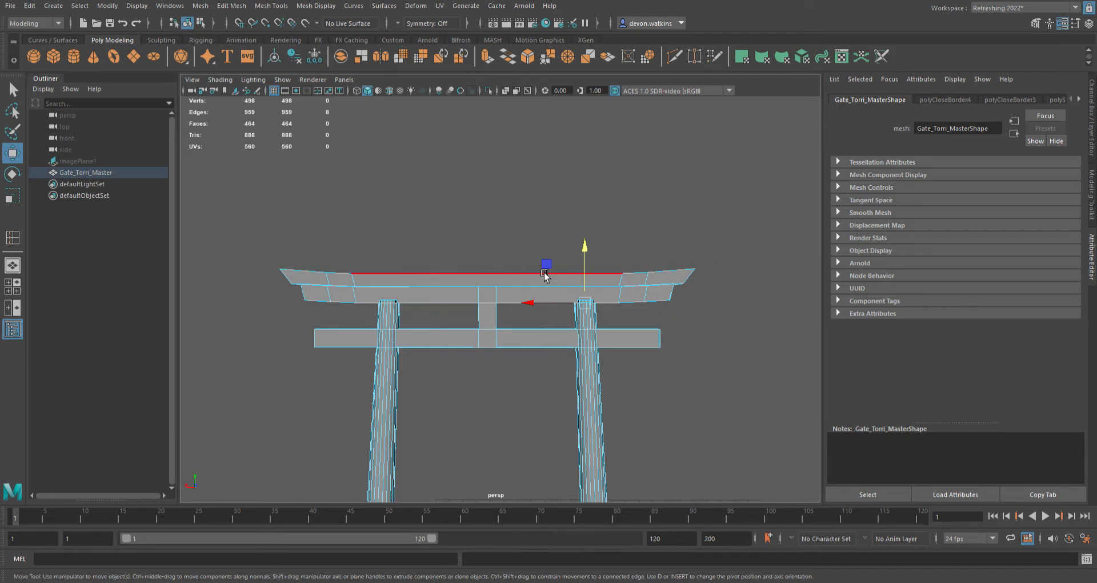
Step: Bevel the inner bend edge loop at the left end of the beam beneath the top beam with 2 segments and fraction 0.3
scroll(390, 330, "up", 3)
middle_click_drag(389, 330, 503, 322, "alt")
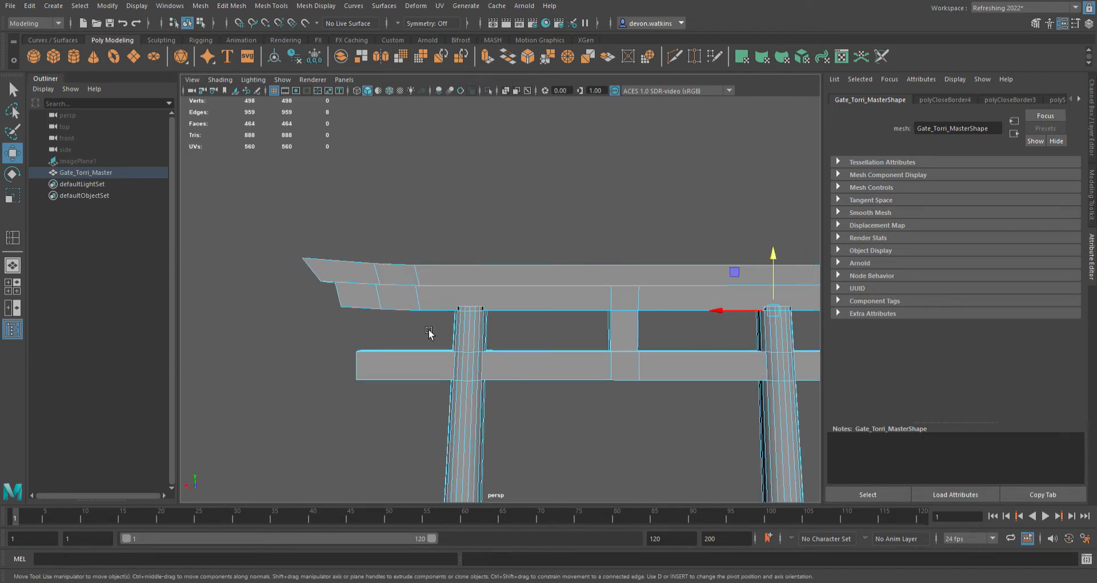
scroll(428, 325, "up", 3)
middle_click_drag(428, 326, 525, 344, "alt")
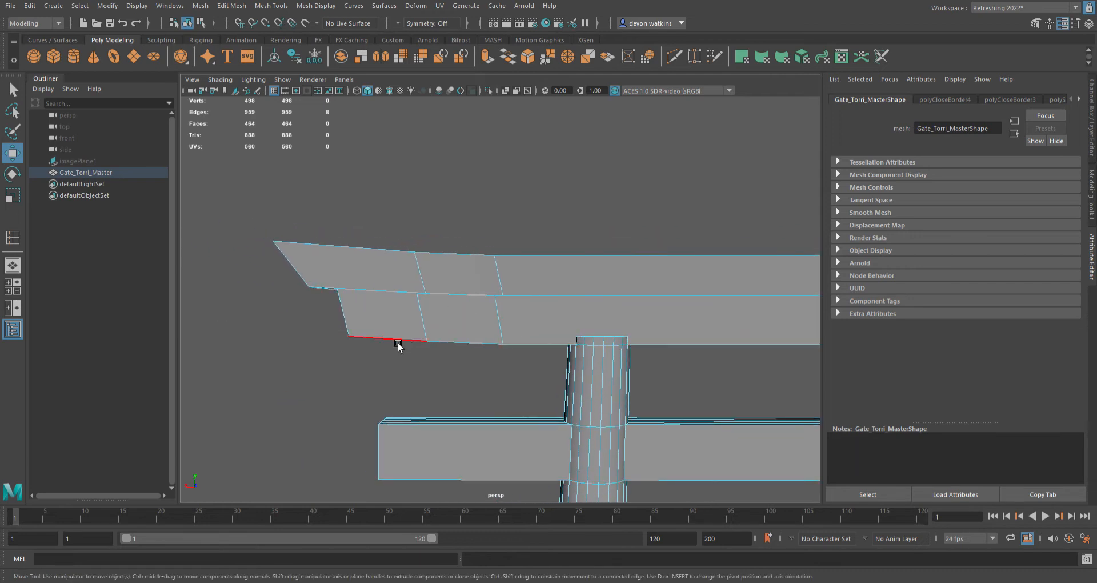
left_click_drag(471, 339, 472, 311, "alt")
double_click(503, 310)
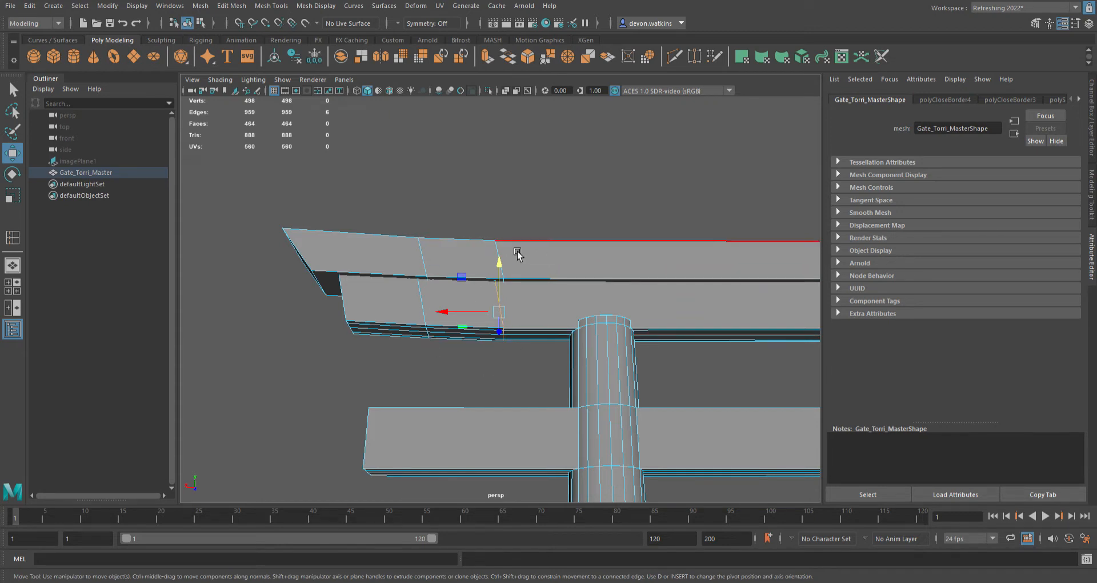
left_click(529, 57)
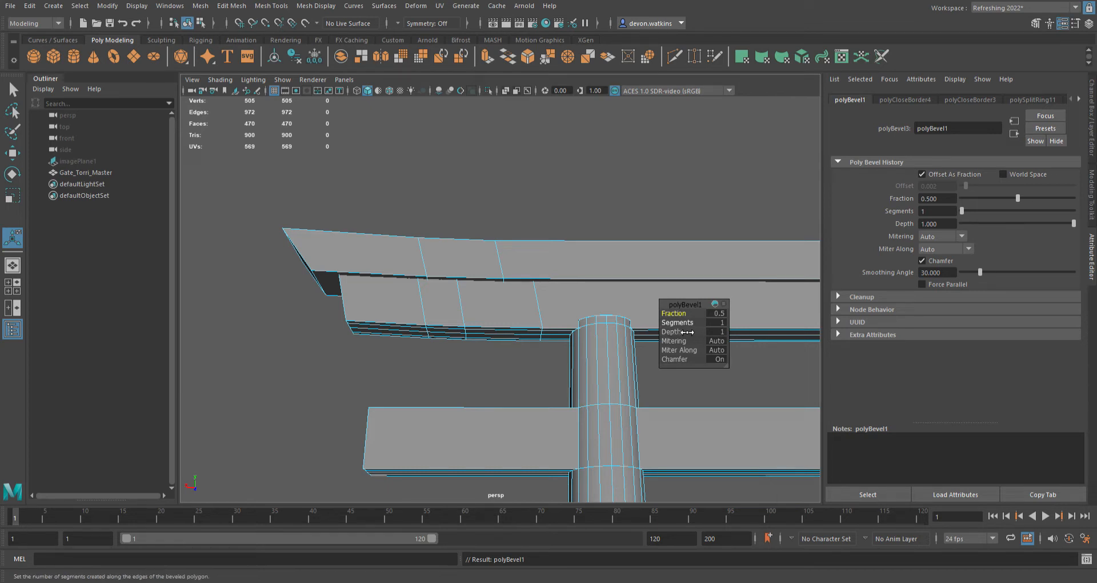
left_click(679, 322)
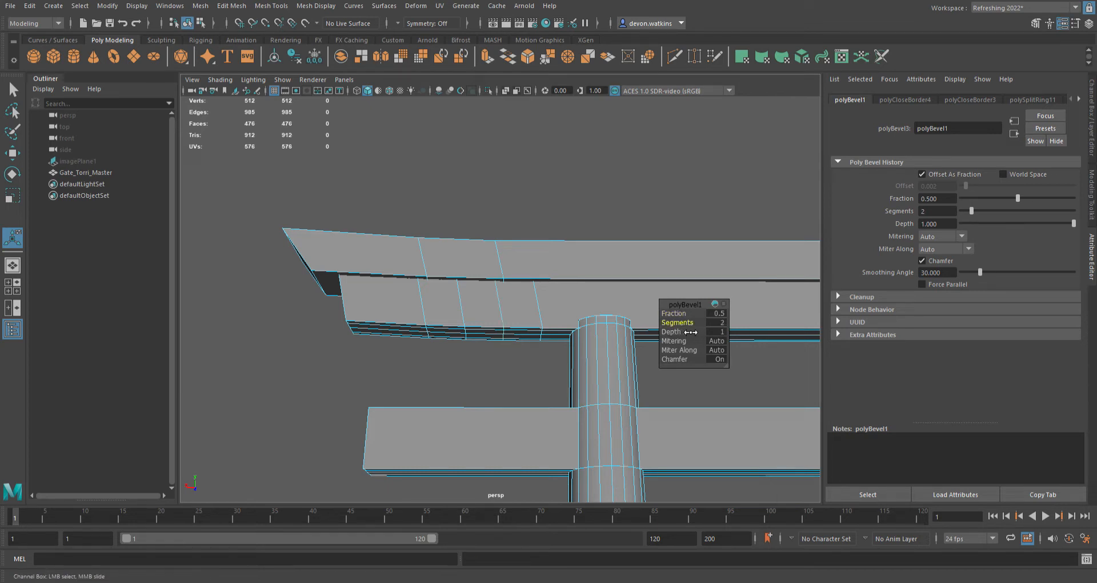
left_click(674, 313)
middle_click_drag(702, 324, 688, 323)
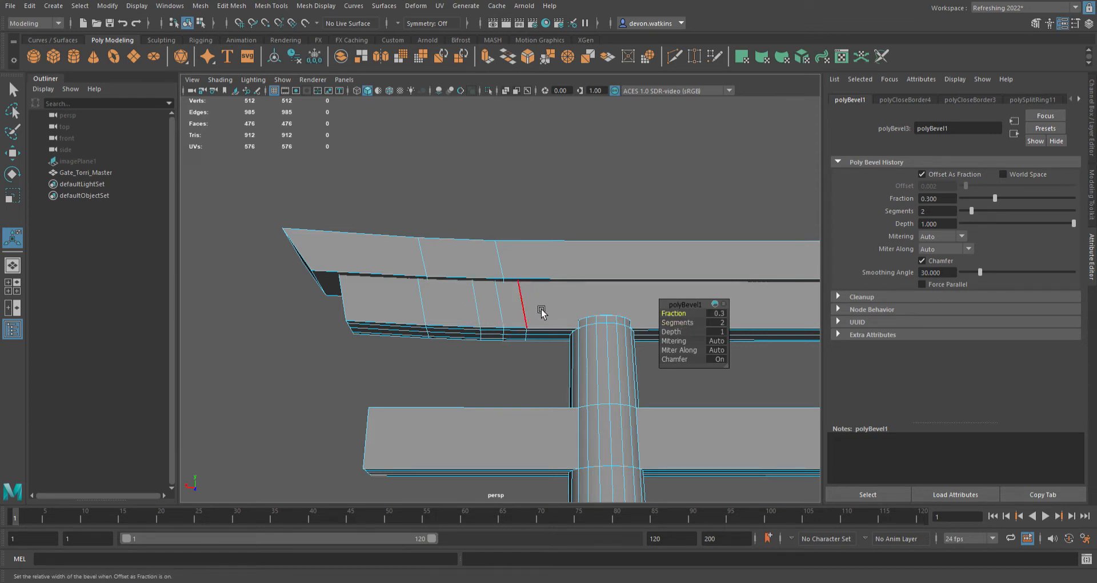
Step: Bevel both bend loops at the top beam's left end with 2 segments, using fraction 0.3 for the inner loop and 0.5 for the outer
mouse_move(541, 311)
left_mouse_down("alt")
mouse_move(543, 334)
mouse_move(546, 323)
left_mouse_up("alt")
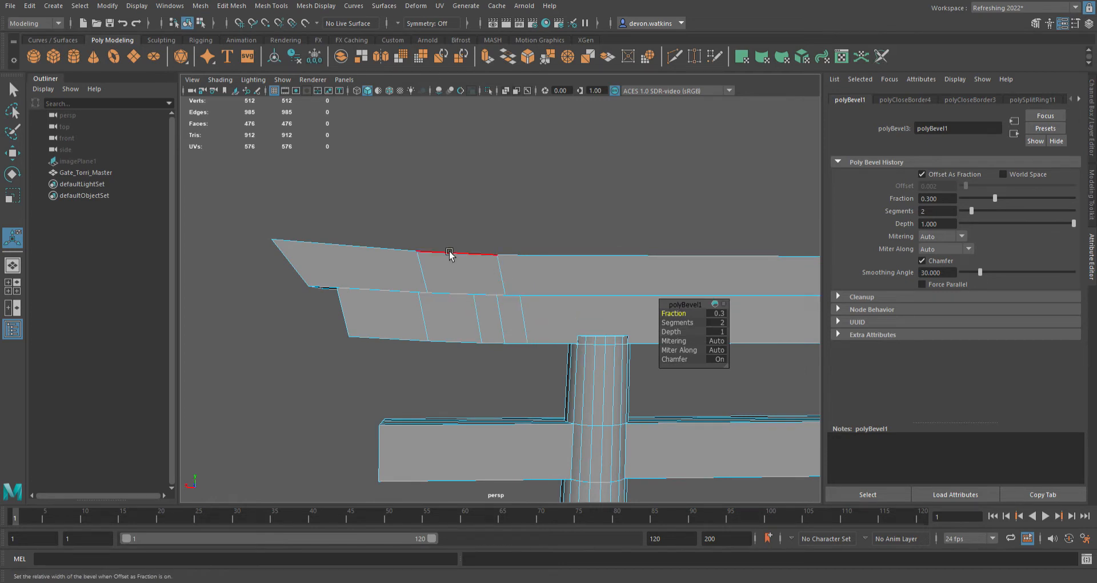
double_click(517, 279)
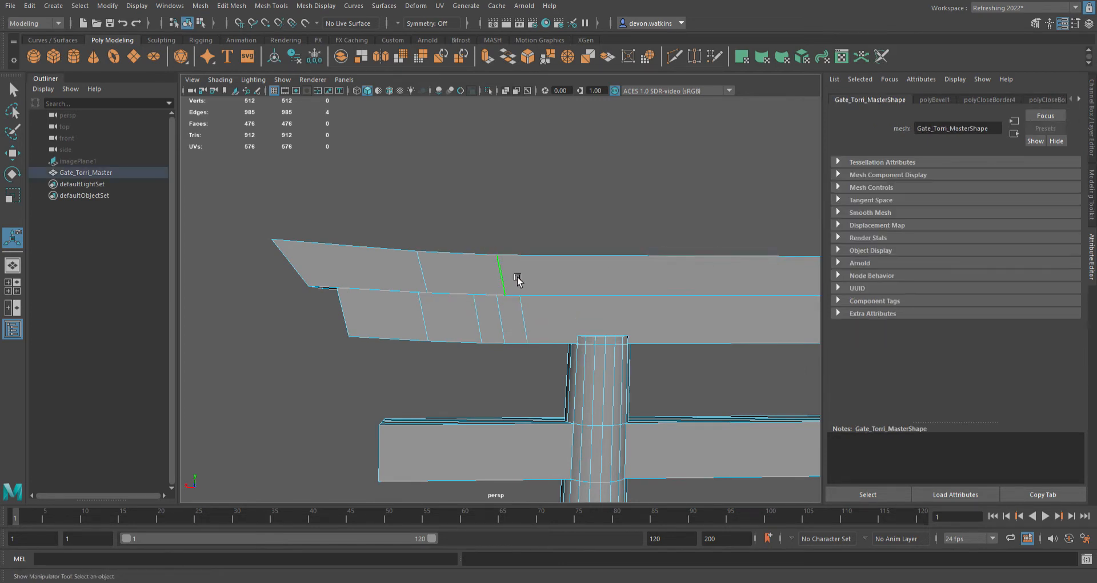
left_click(533, 62)
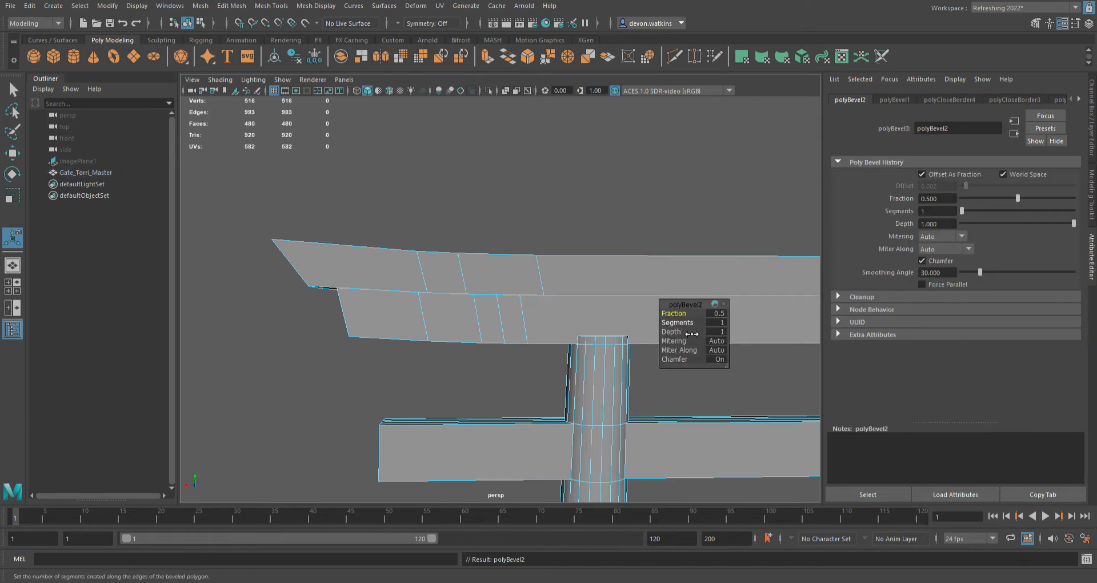
left_click_drag(684, 324, 683, 322)
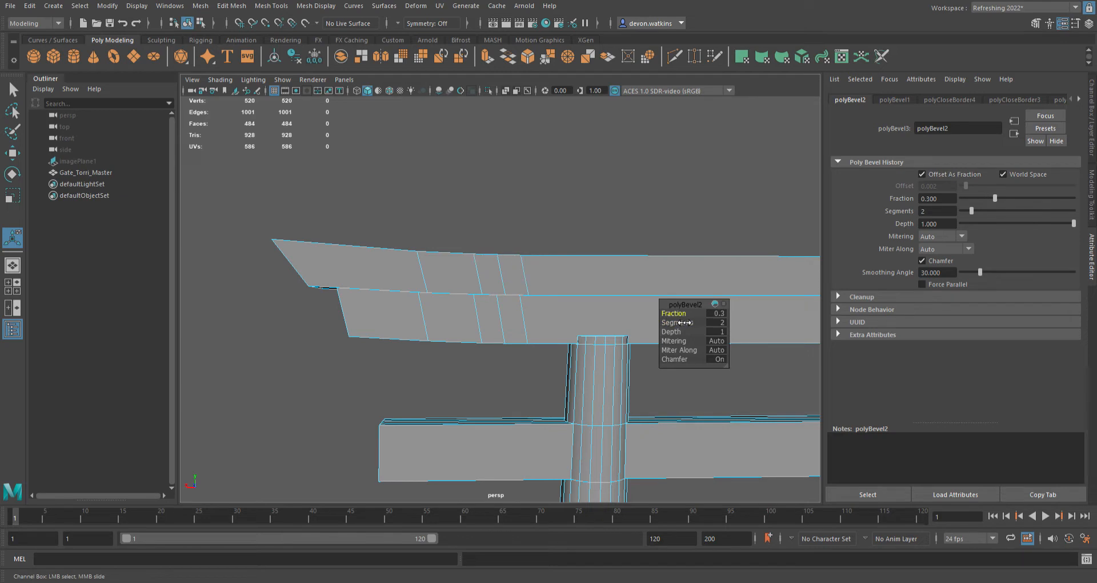
left_click(440, 281)
left_click(527, 56)
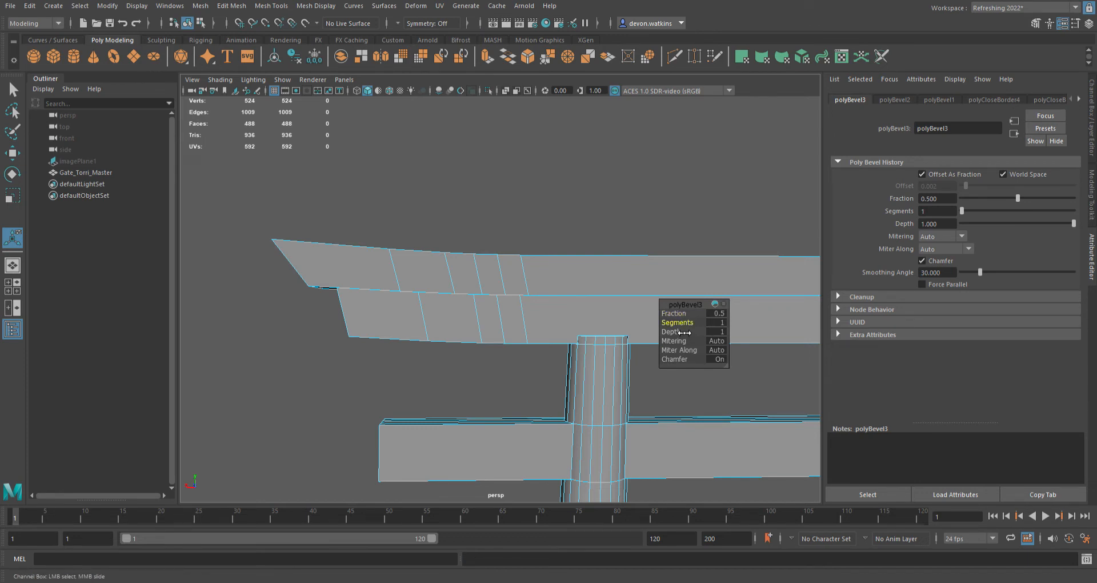
left_click_drag(676, 314, 682, 324)
Step: Bevel the outer bend loop at the left end of the beam beneath the top beam with 2 segments and fraction 0.5
left_click(436, 329)
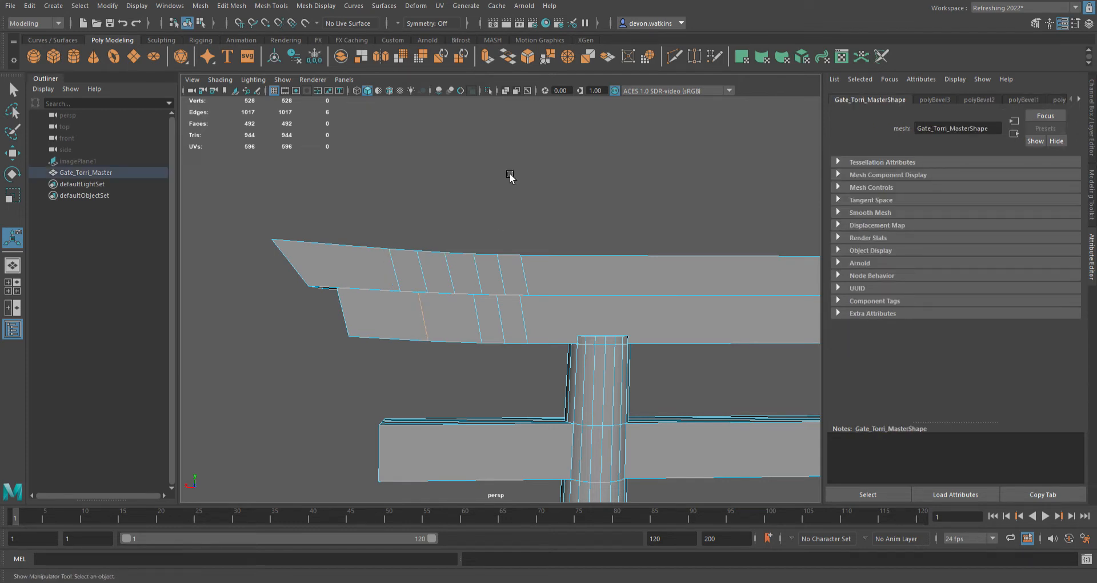
left_click(527, 56)
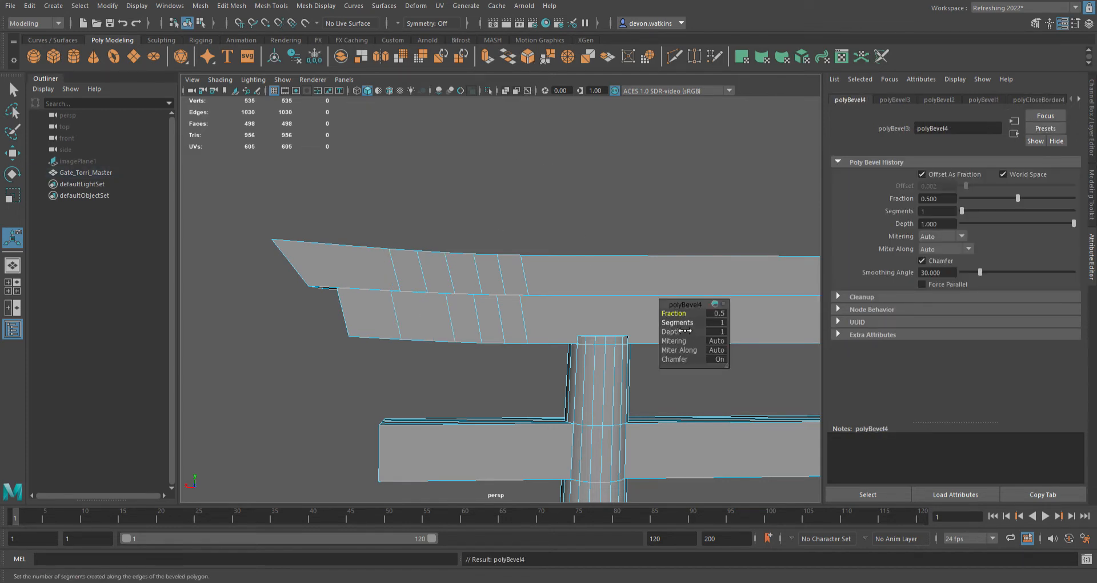
left_click(685, 330)
scroll(405, 327, "down", 5)
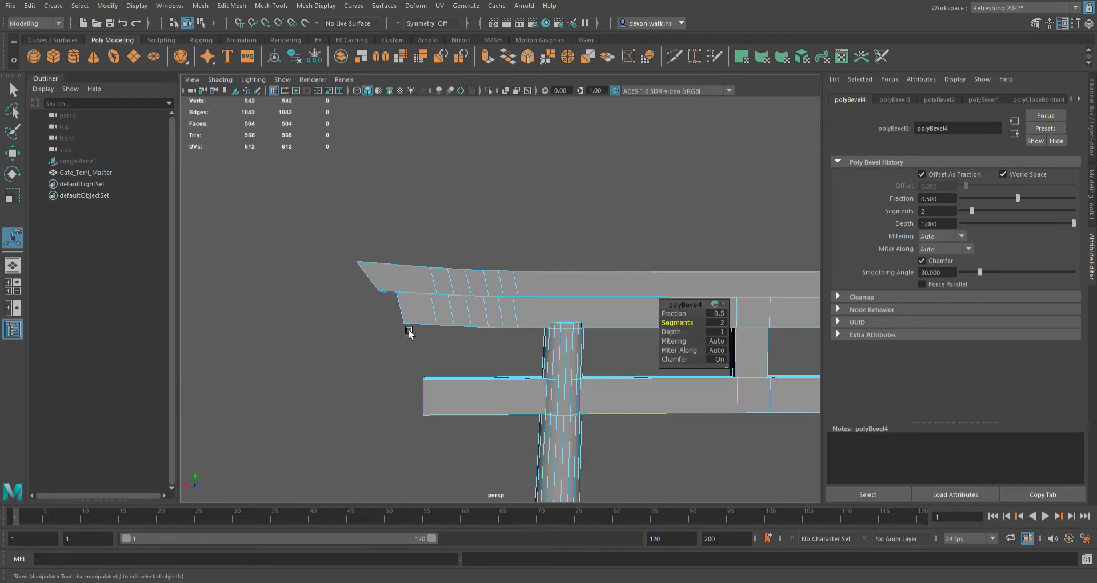
Step: Return to object mode, select the gate mesh and examine the bend loops at the right end of the two upper beams
left_click(606, 253)
middle_click_drag(606, 252, 464, 257, "alt")
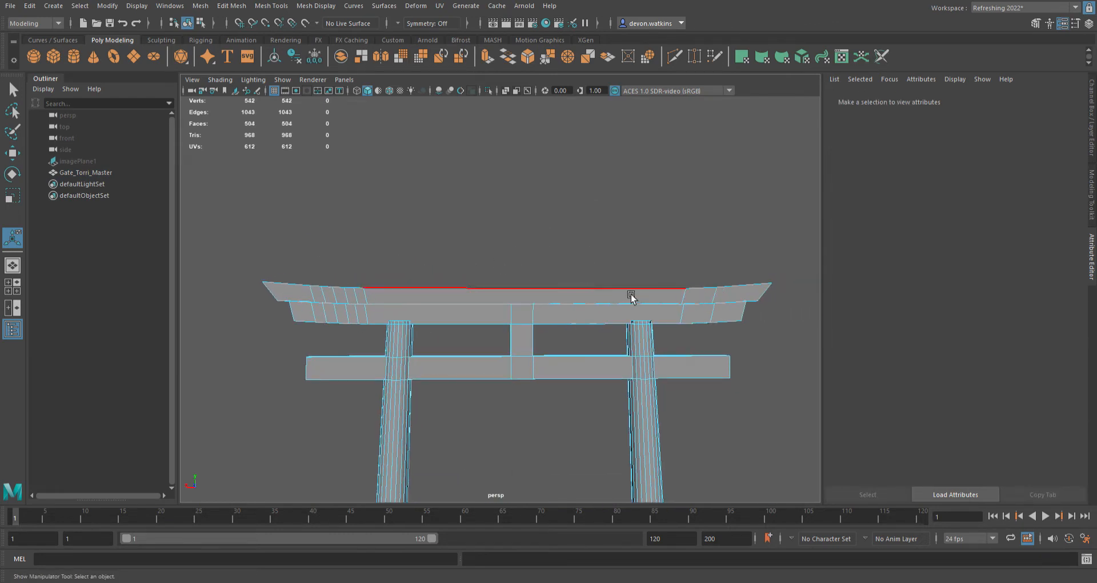
key("F8")
key("q")
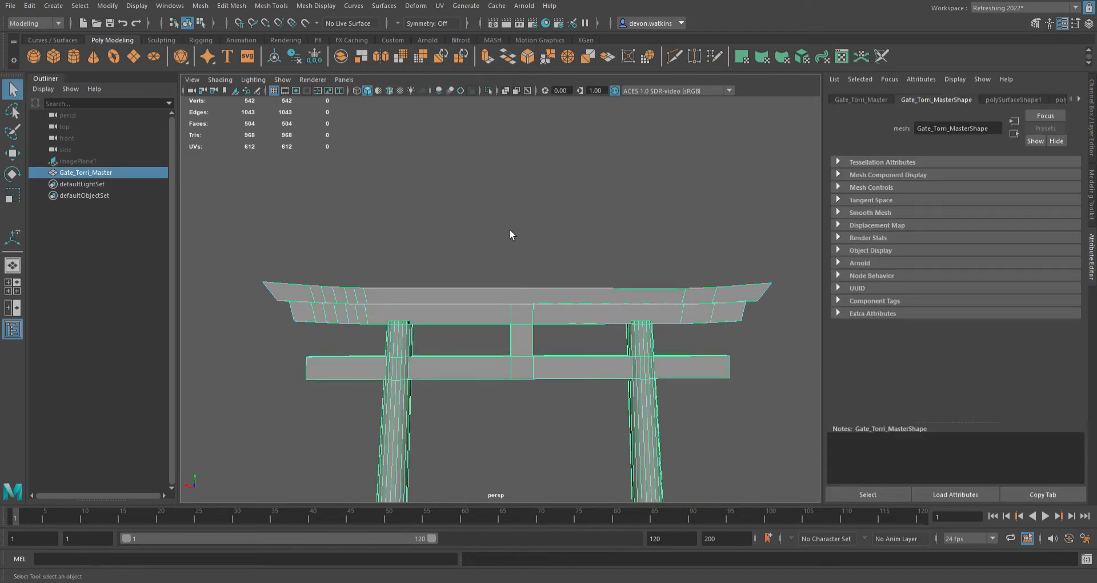
left_click(510, 230)
left_click(499, 327)
scroll(426, 321, "up", 8)
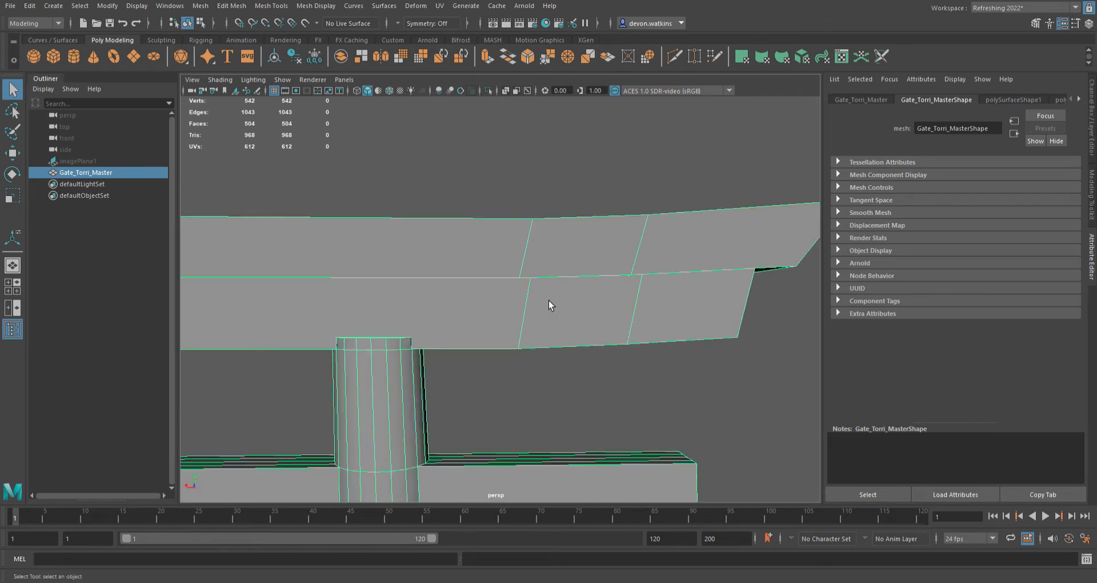
scroll(561, 282, "up", 2)
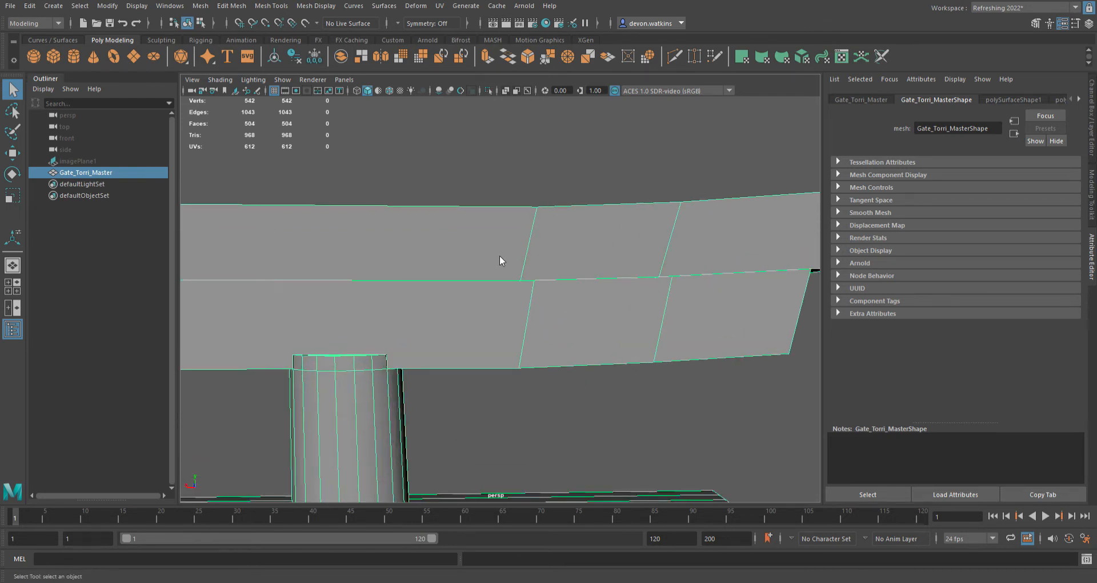
Step: Bevel the inner bend edge loop at the top beam's right end with 2 segments and fraction 0.3
key("F10")
left_click(530, 244)
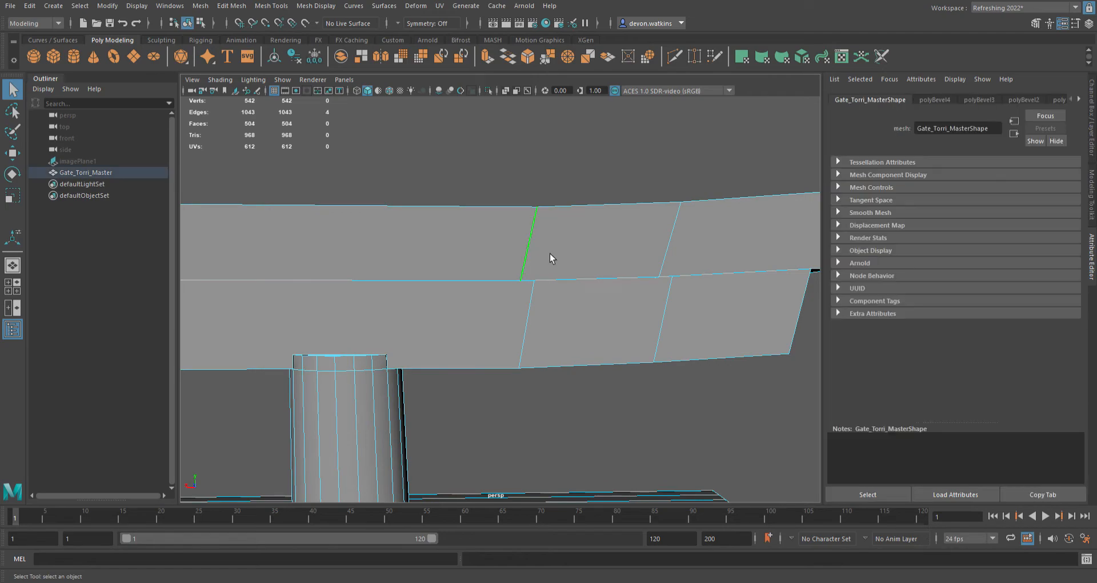
key("4")
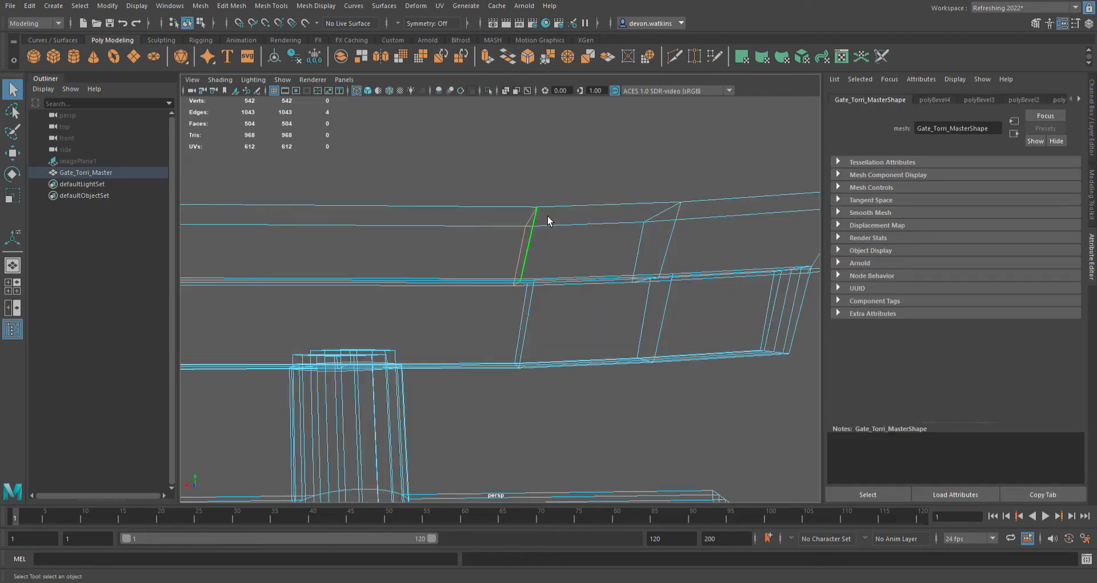
left_click_drag(461, 252, 553, 277, "alt")
key("5")
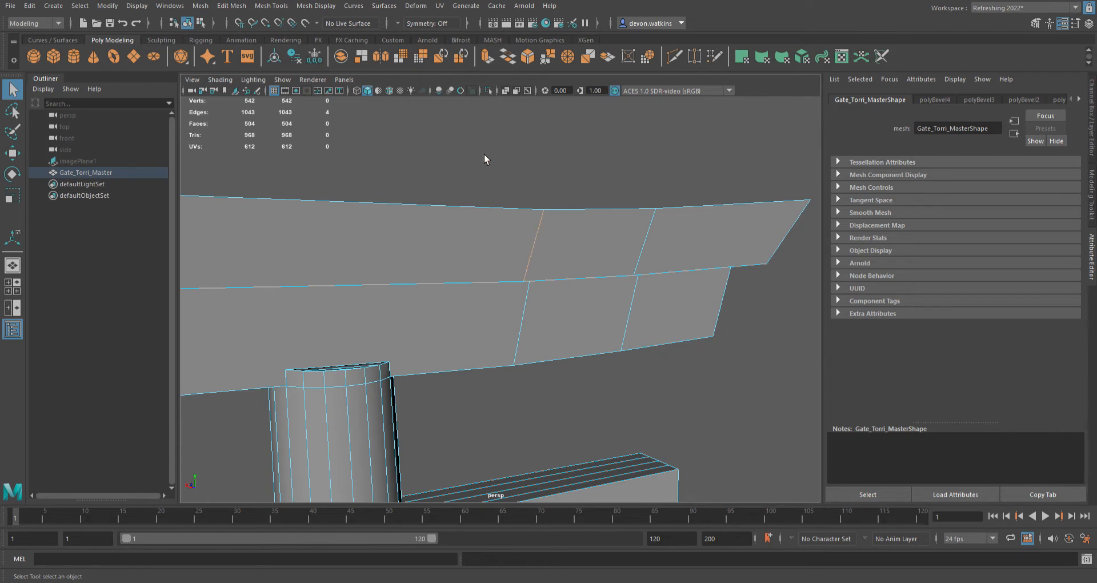
left_click(537, 63)
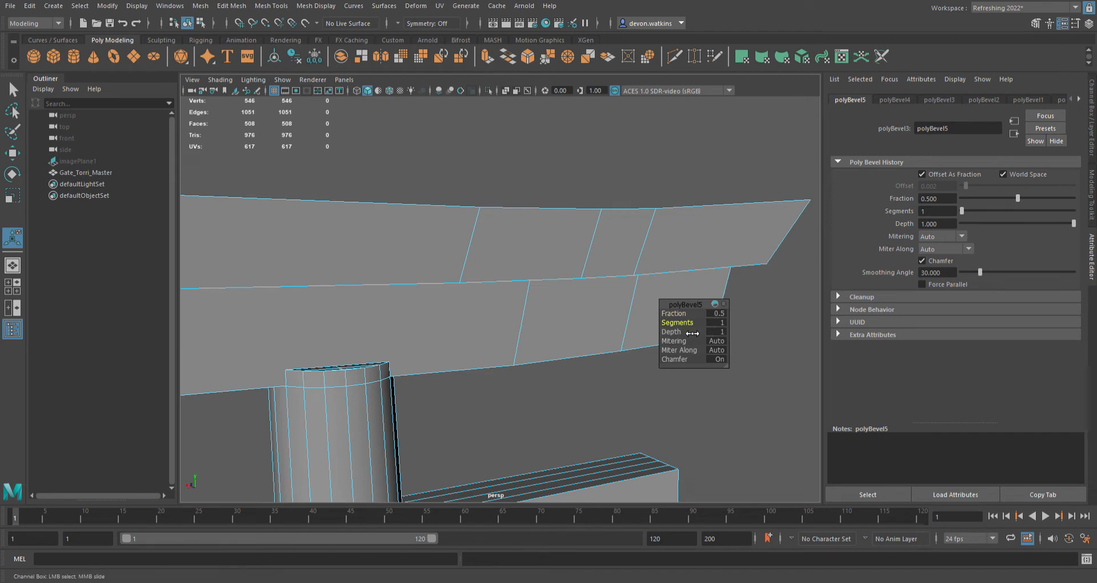
left_click_drag(689, 334, 694, 334)
left_click_drag(577, 317, 526, 314, "alt")
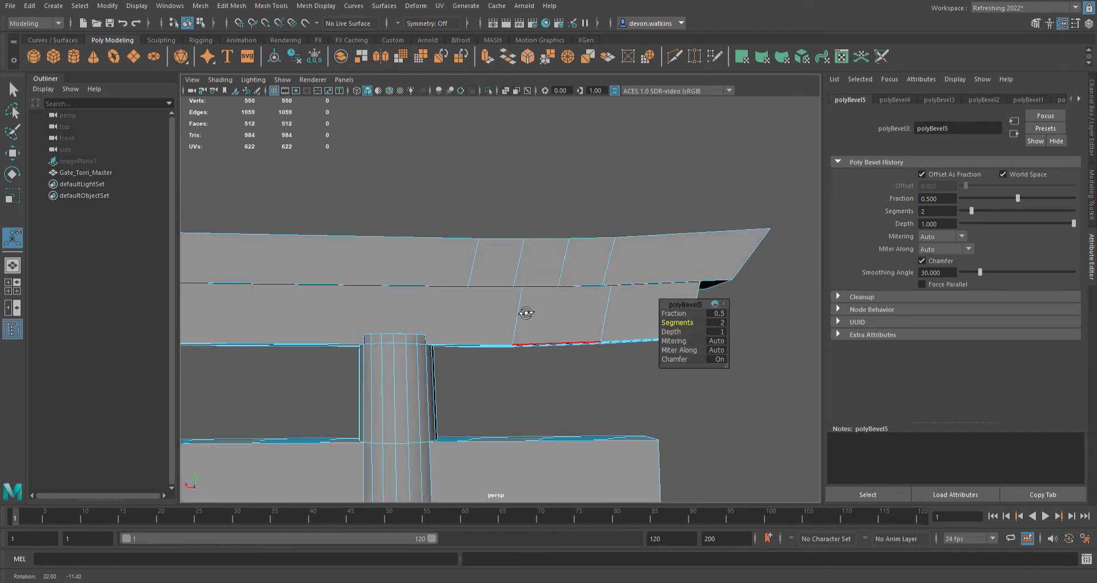
left_click_drag(688, 316, 680, 324)
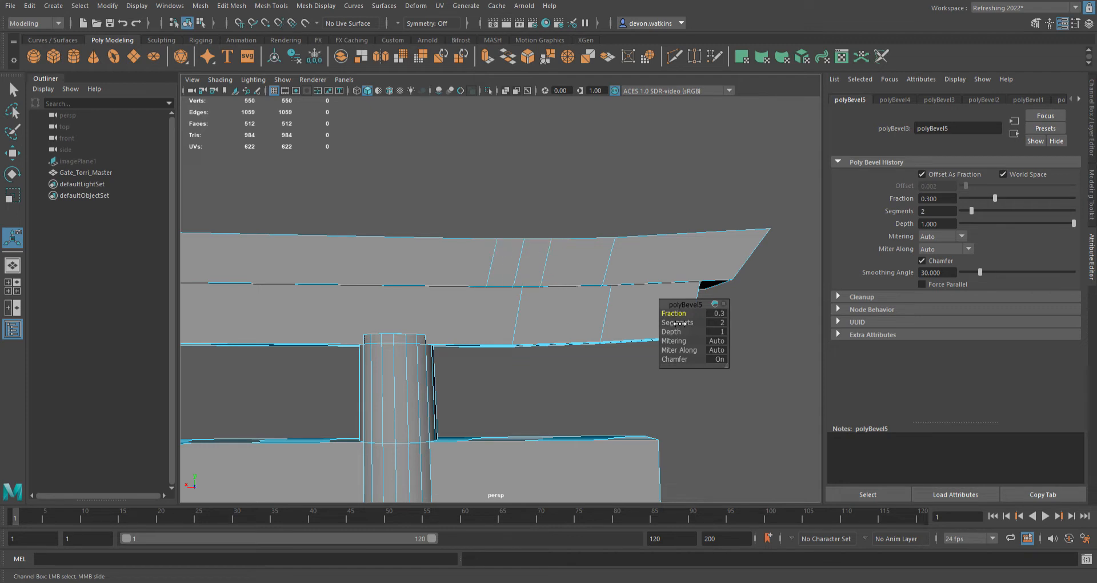
Step: Bevel the outer bend edge loop at the top beam's right end with 2 segments and fraction 0.5
double_click(617, 262)
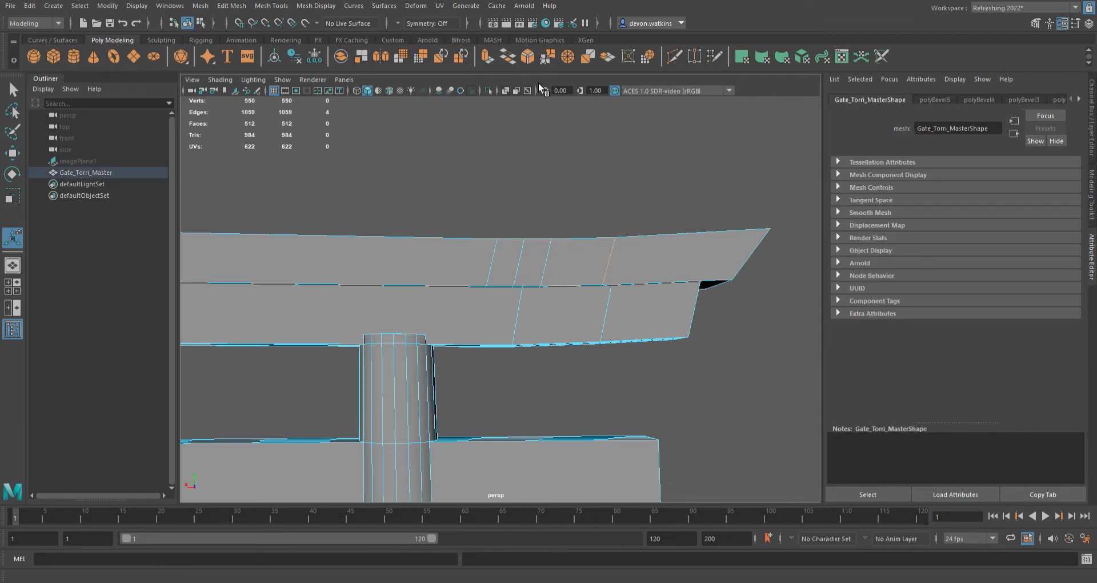
left_click(527, 56)
mouse_move(689, 325)
left_mouse_down()
mouse_move(698, 327)
mouse_move(683, 314)
mouse_move(690, 322)
left_mouse_up()
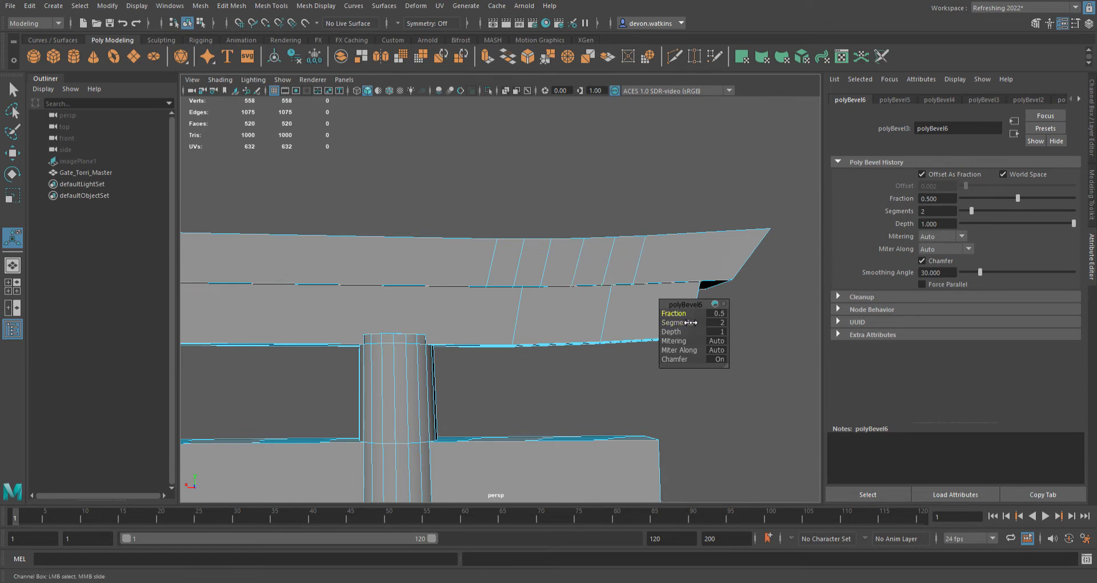
Step: Bevel both bend loops at the right end of the beam beneath with 2 segments, matching the spacing of the loops above
double_click(531, 313)
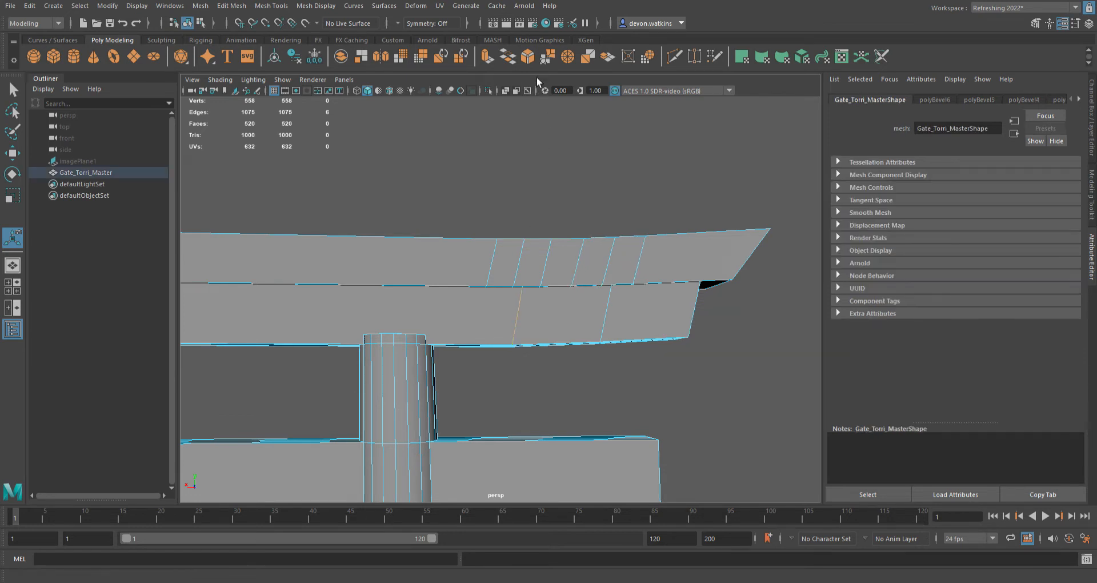
left_click(527, 56)
mouse_move(685, 323)
left_mouse_down()
mouse_move(683, 314)
mouse_move(684, 323)
left_mouse_up()
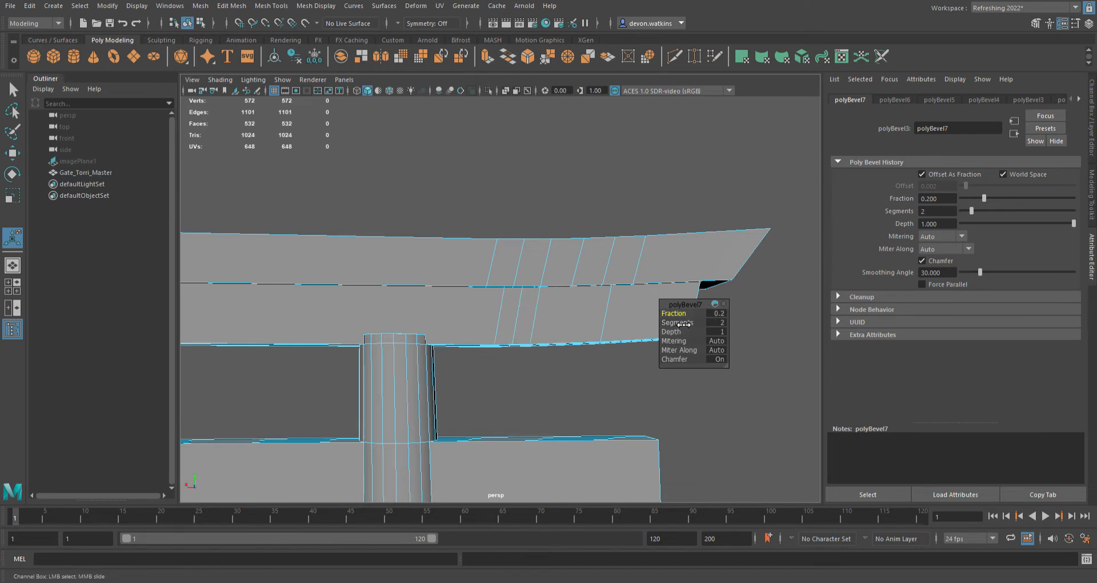
double_click(619, 303)
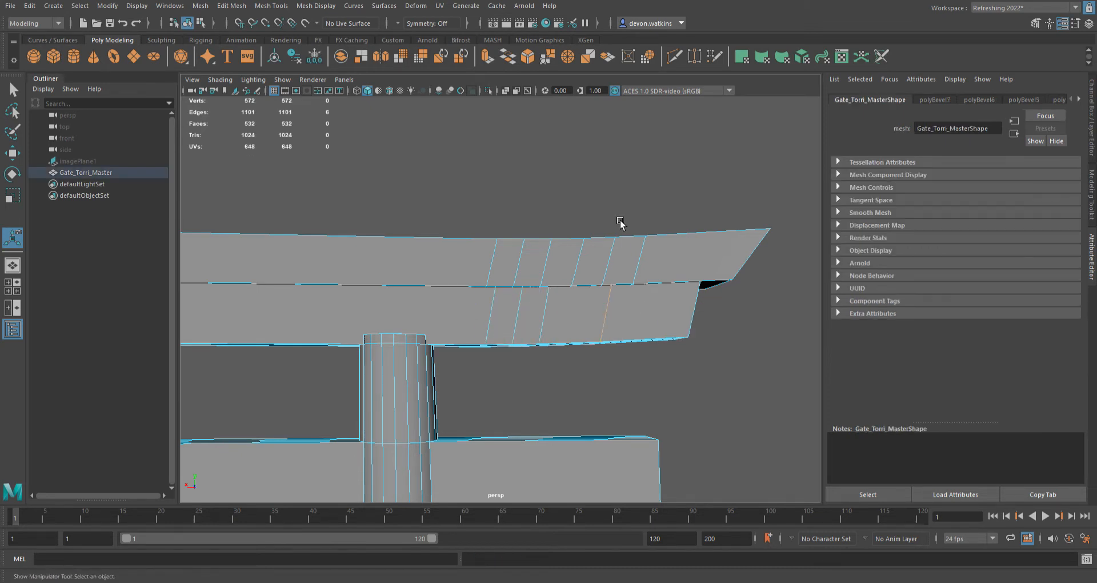
left_click(527, 56)
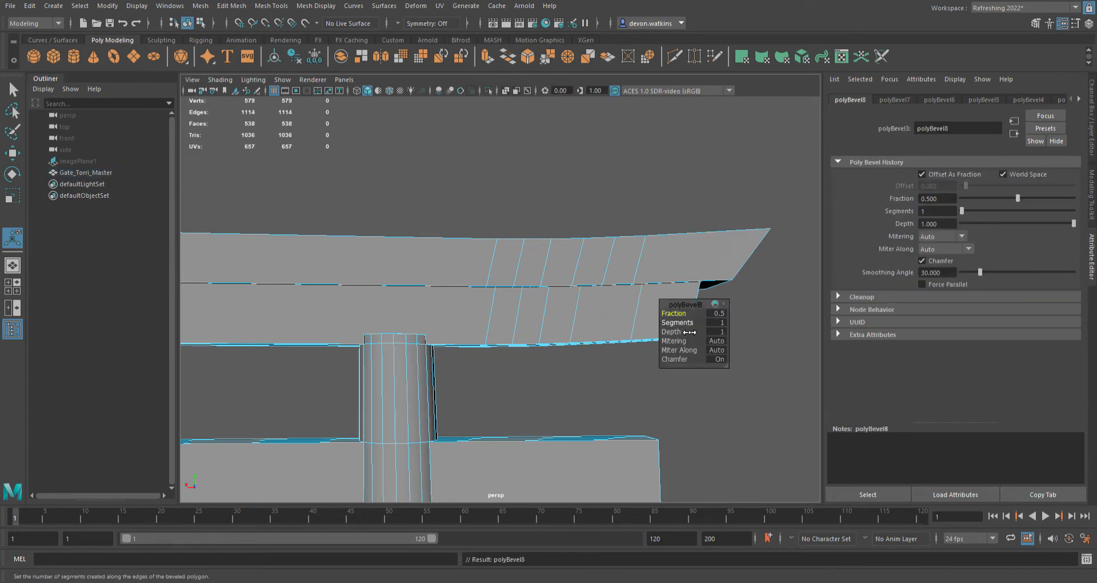
left_click_drag(680, 322, 696, 323)
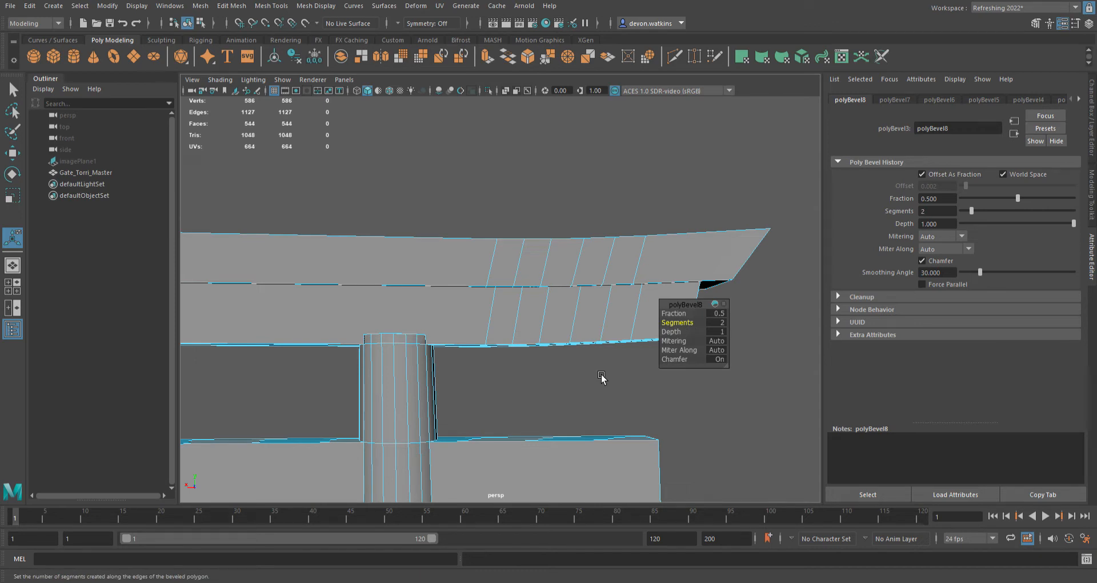
Step: Clear the selection and inspect the beveled bends at both beam ends and the complete gate
left_click(658, 198)
scroll(546, 263, "down", 4)
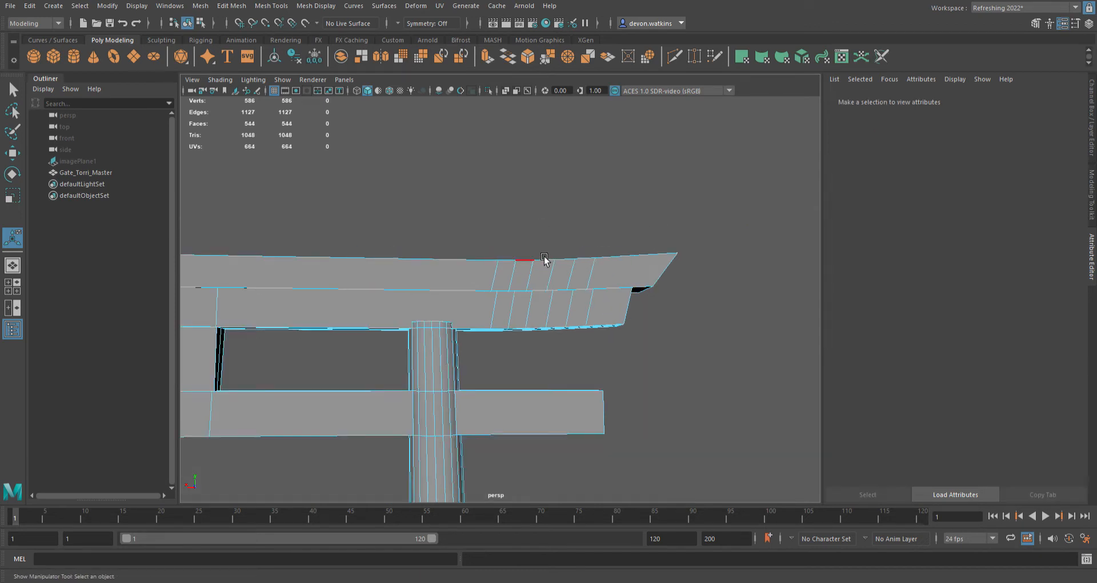
left_click_drag(579, 371, 563, 374, "alt")
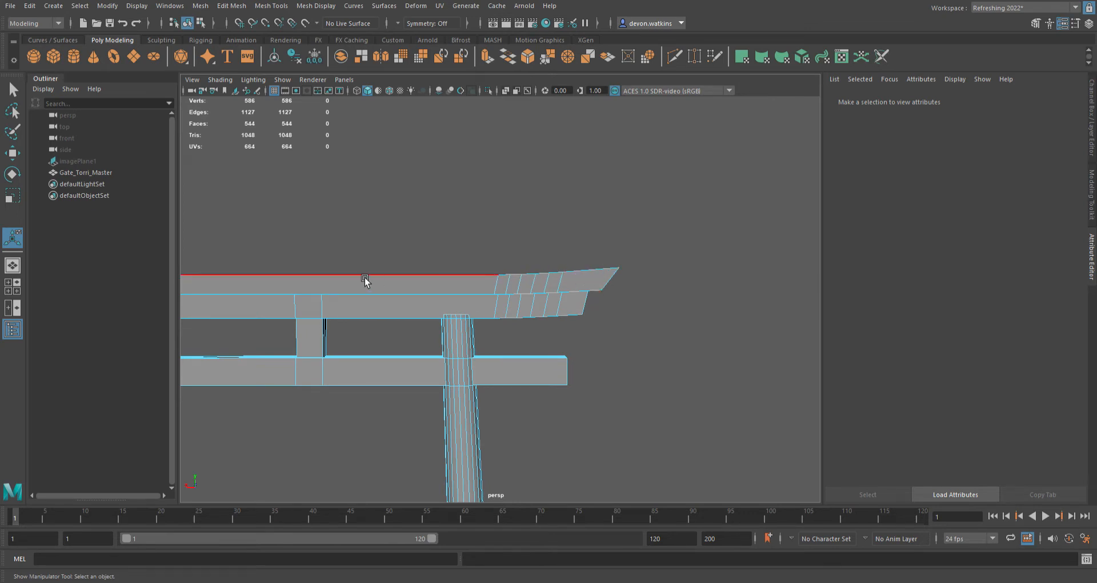
middle_click_drag(364, 280, 514, 279, "alt")
left_click_drag(512, 268, 512, 297, "alt")
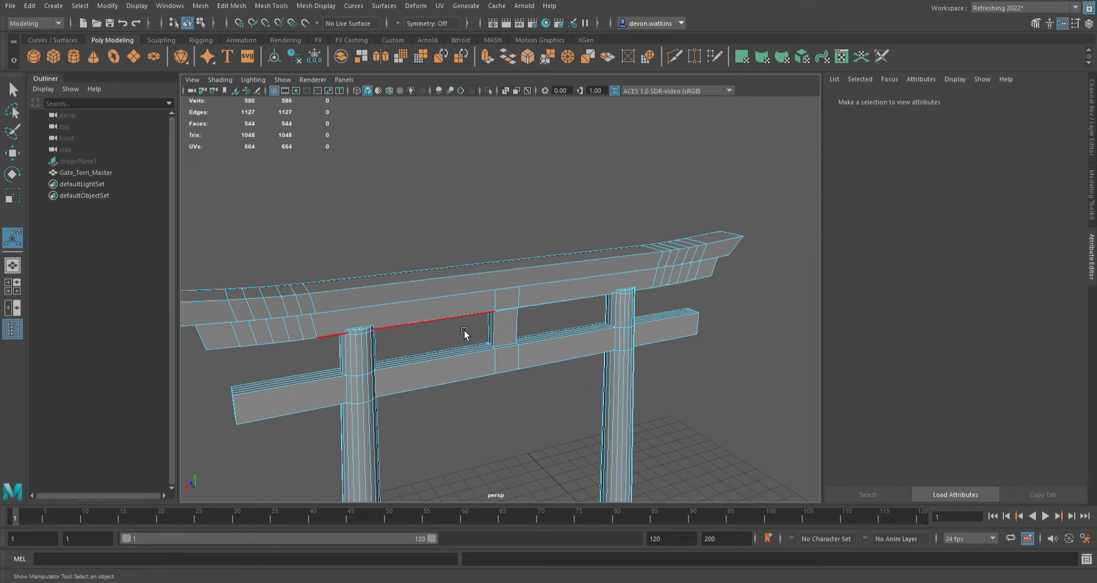
left_click_drag(499, 404, 562, 318, "alt")
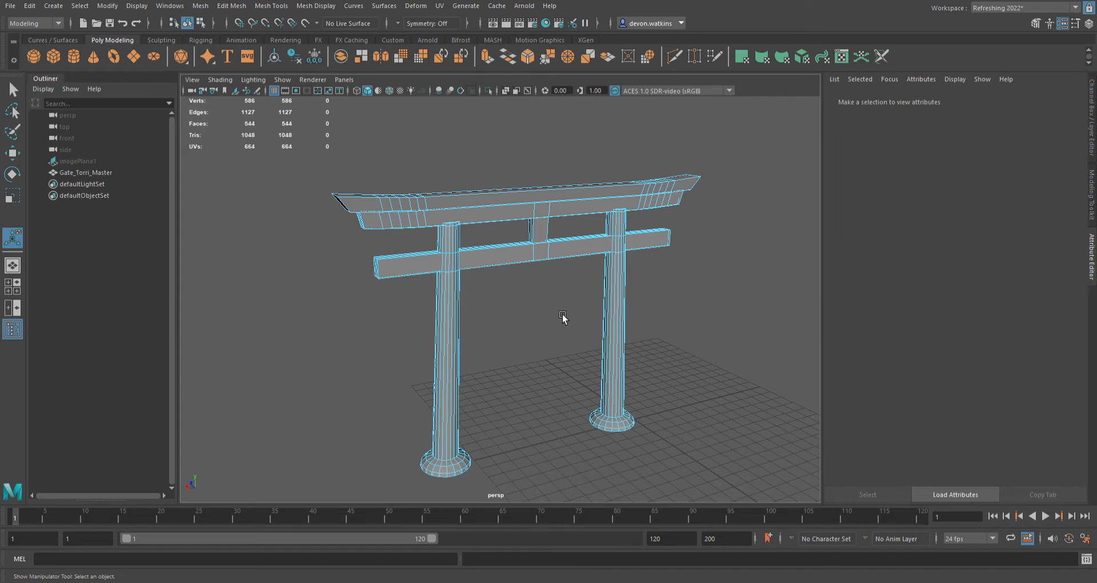
Step: Examine the unsmoothed gate from several angles, including the lower beam's end, the pillar bases and the beam bends
right_click_drag(320, 334, 397, 345, "alt")
left_click_drag(325, 340, 394, 225, "alt")
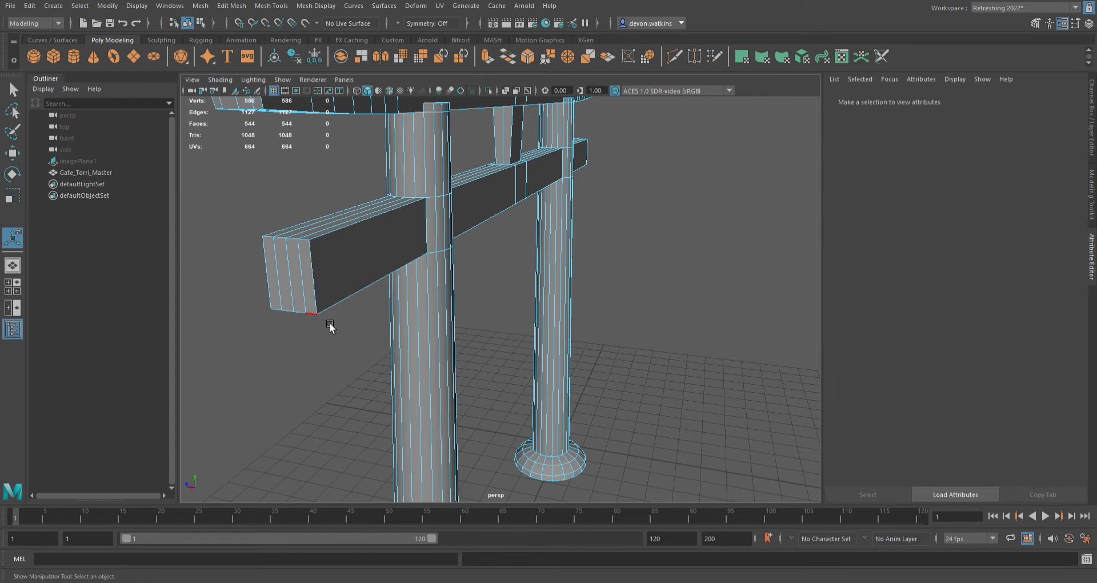
left_click_drag(480, 367, 506, 260, "alt")
left_click_drag(506, 305, 506, 286, "alt")
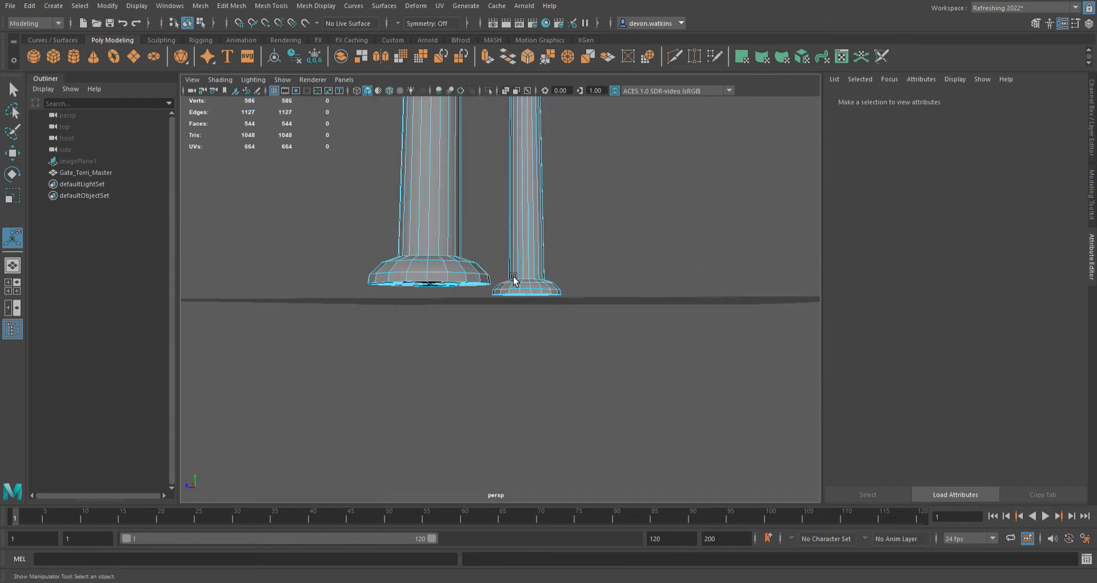
right_click_drag(514, 279, 517, 239, "alt")
middle_click_drag(517, 240, 464, 420, "alt")
left_click_drag(461, 308, 386, 310, "alt")
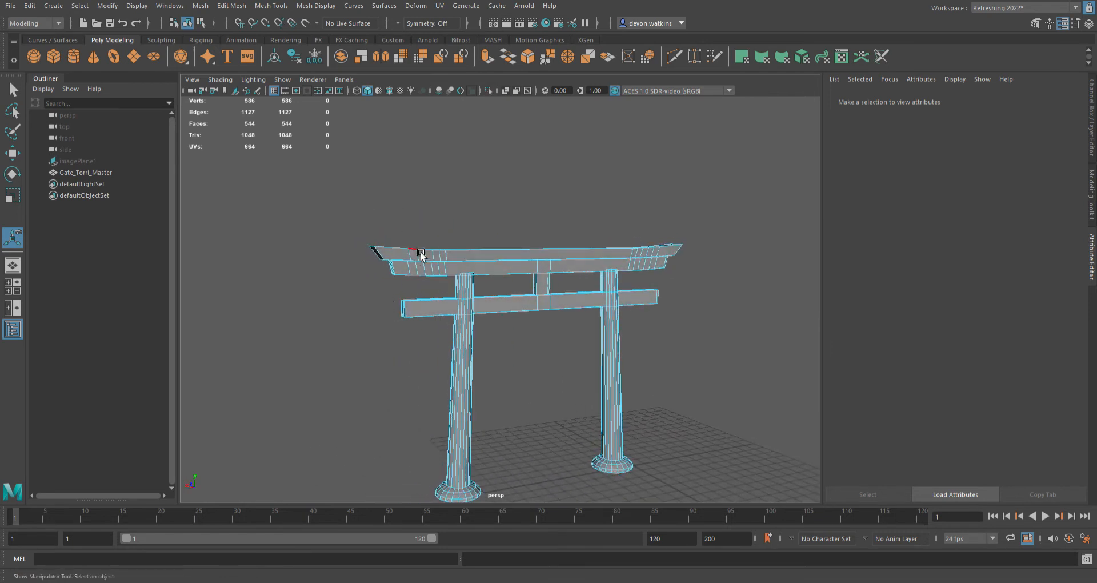
left_click_drag(477, 254, 470, 313, "alt")
right_click_drag(470, 314, 478, 354, "alt")
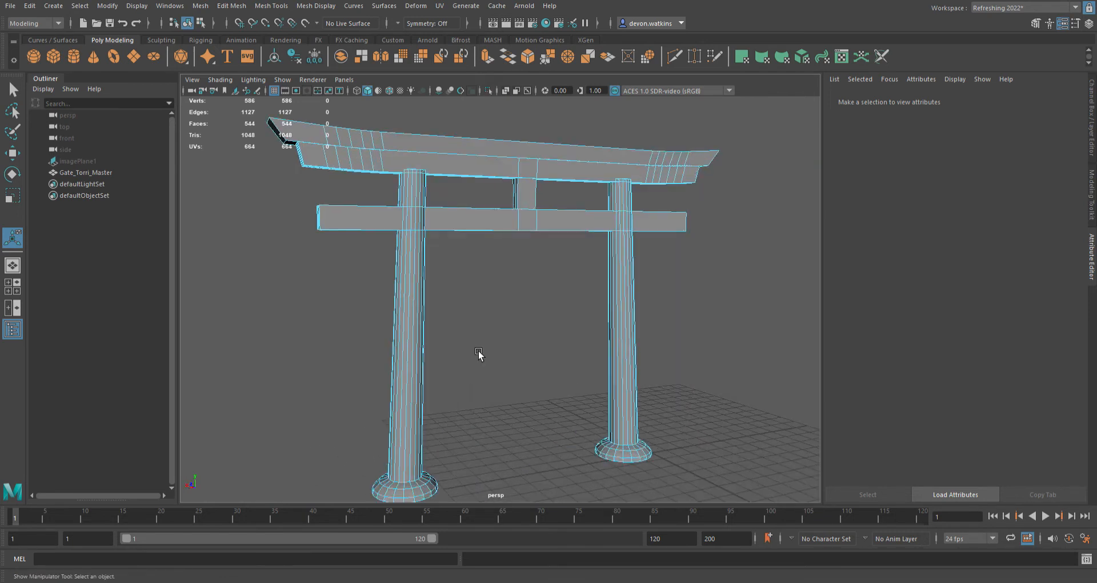
scroll(478, 352, "down", 2)
left_click_drag(478, 353, 484, 357, "alt")
middle_click_drag(484, 357, 512, 361, "alt")
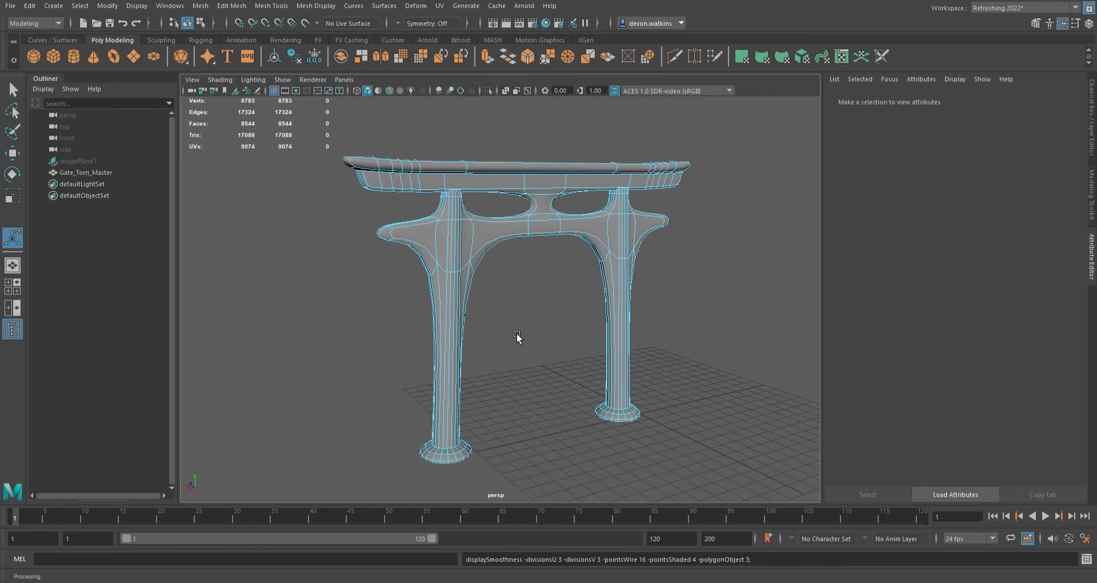
Step: Examine the smooth-previewed gate at the near pillar's base, the upper beams and the pillar-to-beam joints
middle_click_drag(524, 361, 545, 271, "alt")
scroll(529, 337, "up", 8)
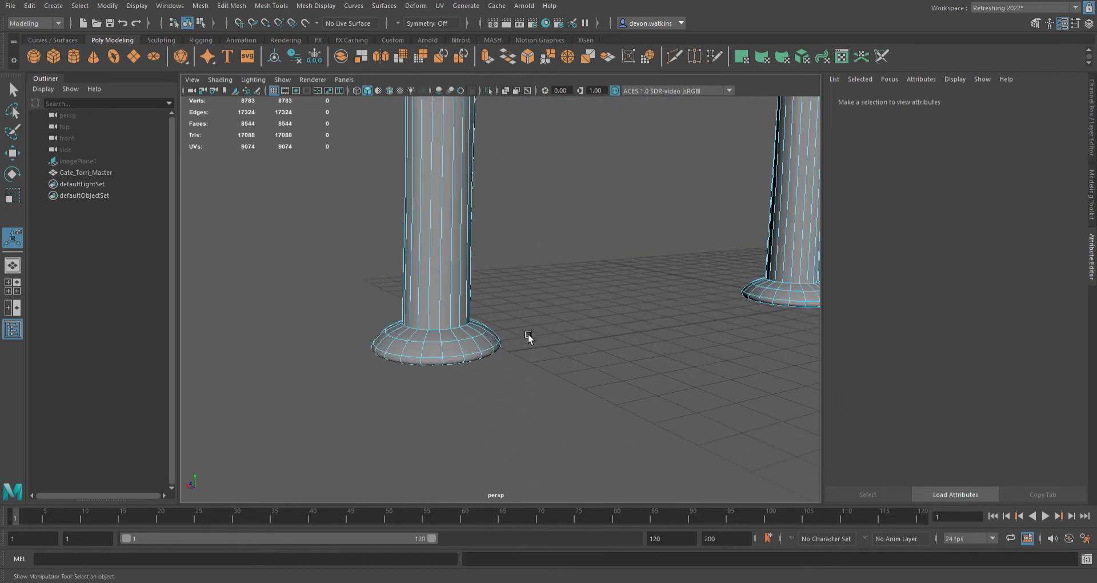
left_click_drag(494, 406, 494, 399, "alt")
middle_click_drag(508, 311, 551, 161, "alt")
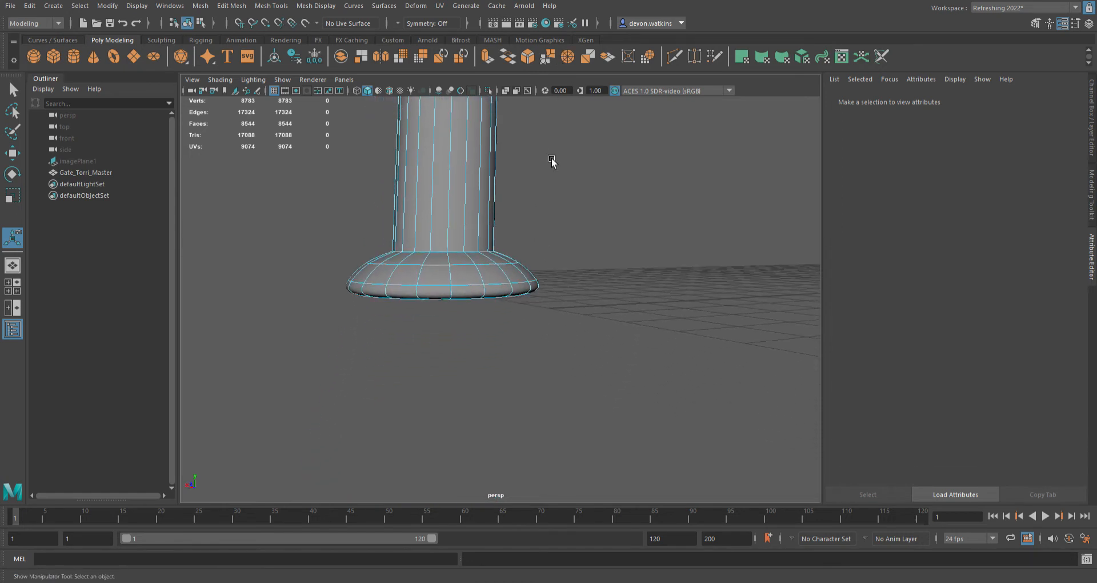
left_click_drag(460, 284, 463, 279, "alt")
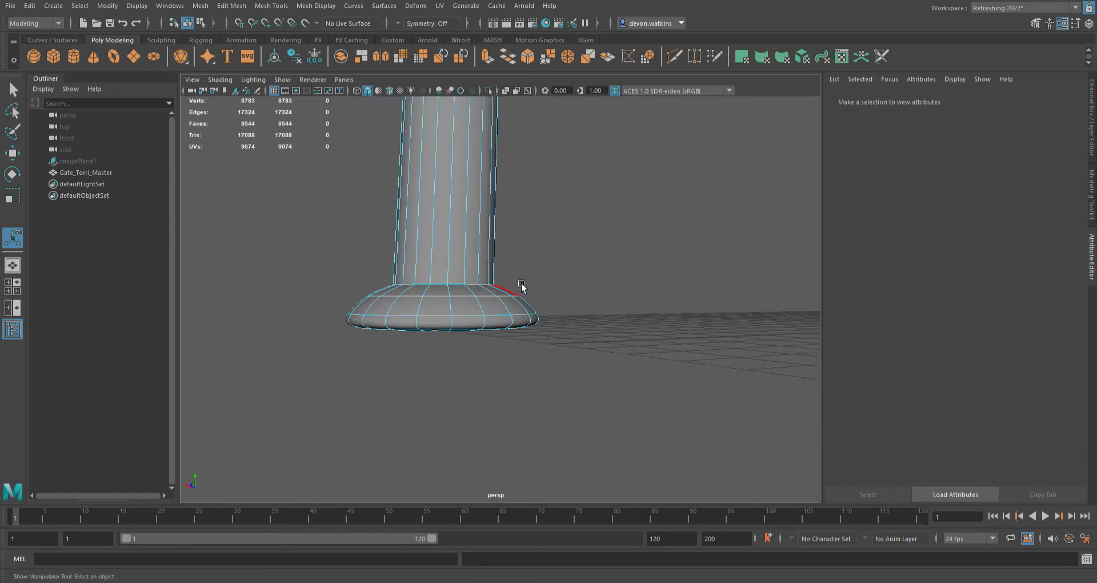
scroll(536, 252, "down", 10)
scroll(539, 251, "up", 8)
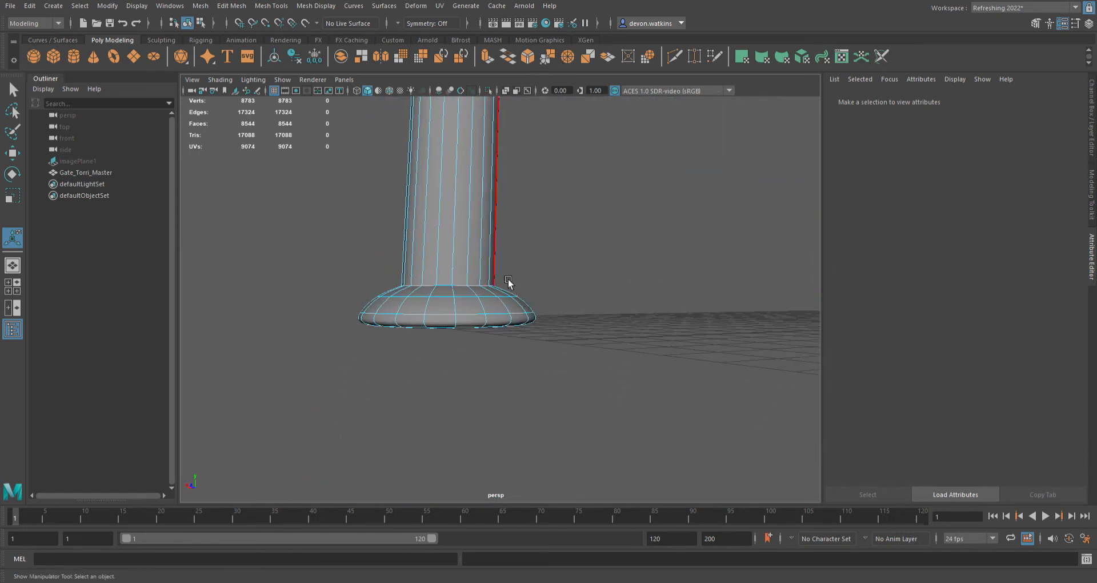
scroll(554, 306, "down", 6)
scroll(557, 273, "down", 5)
middle_click_drag(575, 240, 533, 428, "alt")
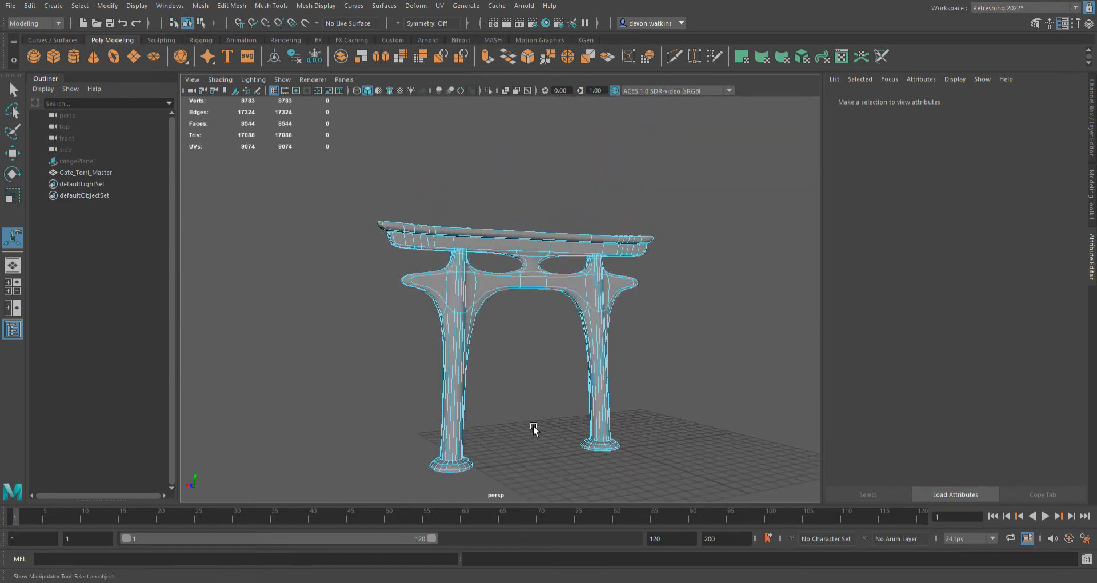
scroll(524, 331, "up", 6)
middle_click_drag(534, 309, 534, 330, "alt")
scroll(489, 294, "down", 4)
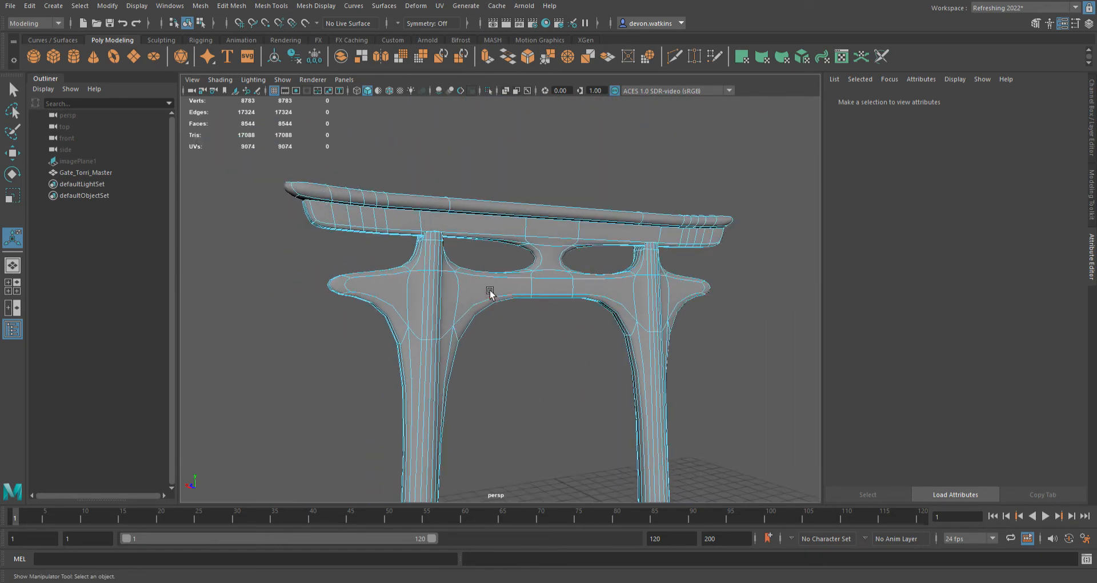
left_click_drag(489, 294, 441, 309, "alt")
scroll(494, 310, "down", 3)
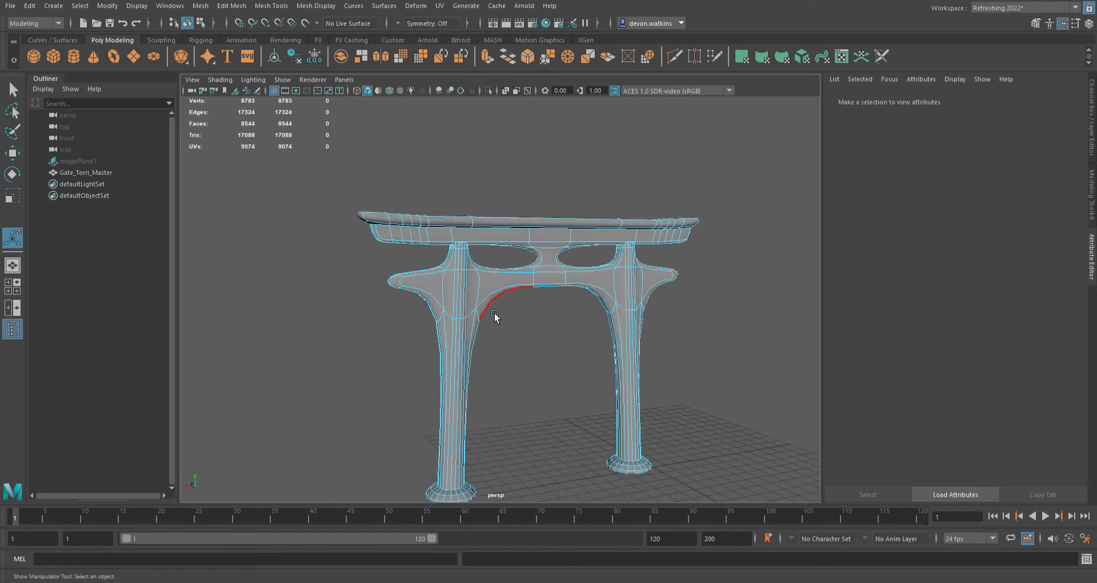
scroll(538, 335, "up", 3)
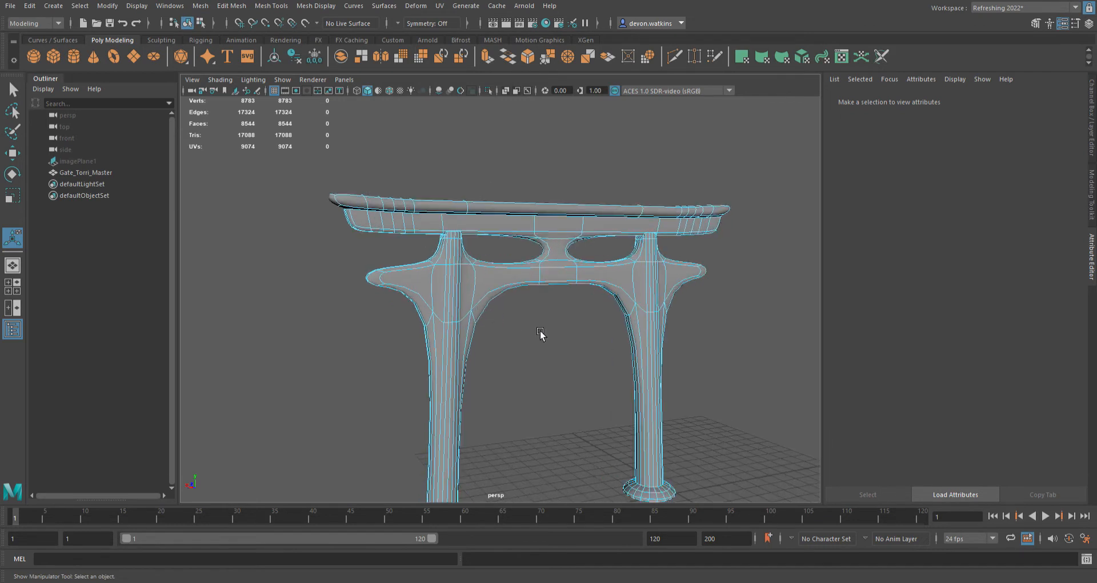
Step: Deselect the gate in object mode and examine its smoothed surface without wireframe around the beams and both pillars
key("q")
left_click(578, 268)
left_click(577, 335)
left_click_drag(609, 331, 546, 331, "alt")
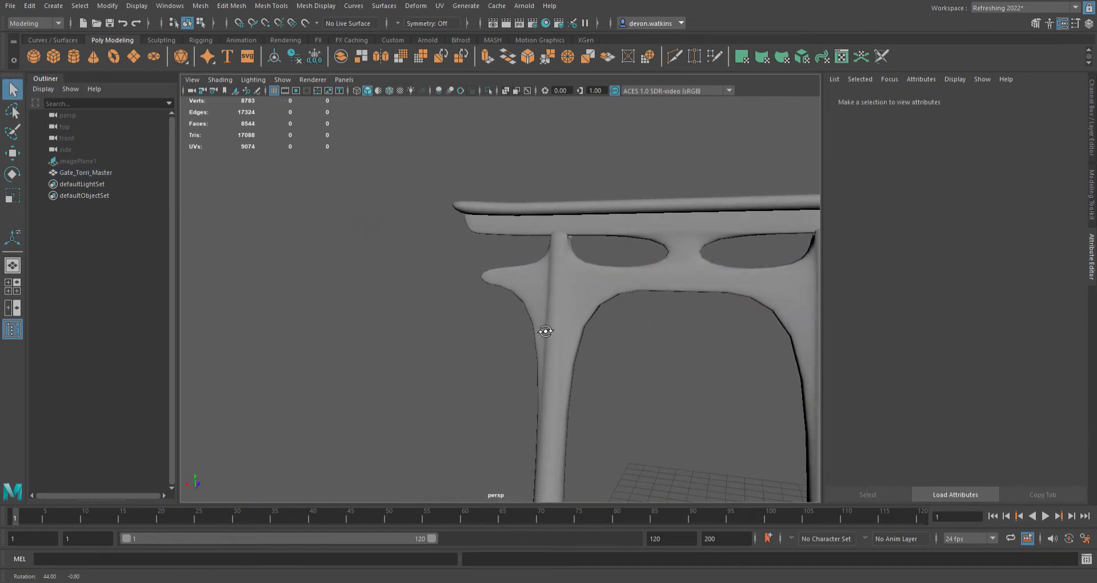
middle_click_drag(546, 330, 277, 316, "alt")
scroll(537, 311, "up", 2)
mouse_move(537, 311)
left_mouse_down("alt")
mouse_move(350, 310)
mouse_move(549, 314)
left_mouse_up("alt")
scroll(460, 295, "down", 5)
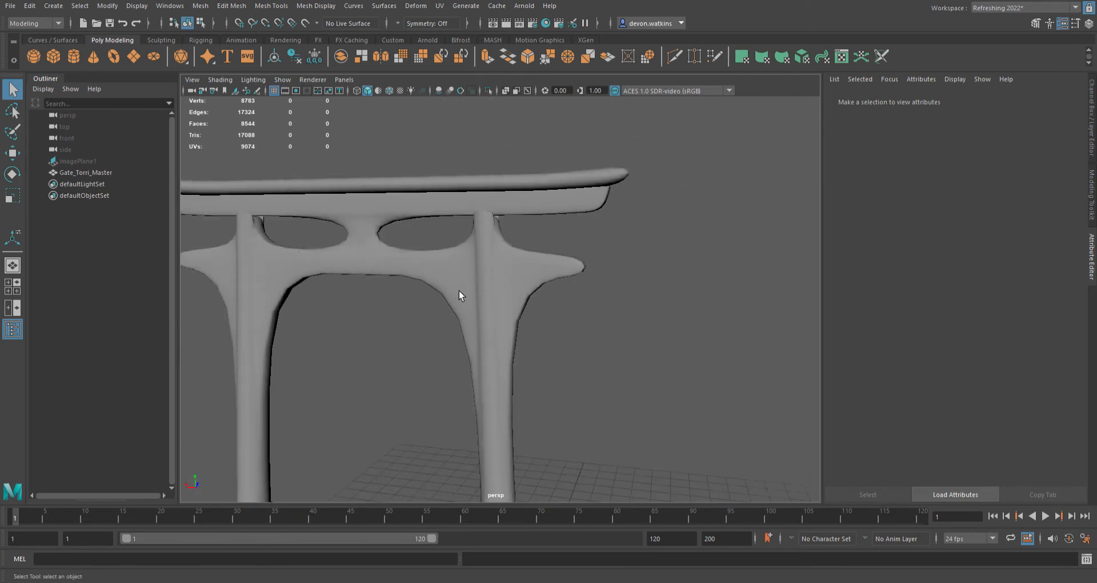
middle_click_drag(374, 307, 514, 279, "alt")
scroll(514, 279, "up", 4)
left_click_drag(514, 280, 614, 281, "alt")
Step: Select the gate and compare its original mesh with the smooth preview, leaving it unsmoothed
left_click(498, 241)
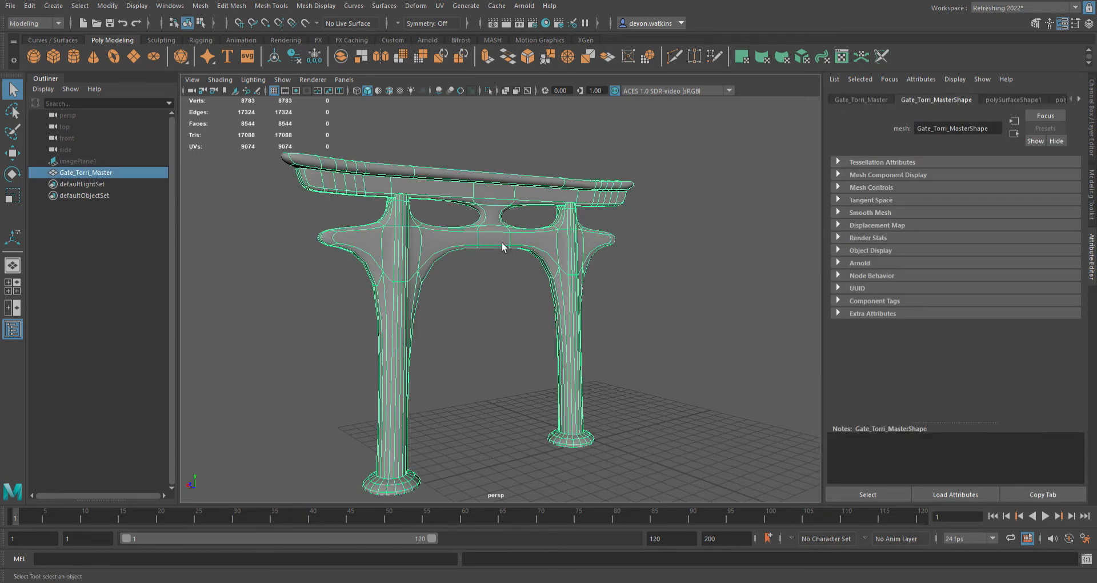
key("1")
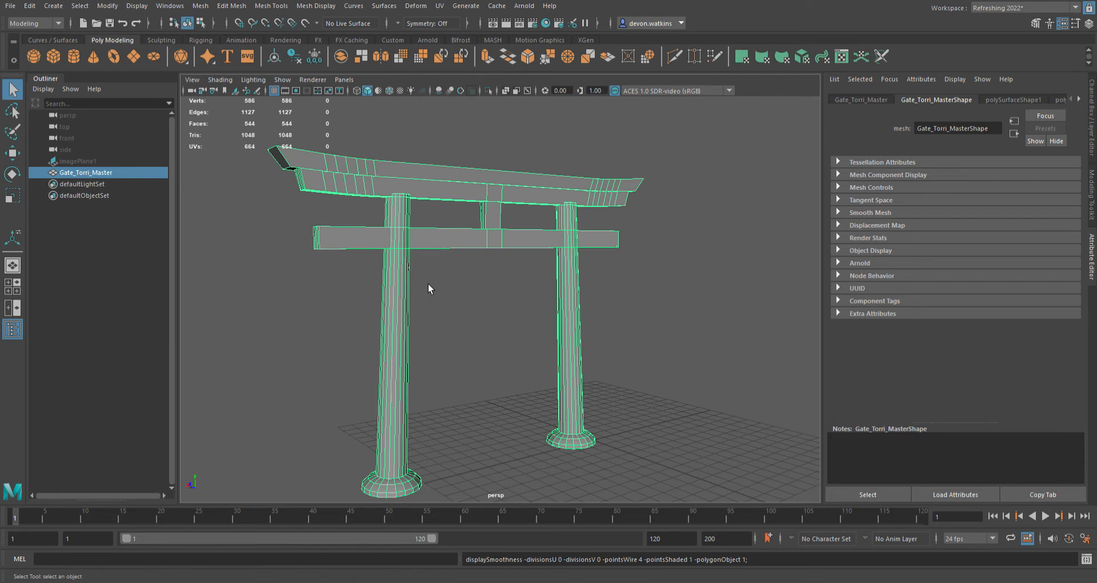
key("3")
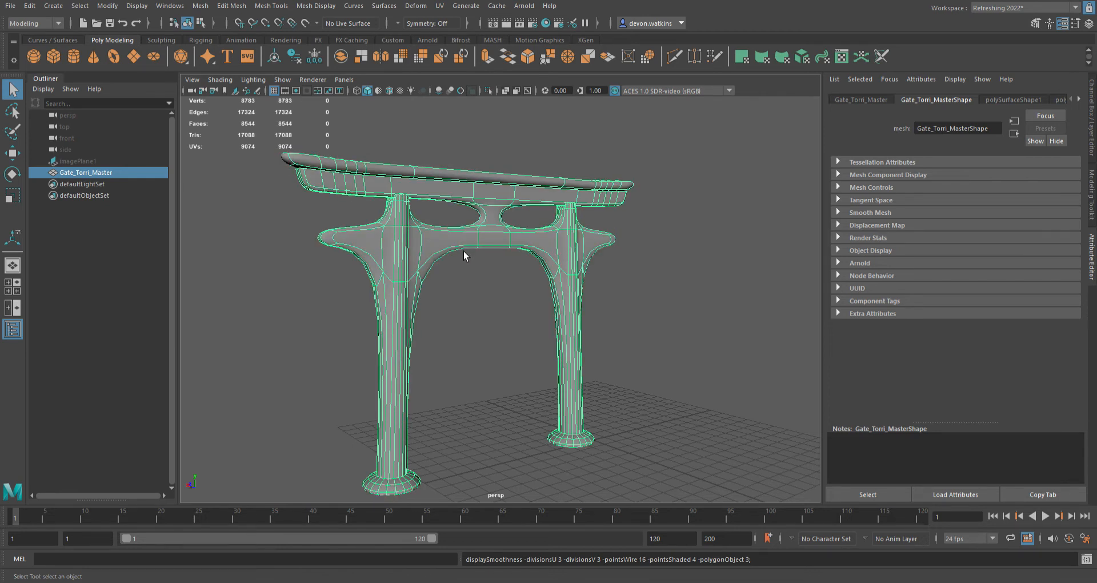
key("1")
left_click_drag(431, 367, 458, 219, "alt")
key("f")
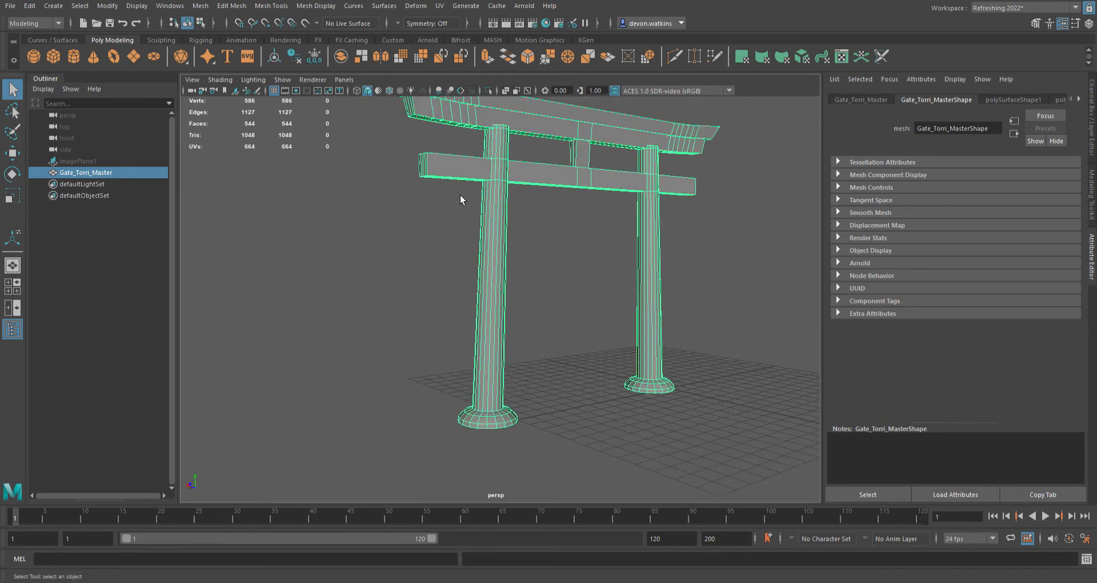
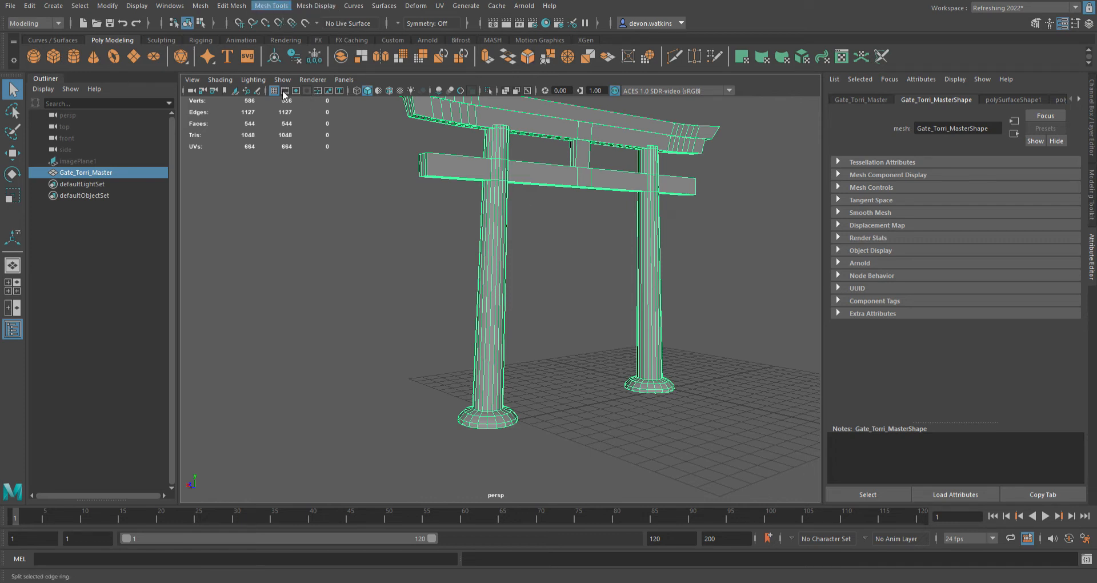
Step: Examine the near pillar's base with smooth preview on and restore the unsmoothed display
scroll(516, 361, "up", 10)
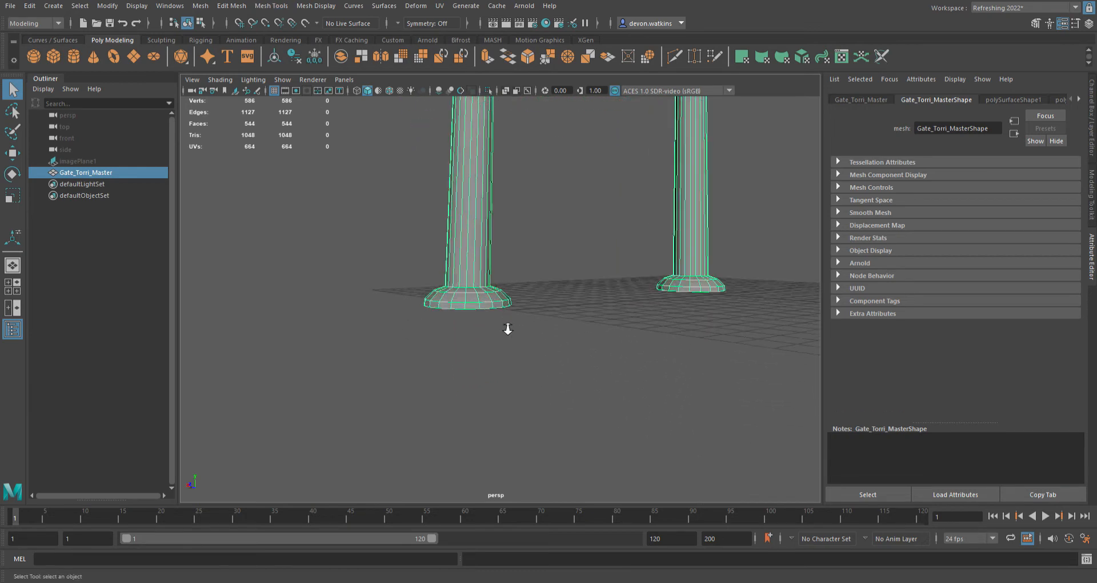
scroll(512, 349, "up", 3)
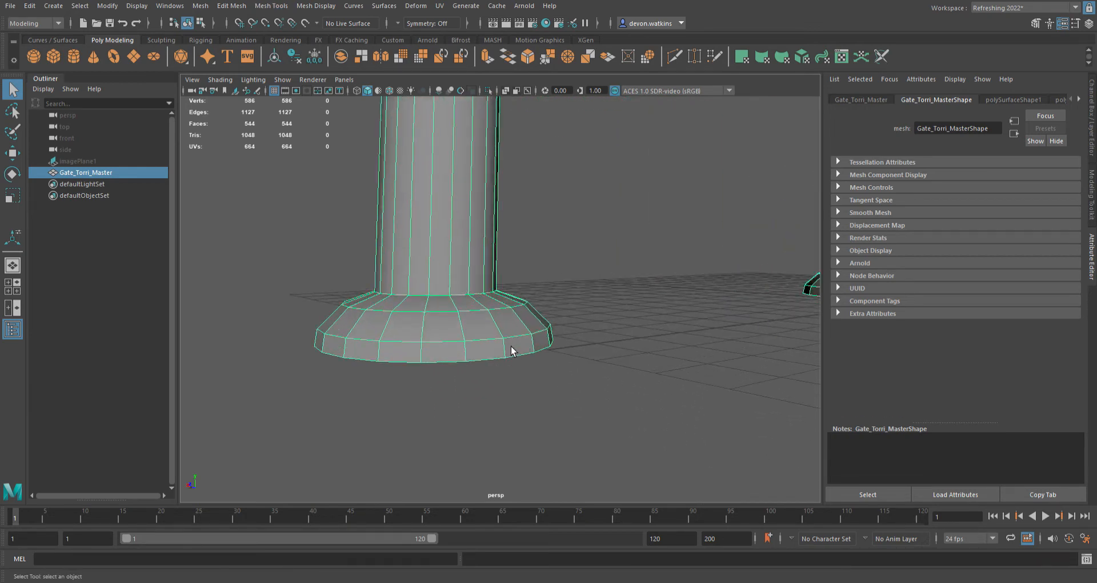
key("3")
left_click_drag(520, 334, 535, 299, "alt")
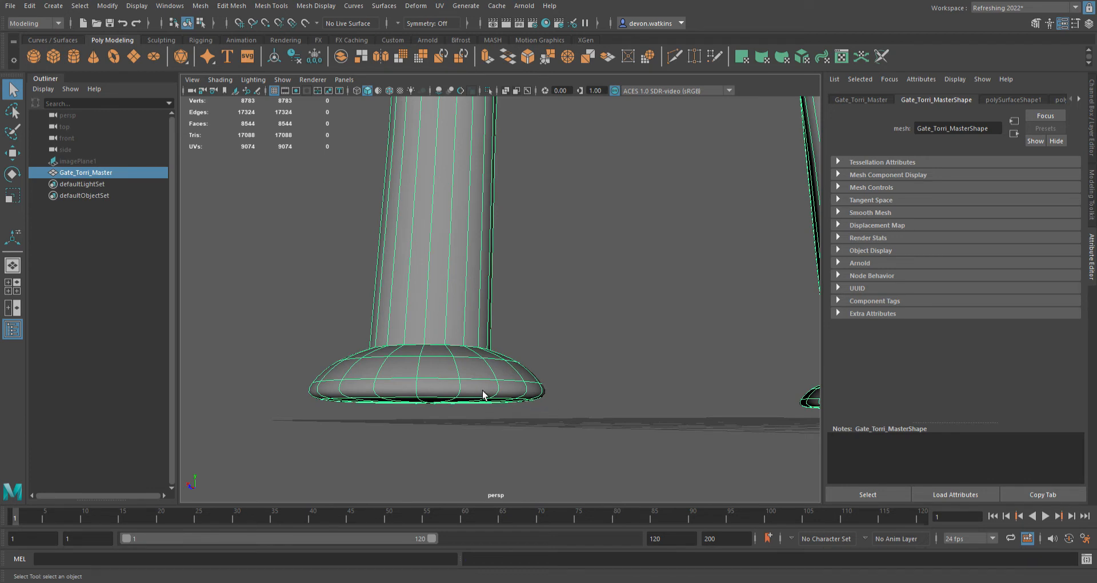
left_click_drag(484, 394, 474, 397, "alt")
key("1")
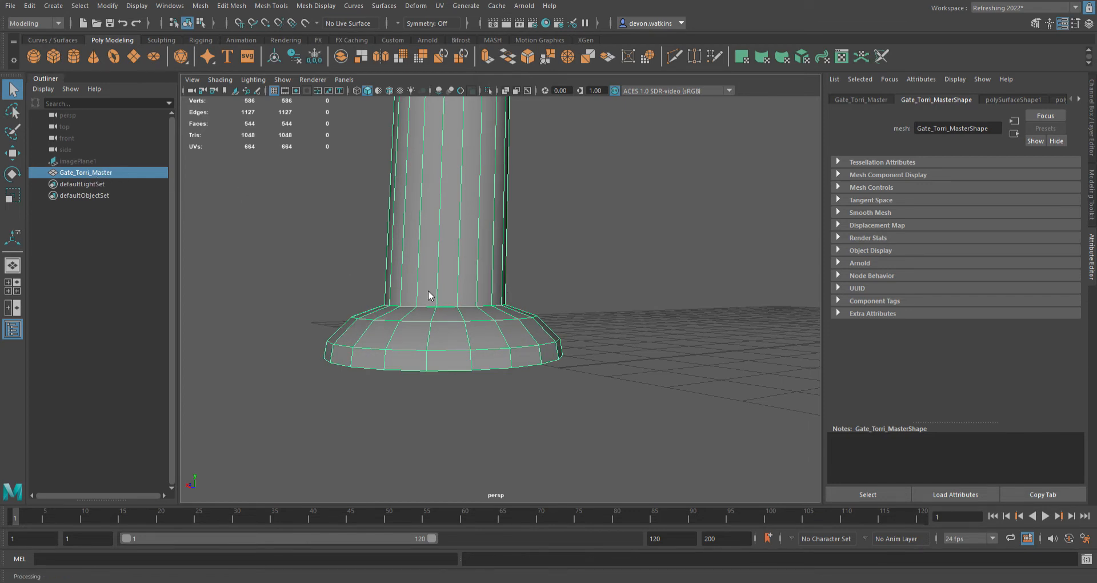
Step: Insert an edge loop around the near pillar's base, just above its bottom edge
key("F10")
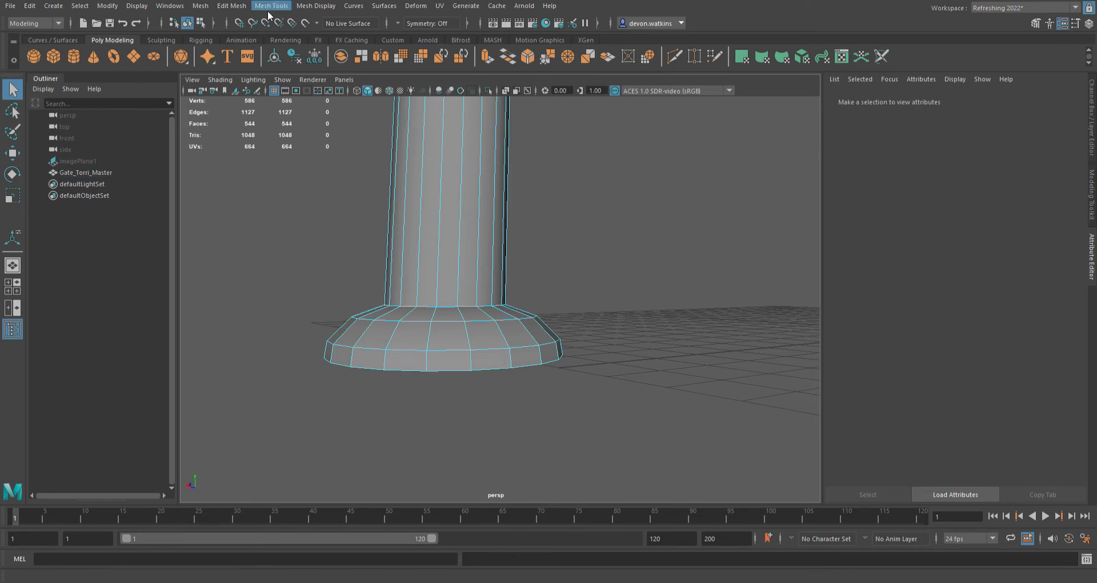
left_click(295, 91)
scroll(392, 401, "up", 3)
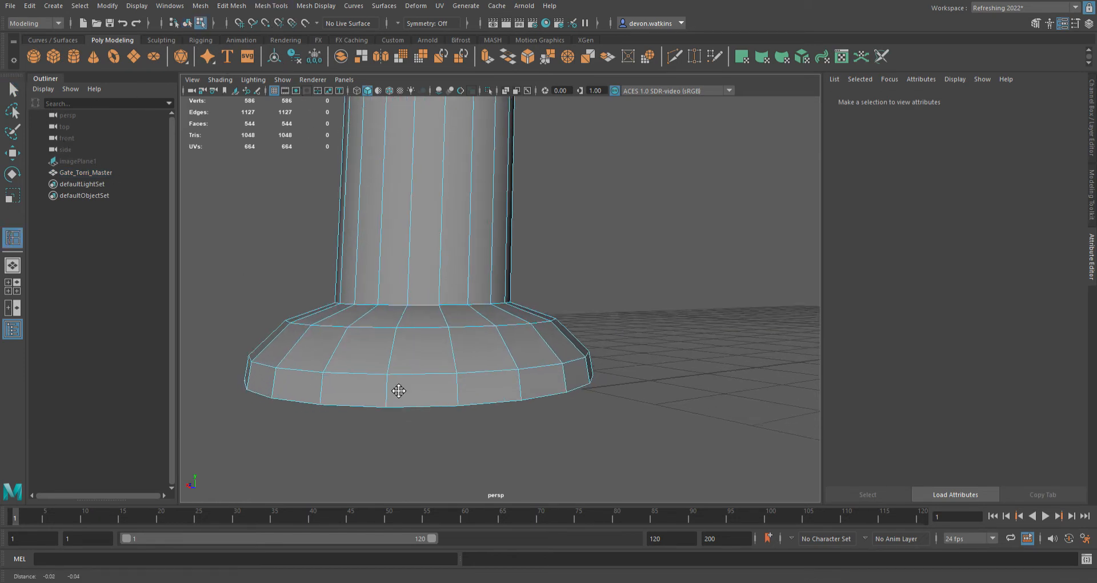
middle_click_drag(400, 389, 465, 324, "alt")
left_click_drag(438, 350, 436, 368)
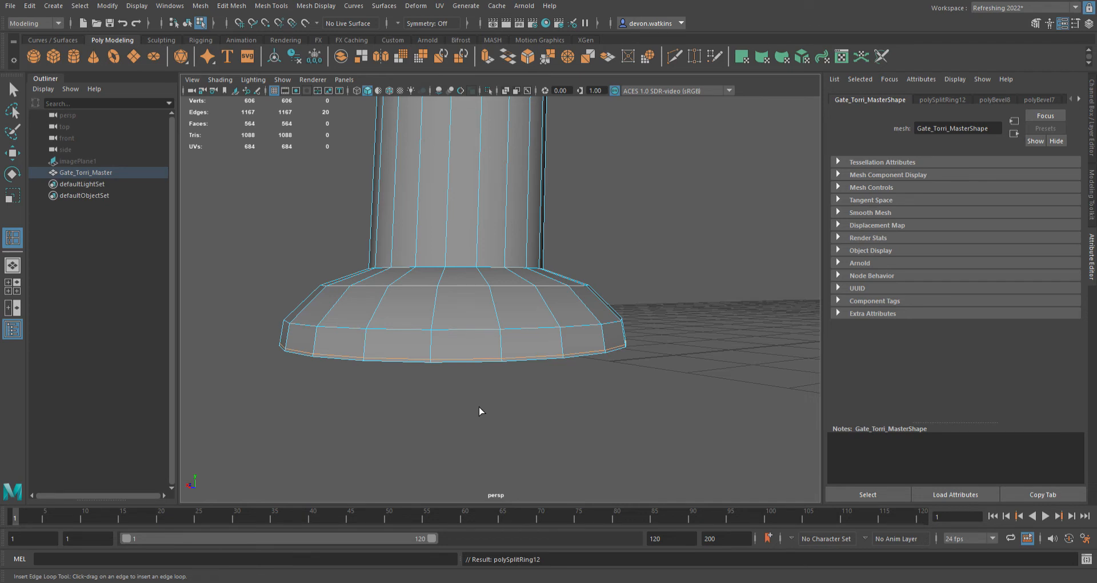
Step: Turn on smooth preview, clear the selection and examine the near pillar base's bottom edge
key("3")
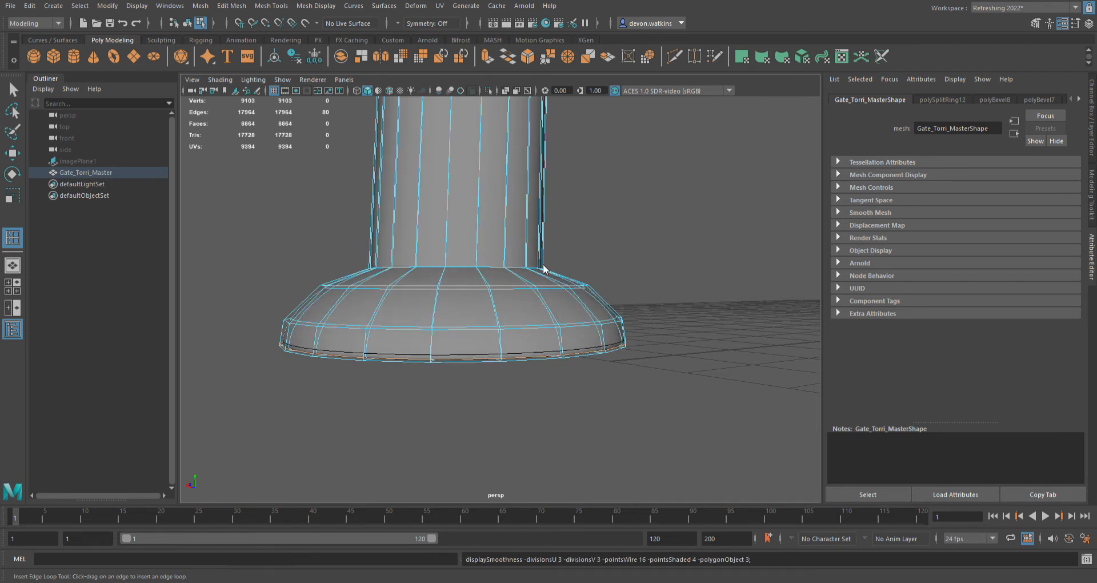
left_click(587, 386)
scroll(420, 341, "down", 3)
scroll(420, 342, "up", 4)
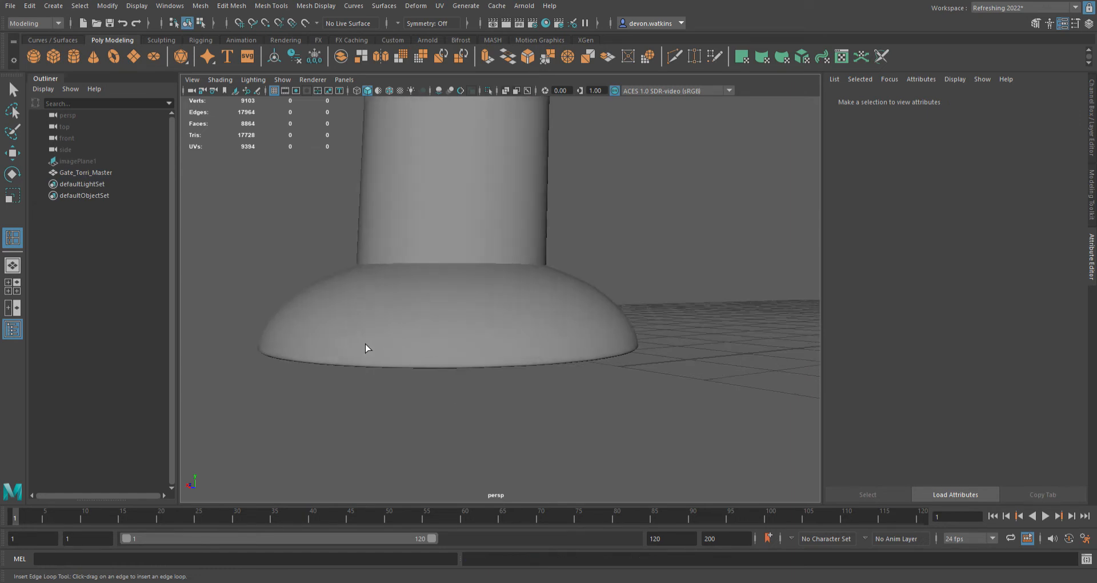
scroll(430, 285, "down", 3)
left_click_drag(429, 286, 392, 339, "alt")
scroll(421, 341, "up", 8)
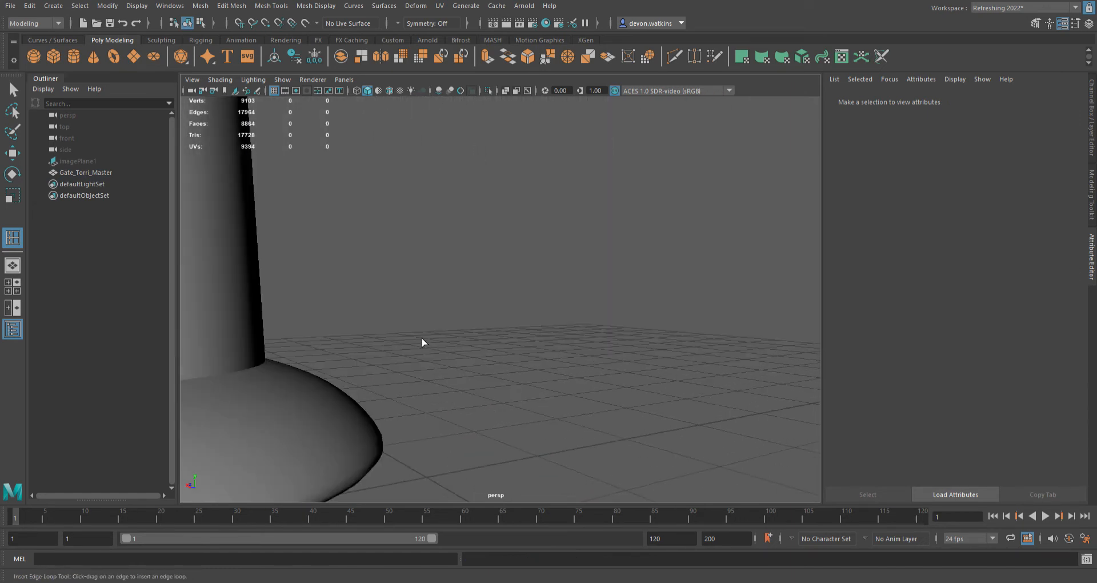
Step: Insert an edge loop just above the bottom edge of the other pillar's base, redoing the first placement
middle_click_drag(313, 389, 443, 331, "alt")
scroll(442, 335, "down", 4)
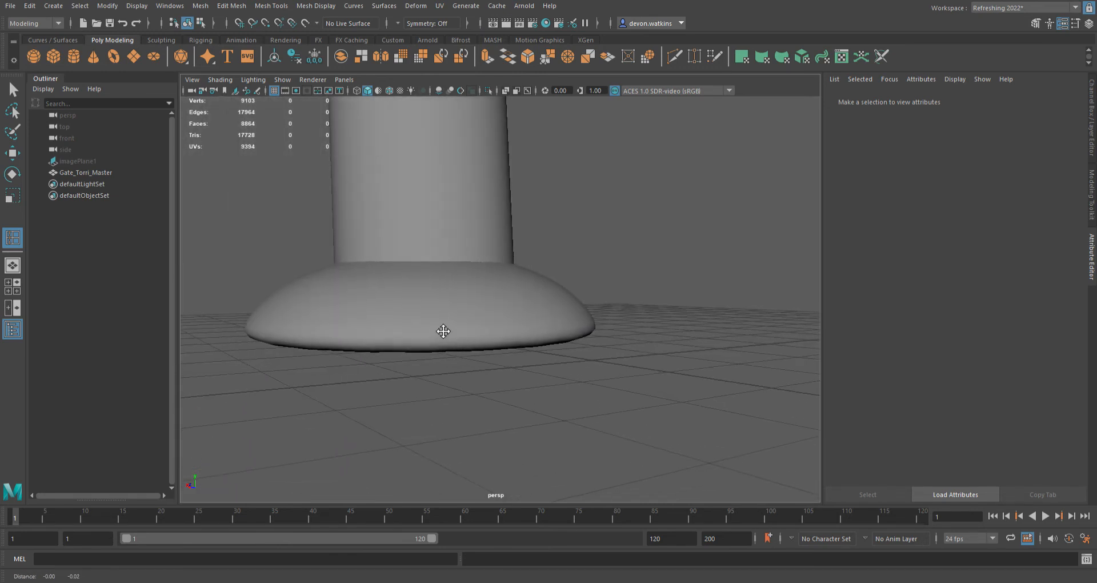
left_click(485, 287)
key("ctrl+z")
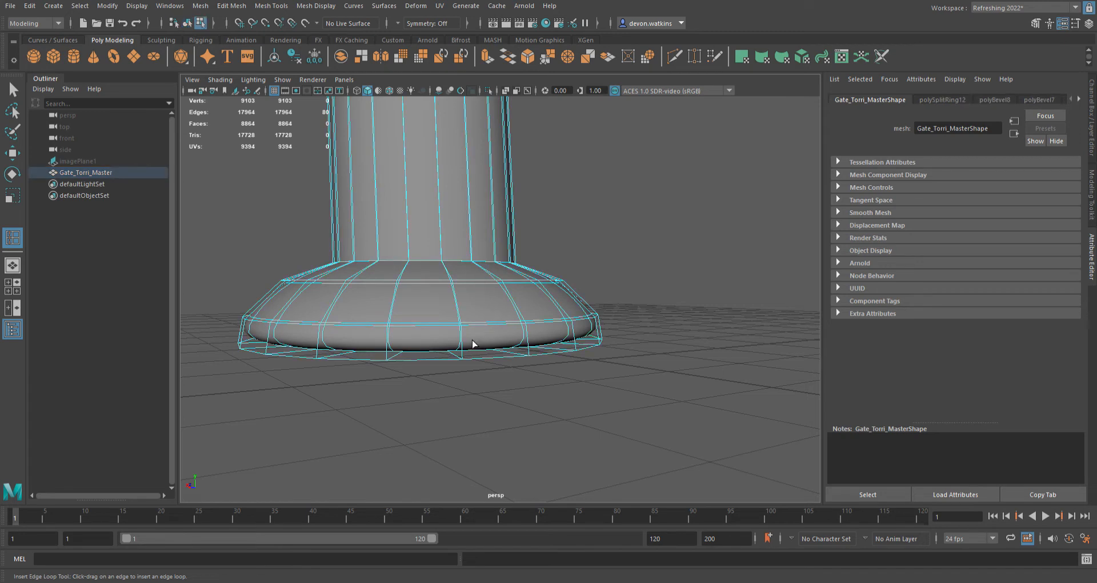
left_click_drag(469, 344, 468, 358)
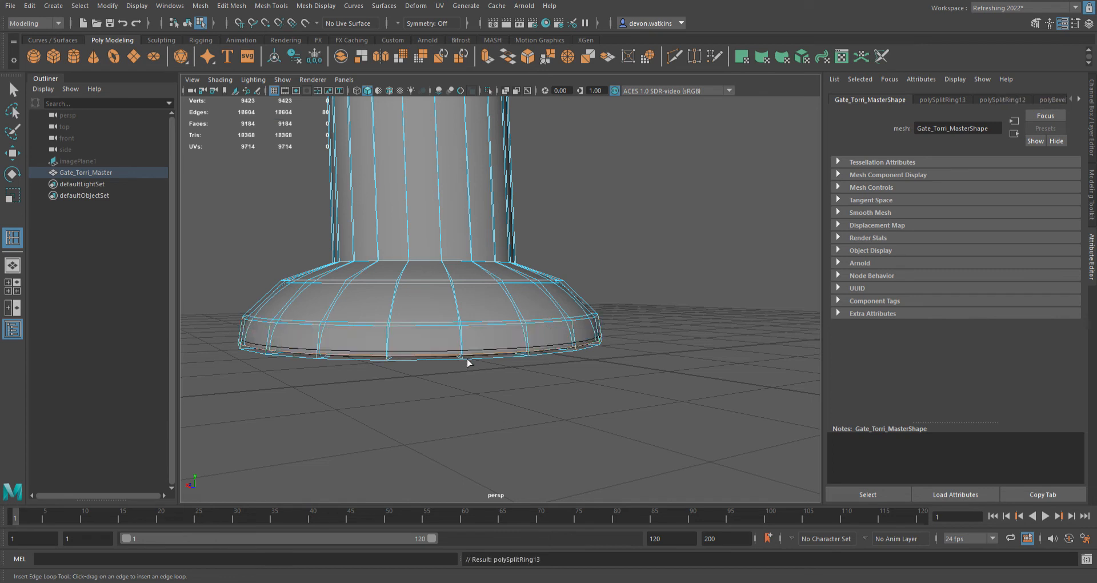
key("ctrl+z")
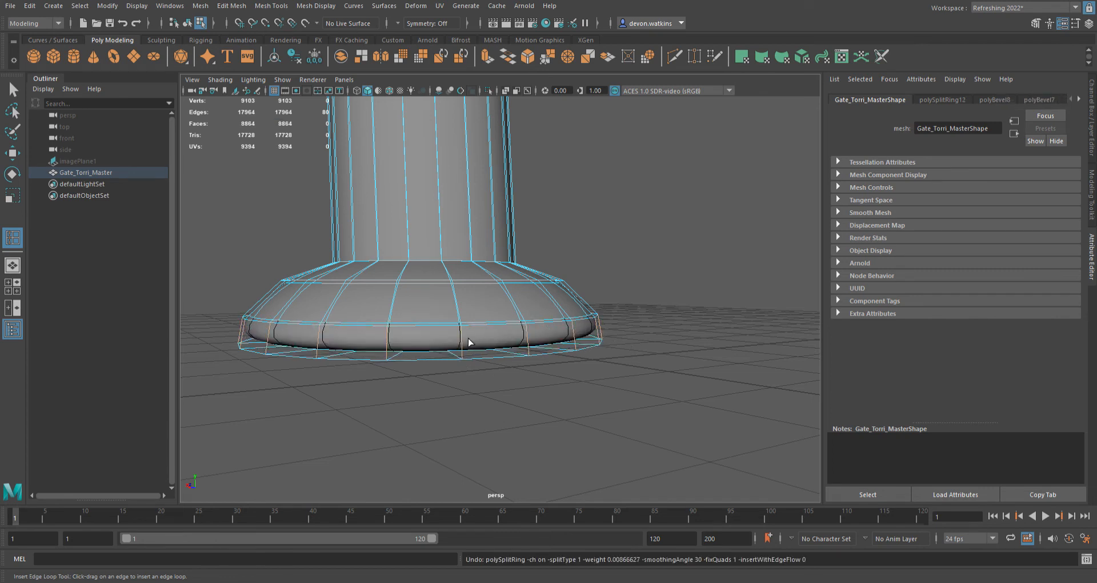
left_click_drag(472, 348, 550, 352)
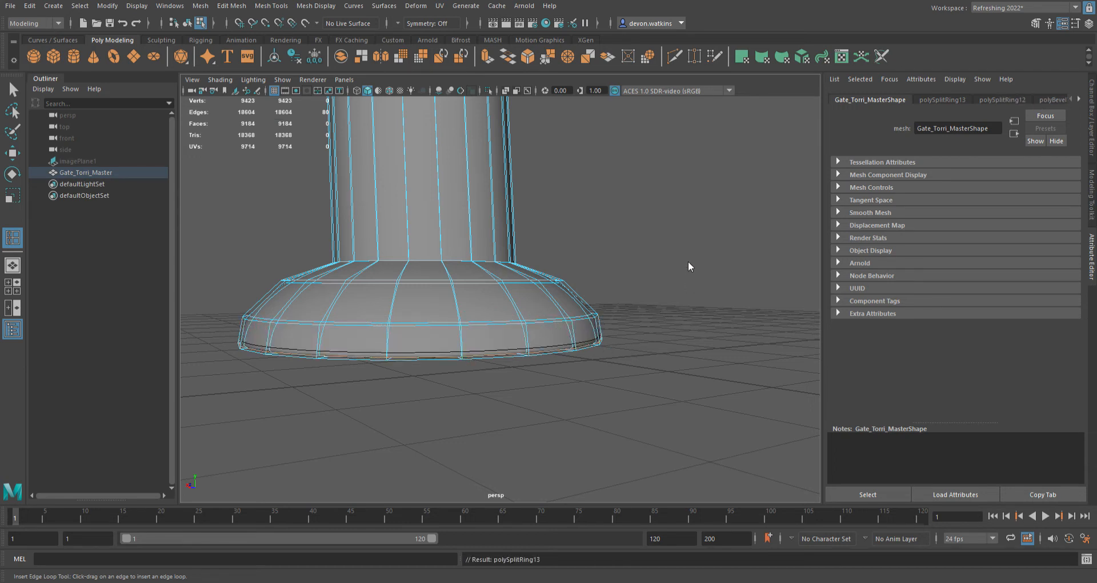
Step: Clear the selection and examine the smoothed upper gate where the pillars meet the tie beam
left_click(611, 361)
right_click_drag(611, 351, 520, 306, "alt")
middle_click_drag(521, 306, 574, 433, "alt")
left_click_drag(574, 433, 541, 347, "alt")
left_click_drag(556, 303, 436, 240, "alt")
middle_click_drag(436, 240, 576, 251, "alt")
right_click_drag(575, 251, 502, 279, "alt")
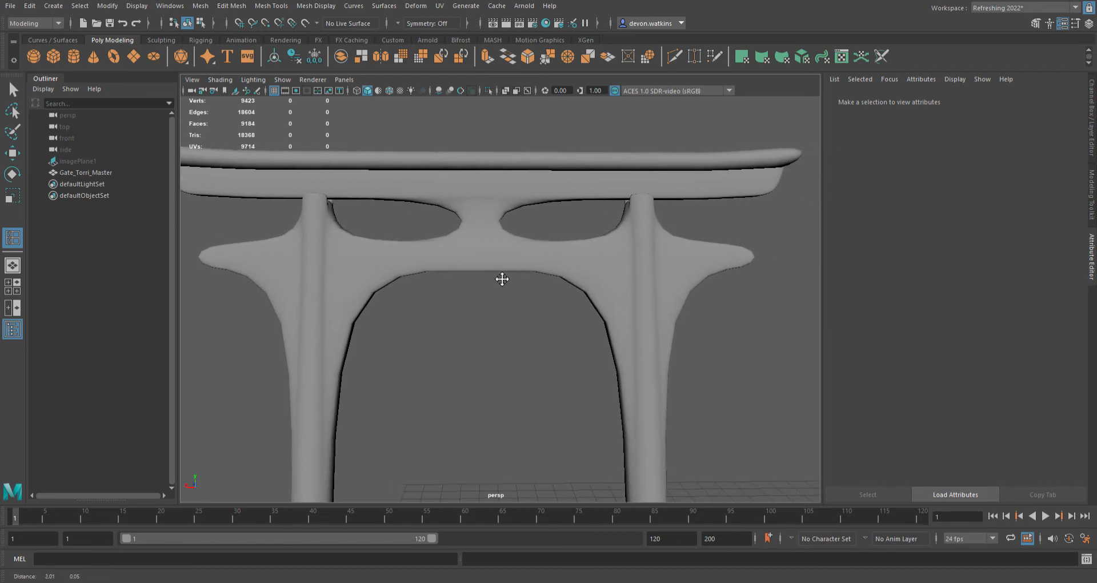
Step: In the unsmoothed display, insert edge loops around the right-hand pillar just below and above the tie beam, redoing the first placement
left_click(515, 261)
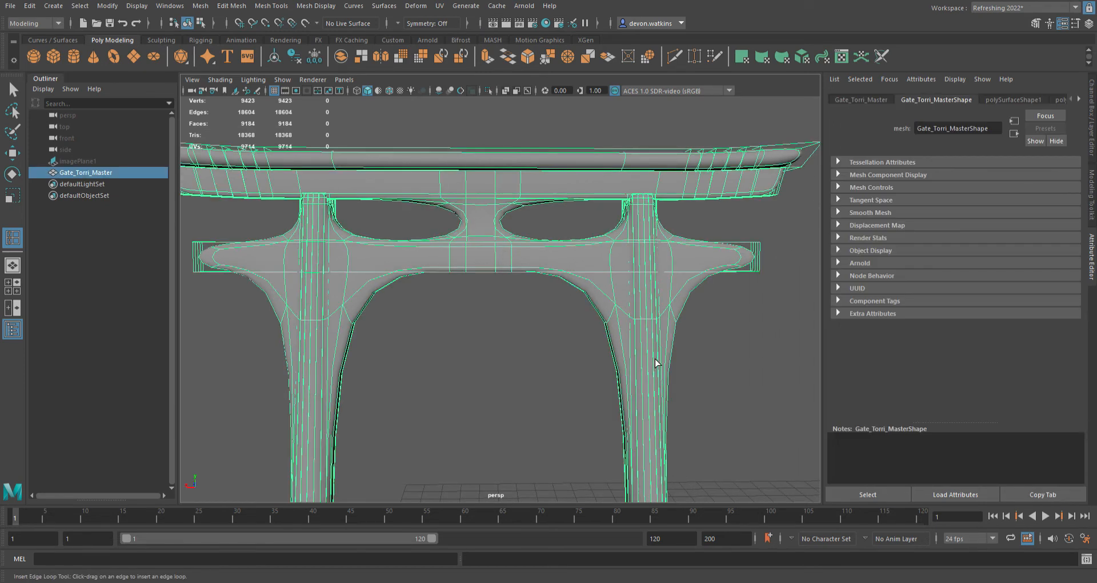
key("1")
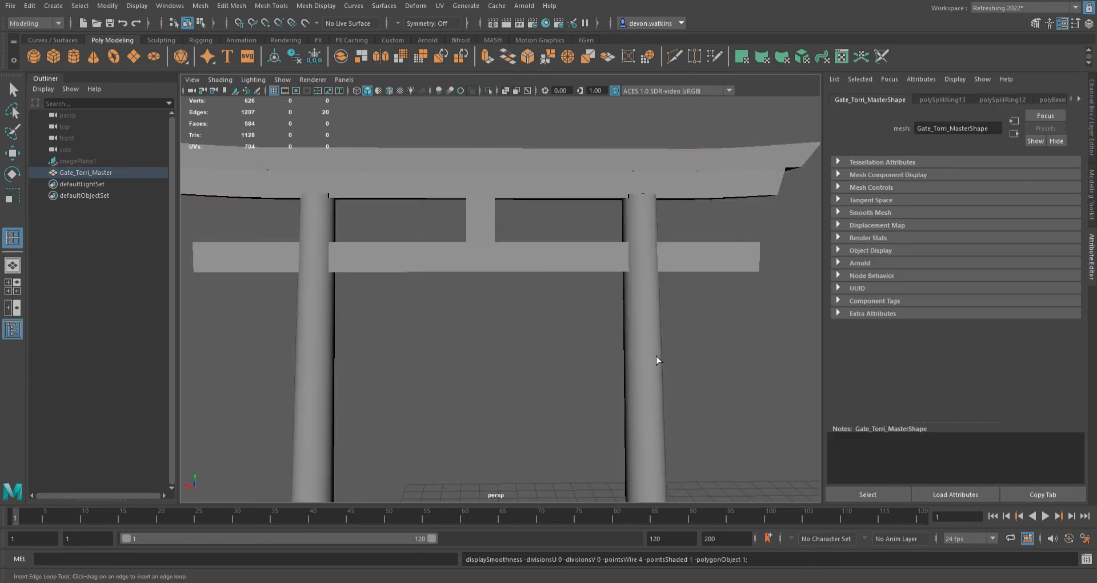
left_click(659, 282)
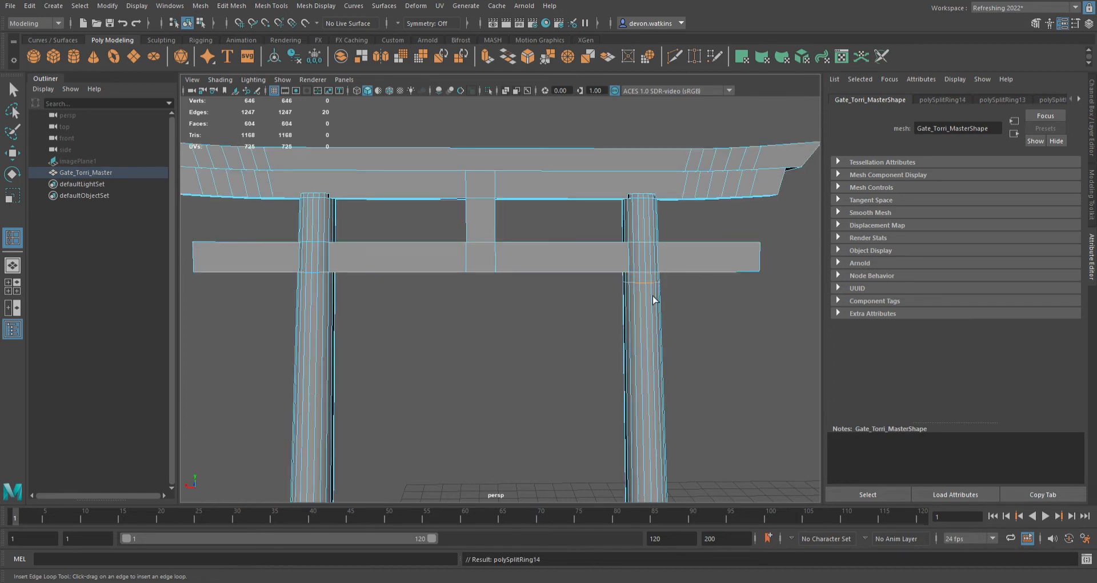
key("ctrl+z")
left_click_drag(655, 311, 656, 282)
left_click_drag(653, 239, 652, 247)
Step: Turn on smooth preview, examine the joint between the right-hand pillar and tie beam, and restore the unsmoothed display
key("3")
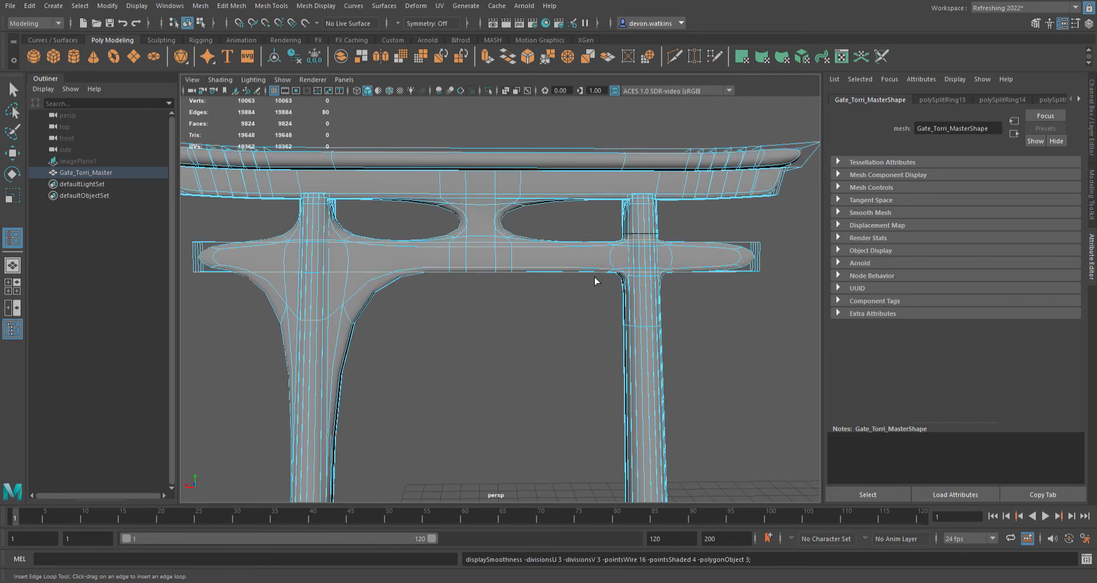
mouse_move(594, 276)
left_mouse_down("alt")
mouse_move(656, 303)
mouse_move(589, 272)
left_mouse_up("alt")
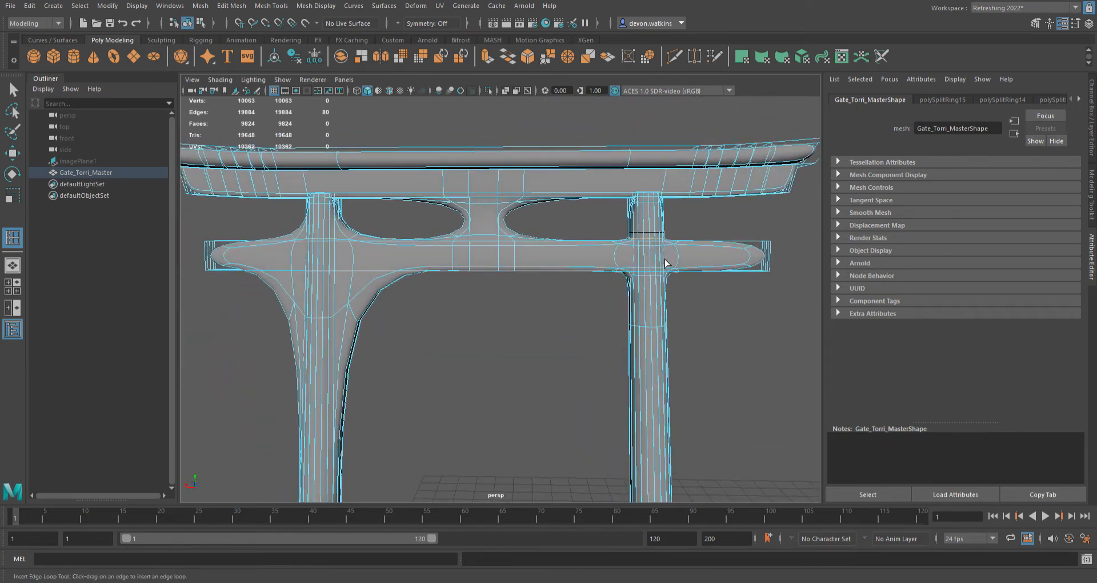
scroll(598, 282, "up", 3)
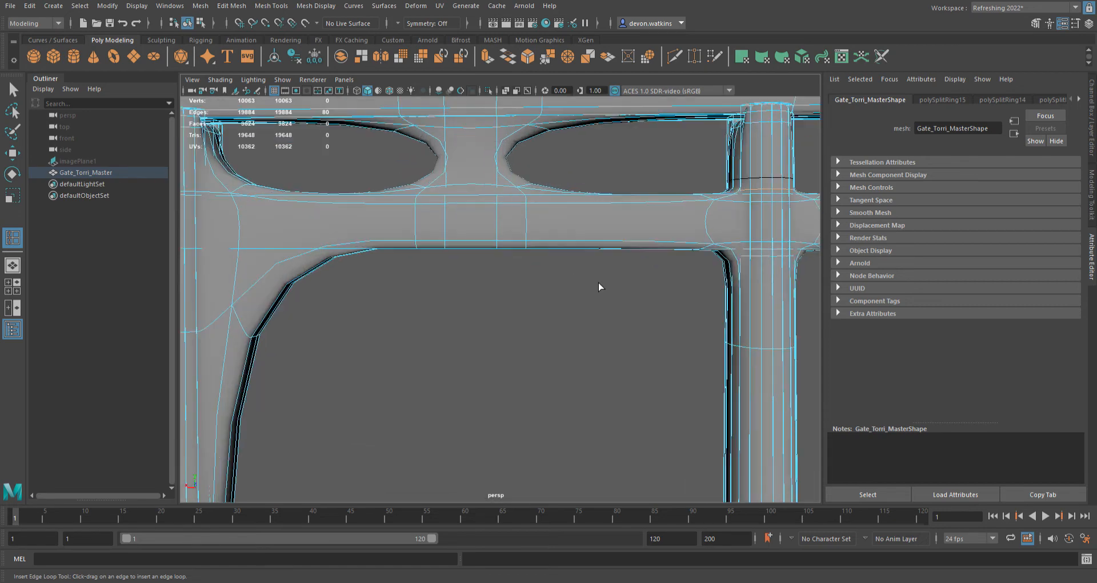
middle_click_drag(679, 248, 500, 339, "alt")
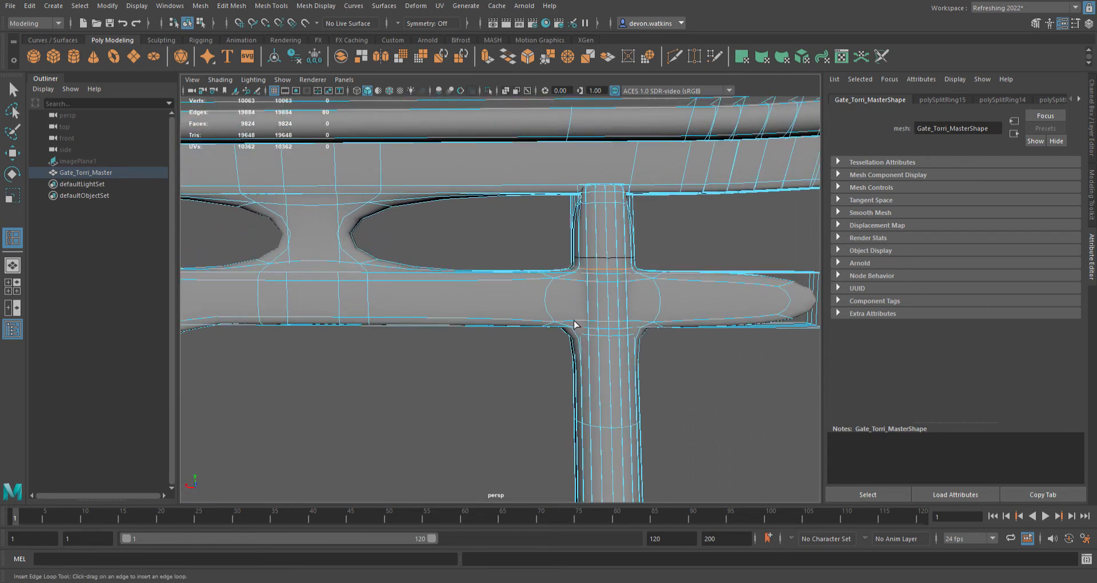
key("3")
key("1")
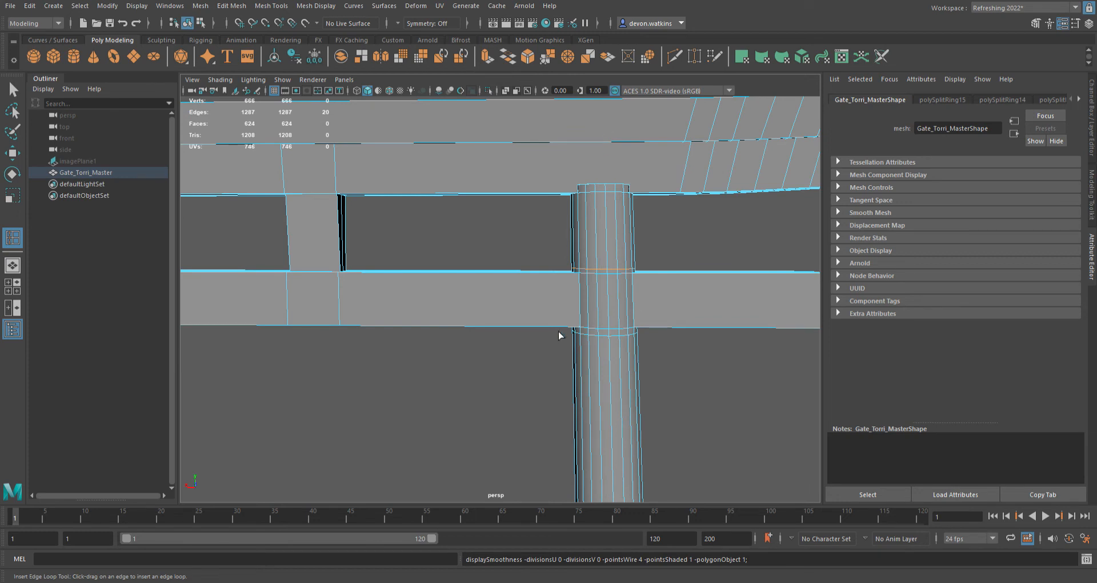
Step: Insert supporting edge loops around the right-hand pillar where it meets the upper beam's lower edge
left_click_drag(541, 298, 564, 309, "alt")
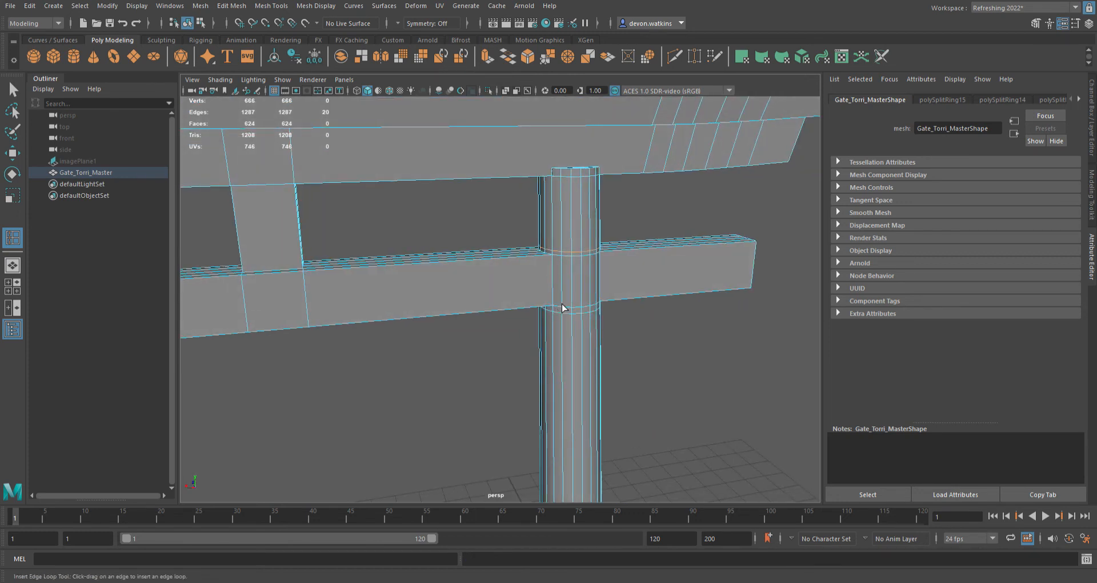
scroll(566, 263, "down", 3)
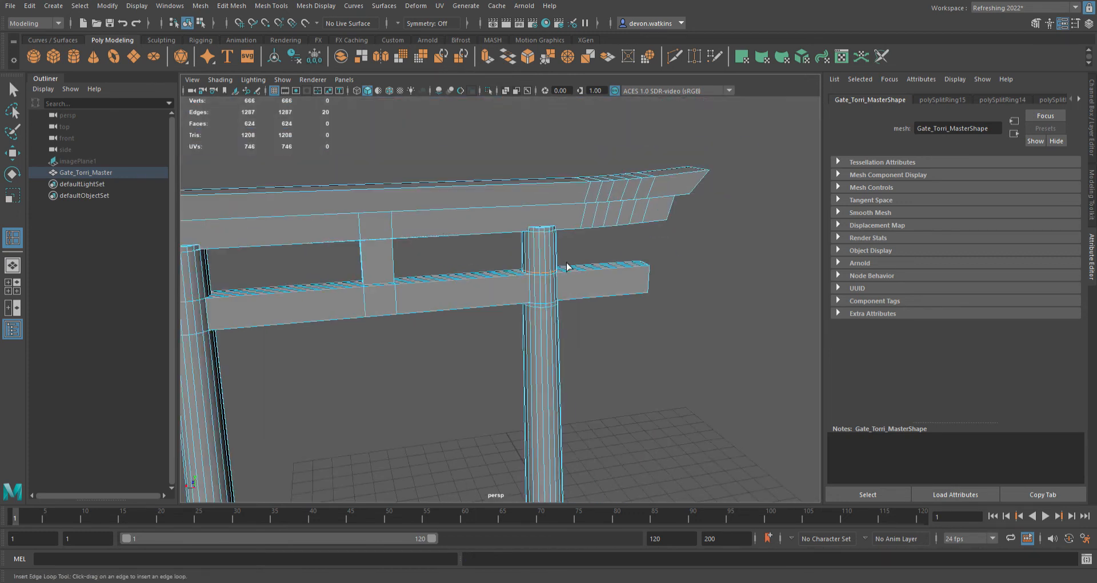
middle_click_drag(478, 291, 517, 292, "alt")
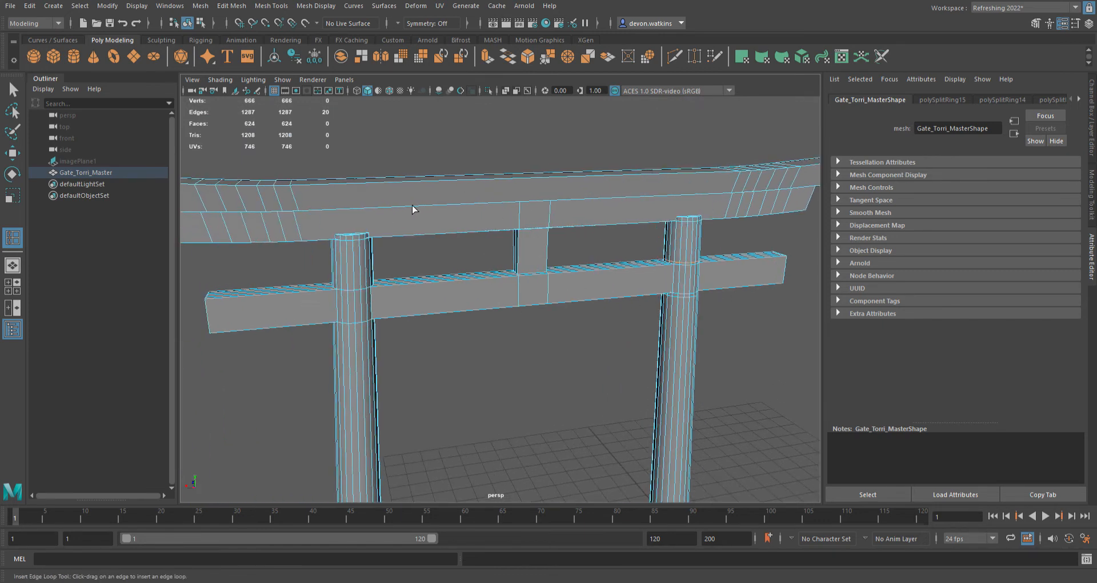
scroll(708, 312, "up", 3)
middle_click_drag(698, 289, 499, 301, "alt")
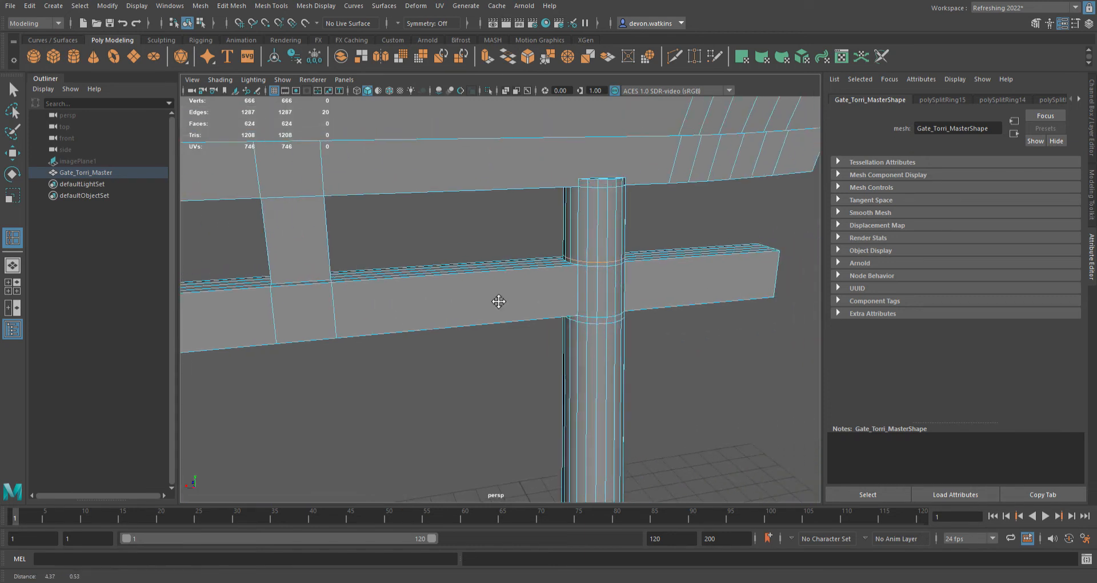
scroll(557, 320, "up", 3)
scroll(557, 320, "up", 4)
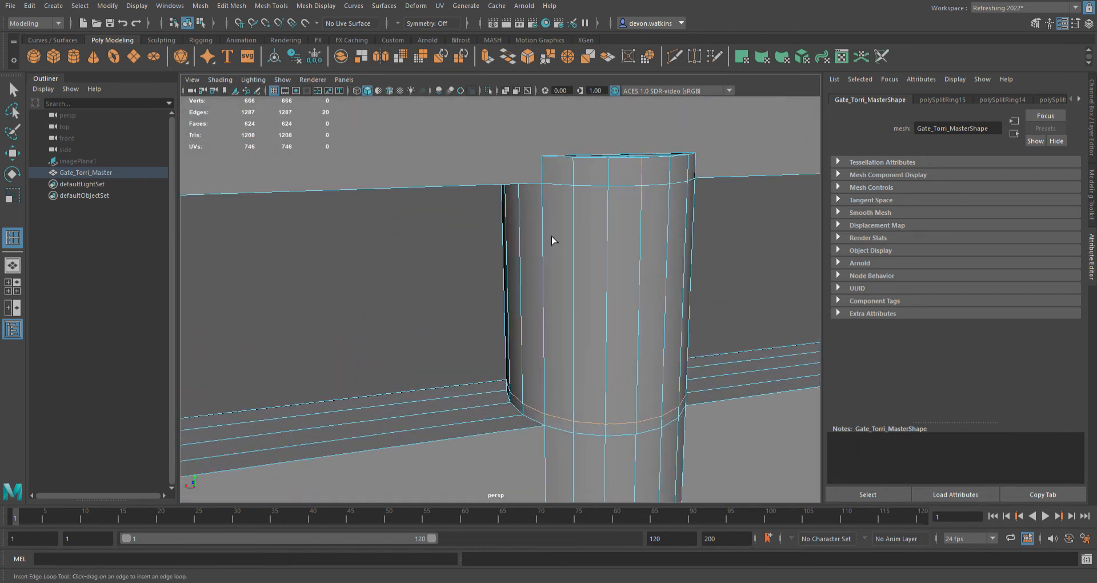
left_click_drag(550, 231, 441, 254)
scroll(441, 253, "up", 2)
scroll(377, 340, "down", 5)
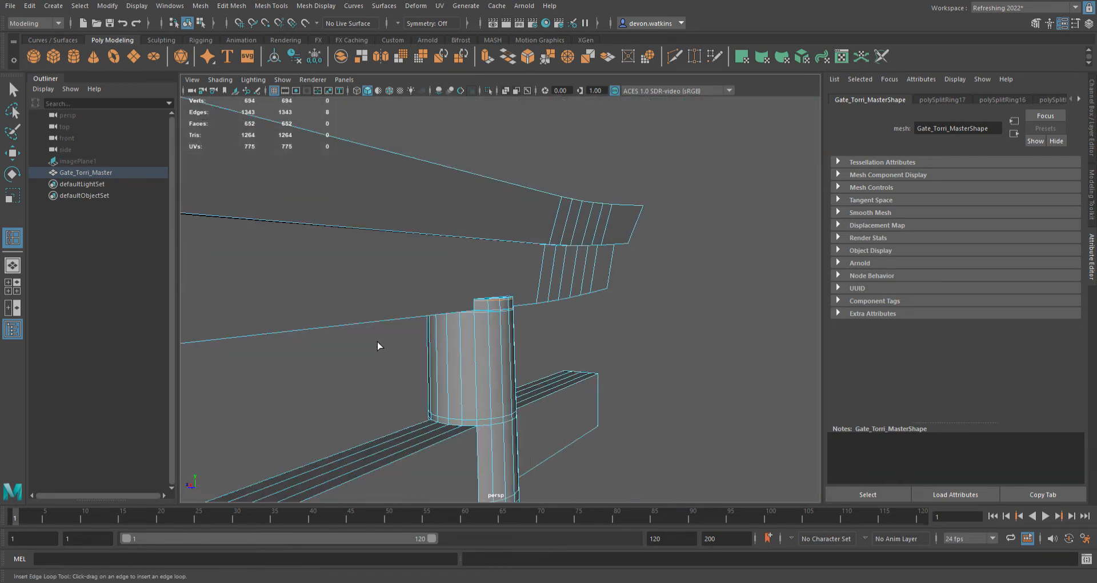
Step: Insert an edge loop just below the pillar's top rim and examine the rim in smooth preview
scroll(390, 354, "up", 4)
left_click_drag(367, 366, 423, 354, "alt")
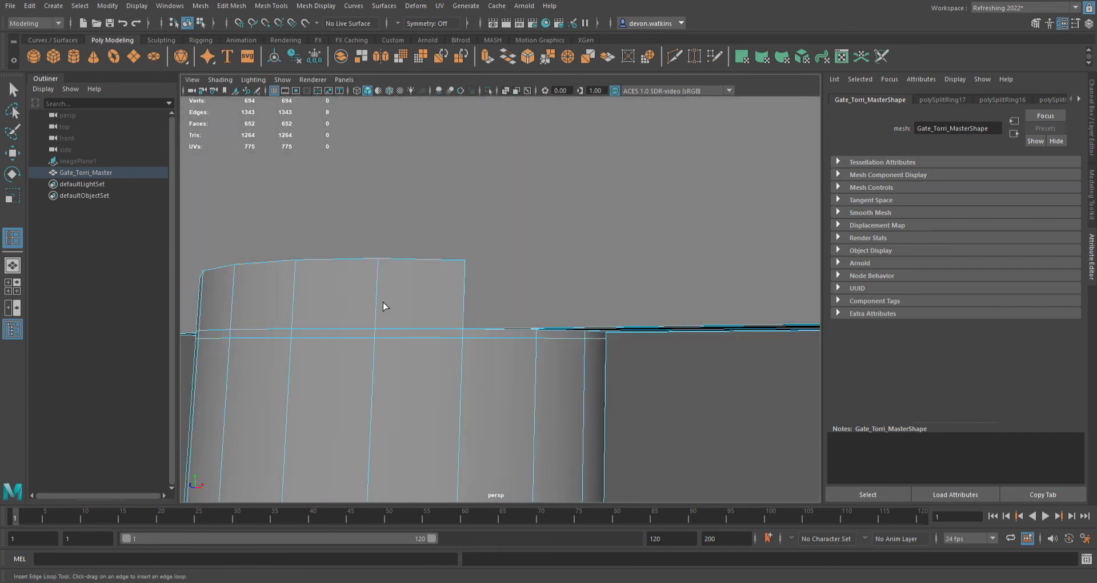
left_click(388, 271)
scroll(482, 375, "down", 2)
key("3")
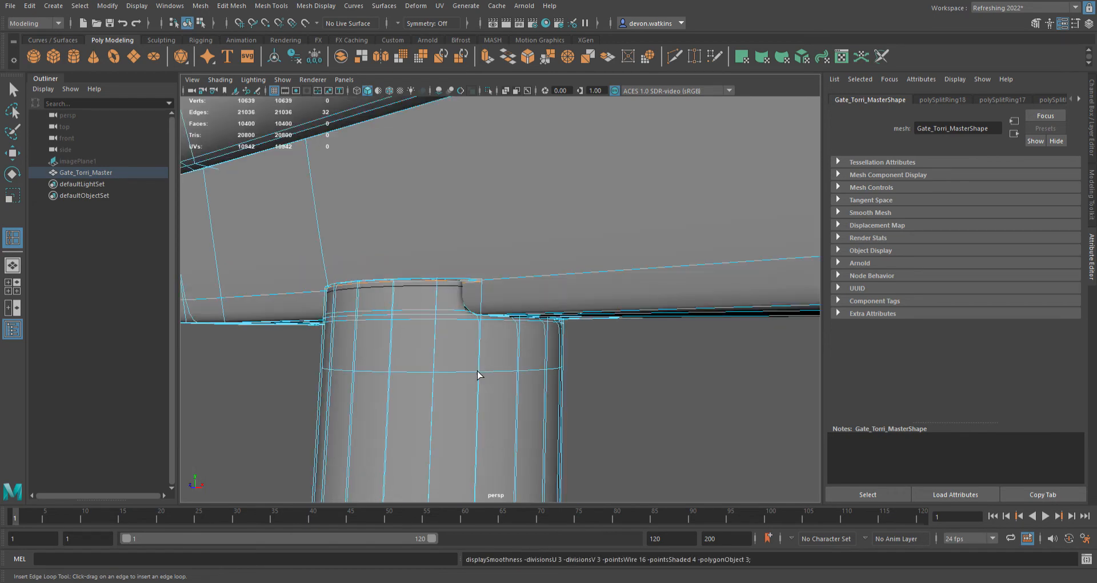
left_click_drag(478, 374, 383, 412, "alt")
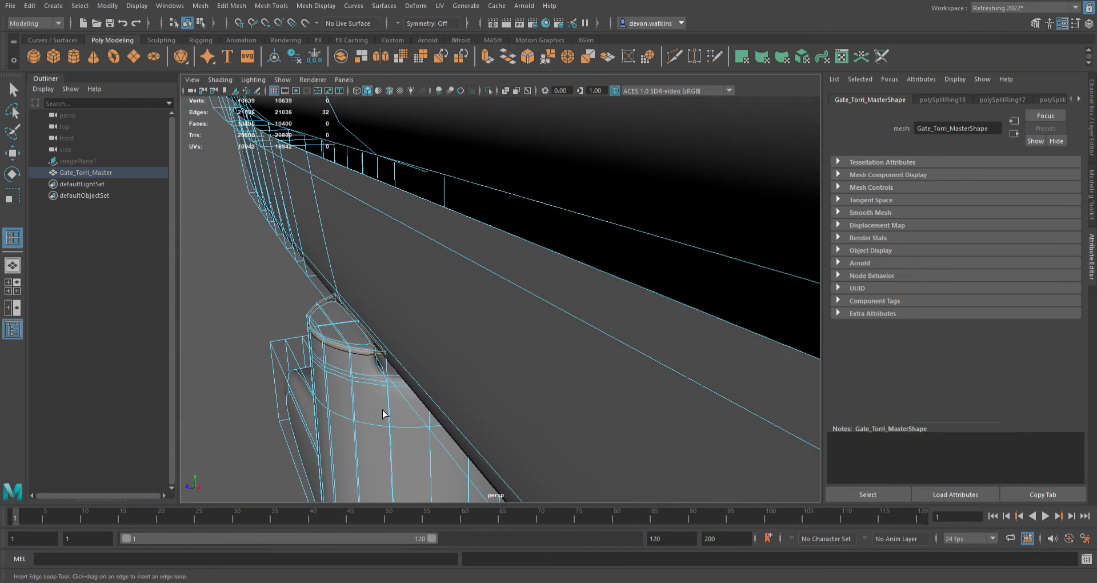
scroll(383, 412, "up", 2)
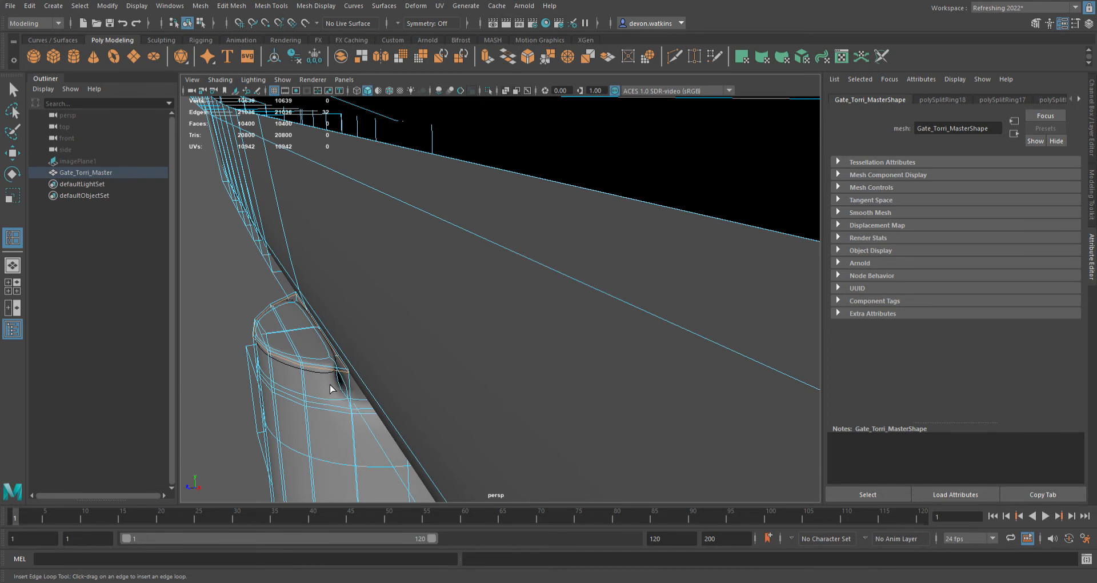
Step: Try a vertical edge loop along the pillar, close to its top corner against the upper beam, with smooth preview on
key("1")
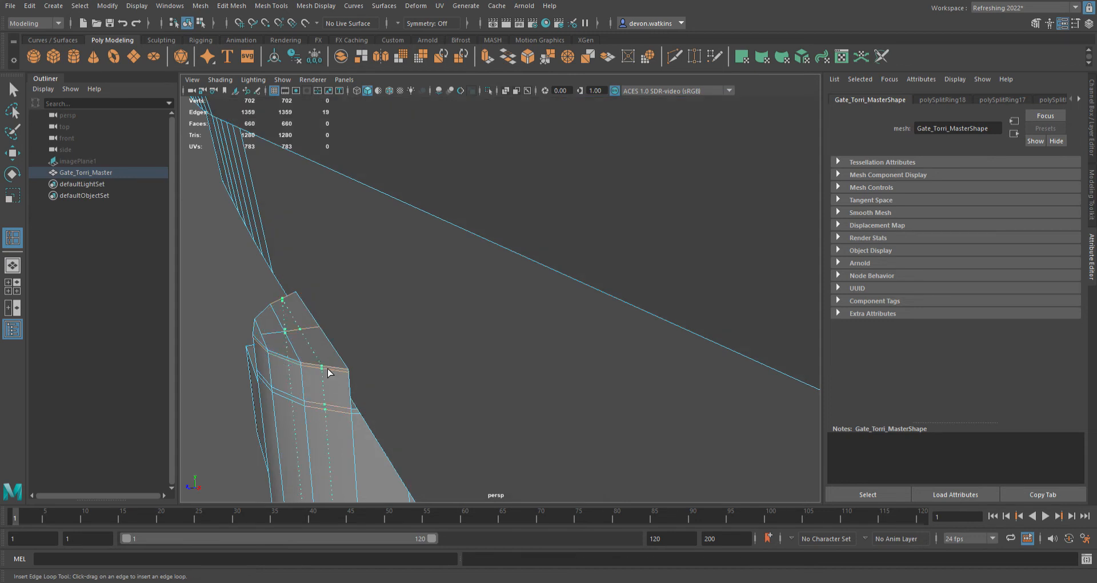
left_click_drag(336, 369, 352, 373)
key("3")
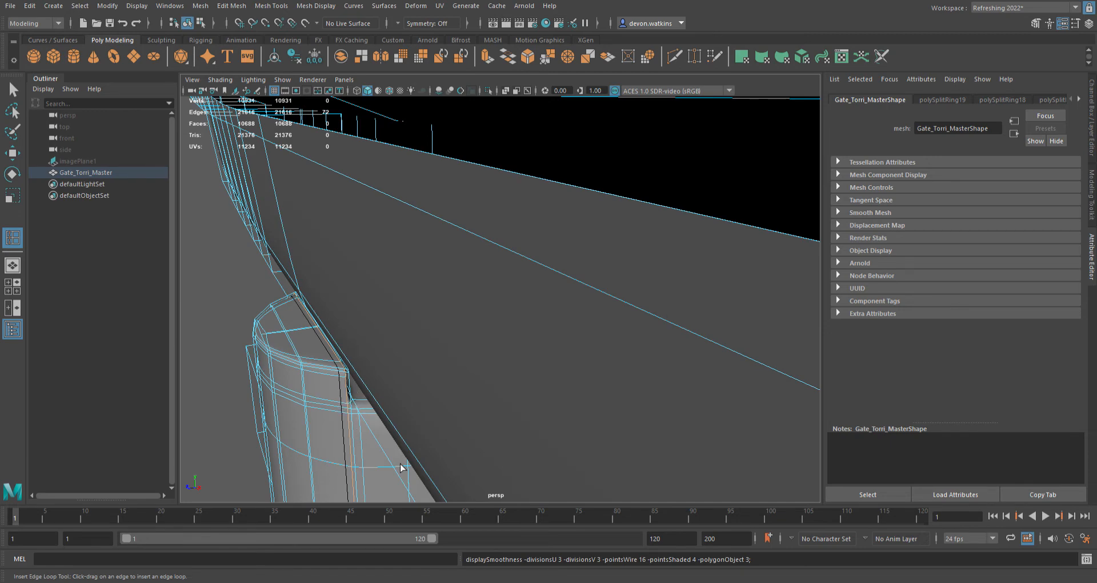
Step: Follow the vertical edge loop down to the pillar's base in the unsmoothed display and undo that loop
scroll(401, 467, "down", 15)
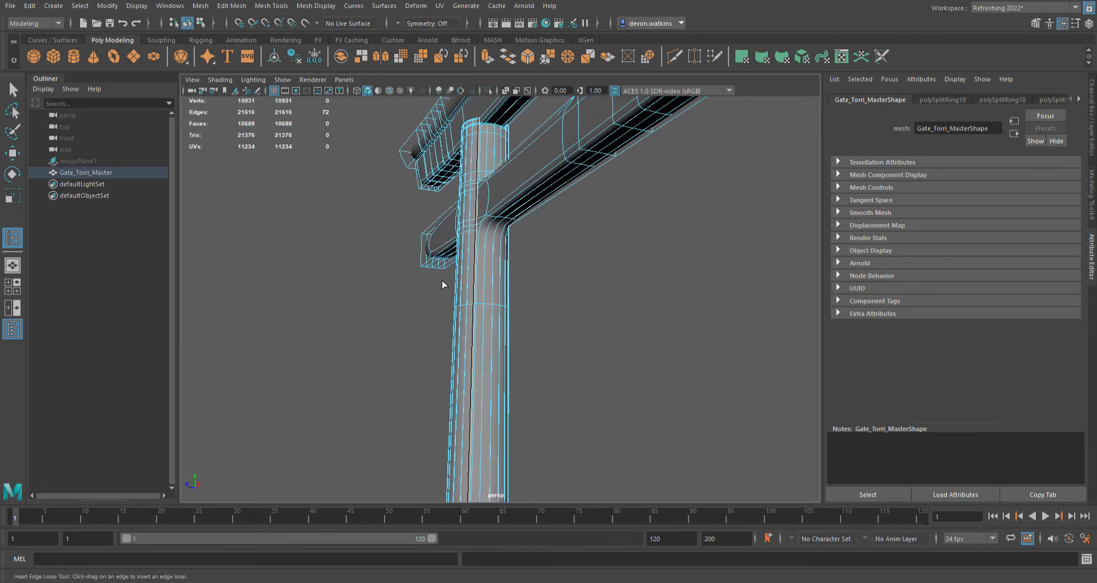
left_click_drag(485, 251, 516, 363, "alt")
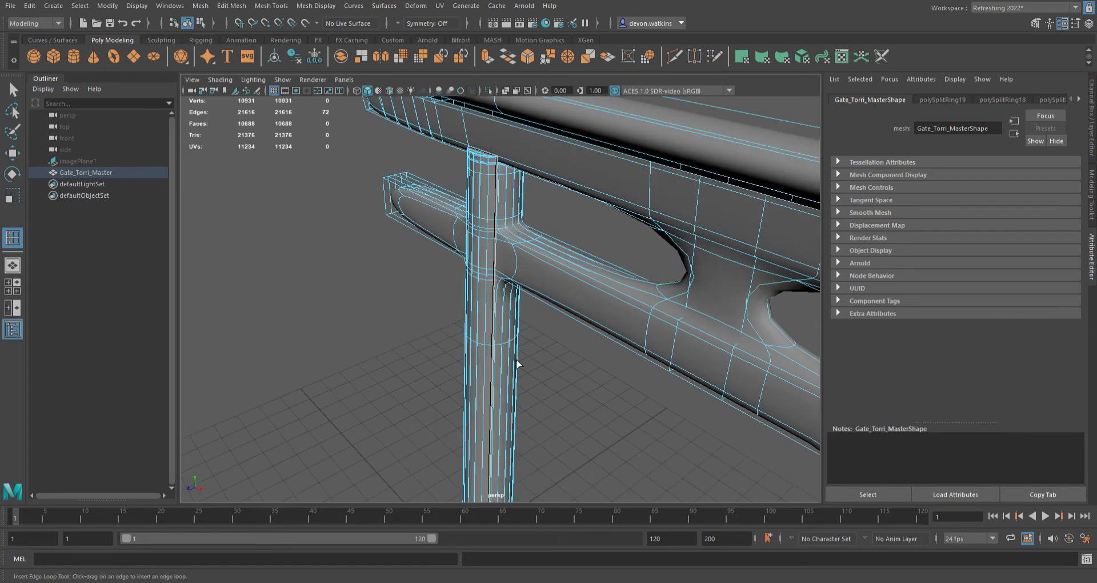
middle_click_drag(516, 364, 502, 160, "alt")
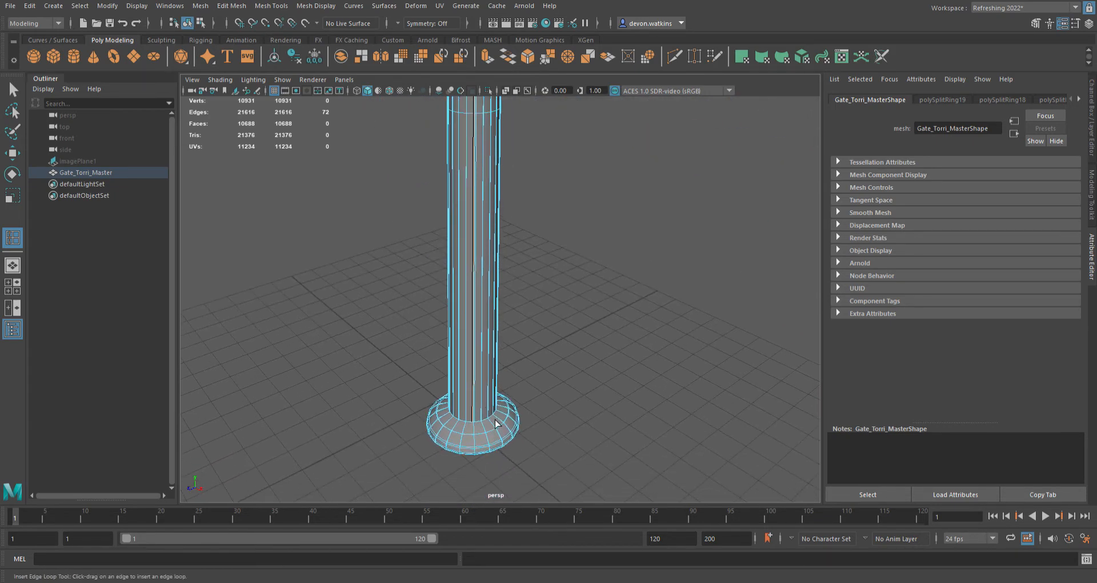
key("1")
right_click_drag(403, 436, 465, 422, "alt")
middle_click_drag(463, 421, 529, 222, "alt")
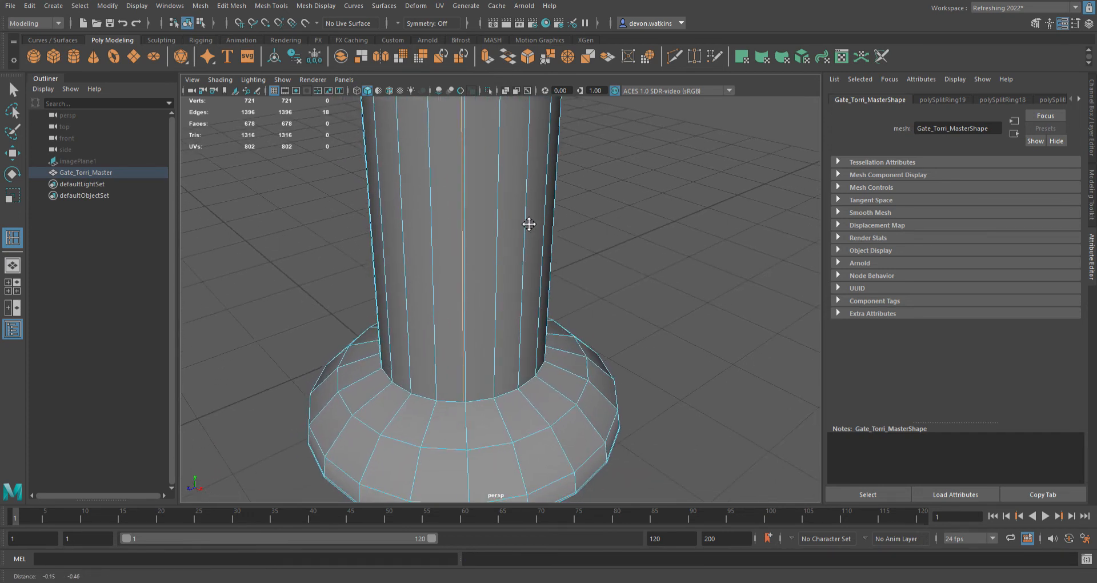
scroll(490, 403, "down", 3)
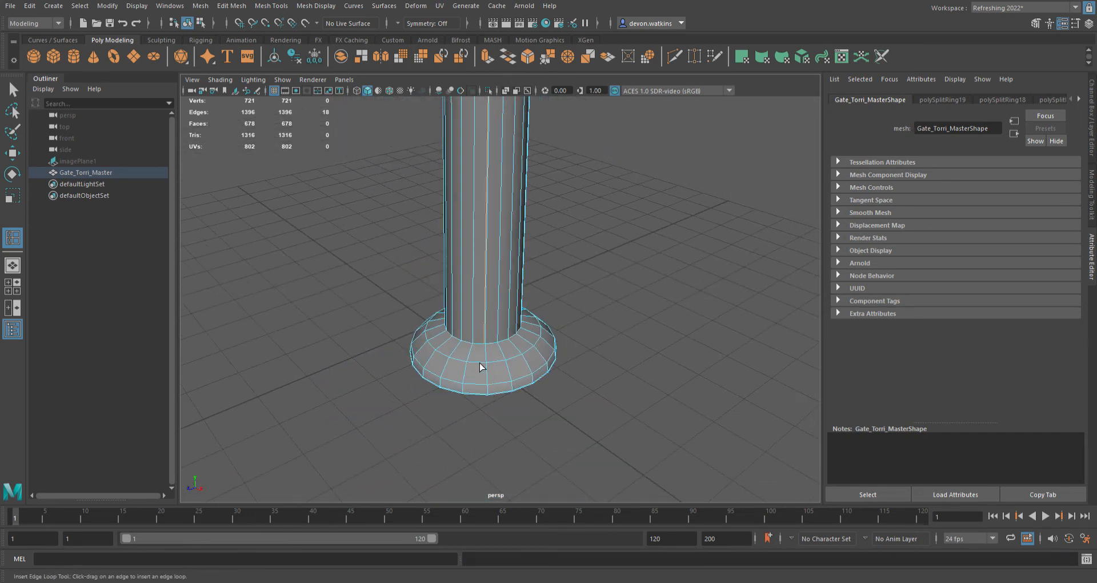
scroll(482, 368, "up", 3)
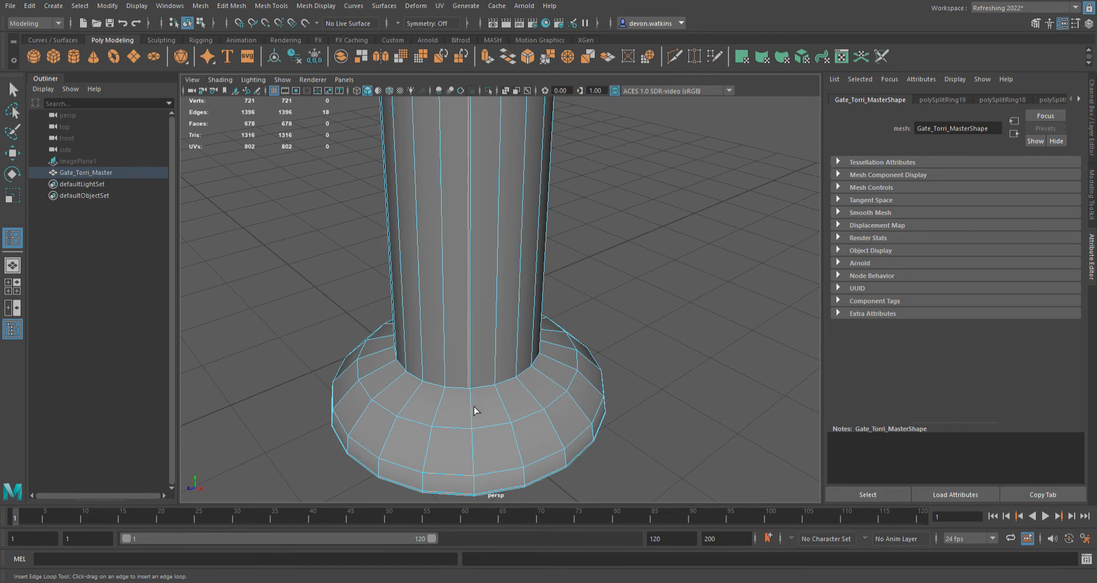
scroll(461, 418, "down", 2)
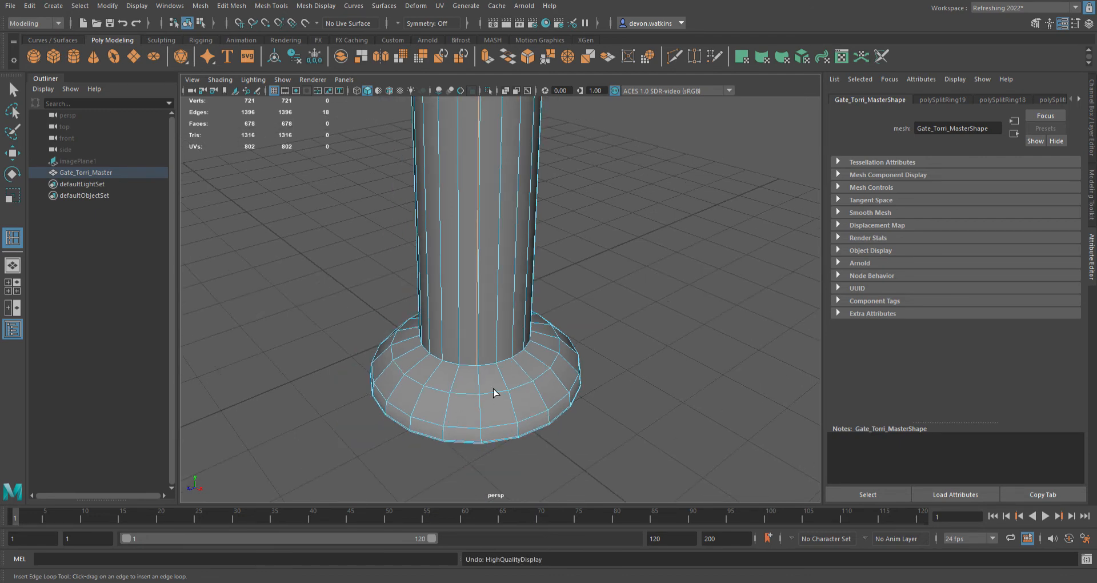
key("ctrl+z")
Step: Examine the edge flow on the pillar's base and underside and at its top corner against the upper beam
left_click_drag(499, 399, 536, 261, "alt")
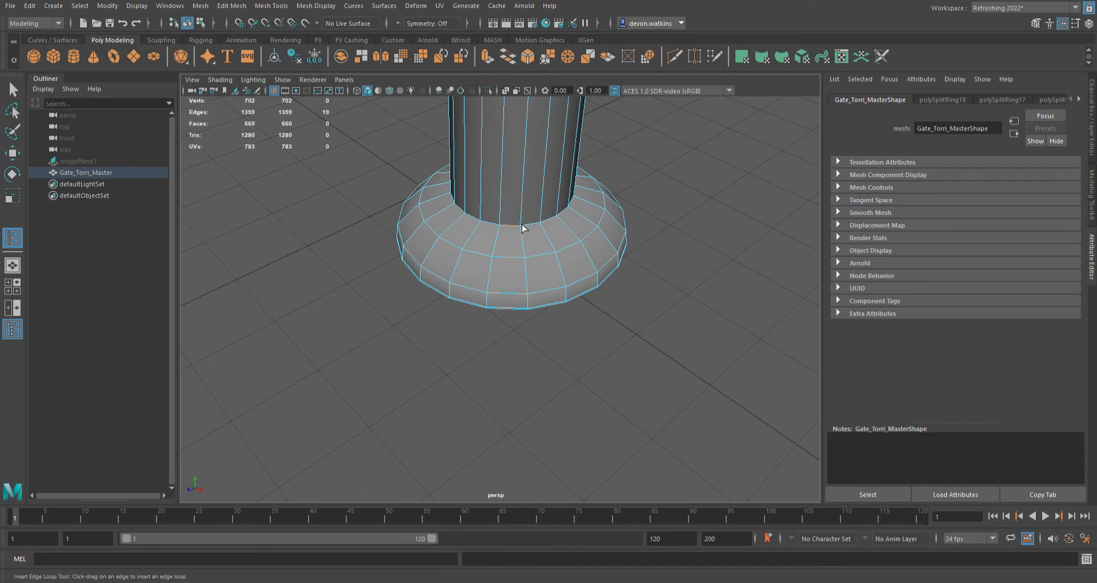
mouse_move(526, 262)
left_mouse_down("alt")
mouse_move(507, 290)
mouse_move(530, 284)
mouse_move(531, 265)
left_mouse_up("alt")
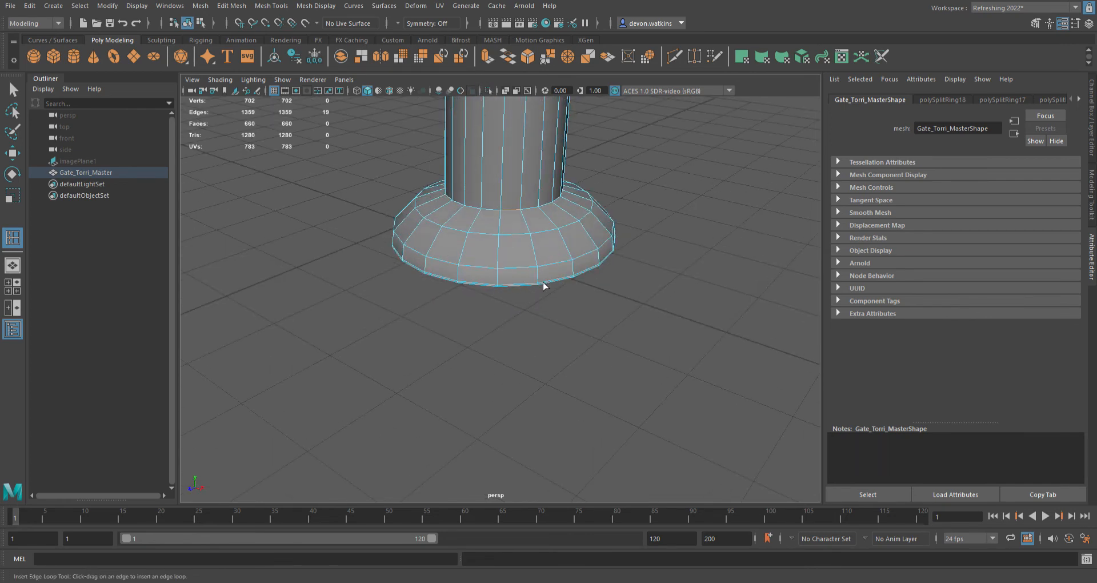
left_click_drag(543, 285, 497, 331, "alt")
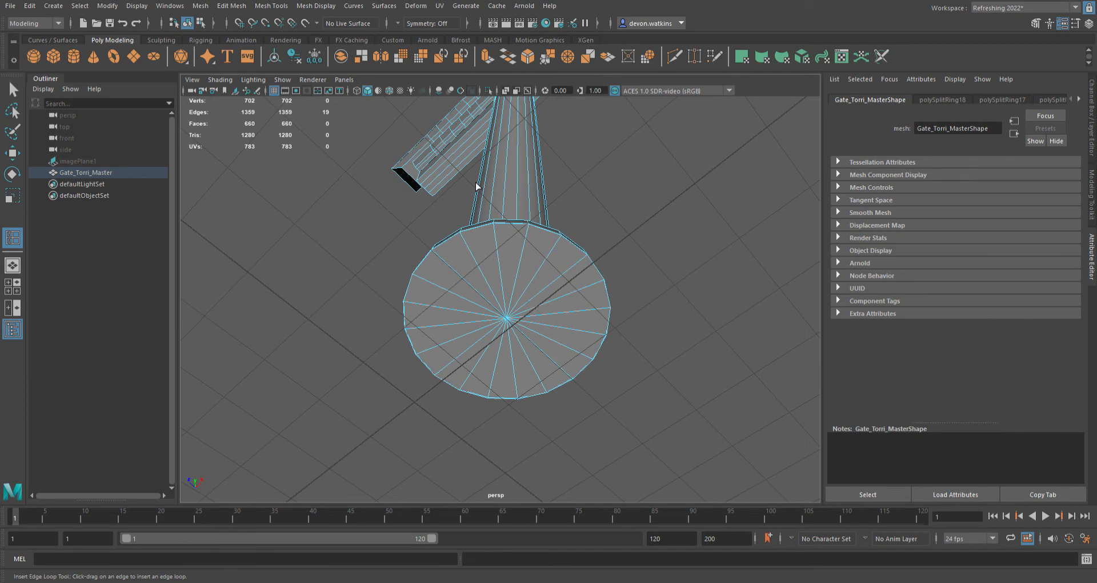
left_click_drag(542, 217, 542, 187, "alt")
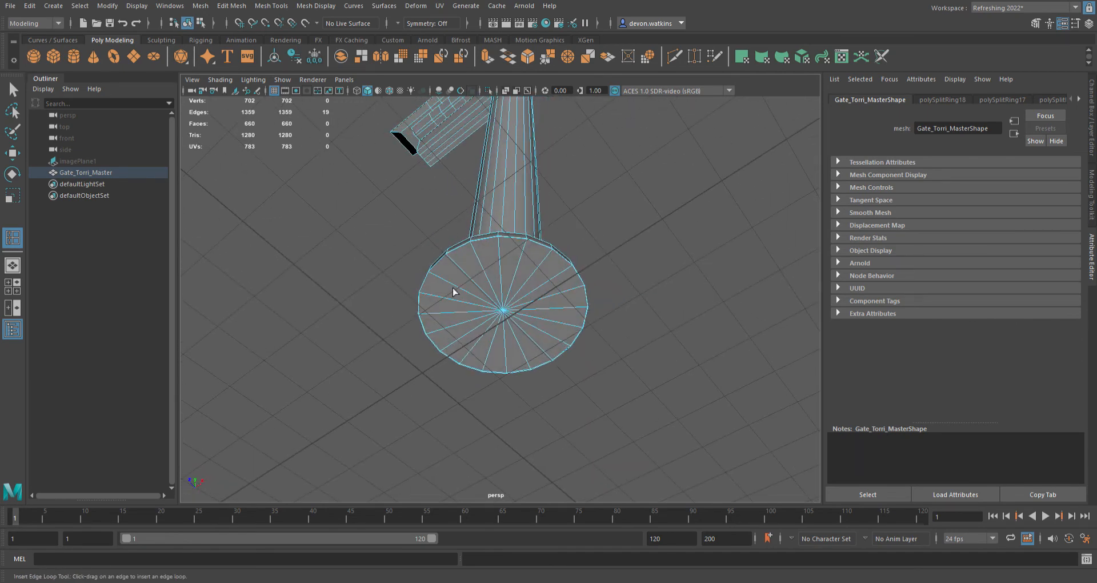
left_click_drag(537, 222, 536, 173, "alt")
middle_click_drag(535, 169, 512, 377, "alt")
right_click_drag(512, 377, 558, 401, "alt")
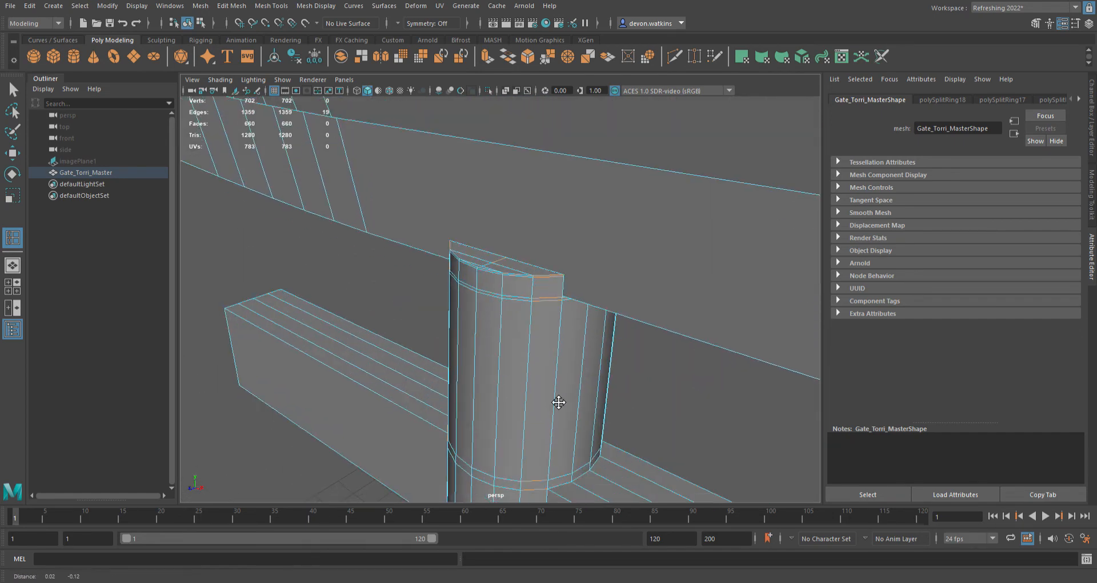
Step: Insert a vertical edge loop around the lower beam on each side of the pillar, close to the joint
middle_click_drag(558, 402, 517, 336, "alt")
right_click_drag(517, 336, 497, 350, "alt")
left_click_drag(497, 350, 546, 364, "alt")
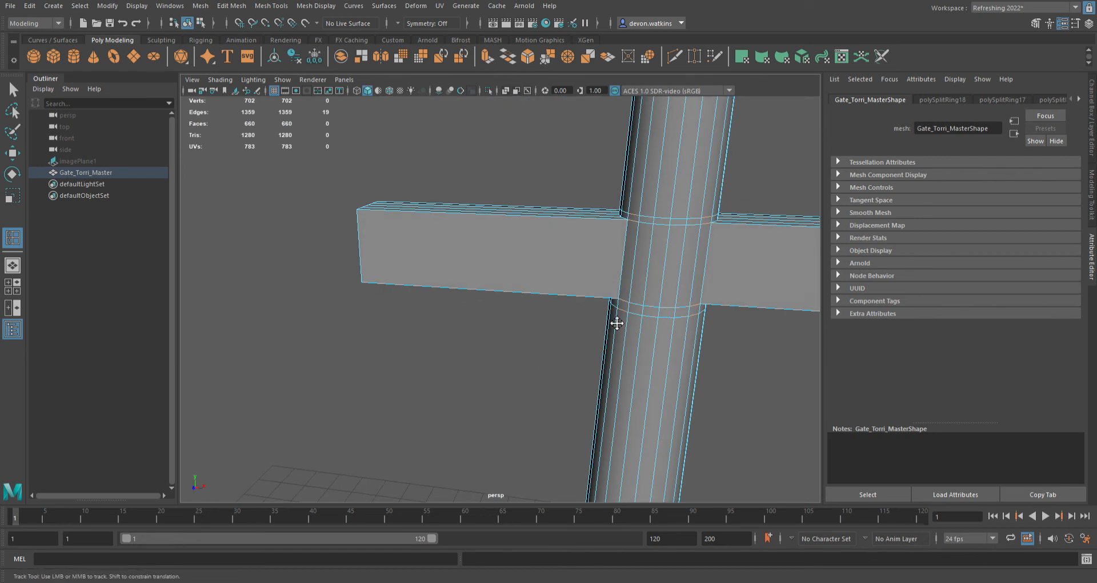
middle_click_drag(617, 321, 511, 357, "alt")
left_click_drag(512, 361, 568, 362, "alt")
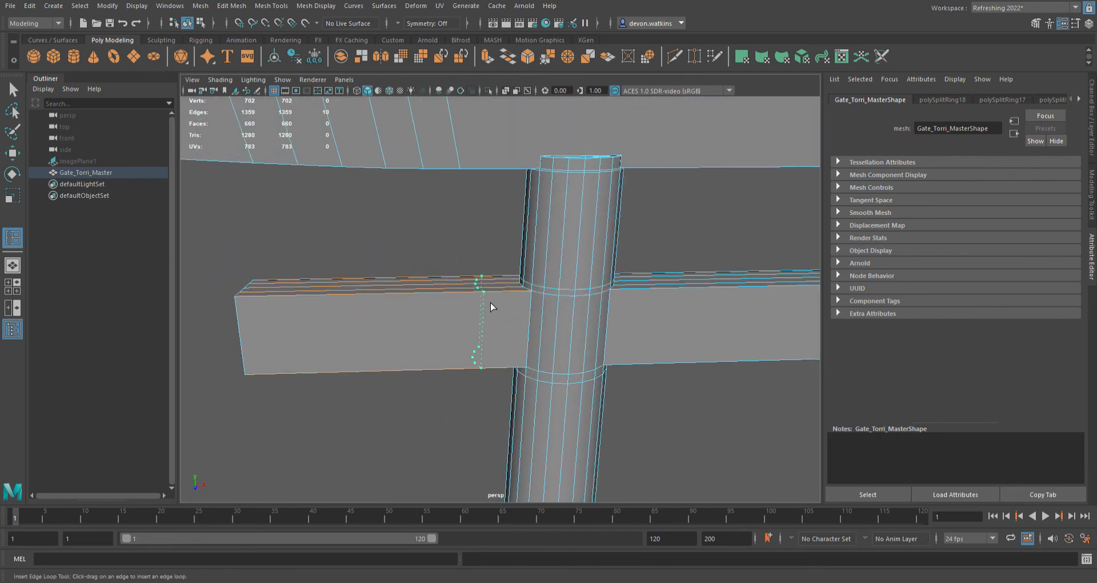
left_click_drag(529, 304, 533, 305)
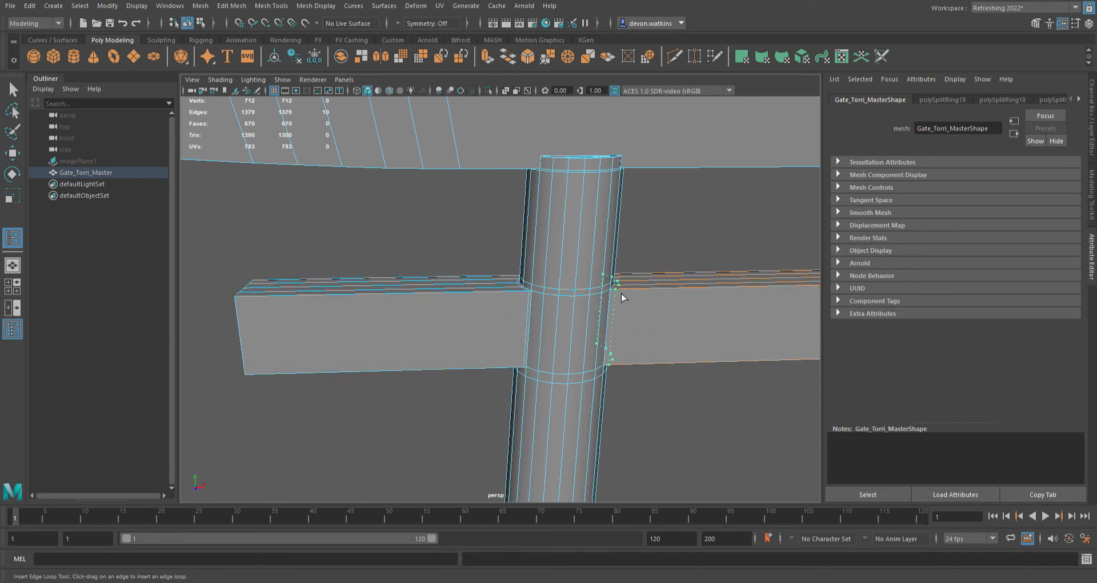
left_click_drag(619, 297, 617, 296)
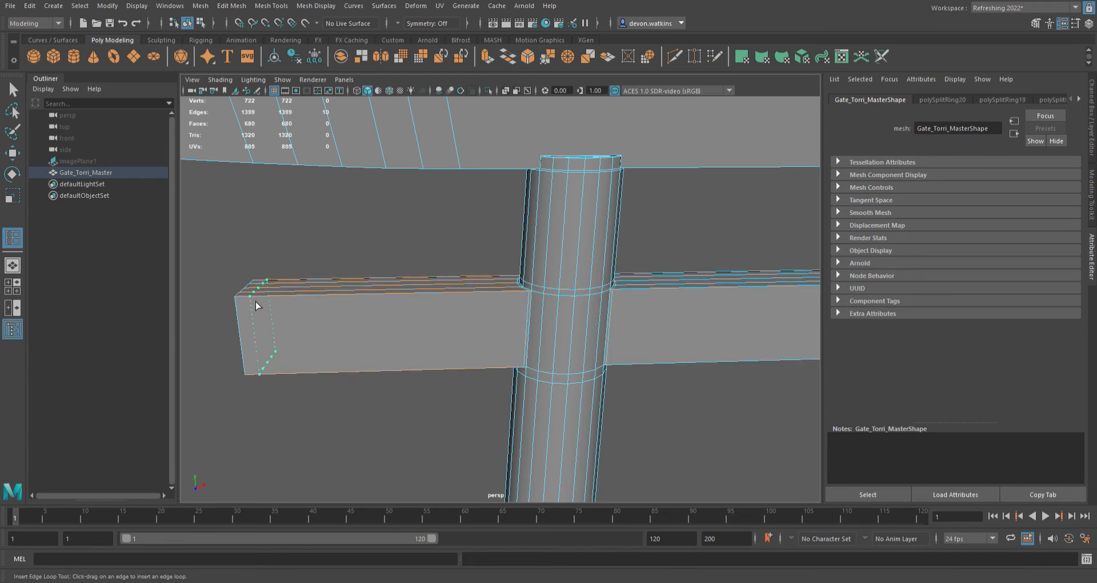
Step: Insert an edge loop close to the lower beam's outer end and lengthwise loops along its upper and lower edges
left_click_drag(254, 299, 246, 306)
left_click_drag(262, 372, 476, 316, "alt")
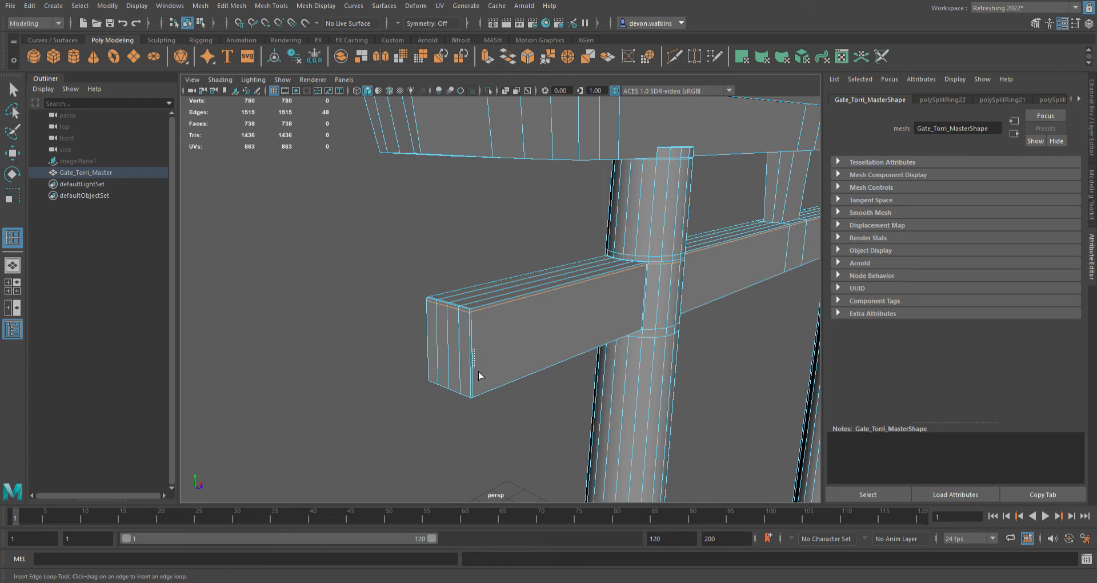
left_click_drag(475, 387, 479, 403)
Step: Examine the lower beam's end, long edges and pillar joint in smooth preview with the mesh deselected
left_click_drag(595, 399, 516, 362, "alt")
middle_click_drag(576, 369, 470, 374, "alt")
scroll(469, 373, "down", 3)
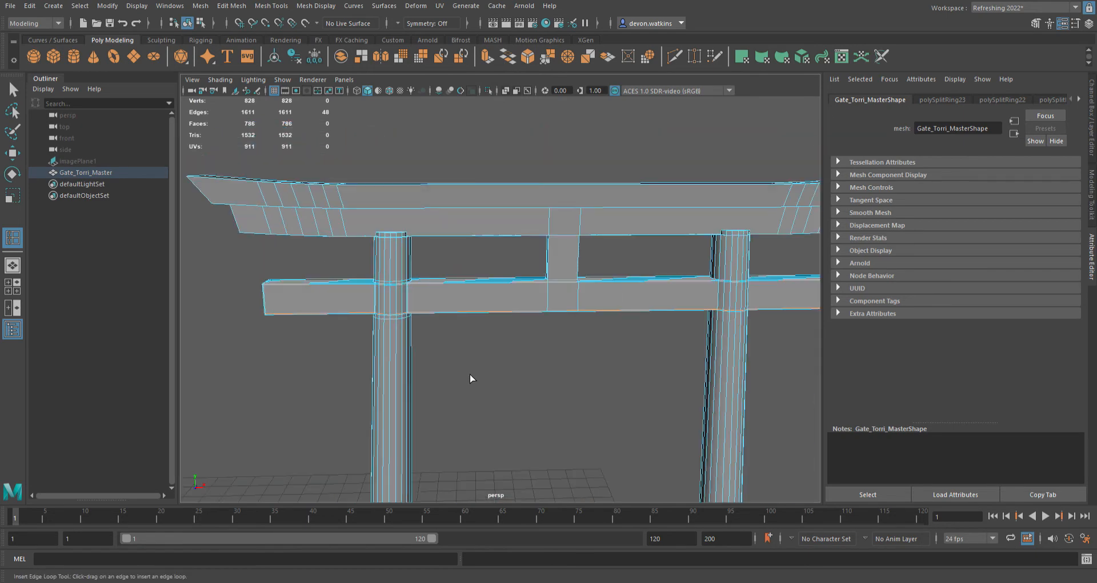
key("2")
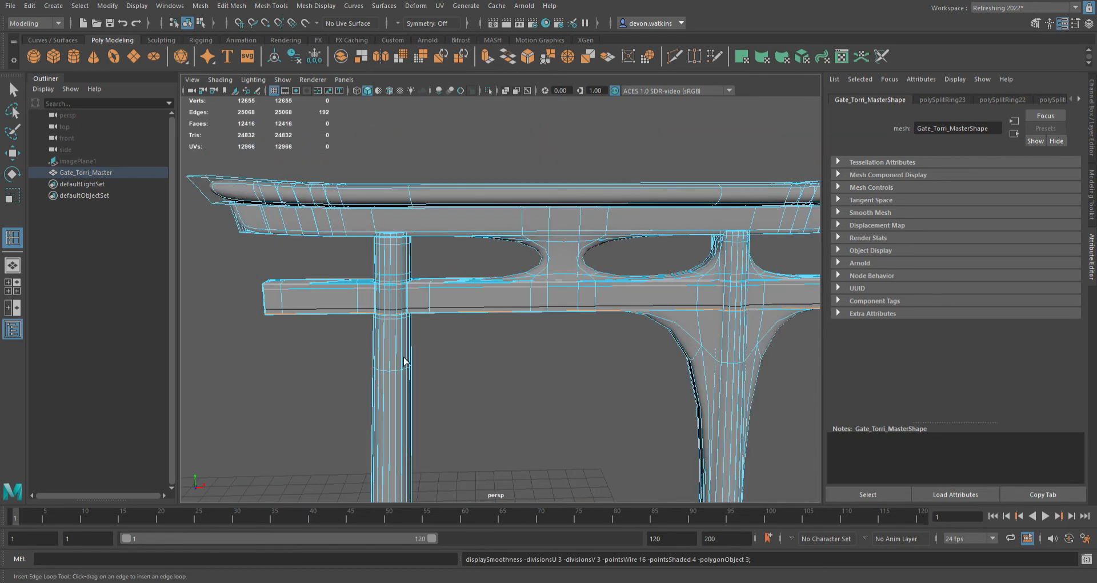
left_click_drag(406, 361, 467, 354, "alt")
scroll(467, 355, "up", 5)
scroll(368, 313, "down", 4)
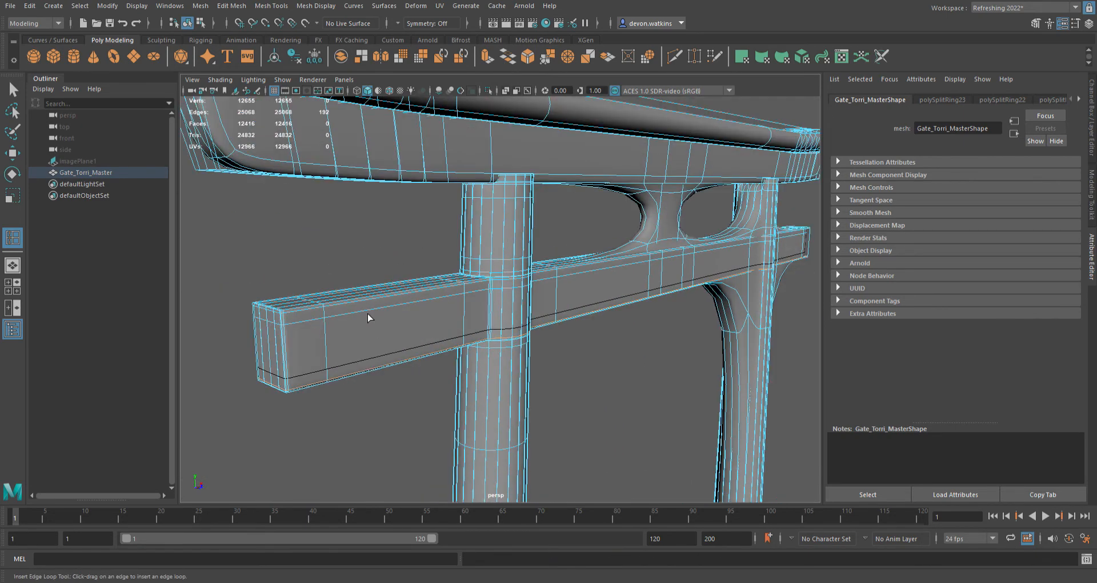
left_click(427, 266)
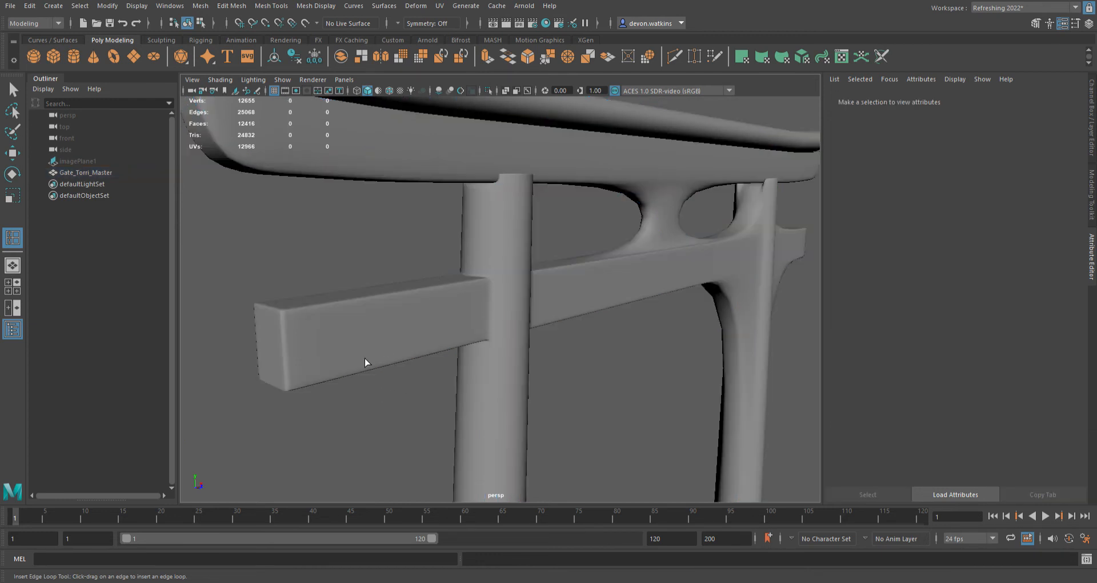
scroll(296, 341, "down", 5)
left_click_drag(364, 352, 404, 350, "alt")
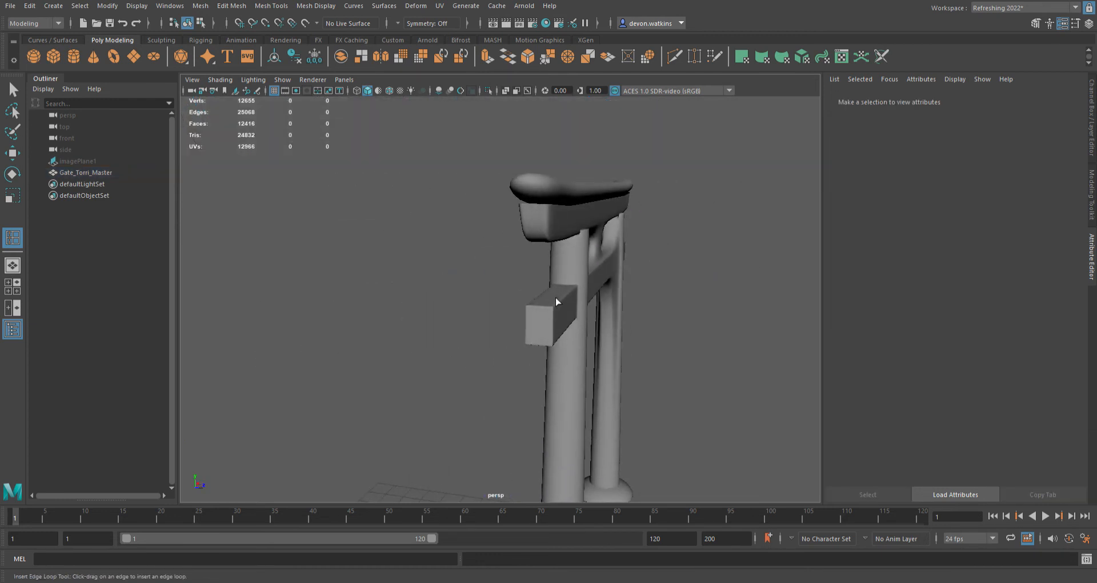
left_click_drag(585, 340, 502, 337, "alt")
scroll(438, 319, "up", 5)
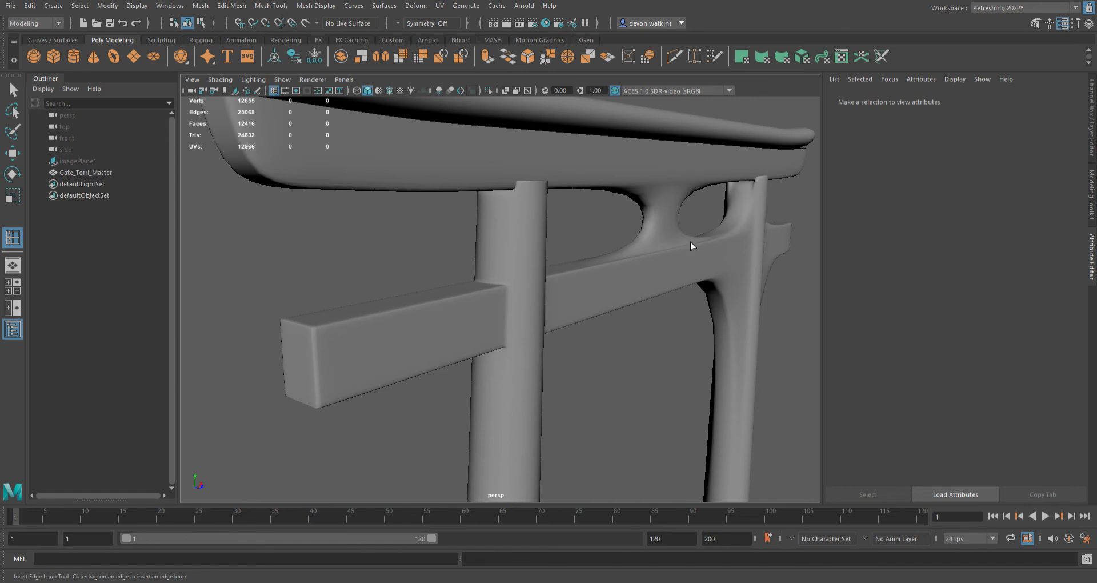
Step: Return the gate to the unsmoothed display and insert vertical edge loops in the lower beam at both sides of the central strut
left_click(566, 296)
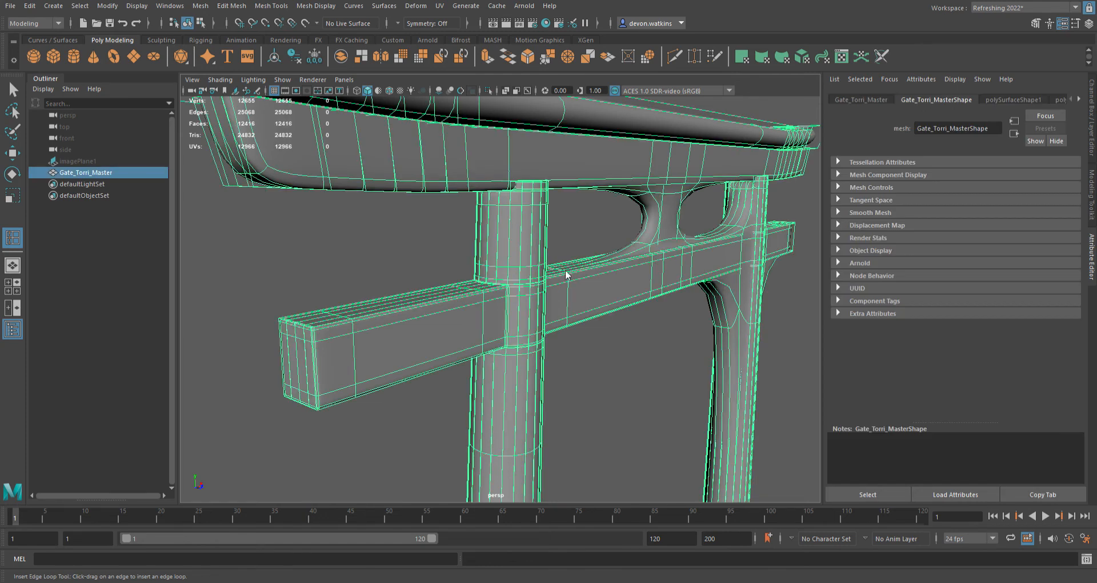
key("1")
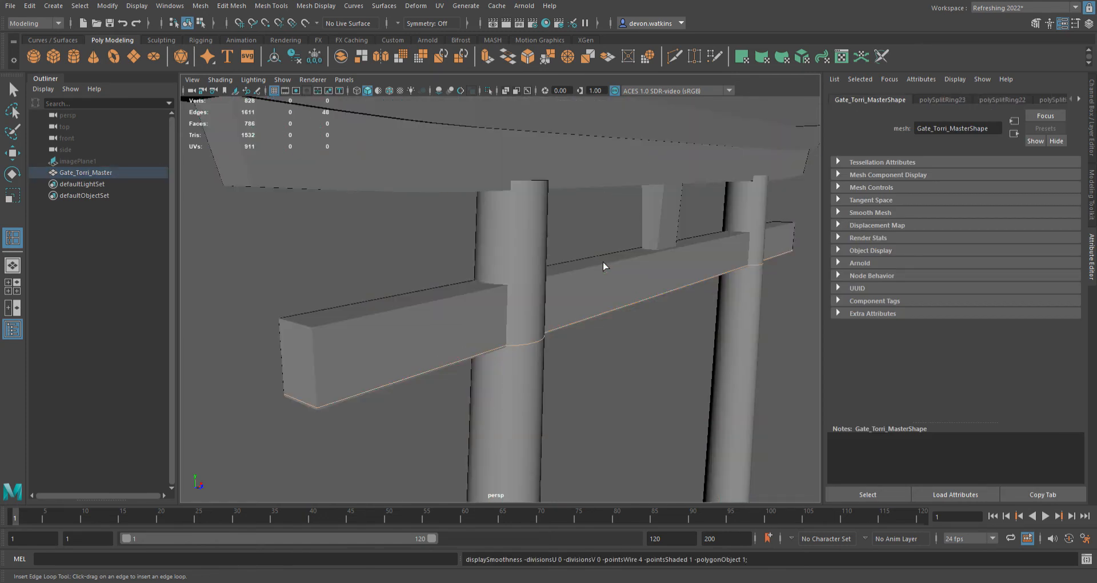
left_click(645, 268)
left_click_drag(694, 288, 560, 284, "alt")
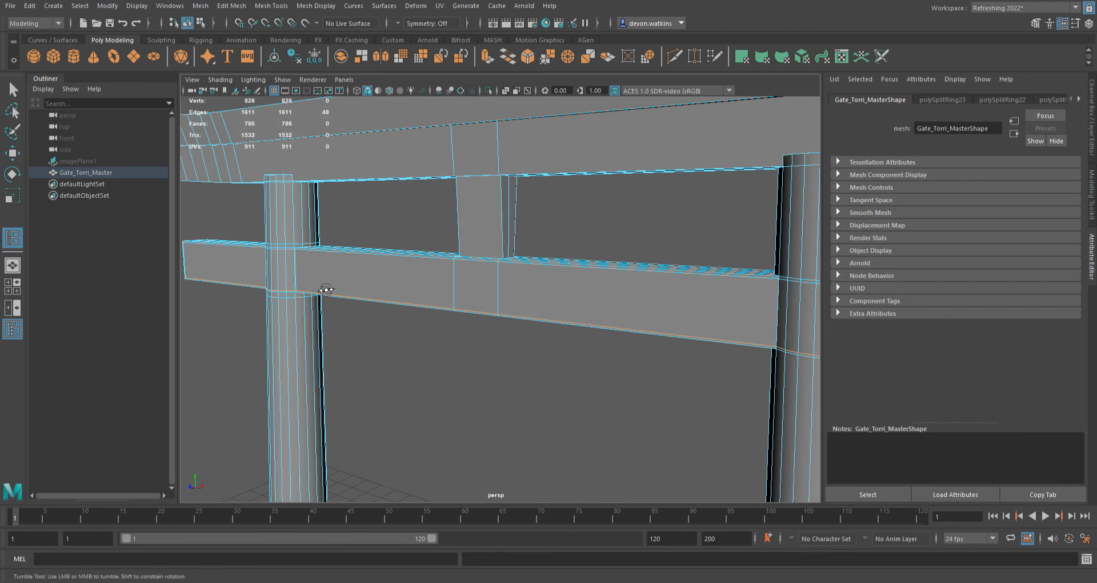
scroll(320, 292, "up", 5)
scroll(365, 285, "down", 3)
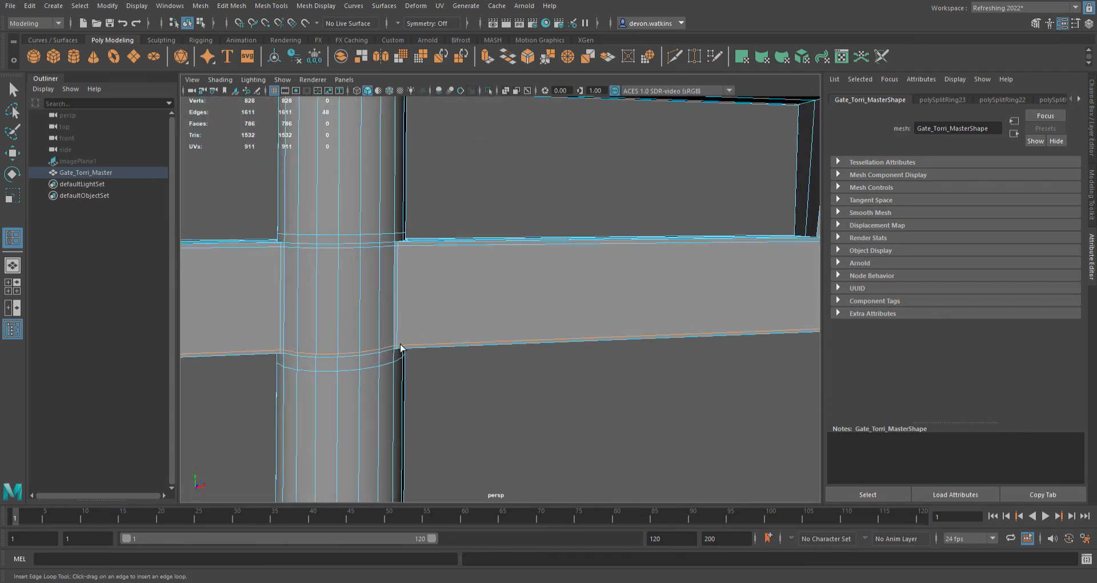
left_click_drag(407, 306, 410, 330, "alt")
scroll(590, 360, "down", 1)
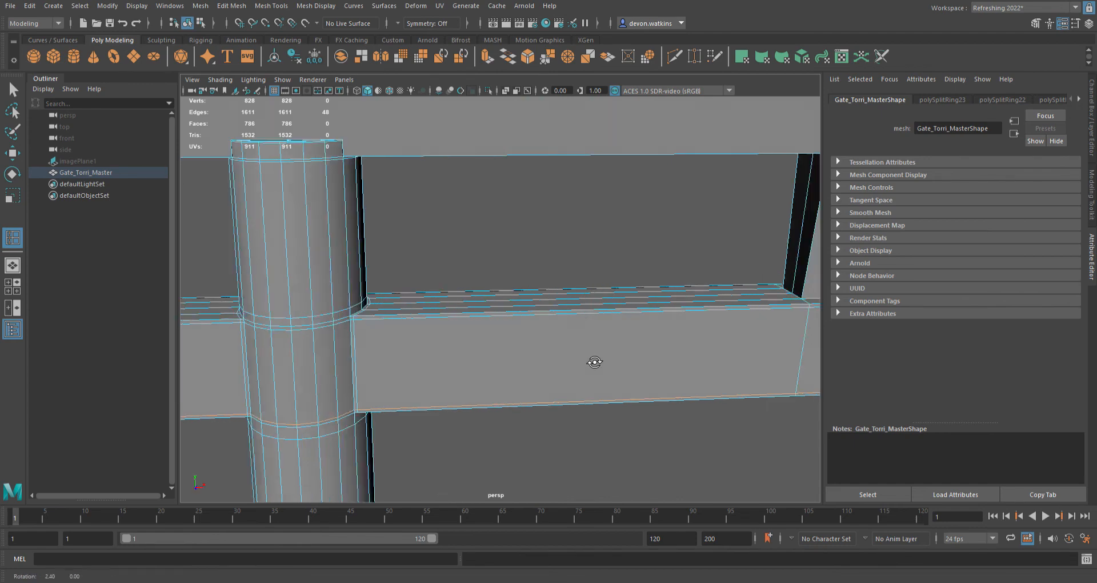
scroll(566, 361, "up", 3)
scroll(590, 367, "down", 3)
middle_click_drag(731, 368, 605, 364, "alt")
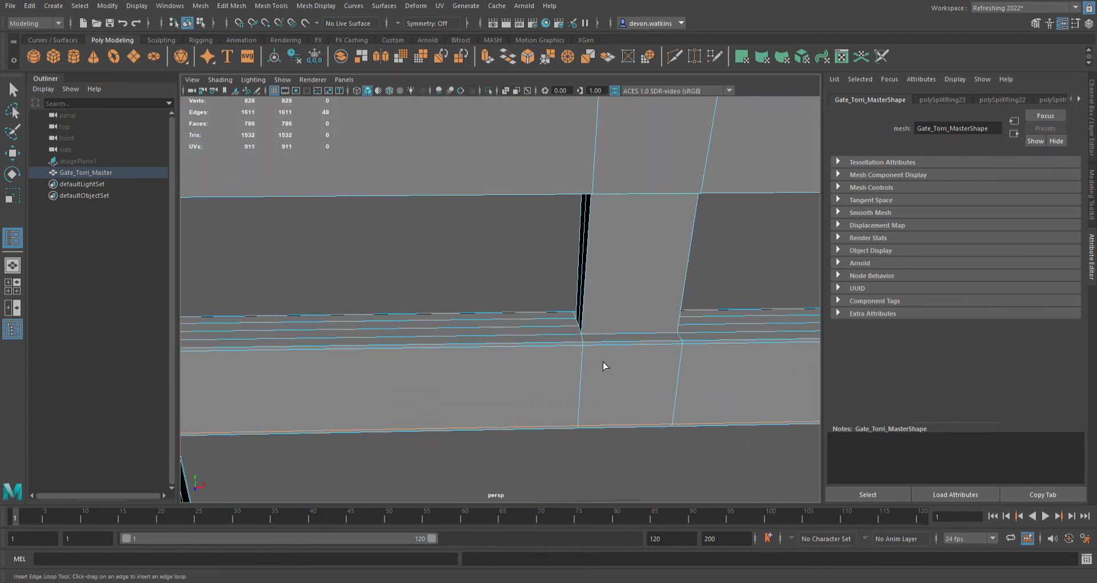
middle_click_drag(527, 365, 570, 358, "alt")
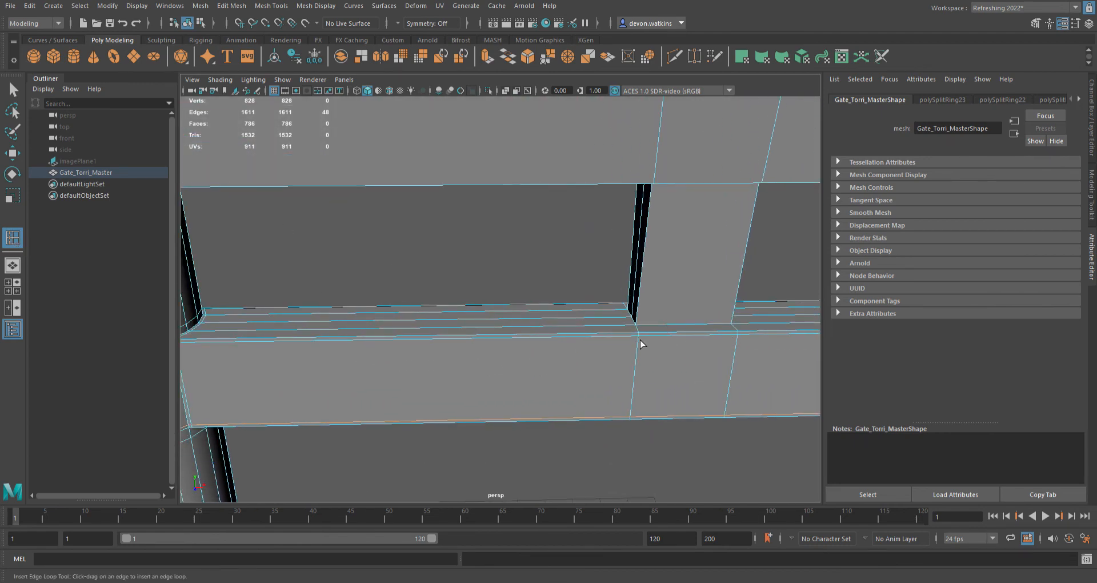
left_click_drag(634, 341, 643, 342)
left_click_drag(755, 344, 747, 341)
Step: Insert horizontal edge loops around the central strut, close to its foot and close to its joint with the upper beam
left_click_drag(644, 306, 644, 325)
left_click_drag(675, 397, 669, 320, "alt")
middle_click_drag(653, 243, 645, 372, "alt")
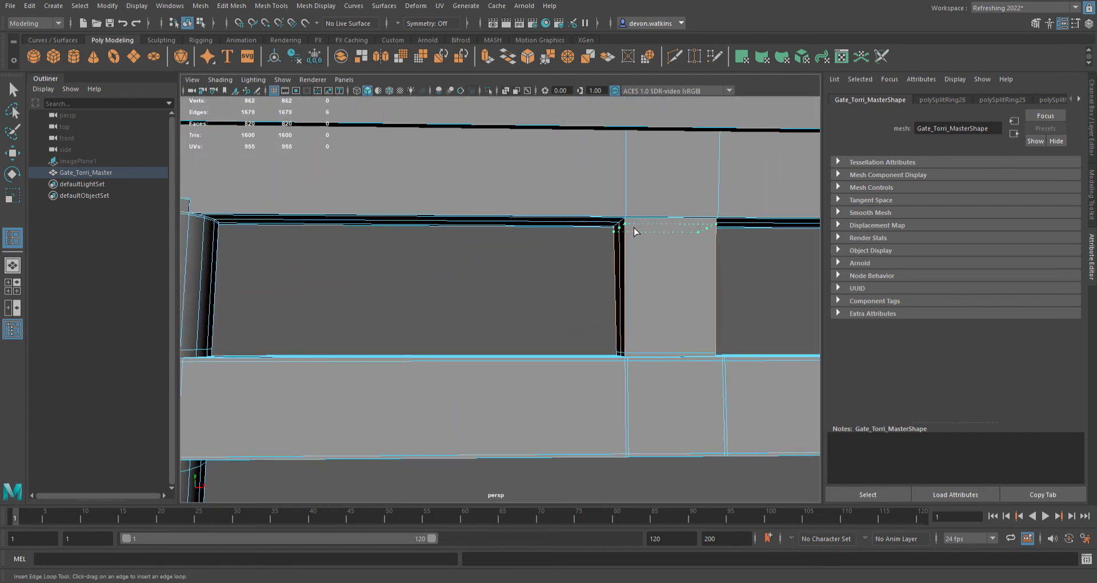
left_click_drag(634, 230, 635, 228)
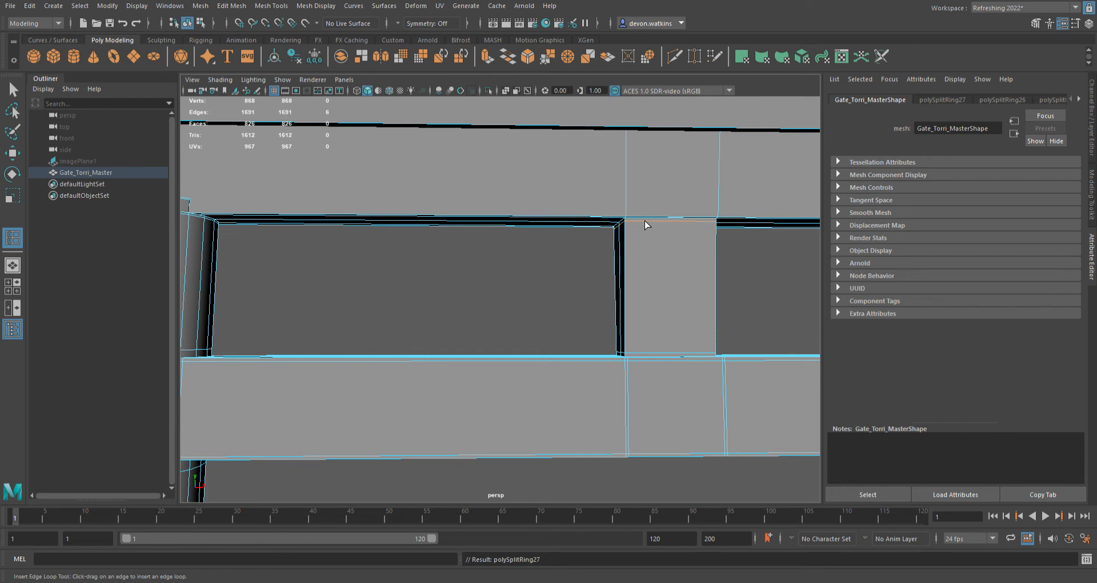
Step: Insert vertical edge loops close to the central strut's two side edges and check its corners in smooth preview
left_click_drag(638, 224, 637, 224)
left_click_drag(712, 224, 724, 225)
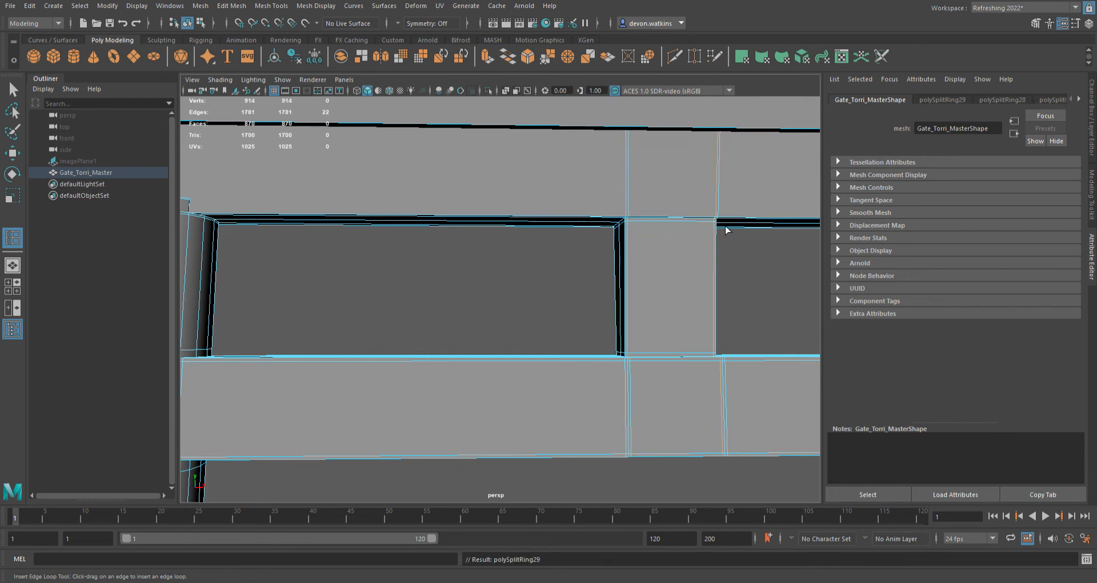
scroll(751, 296, "down", 3)
left_click_drag(751, 296, 601, 302, "alt")
key("3")
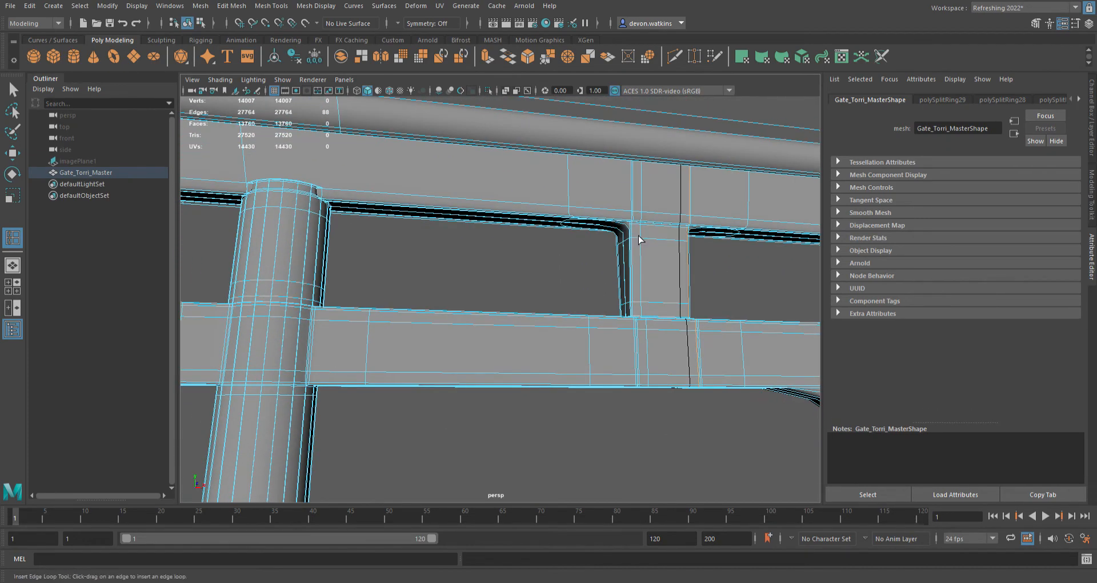
left_click_drag(622, 235, 582, 330, "alt")
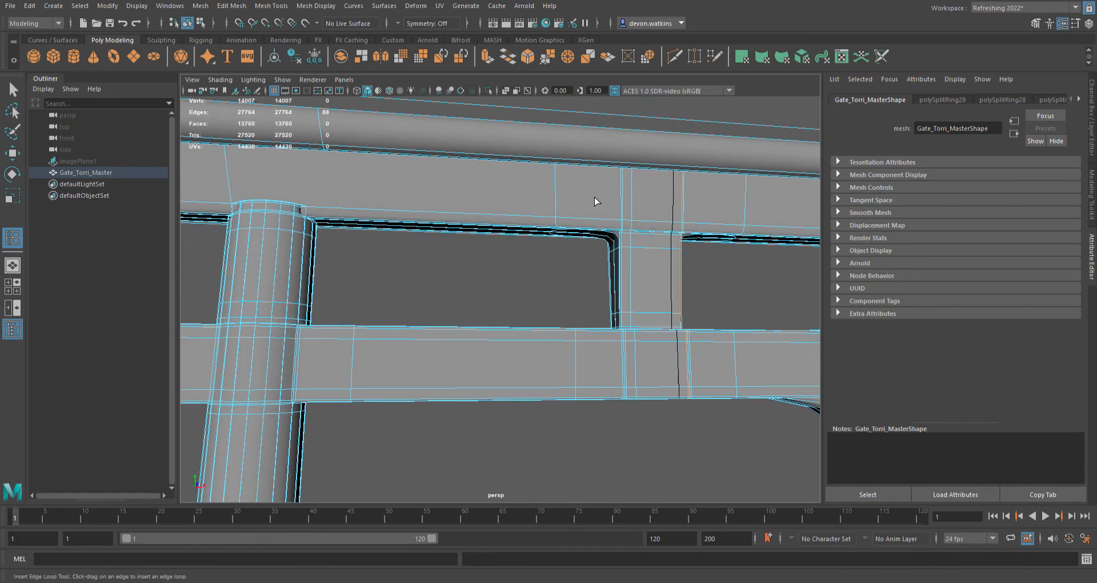
Step: Turn off smooth preview and insert horizontal edge loops around the right pillar just above the lower beam and just below the upper beam
key("1")
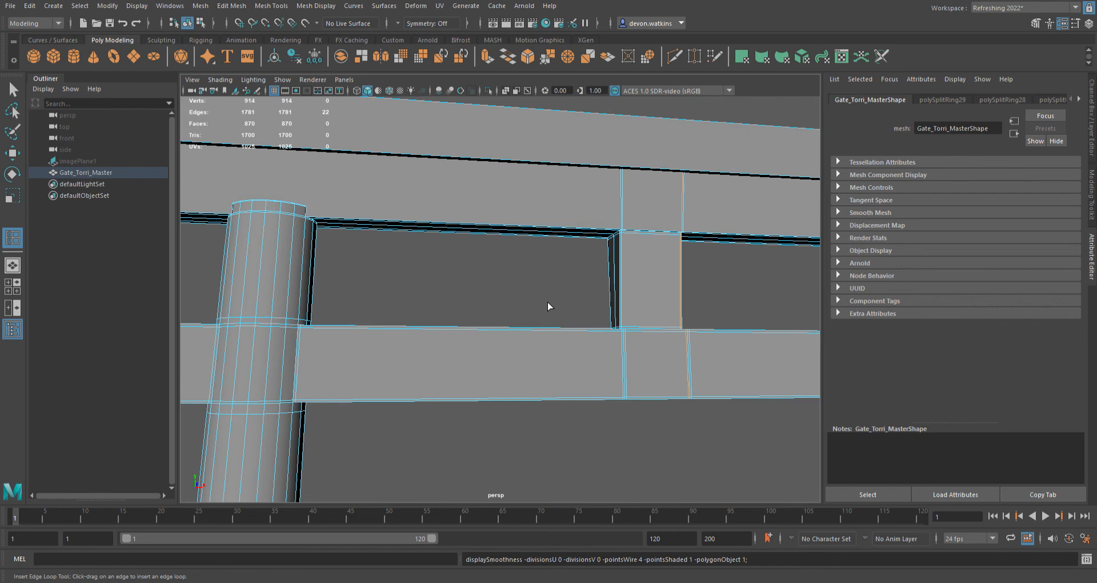
left_click_drag(631, 311, 424, 360, "alt")
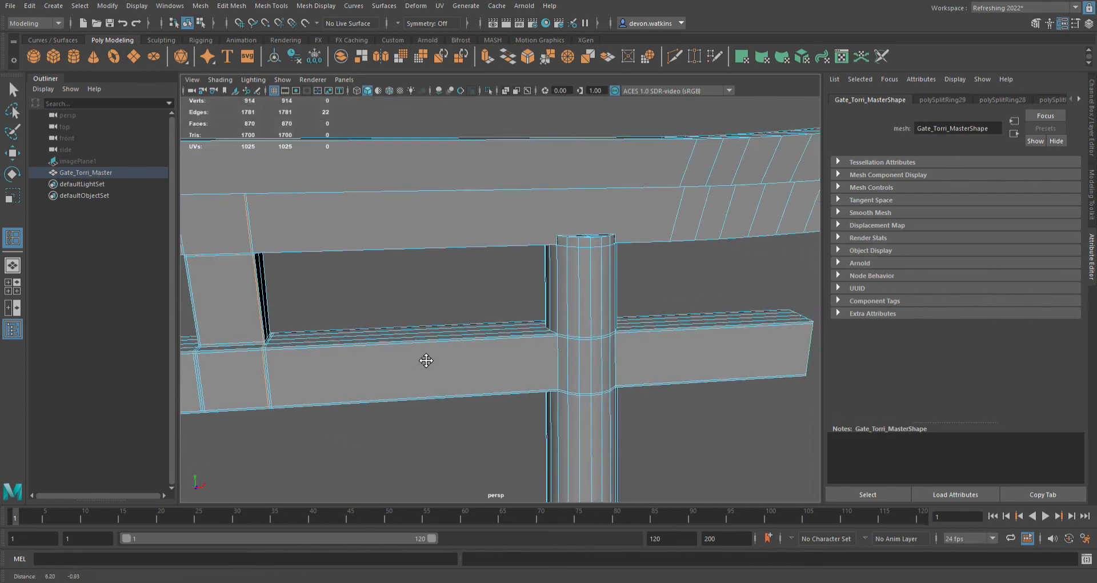
right_click_drag(423, 359, 533, 369, "alt")
scroll(543, 379, "down", 5)
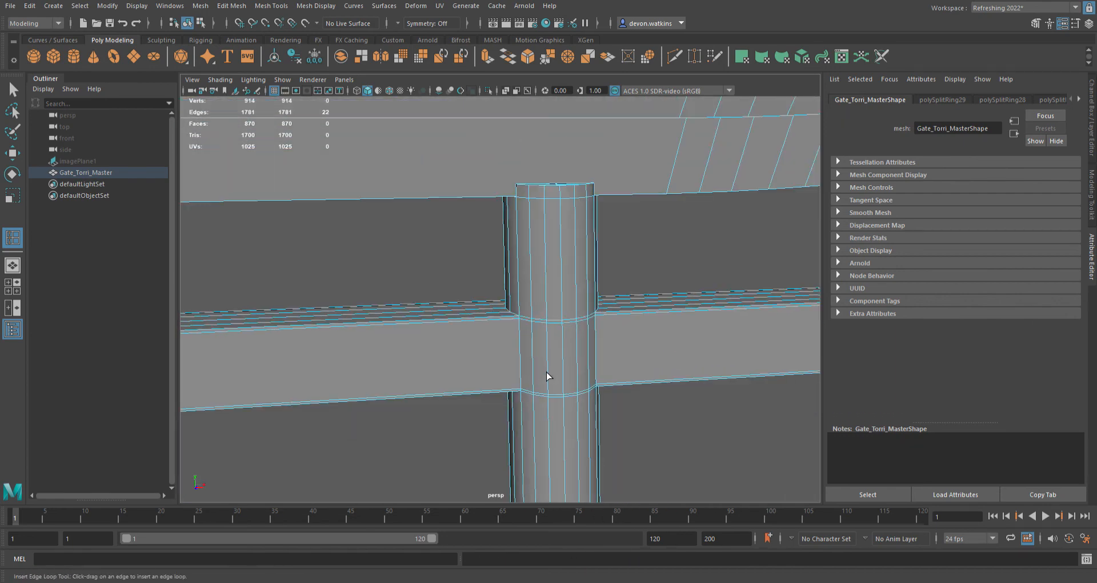
left_click_drag(538, 290, 539, 323)
left_click_drag(537, 243, 532, 205)
Step: Insert edge loops just below the right pillar's top rim on its front and back protrusions
scroll(532, 205, "up", 4)
middle_click_drag(542, 185, 519, 324, "alt")
scroll(520, 324, "up", 3)
left_click_drag(536, 356, 534, 343)
left_click_drag(526, 378, 650, 364, "alt")
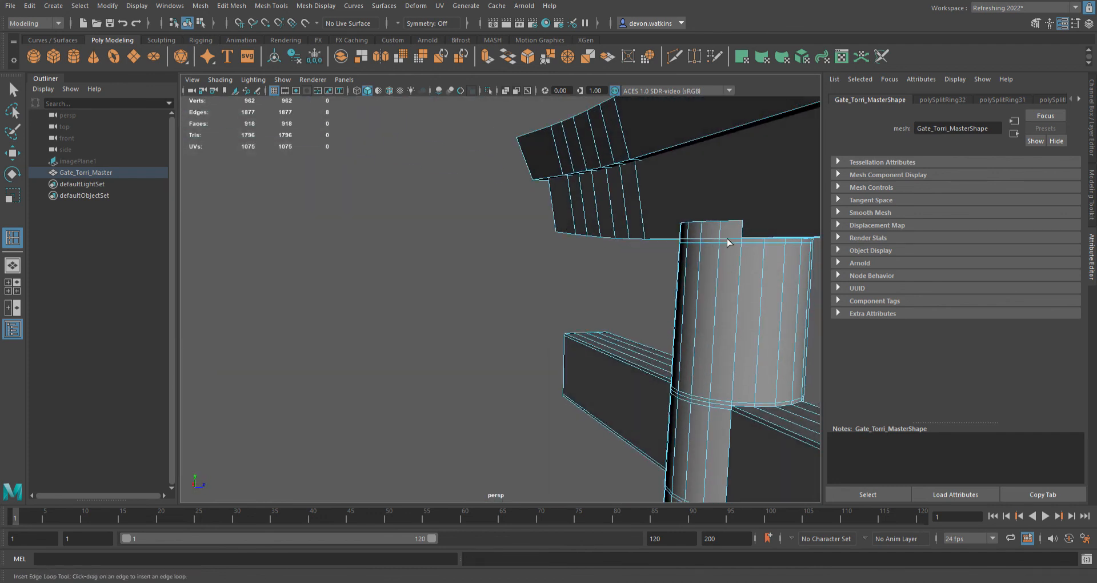
left_click_drag(728, 243, 728, 228)
Step: Try a vertical edge loop along the right pillar, follow it down to the base and undo it
left_click_drag(769, 304, 649, 296, "alt")
scroll(647, 291, "down", 3)
left_click_drag(607, 243, 602, 245)
scroll(643, 411, "down", 6)
left_click_drag(570, 455, 577, 250, "alt")
scroll(592, 383, "up", 6)
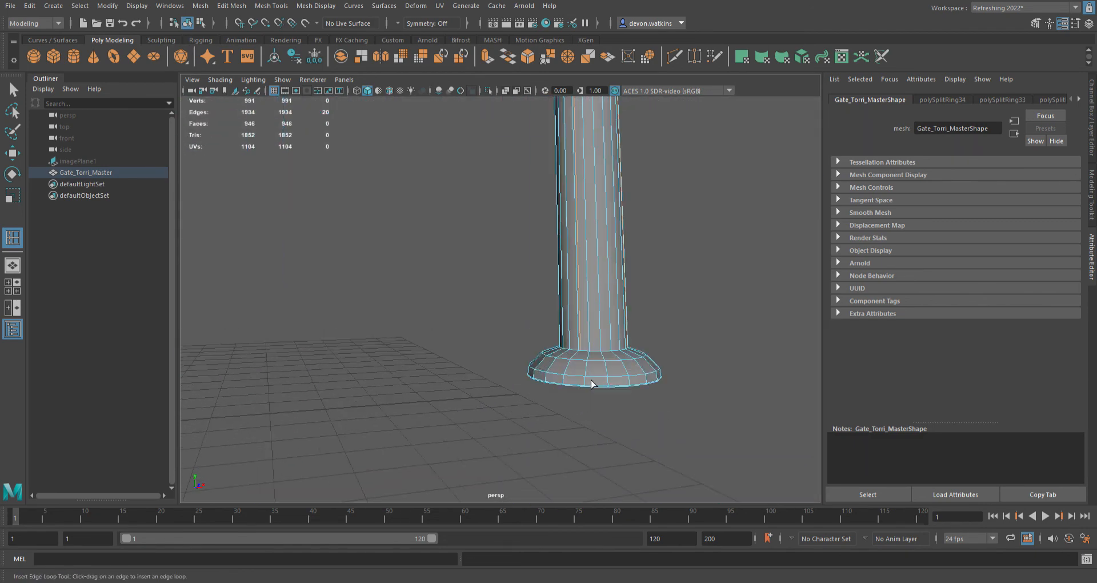
right_click_drag(591, 380, 673, 422, "alt")
middle_click_drag(673, 422, 607, 374, "alt")
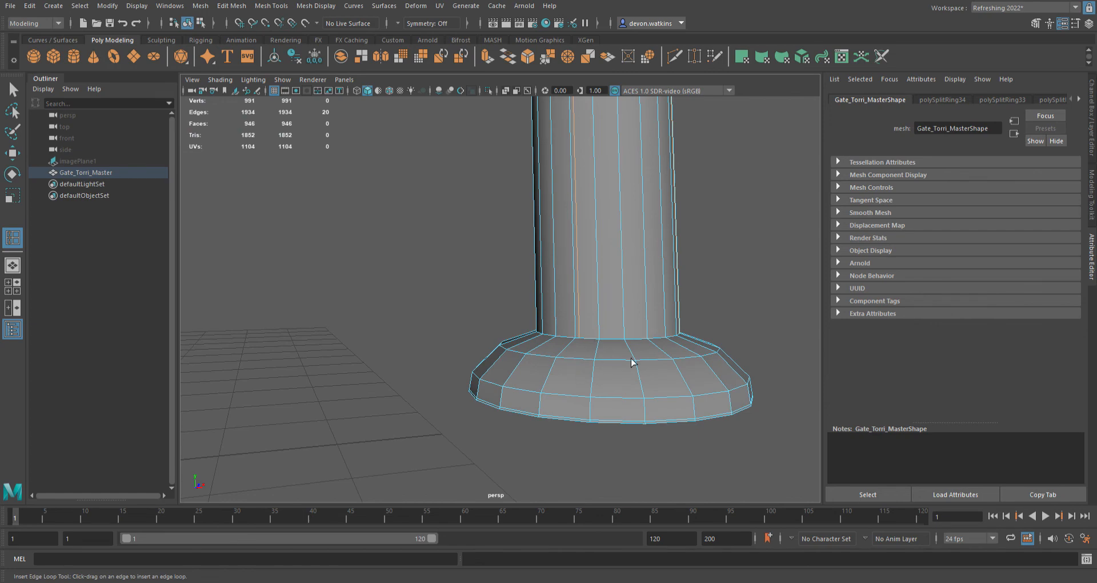
key("ctrl+z")
Step: Insert a vertical edge loop around the lower beam on each side of the right pillar, close to the joint
right_click_drag(614, 276, 572, 229, "alt")
middle_click_drag(571, 228, 573, 335, "alt")
middle_click_drag(571, 188, 558, 338, "alt")
left_click_drag(558, 338, 576, 413, "alt")
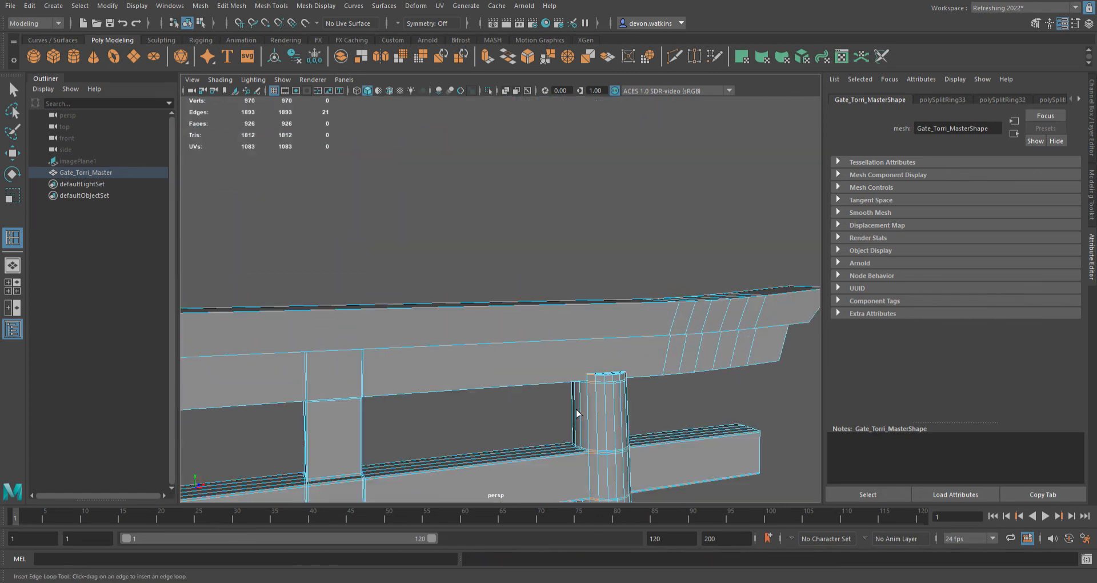
right_click_drag(576, 413, 633, 444, "alt")
middle_click_drag(633, 444, 567, 326, "alt")
scroll(570, 343, "up", 5)
middle_click_drag(606, 384, 563, 338, "alt")
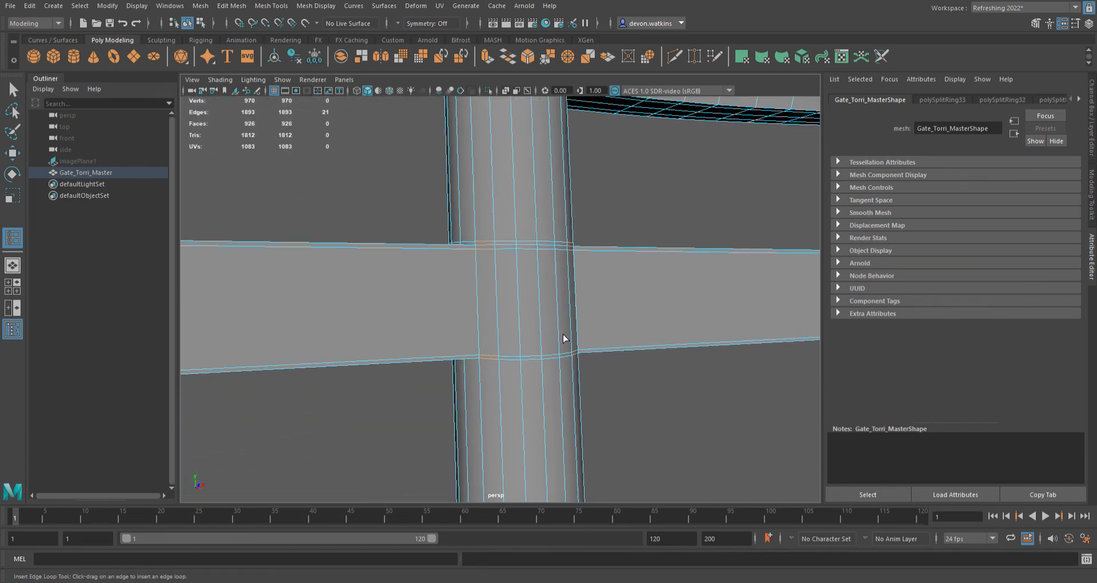
left_click_drag(489, 331, 485, 359, "alt")
left_click_drag(420, 377, 476, 377)
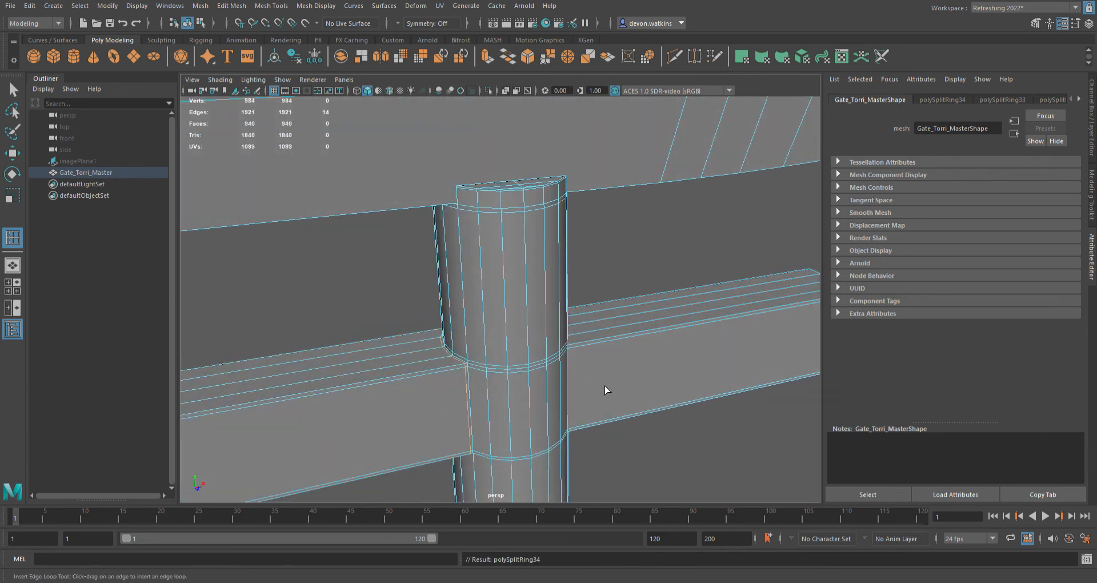
left_click_drag(606, 390, 570, 386, "alt")
left_click_drag(507, 358, 567, 359)
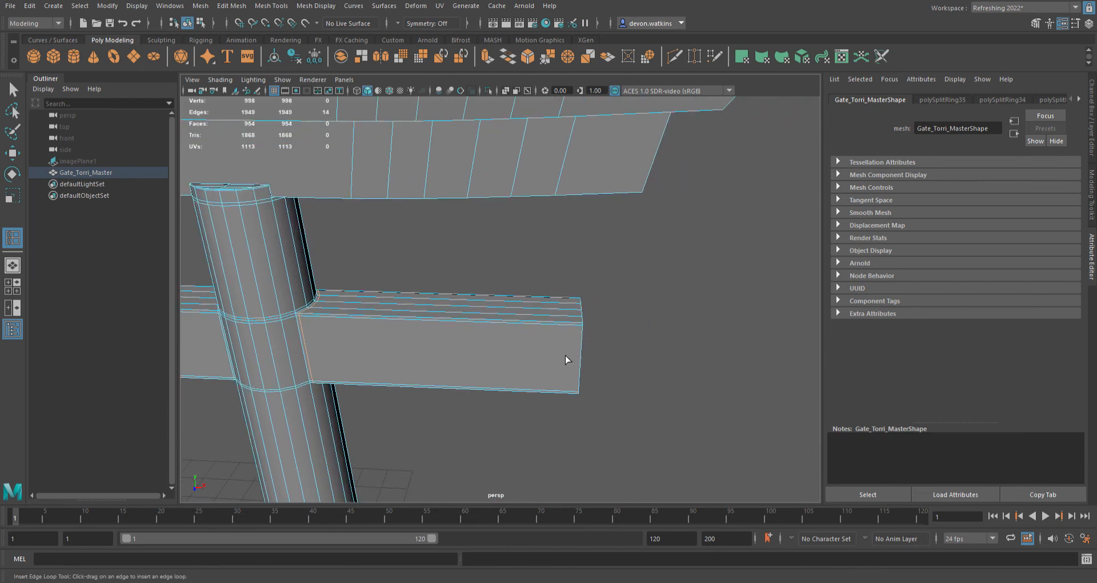
Step: Insert an edge loop close to the lower beam's right end and show the whole gate in smooth preview
left_click_drag(568, 323, 572, 346)
scroll(470, 364, "down", 4)
middle_click_drag(368, 370, 601, 342, "alt")
scroll(487, 361, "down", 2)
left_click_drag(503, 388, 503, 362, "alt")
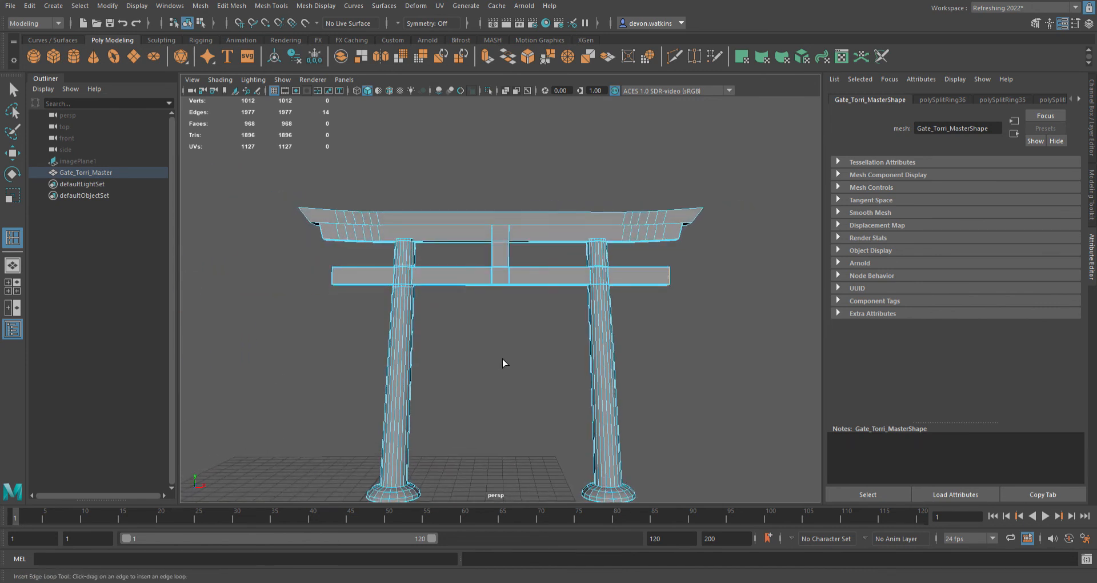
key("3")
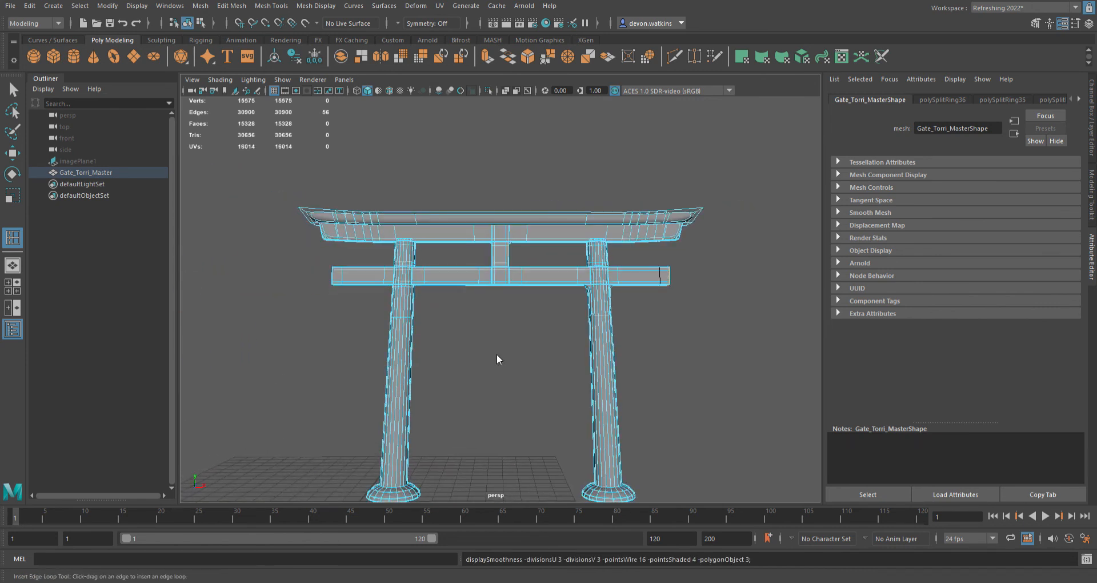
Step: Examine the joint between the right pillar and the lower beam for pinching or flaring under smooth preview
left_click(550, 264)
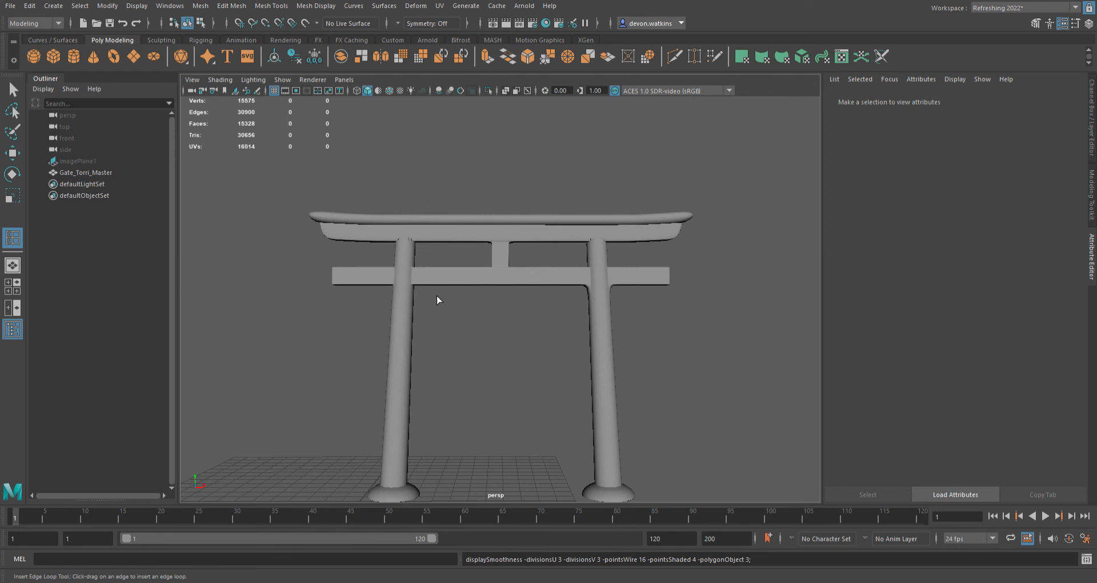
left_click(605, 296)
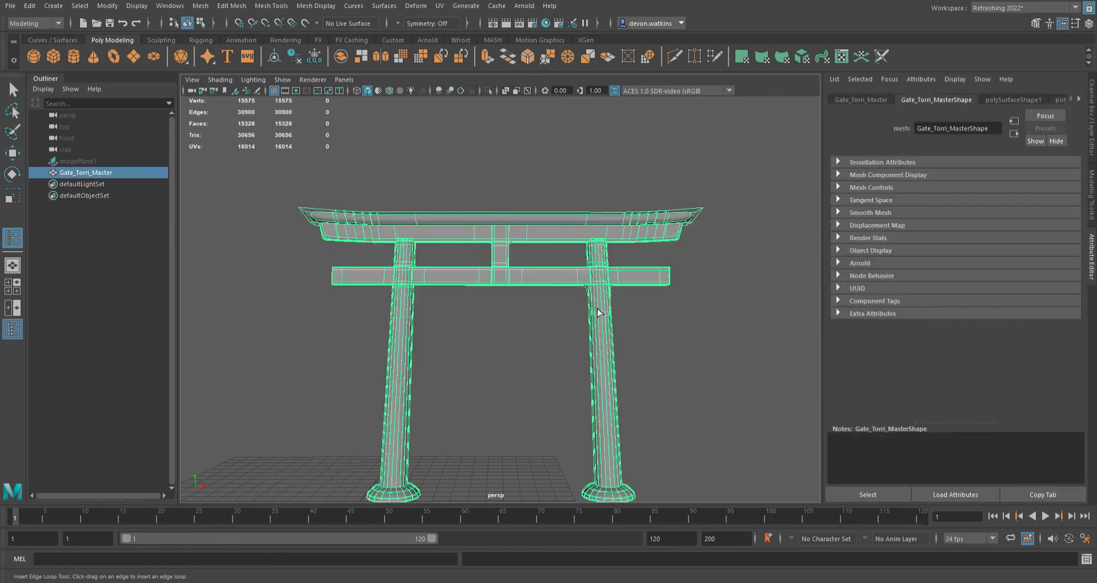
middle_click_drag(597, 311, 497, 292, "alt")
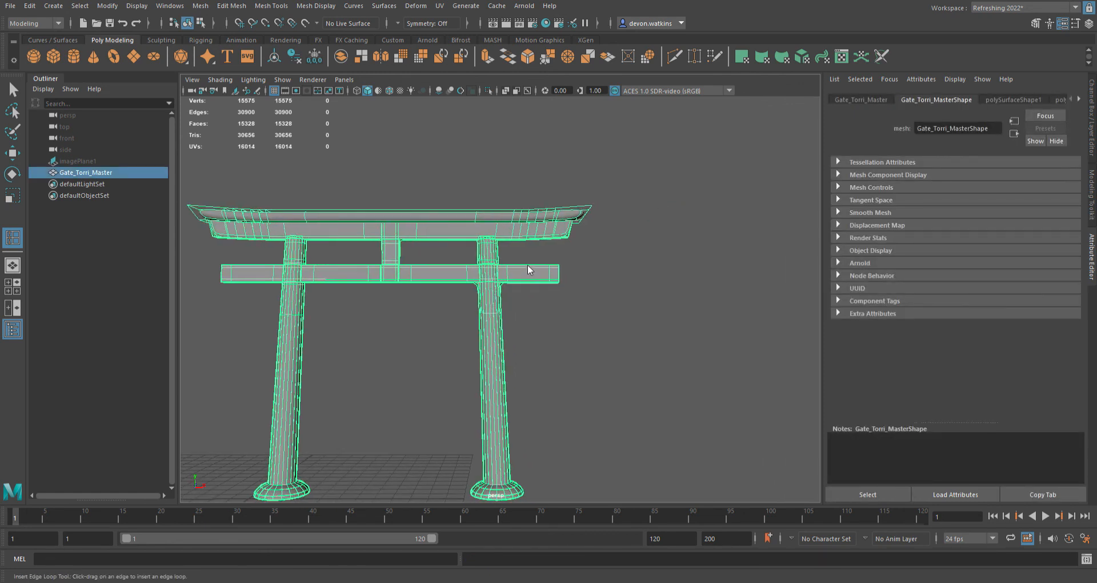
scroll(486, 312, "up", 5)
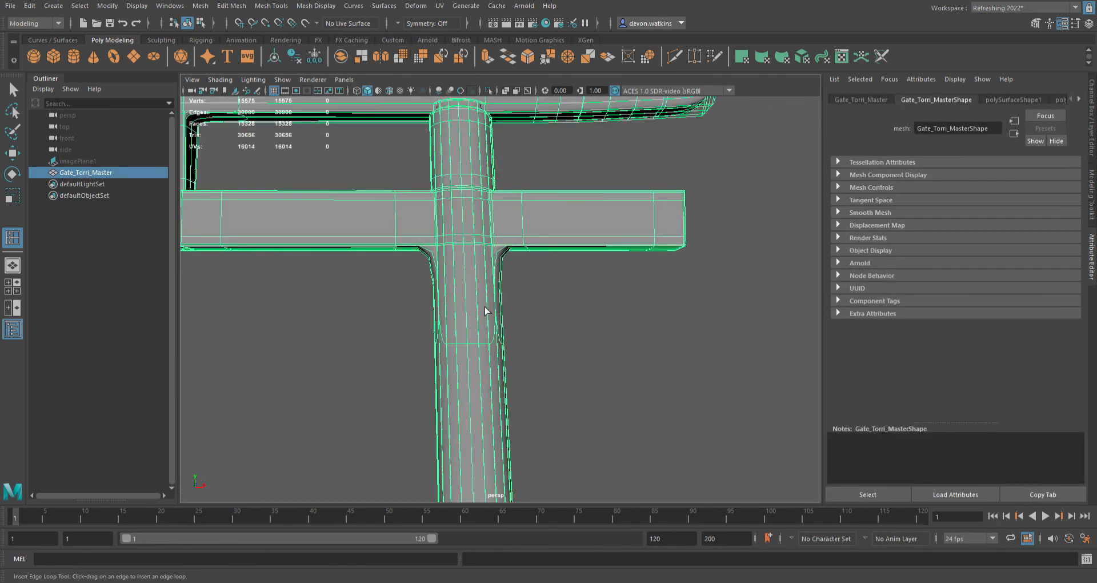
scroll(534, 330, "up", 6)
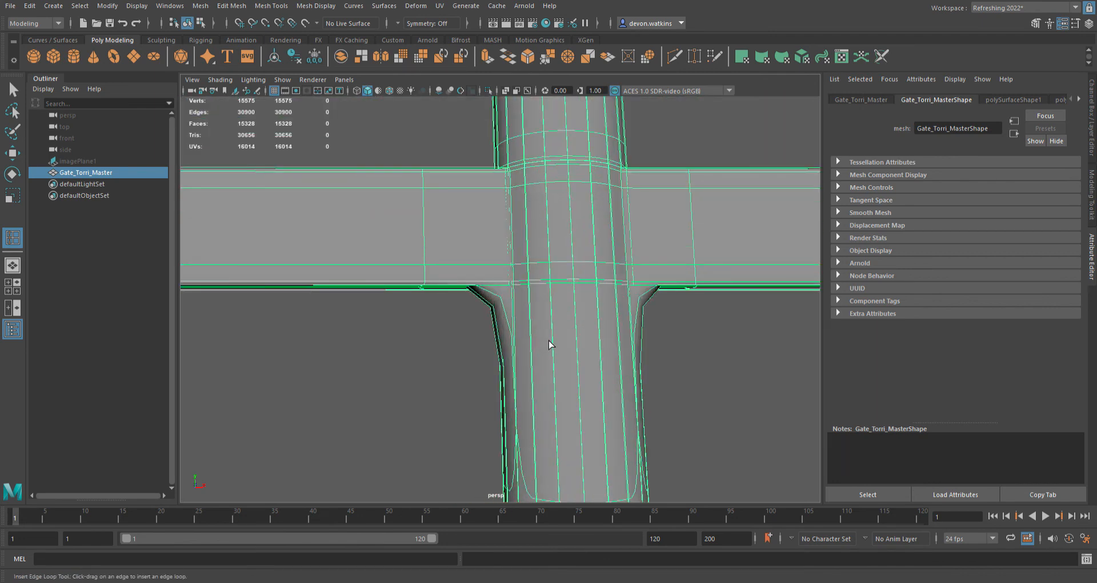
Step: Return the gate to unsmoothed display, try a horizontal edge loop just above the lower beam's bottom edge, and undo it
key("3")
key("ctrl+z")
key("1")
left_click(513, 276)
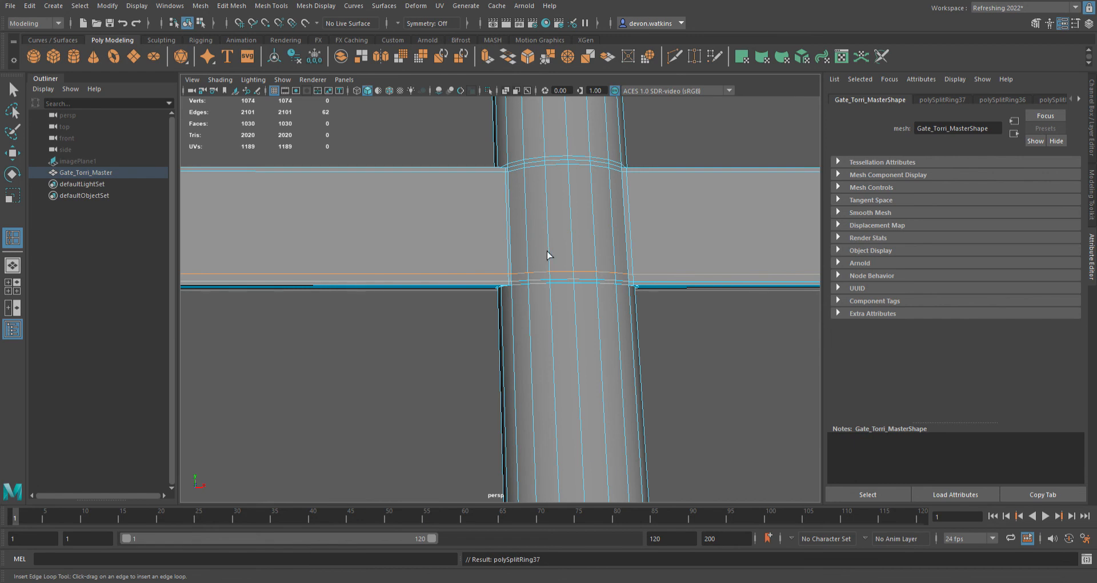
key("ctrl+z")
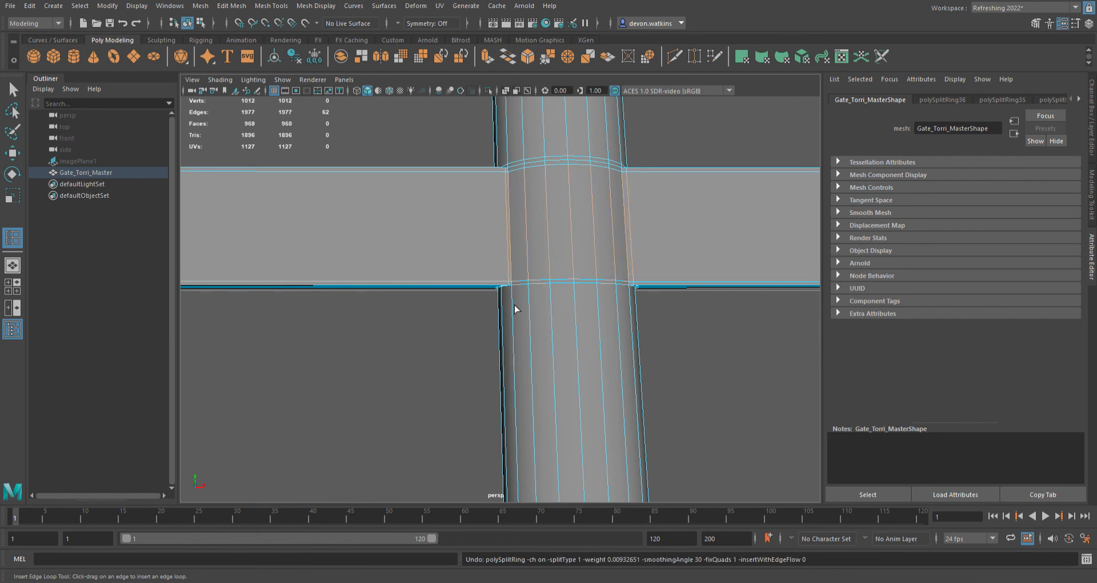
Step: Insert an edge loop around the right pillar just below the lower beam, and show the whole gate in smooth preview
left_click_drag(533, 320, 530, 293)
scroll(519, 313, "down", 5)
key("q")
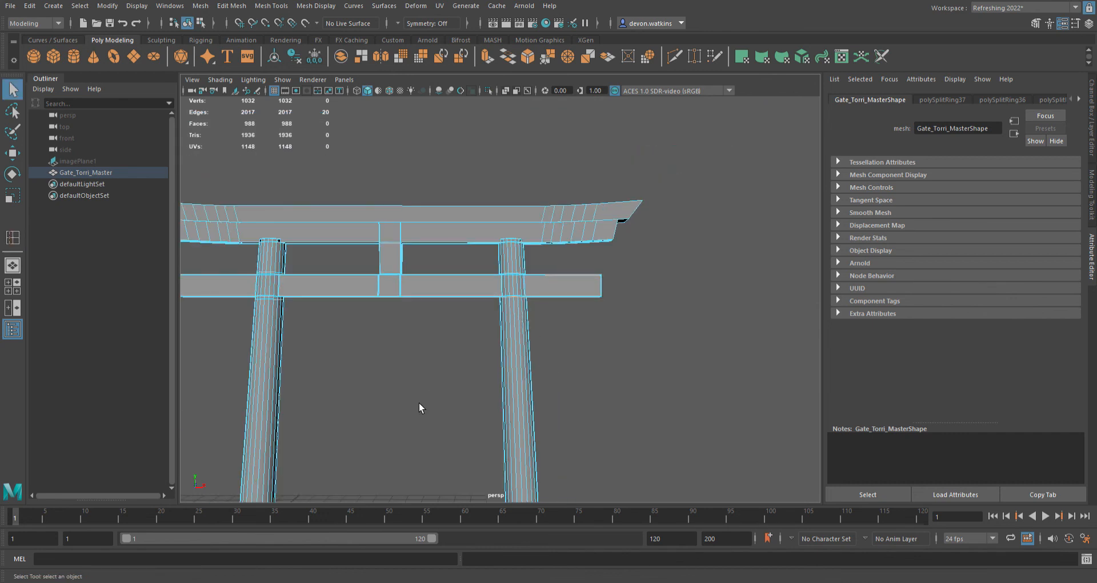
scroll(519, 321, "down", 5)
key("F8")
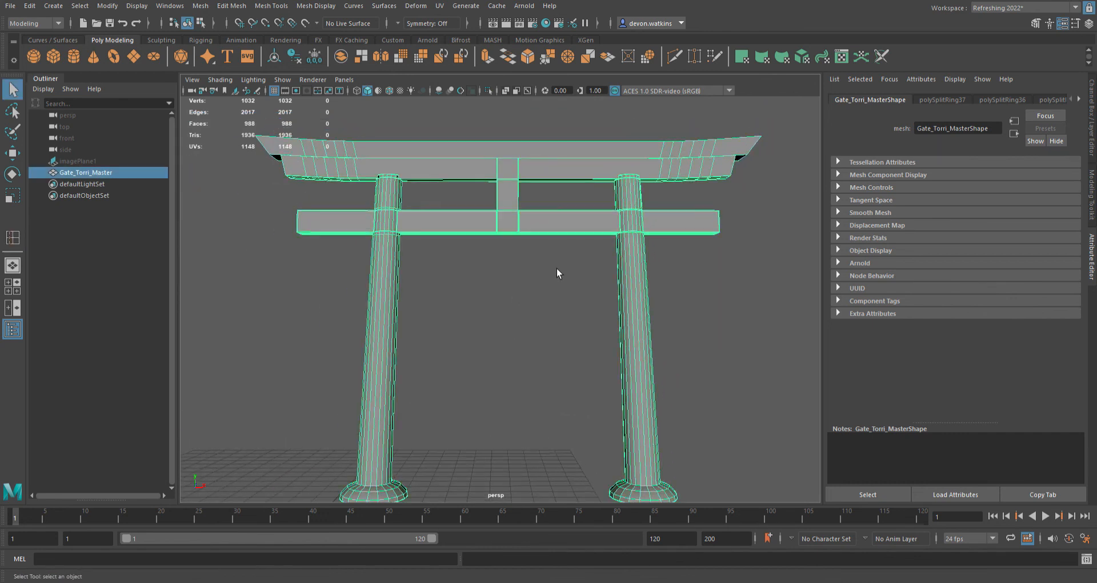
key("3")
left_click(557, 326)
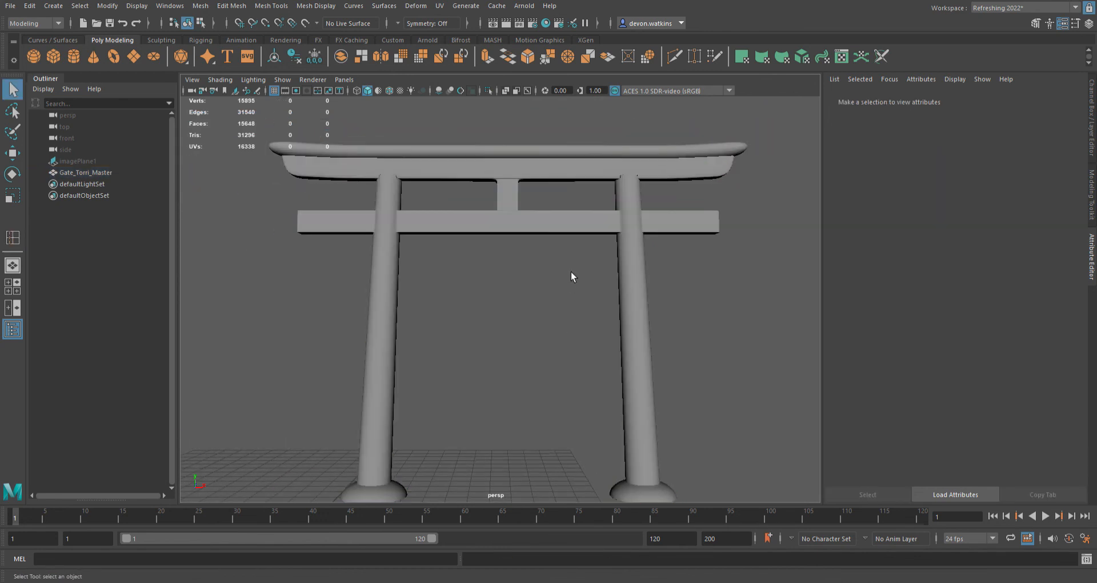
Step: Examine the smoothed torii gate from several angles, checking the beams, pillars and joints with and without the wireframe
left_click_drag(570, 270, 491, 246, "alt")
left_click(639, 227)
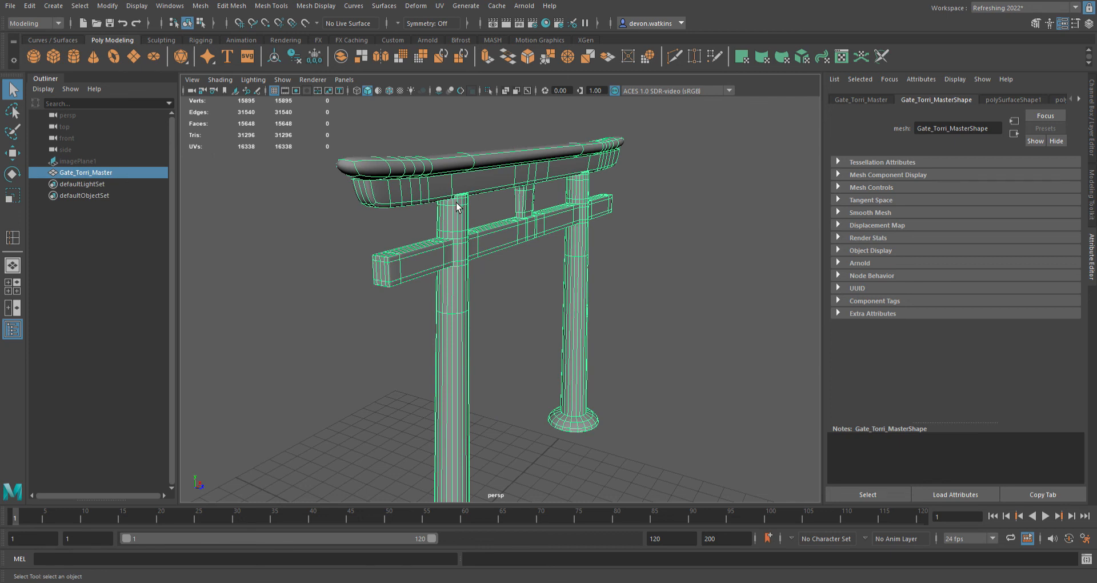
left_click_drag(457, 207, 354, 193, "alt")
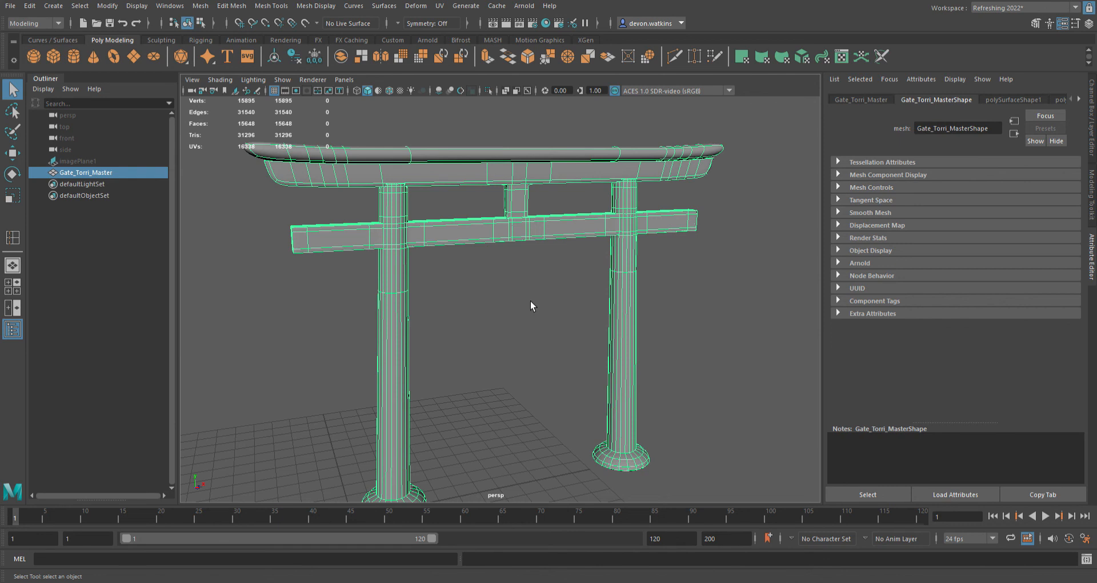
right_click_drag(530, 300, 502, 361, "alt")
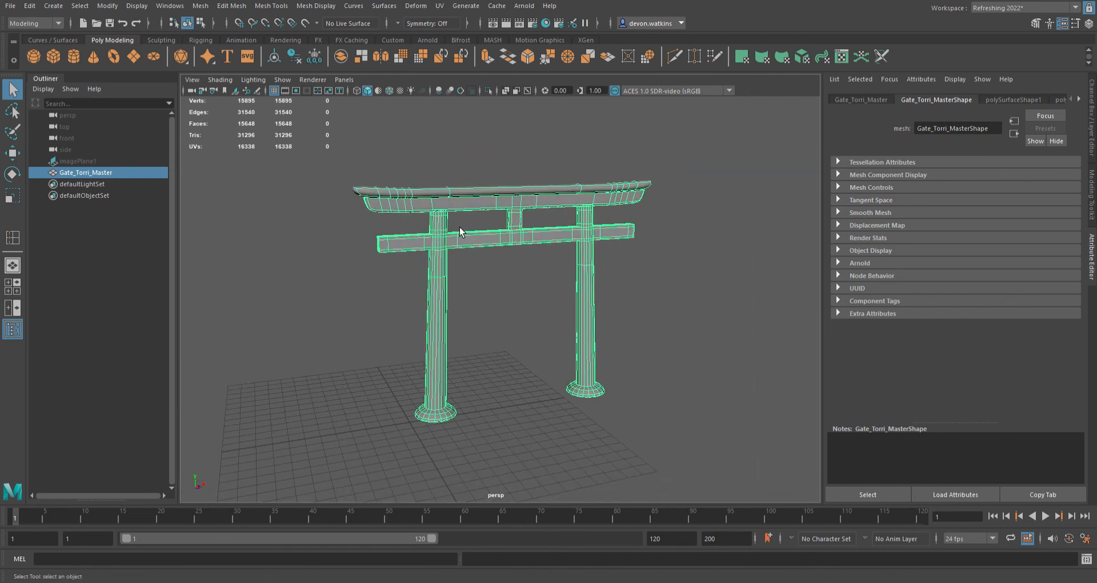
left_click_drag(443, 287, 505, 378, "alt")
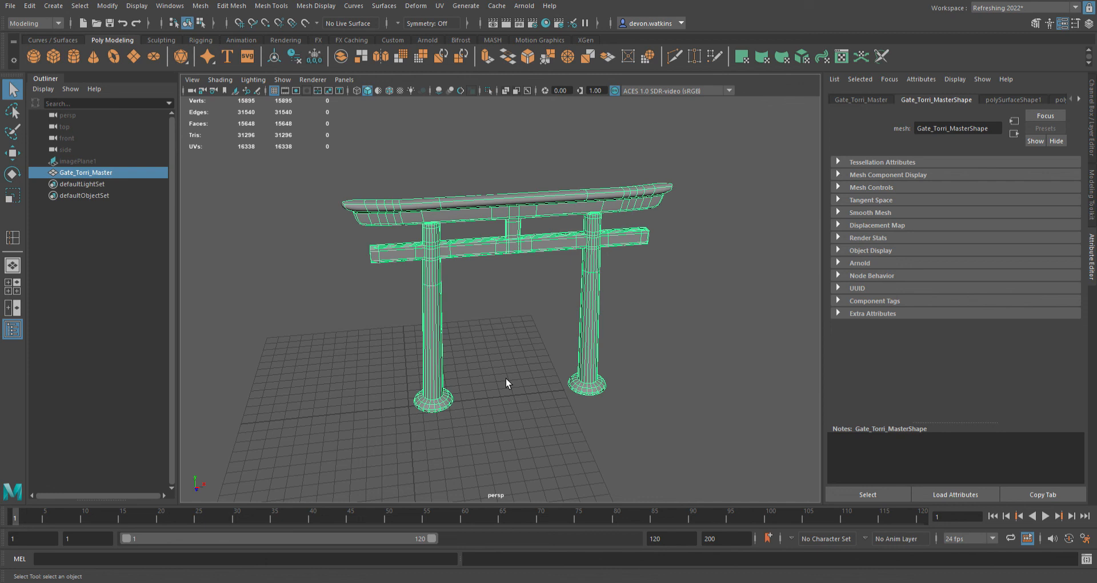
scroll(506, 377, "up", 5)
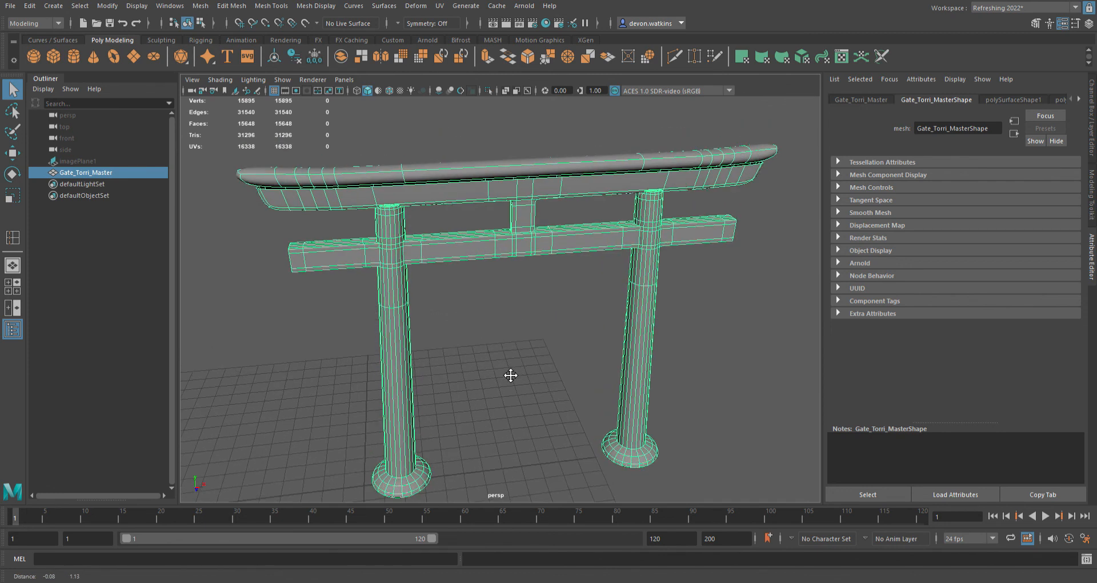
scroll(508, 373, "down", 3)
left_click(508, 372)
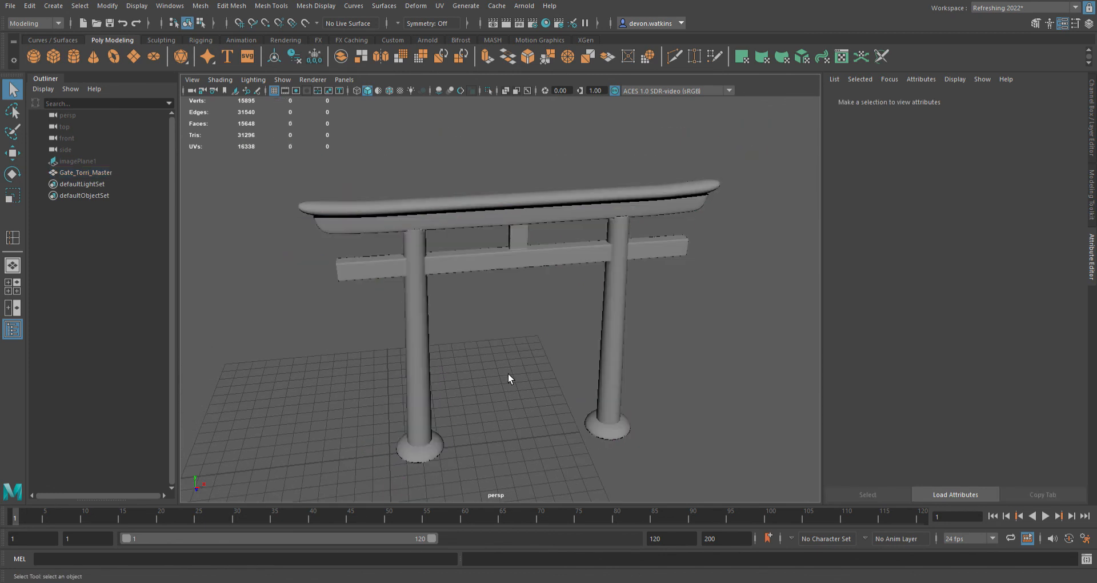